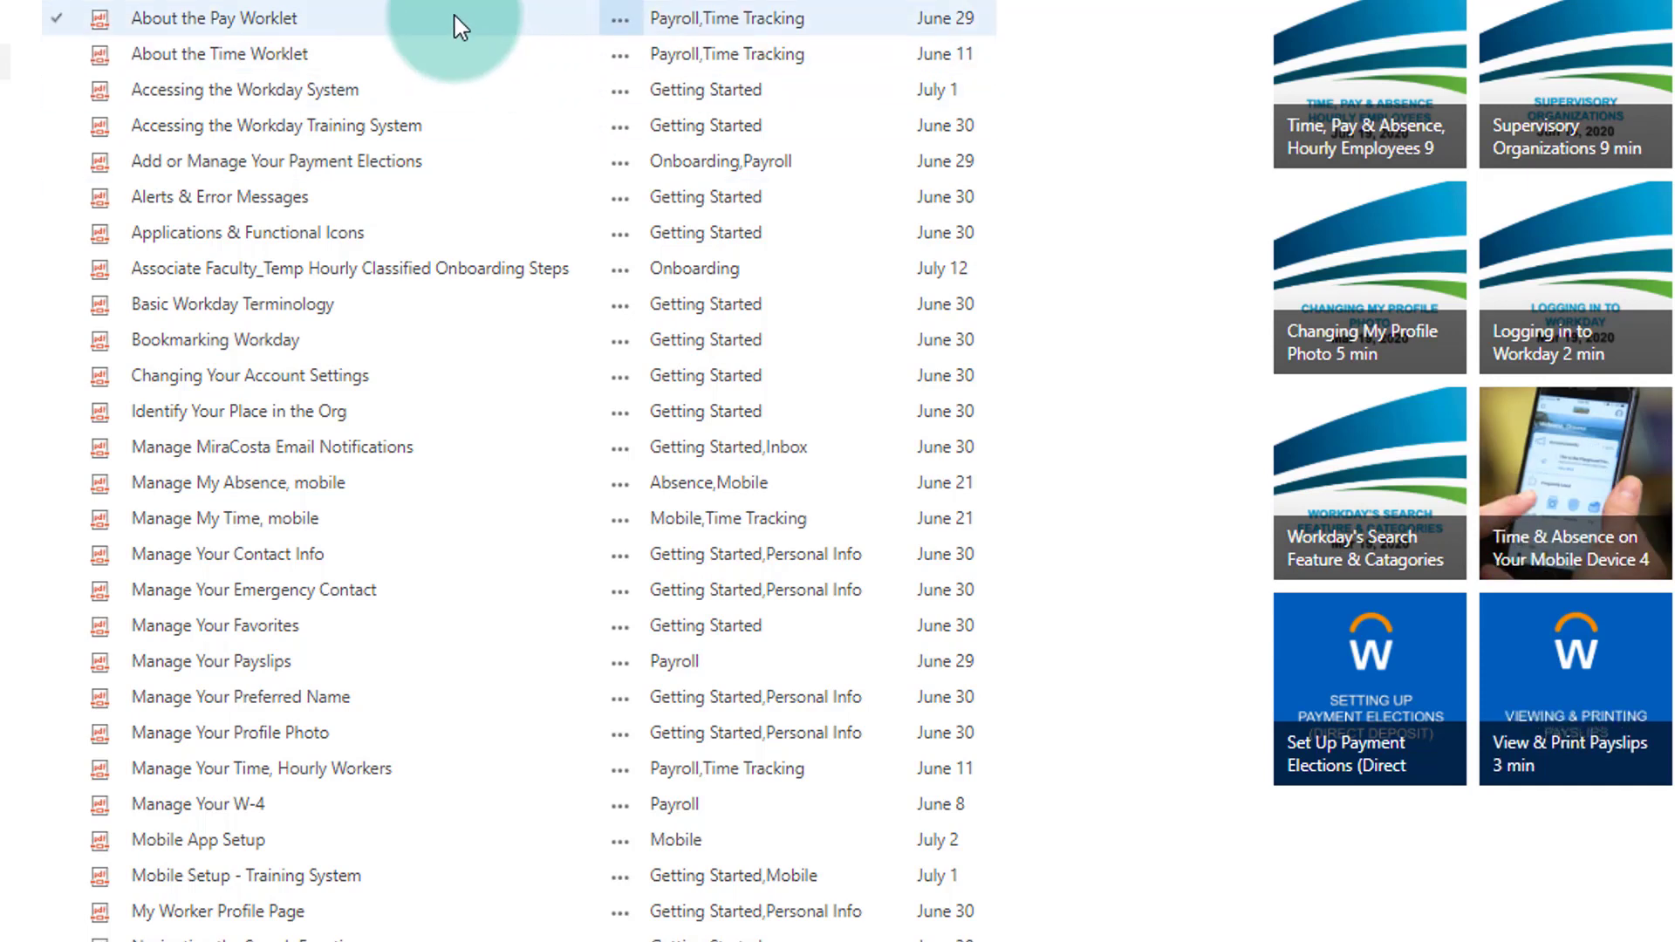
Open the "Manage Your Time, Hourly Workers" job aid from the document list and read its introduction.
{"action": "left_click", "coordinate": [495, 602]}
{"action": "left_click", "coordinate": [498, 616]}
{"action": "scroll", "coordinate": [499, 621], "scroll_direction": "down", "scroll_amount": 2}
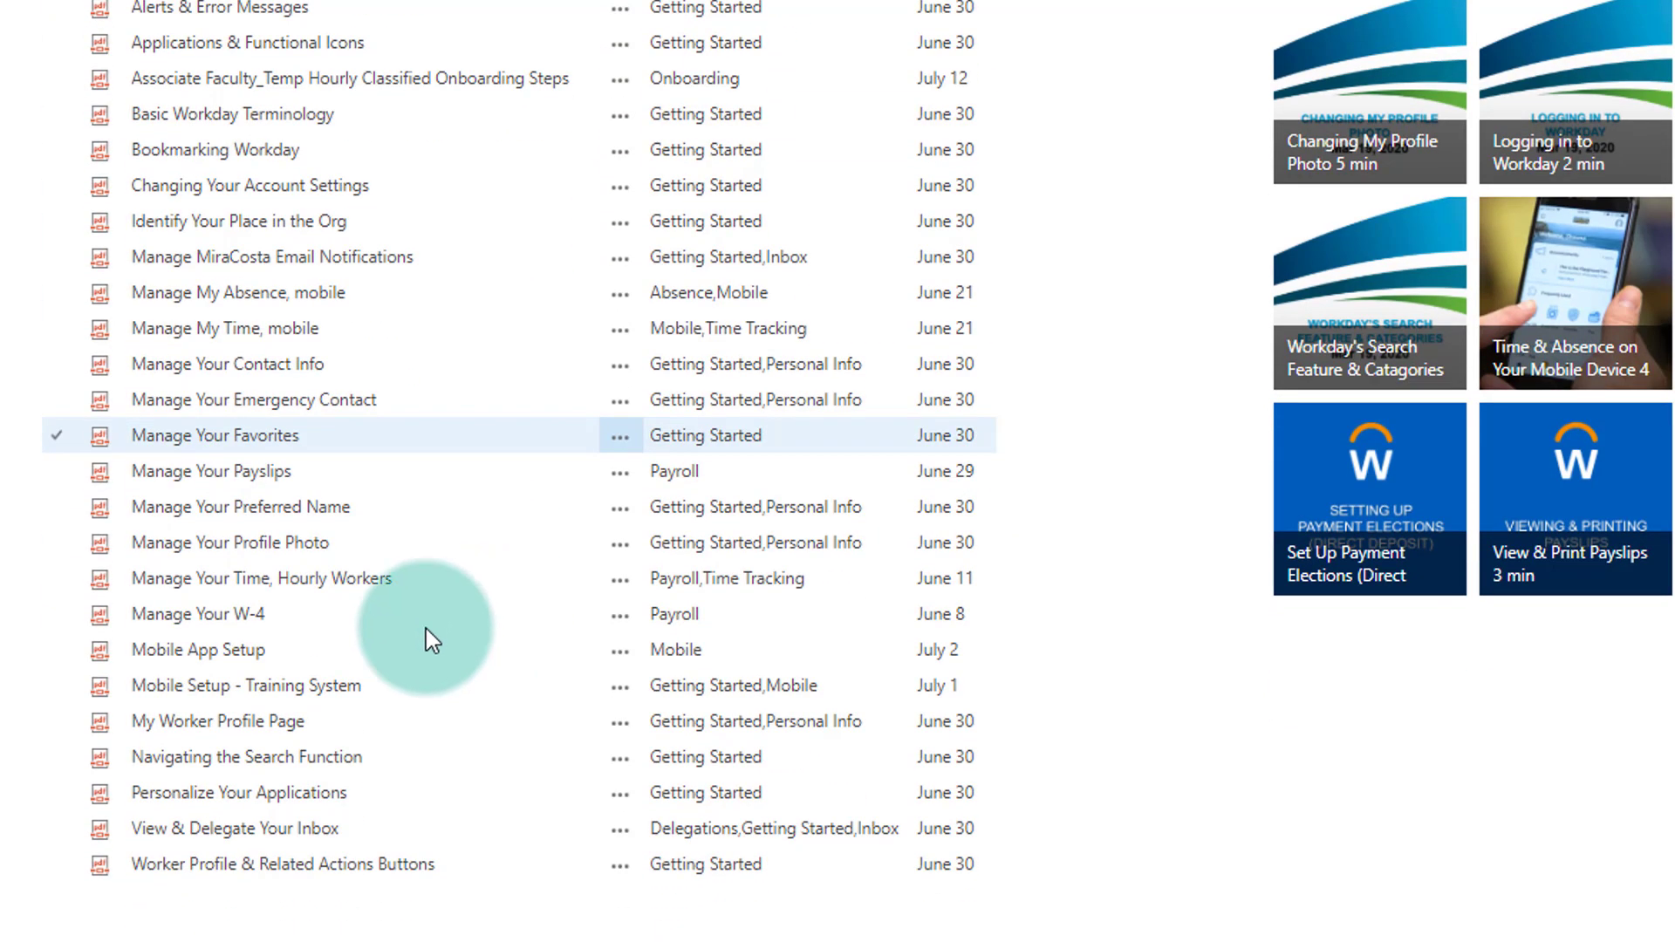
{"action": "left_click", "coordinate": [198, 663]}
{"action": "left_click", "coordinate": [192, 582]}
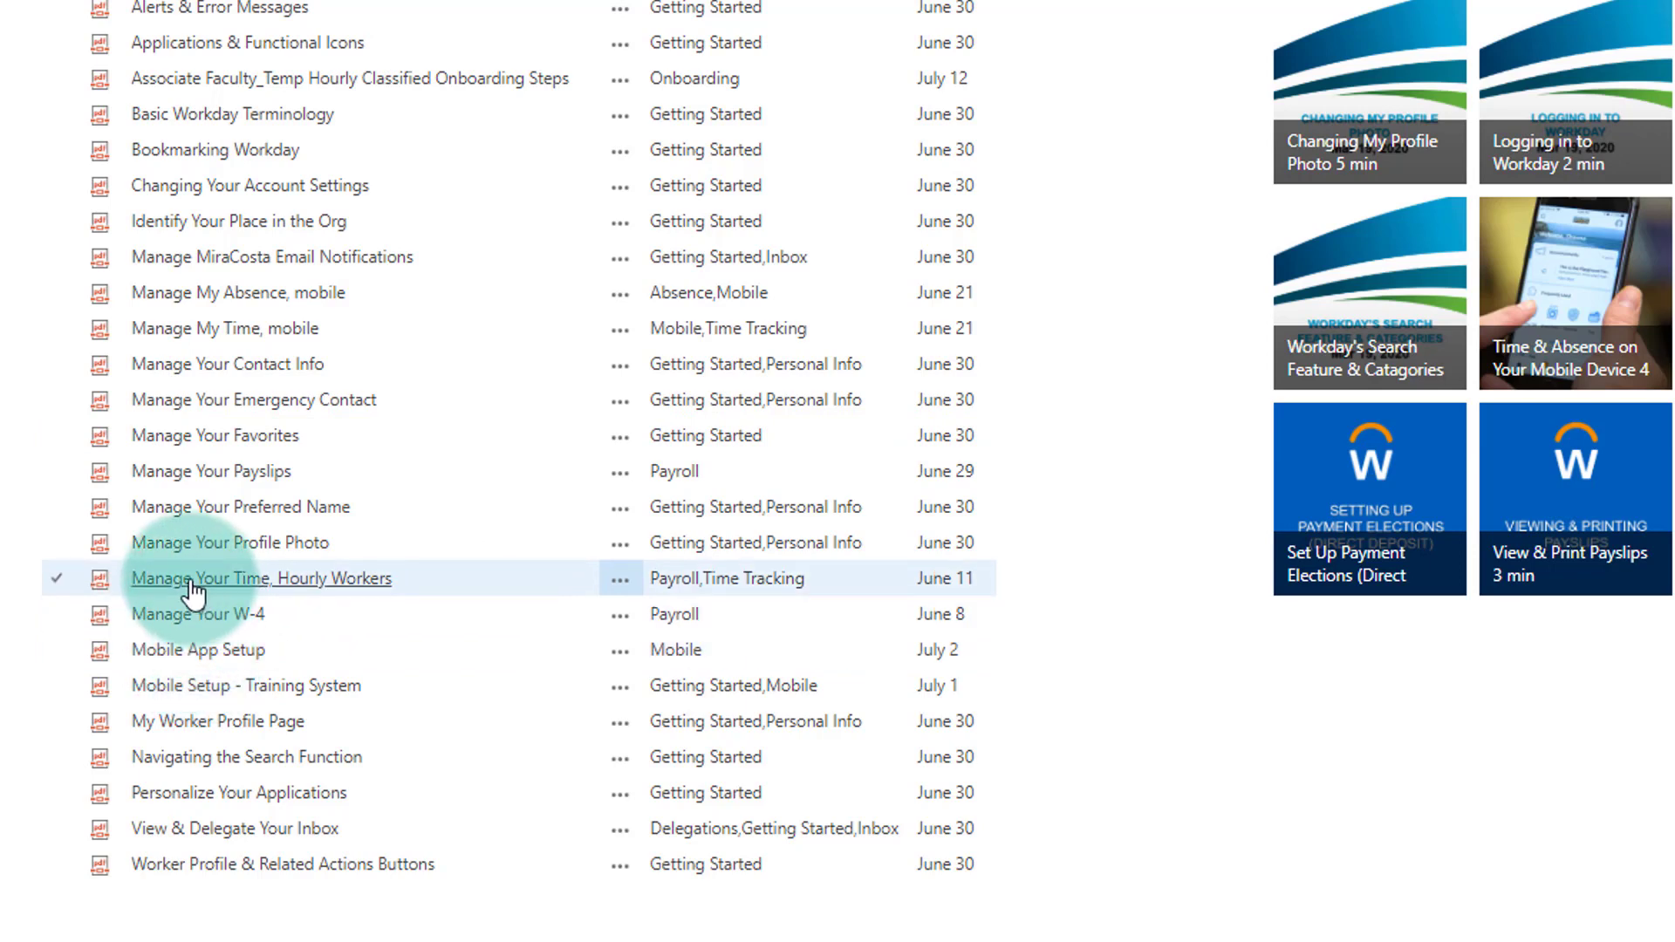
{"action": "left_click", "coordinate": [57, 663]}
{"action": "left_click", "coordinate": [58, 663]}
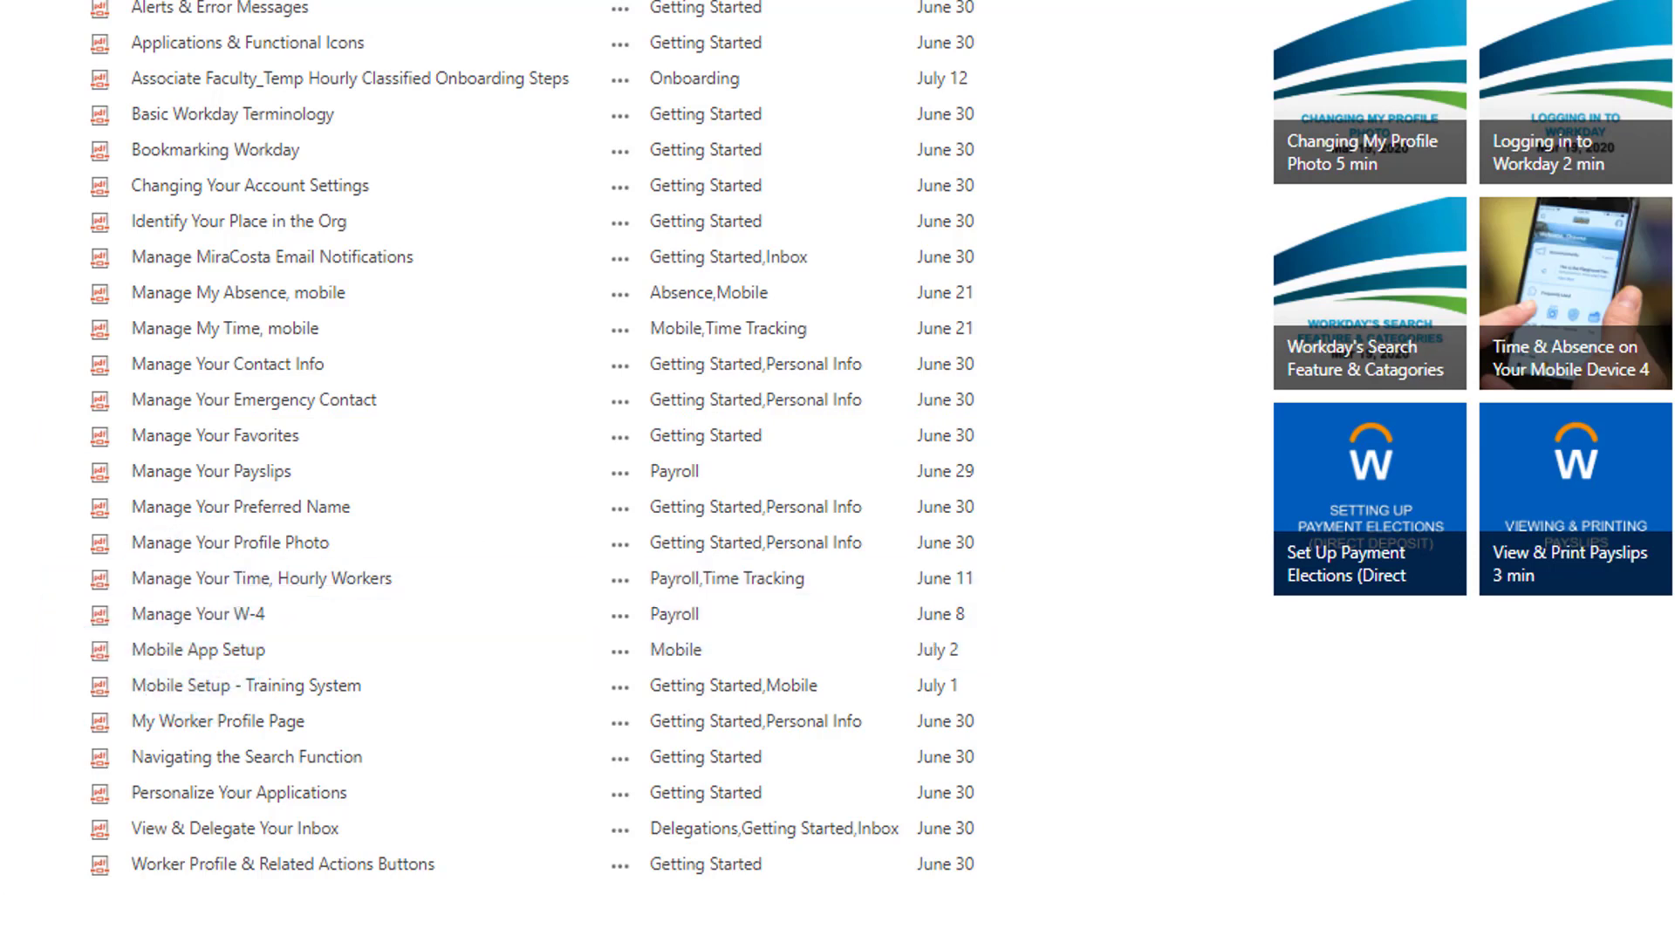
{"action": "left_click", "coordinate": [272, 647]}
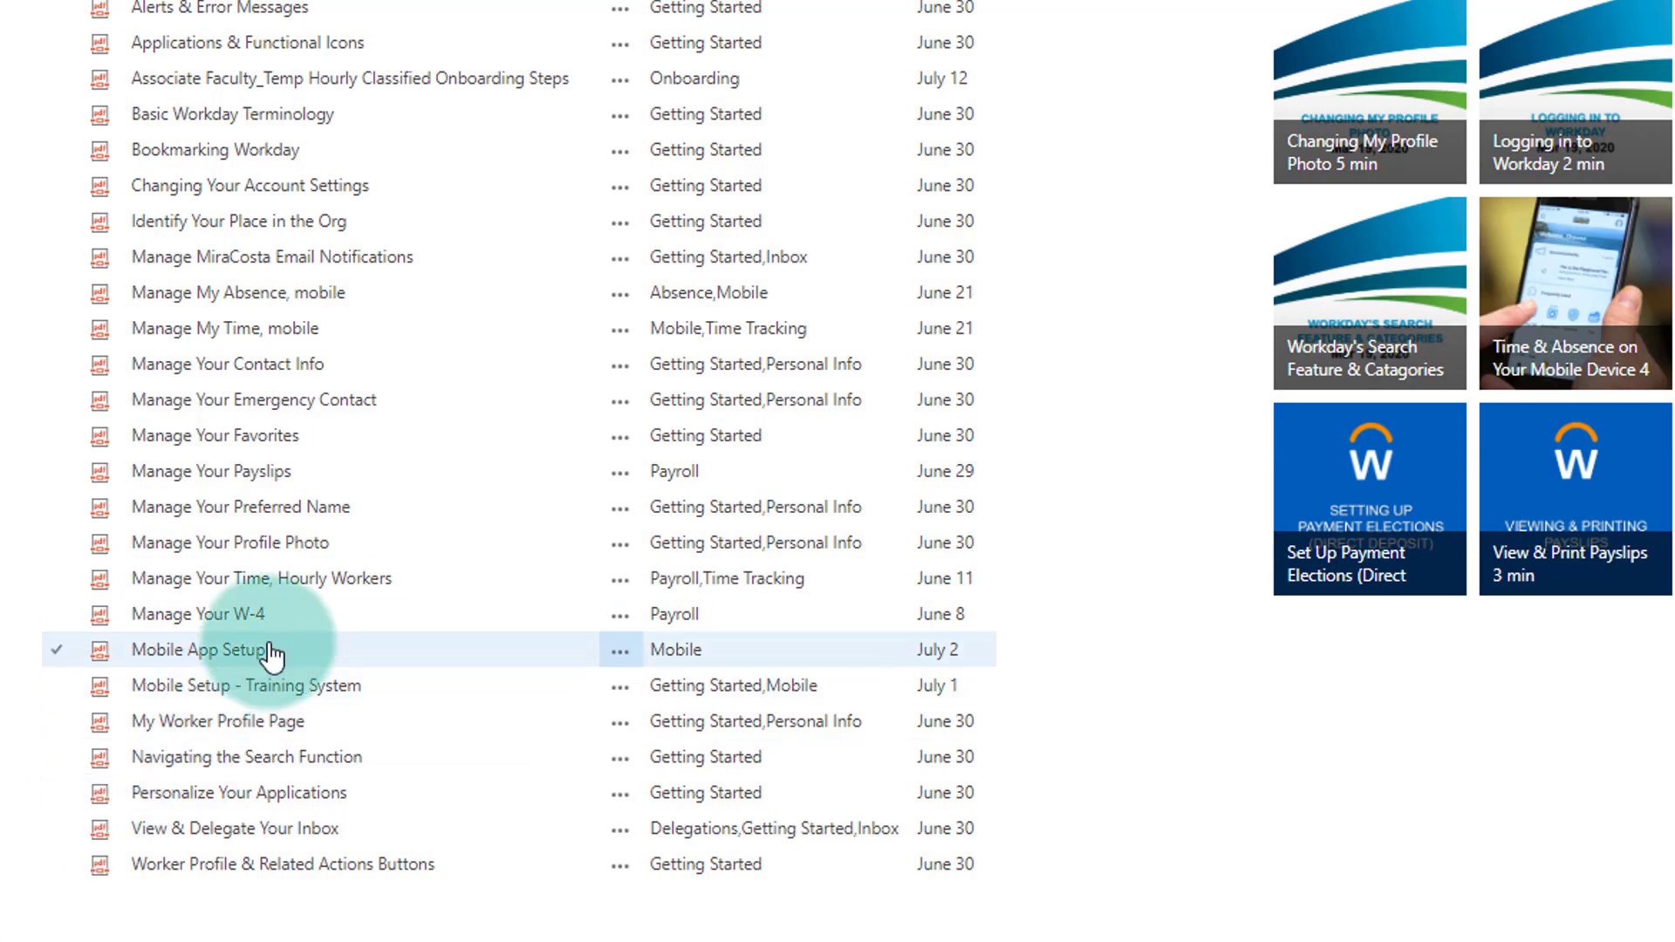
{"action": "left_click", "coordinate": [262, 580]}
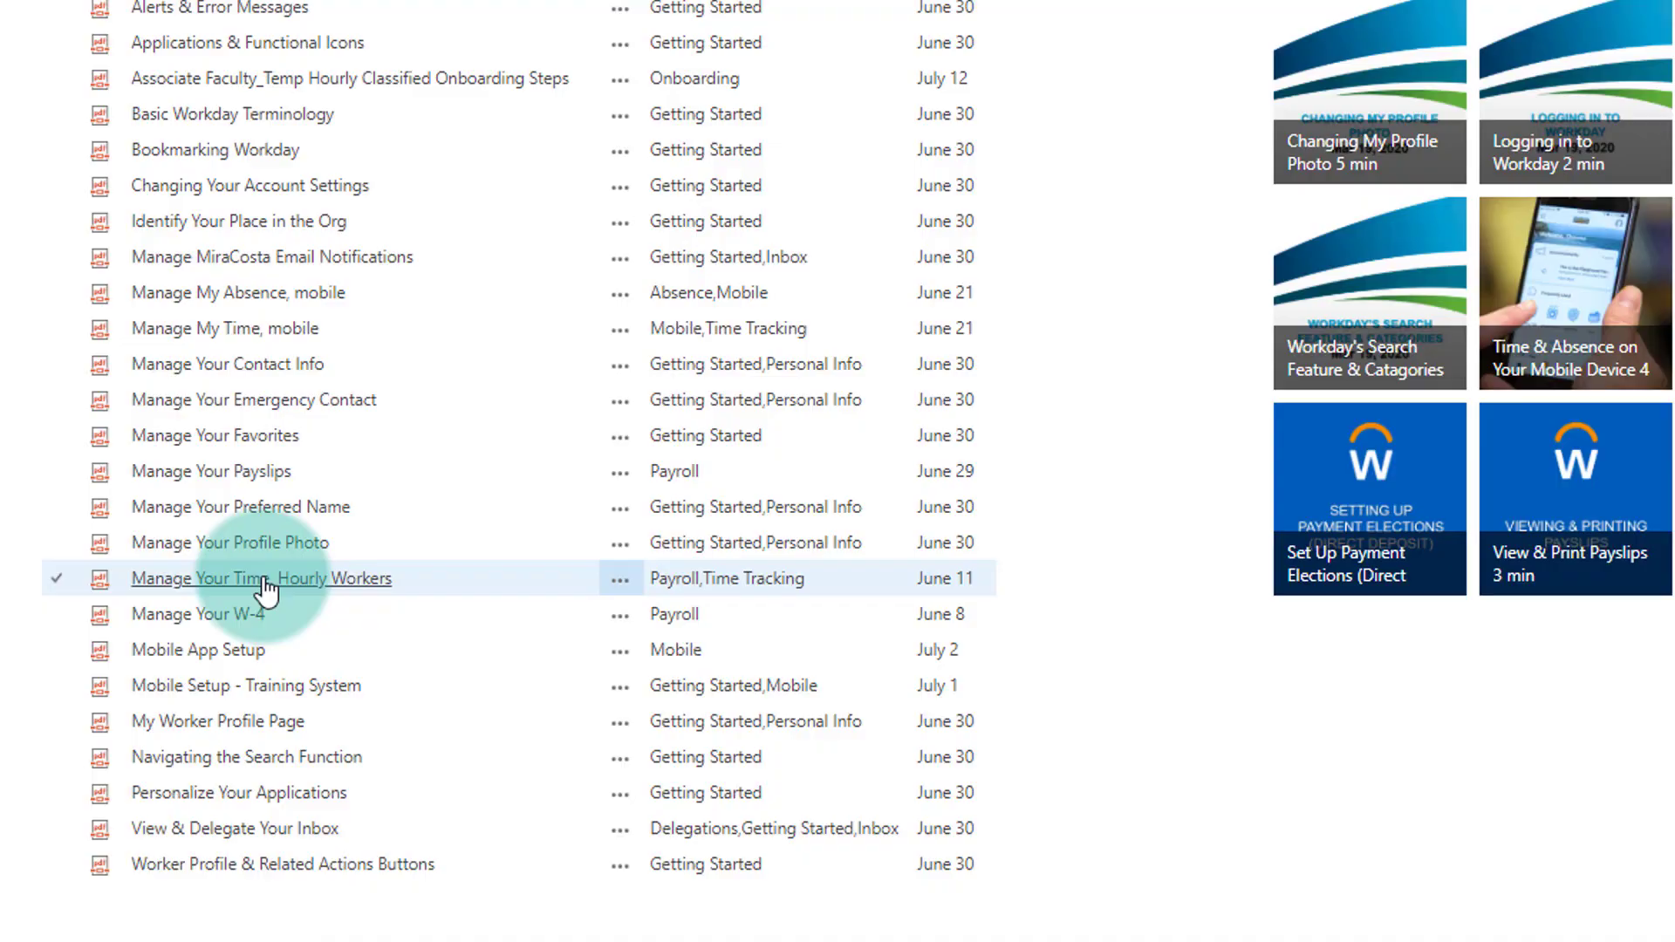
{"action": "left_click", "coordinate": [266, 580]}
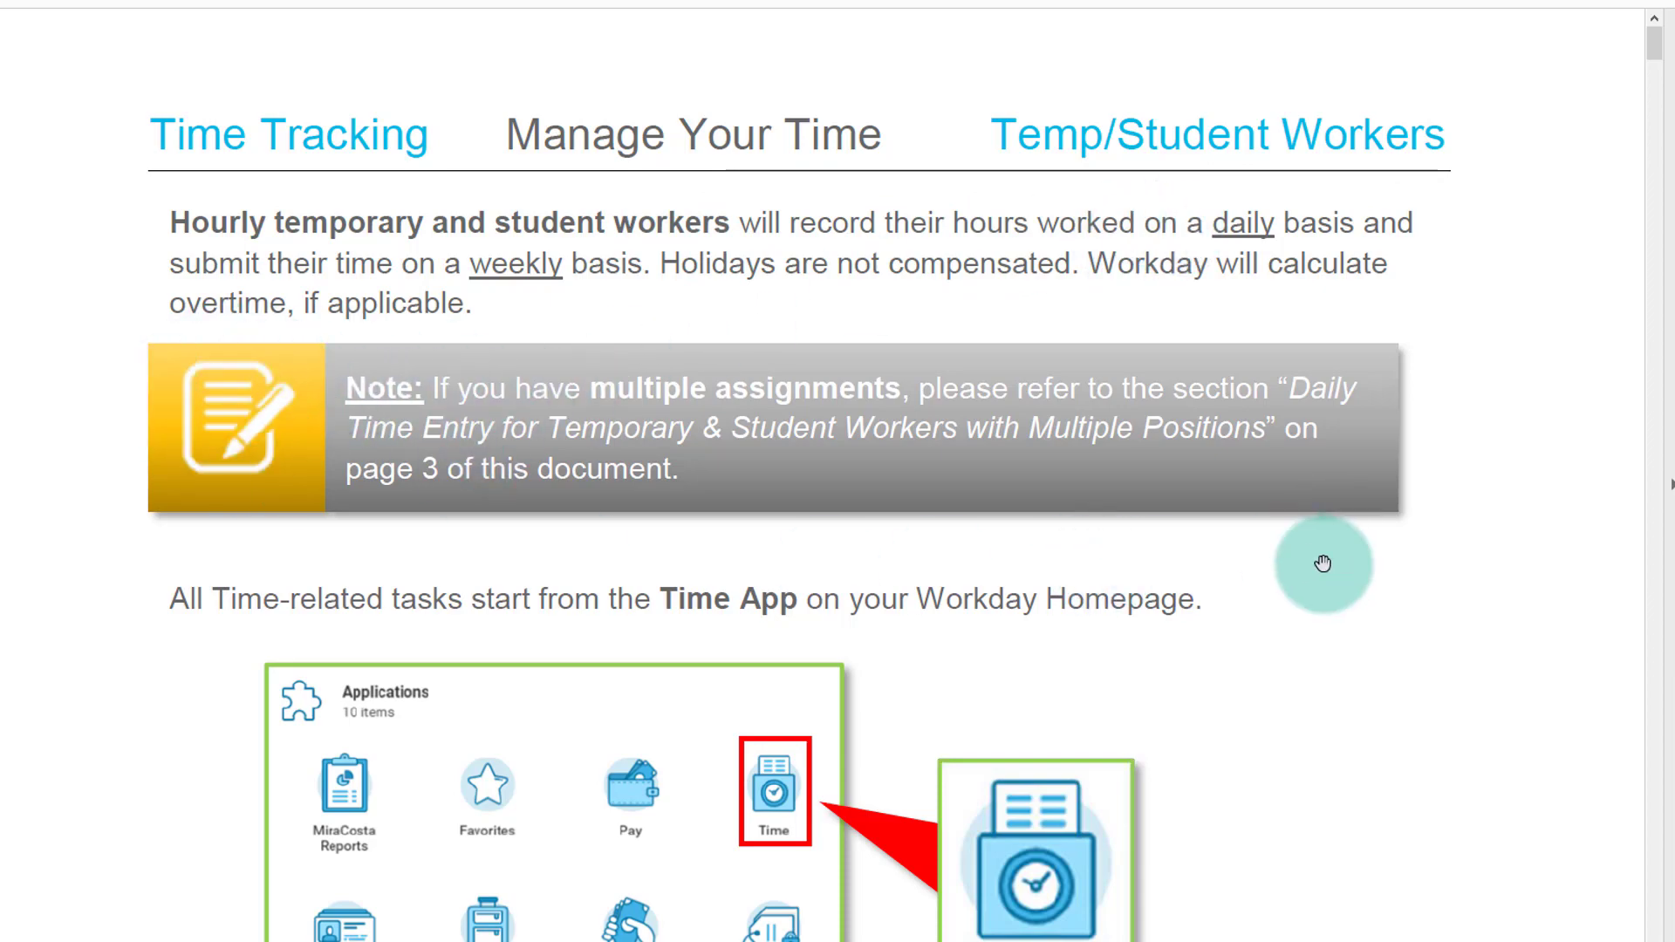
{"action": "scroll", "coordinate": [1323, 563], "scroll_direction": "down", "scroll_amount": 6}
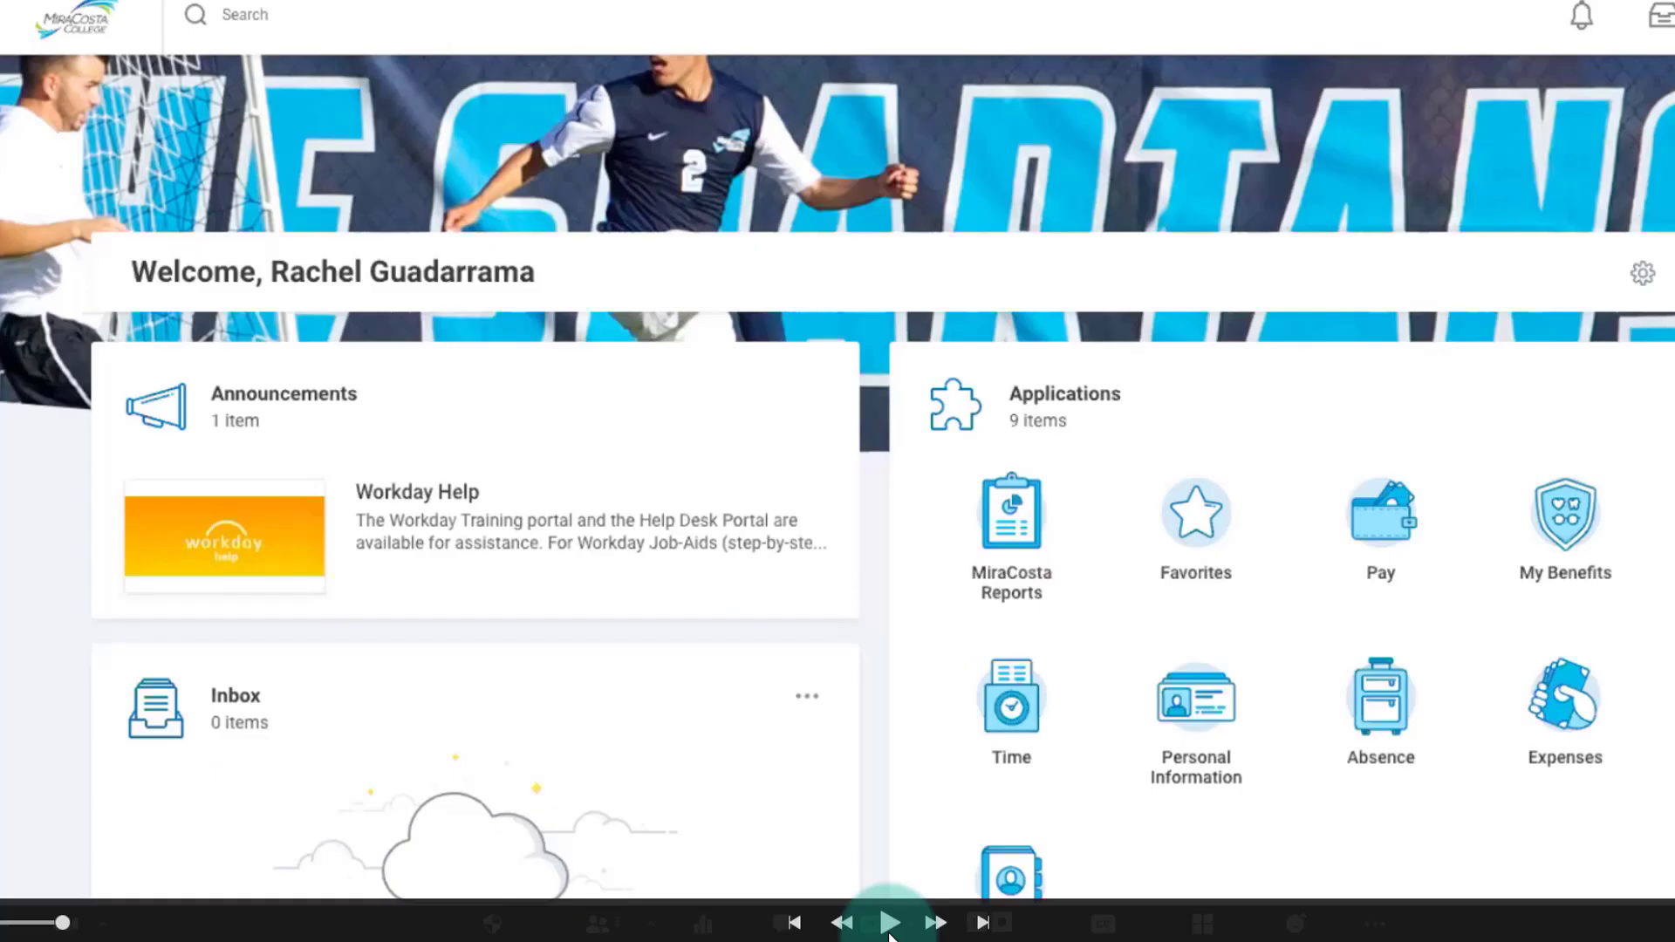
Open the Absence application and start a Request Absence task to reach the absence calendar.
{"action": "left_click", "coordinate": [889, 923]}
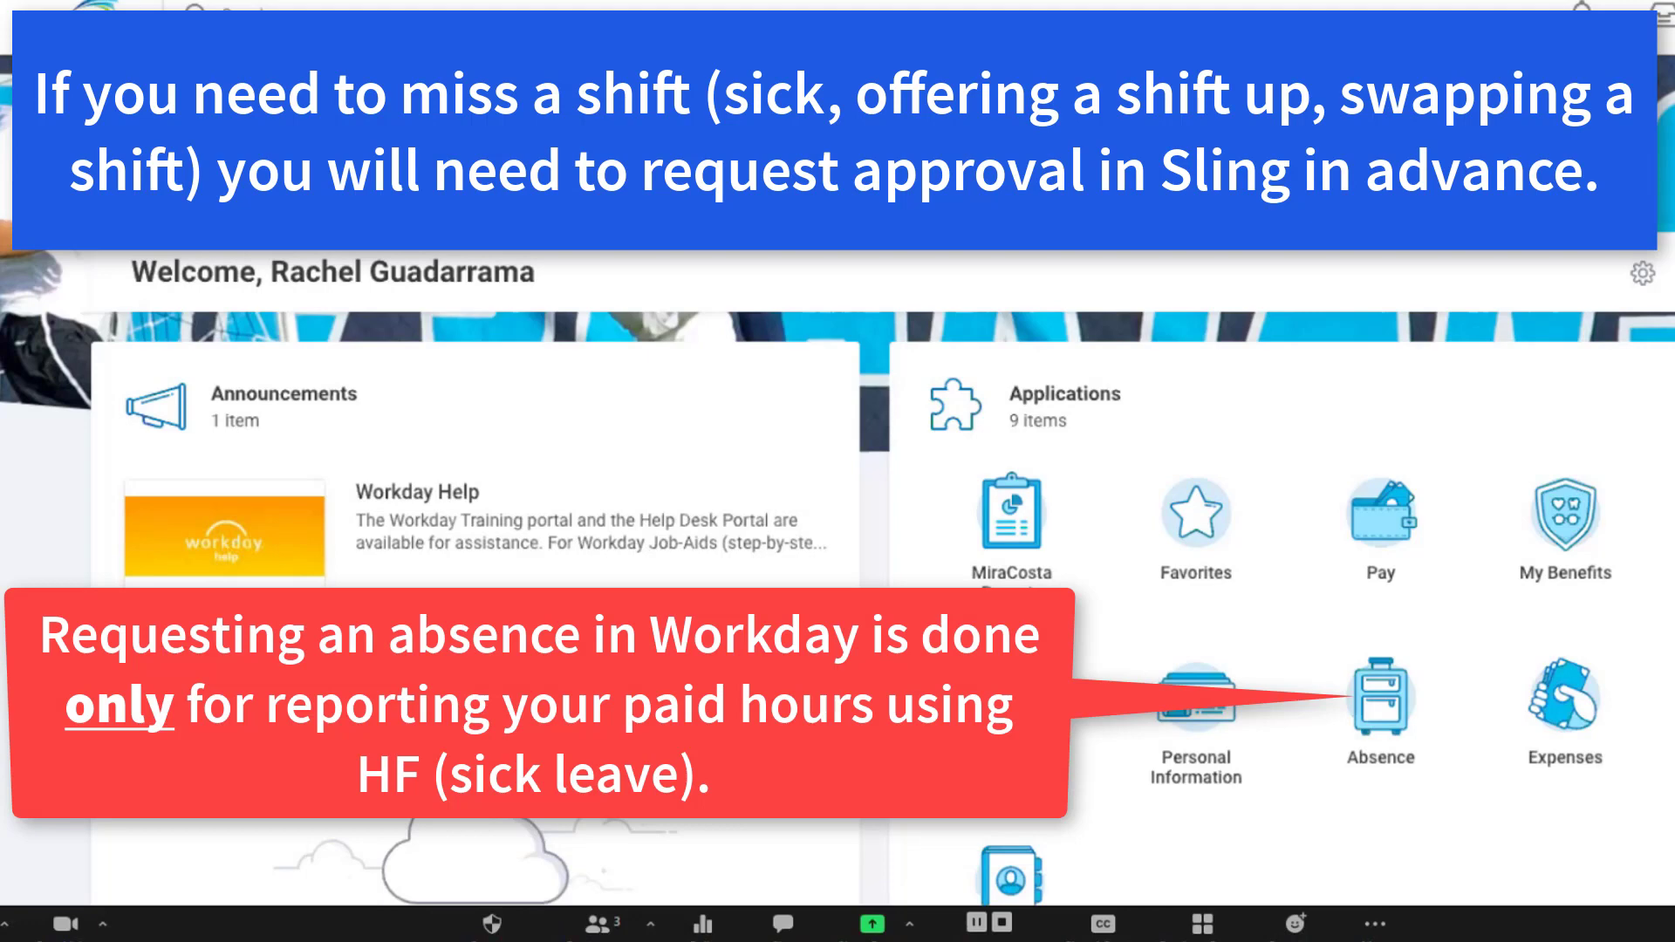
{"action": "left_click", "coordinate": [1368, 689]}
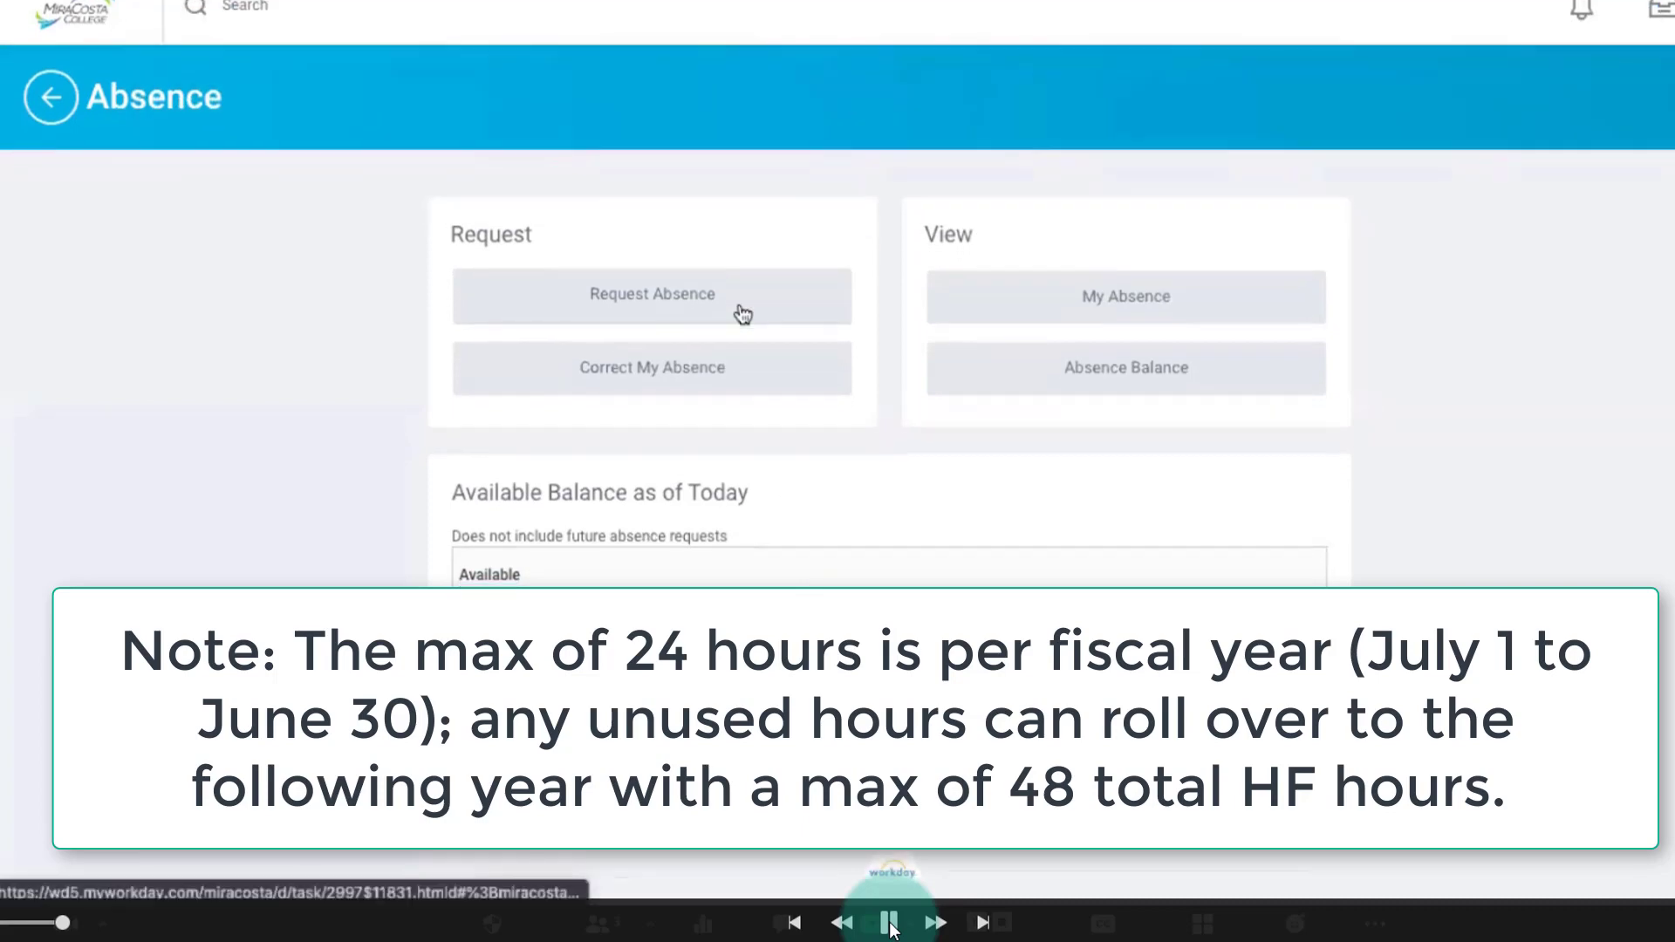
{"action": "left_click", "coordinate": [743, 314]}
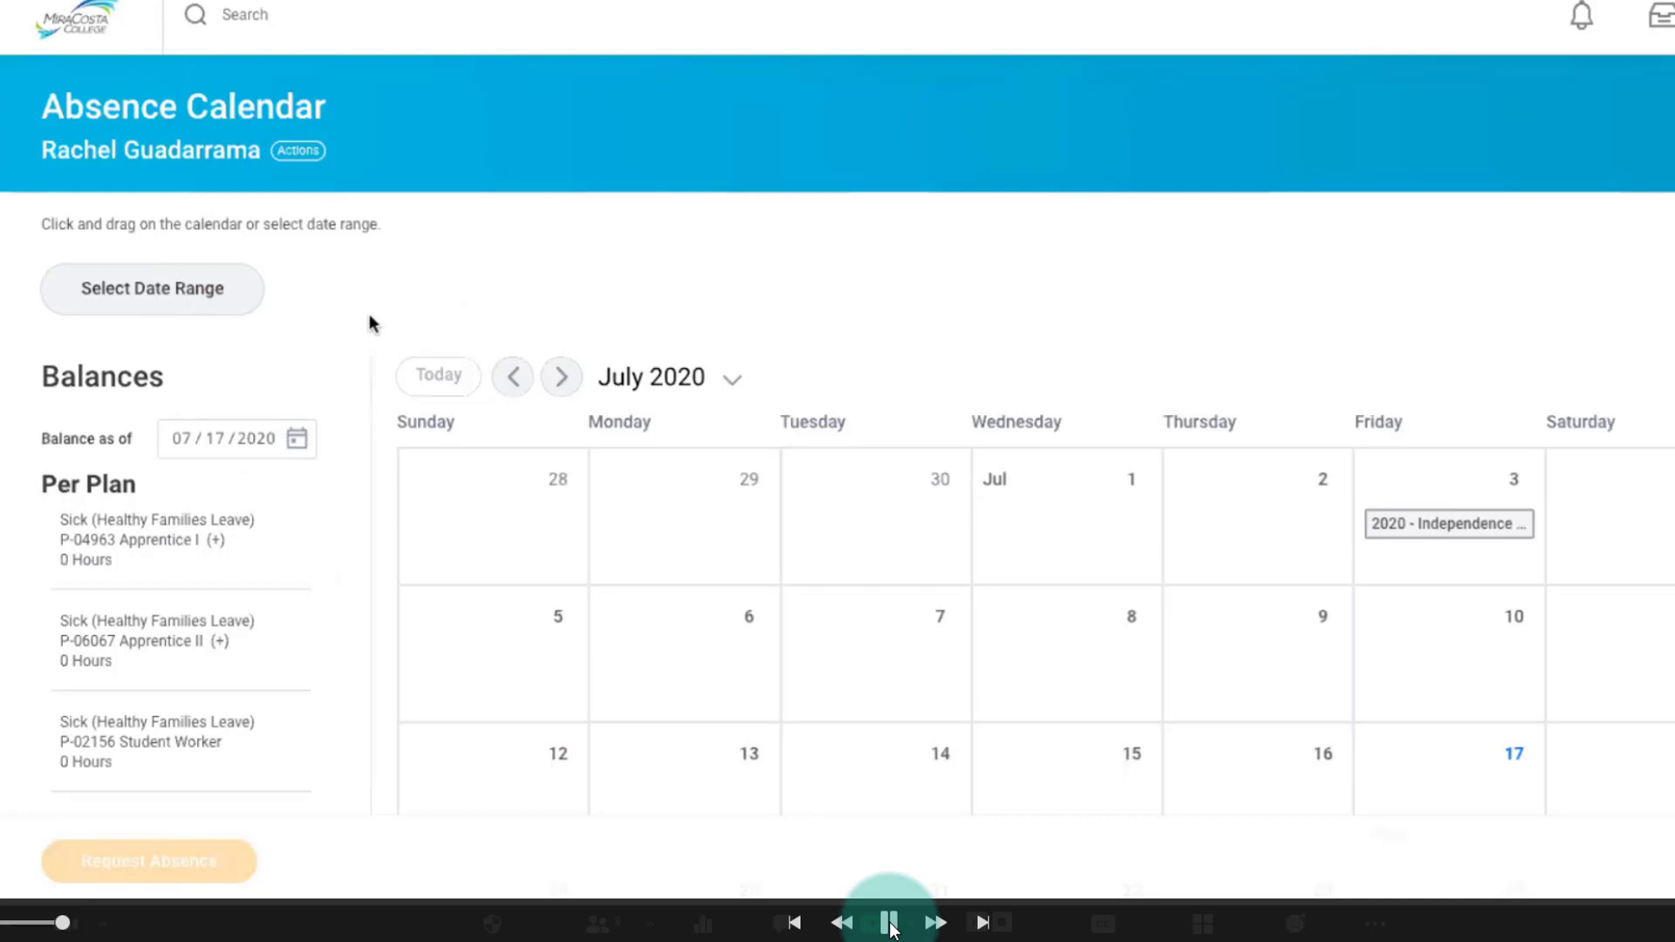
Review the balances per position, select Friday, July 17, 2020 on the calendar and start a one-day absence request.
{"action": "scroll", "coordinate": [369, 327], "scroll_direction": "down", "scroll_amount": 2}
{"action": "scroll", "coordinate": [368, 330], "scroll_direction": "down", "scroll_amount": 2}
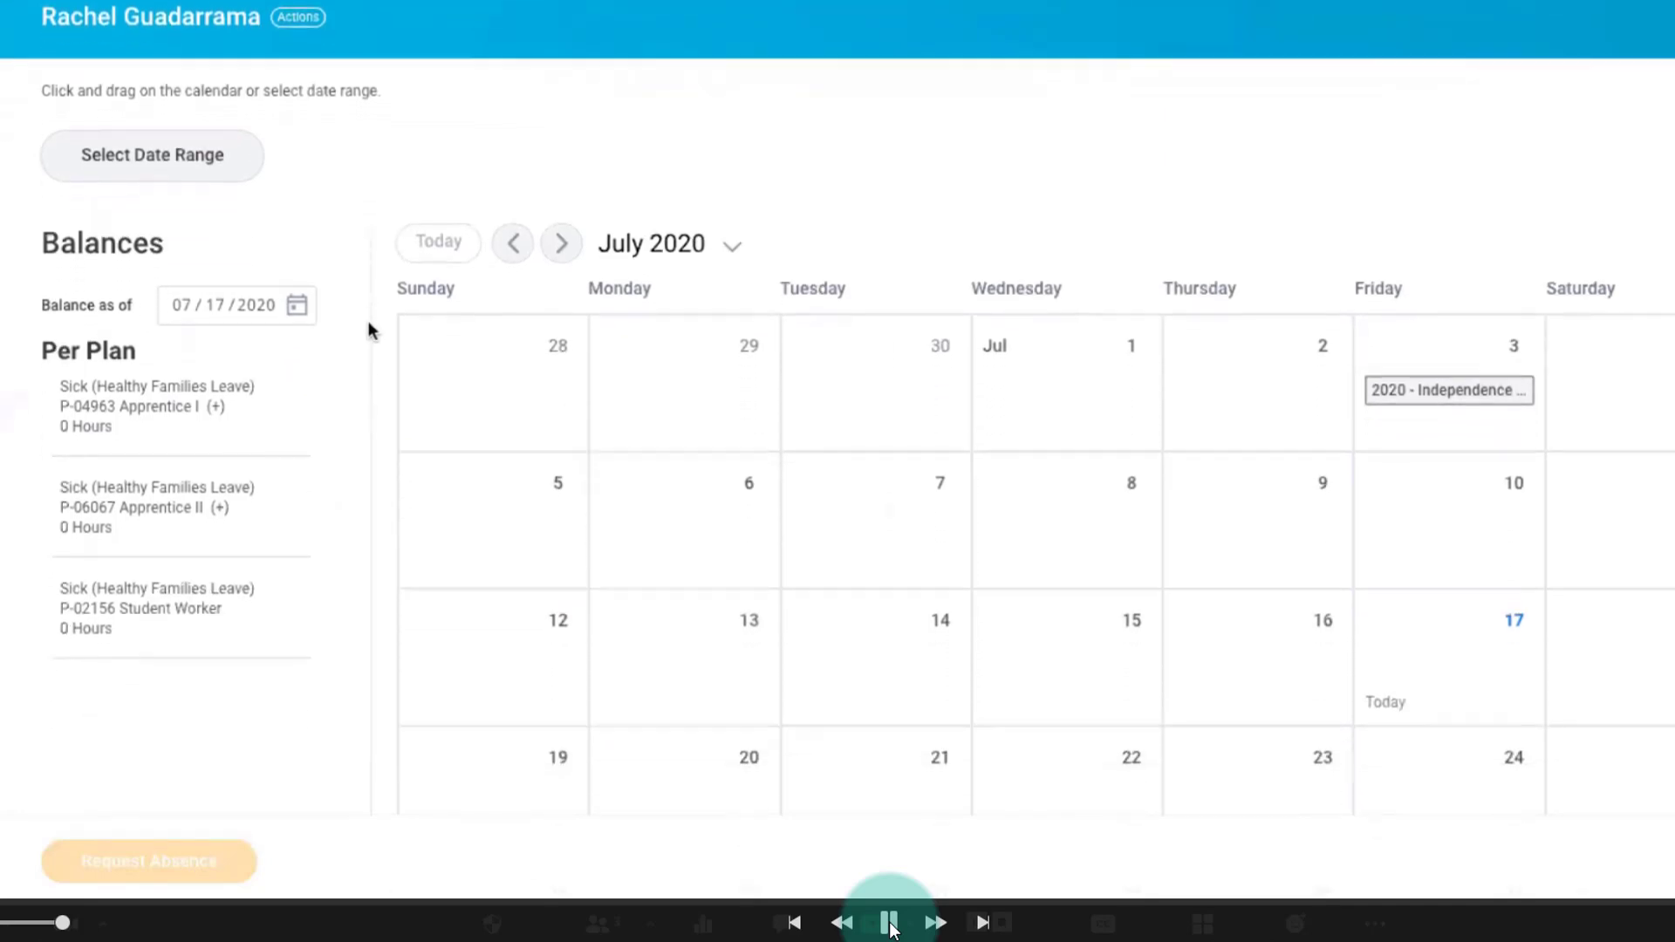
{"action": "scroll", "coordinate": [368, 323], "scroll_direction": "down", "scroll_amount": 1}
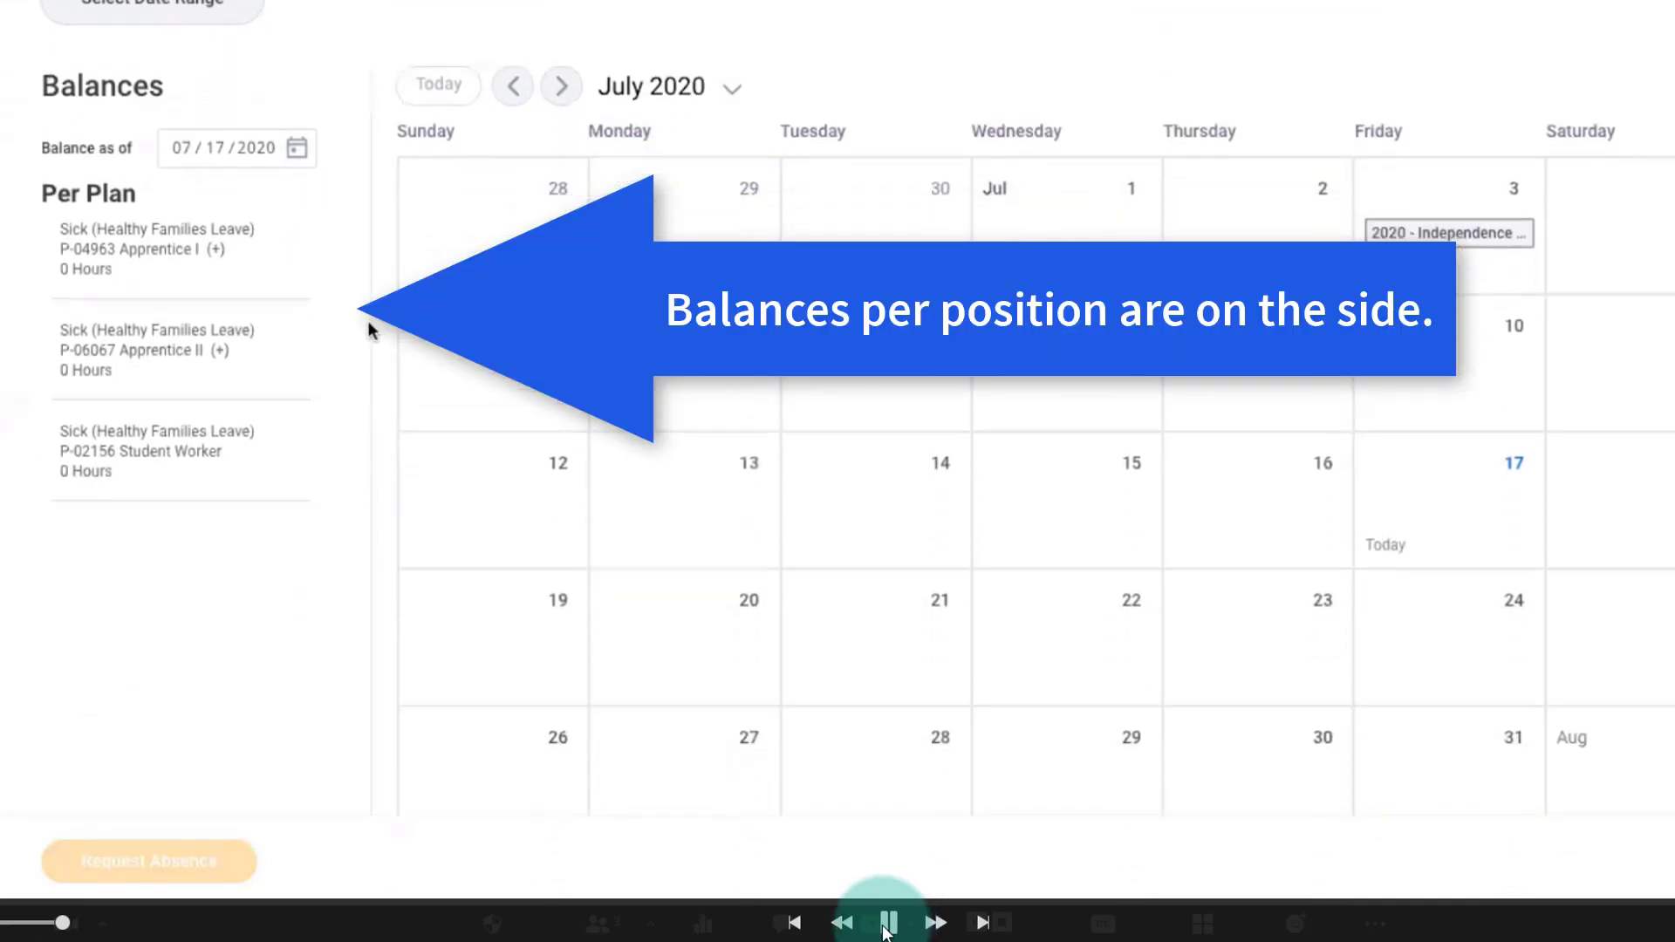
{"action": "left_click", "coordinate": [1417, 480]}
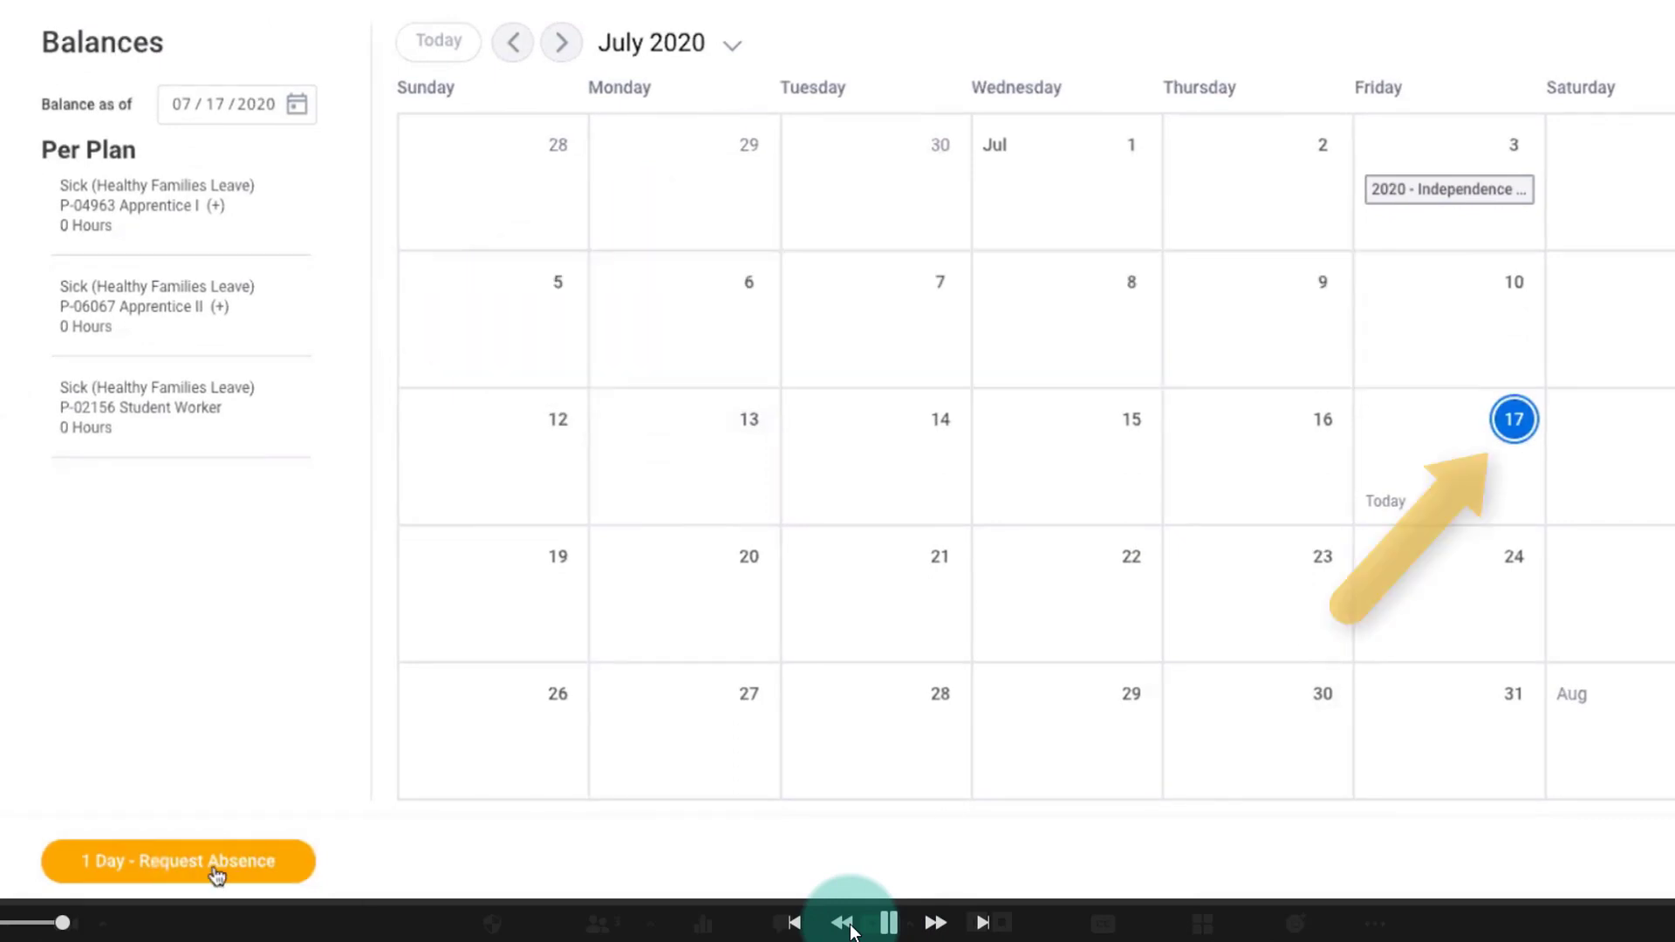
{"action": "left_click", "coordinate": [214, 864]}
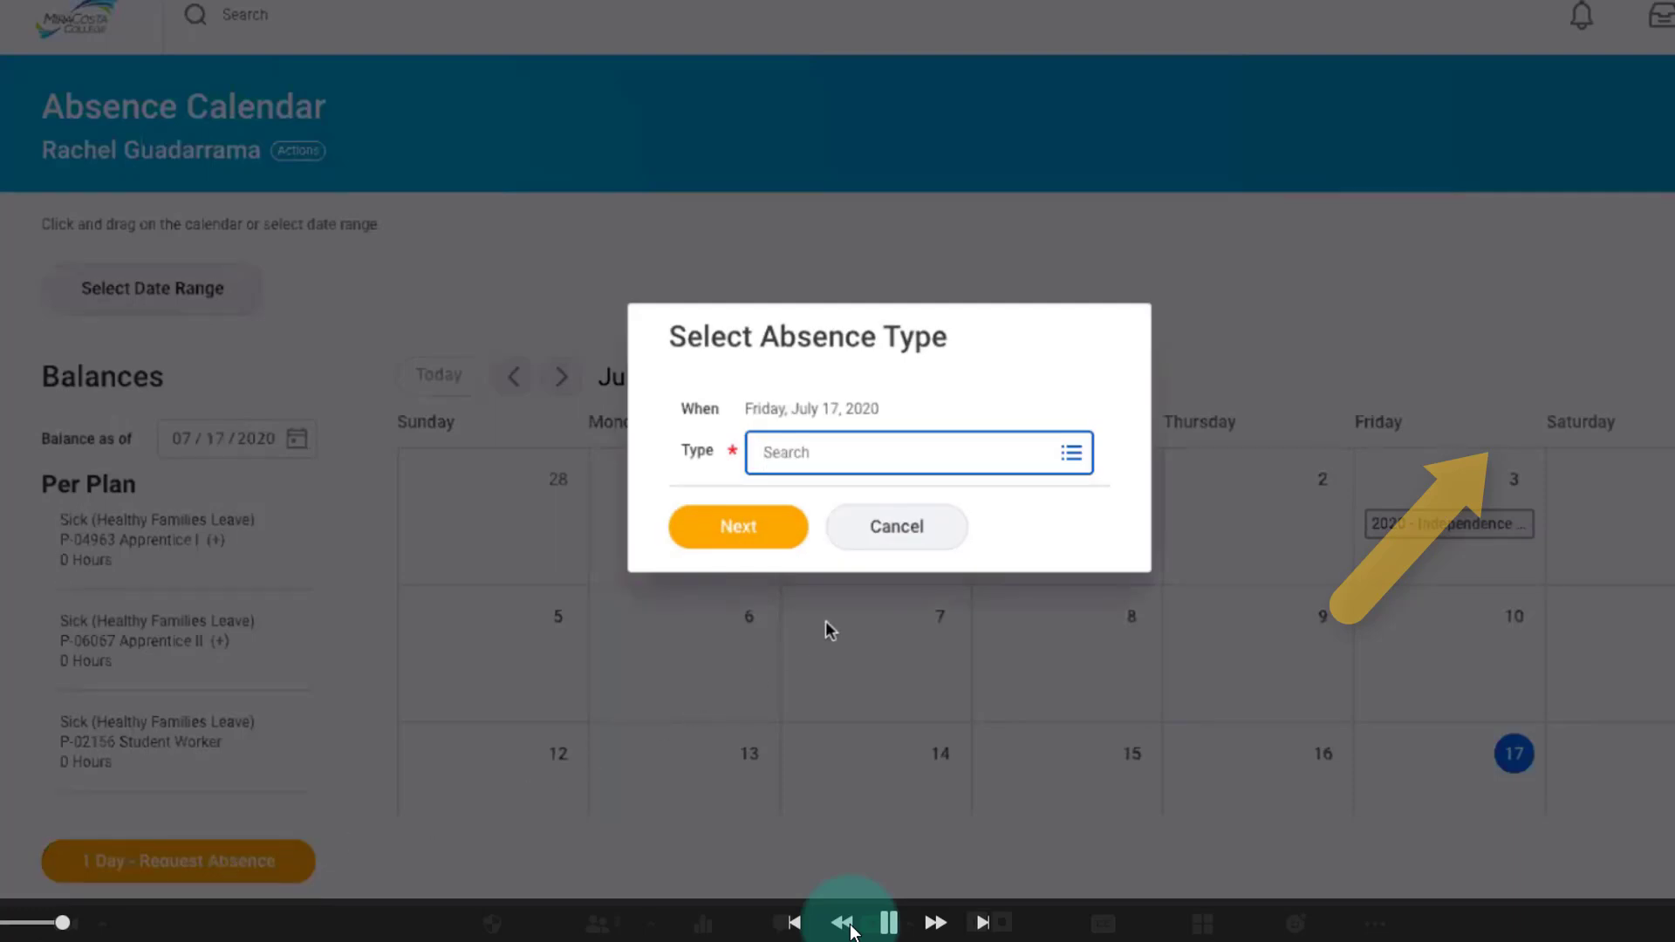
Set the absence type to Sick (Healthy Families Leave) and the position to P-06067 Apprentice II (+), and continue to the request.
{"action": "left_click", "coordinate": [1071, 455]}
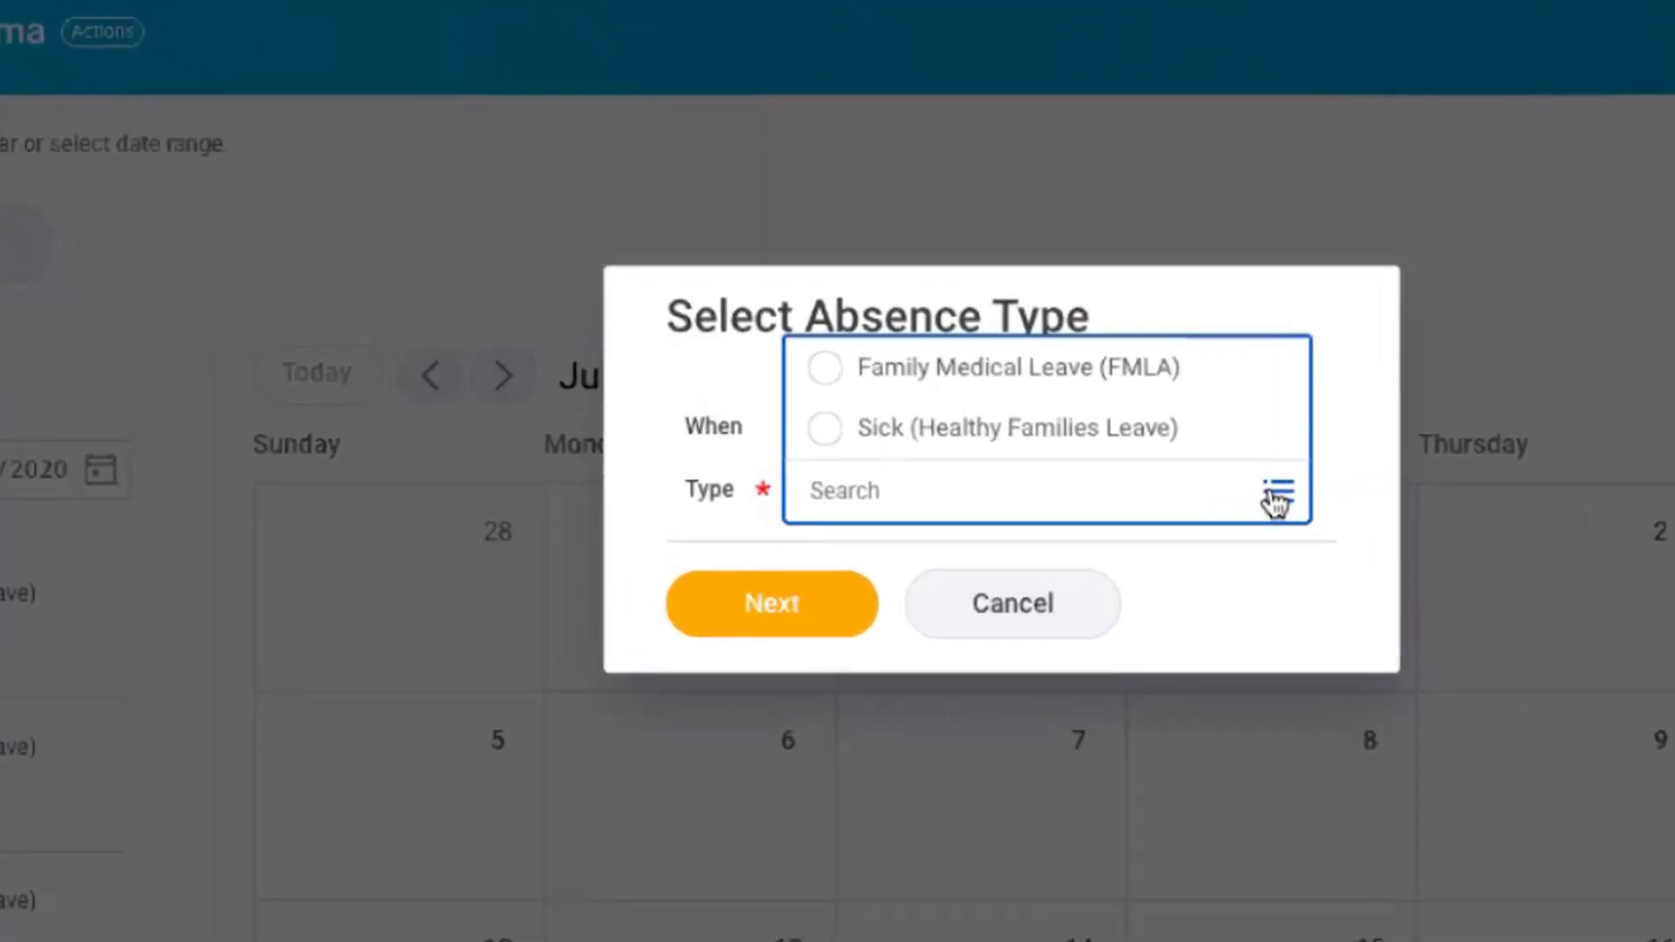
{"action": "left_click", "coordinate": [880, 430]}
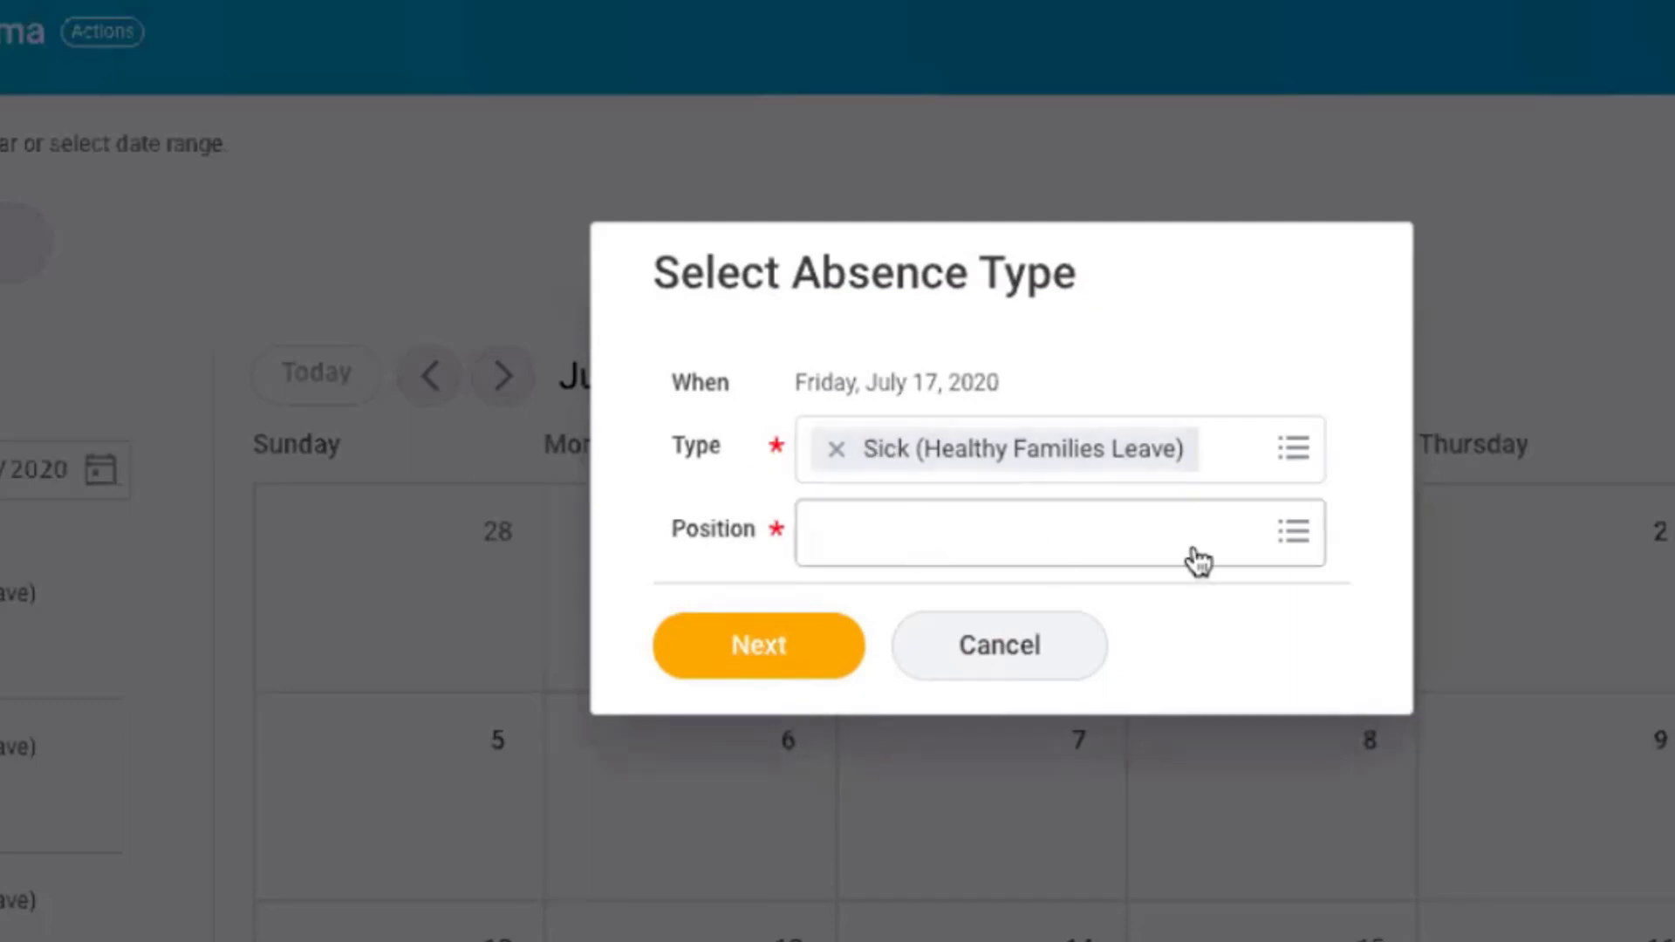
{"action": "left_click", "coordinate": [1292, 534]}
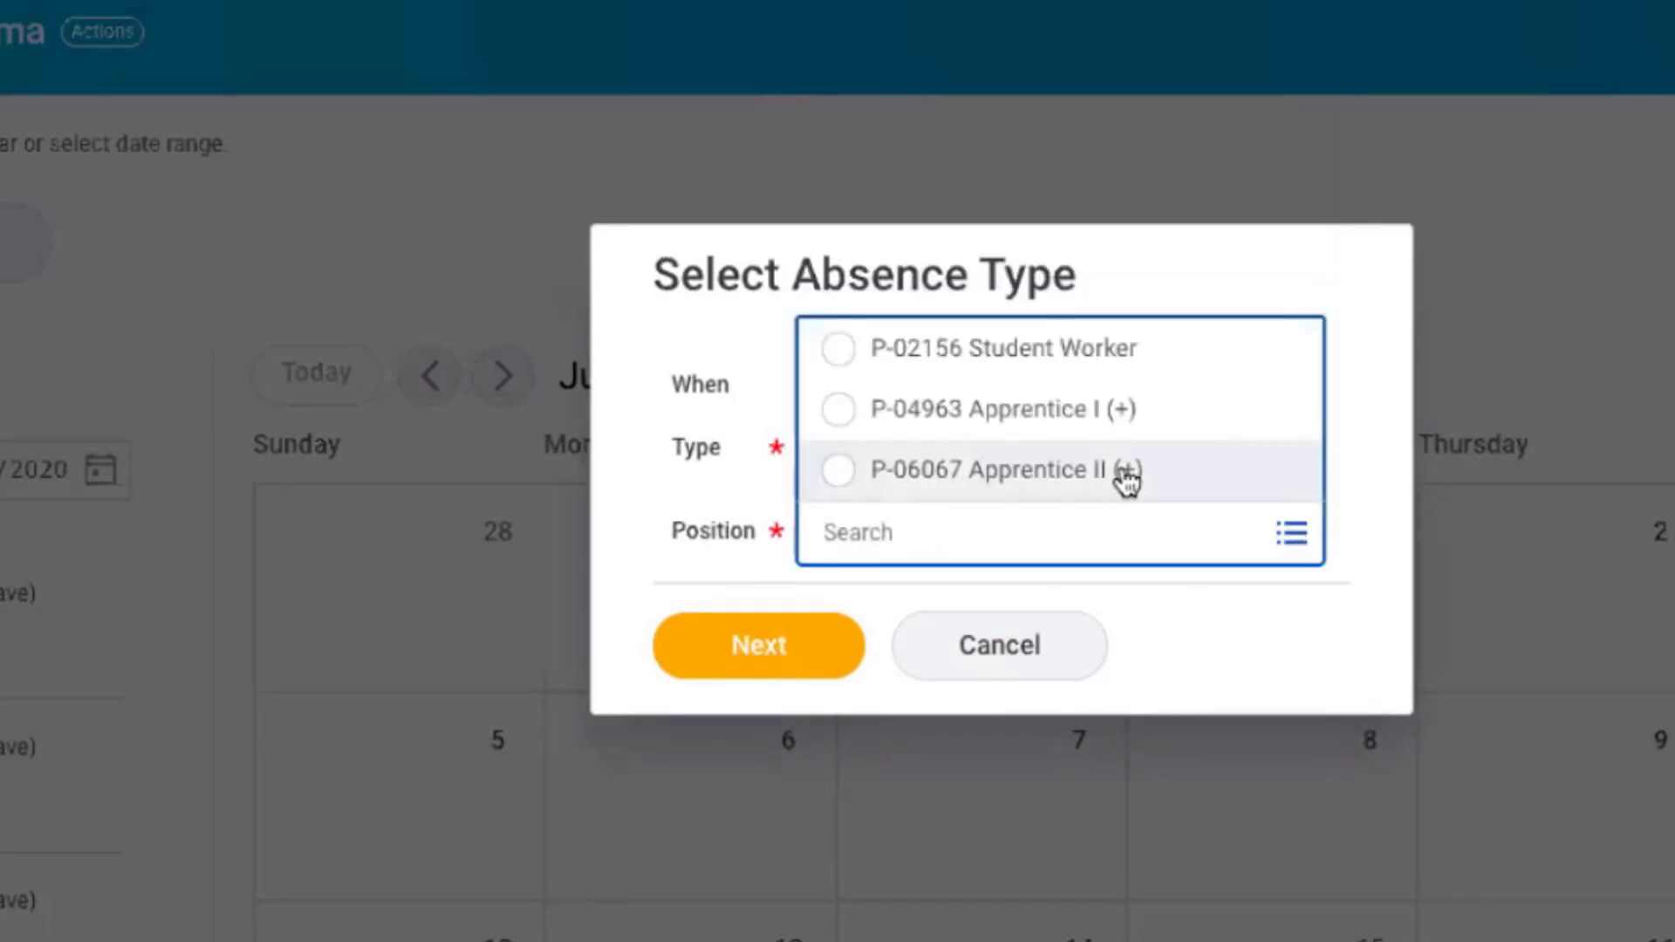
{"action": "left_click", "coordinate": [1127, 475]}
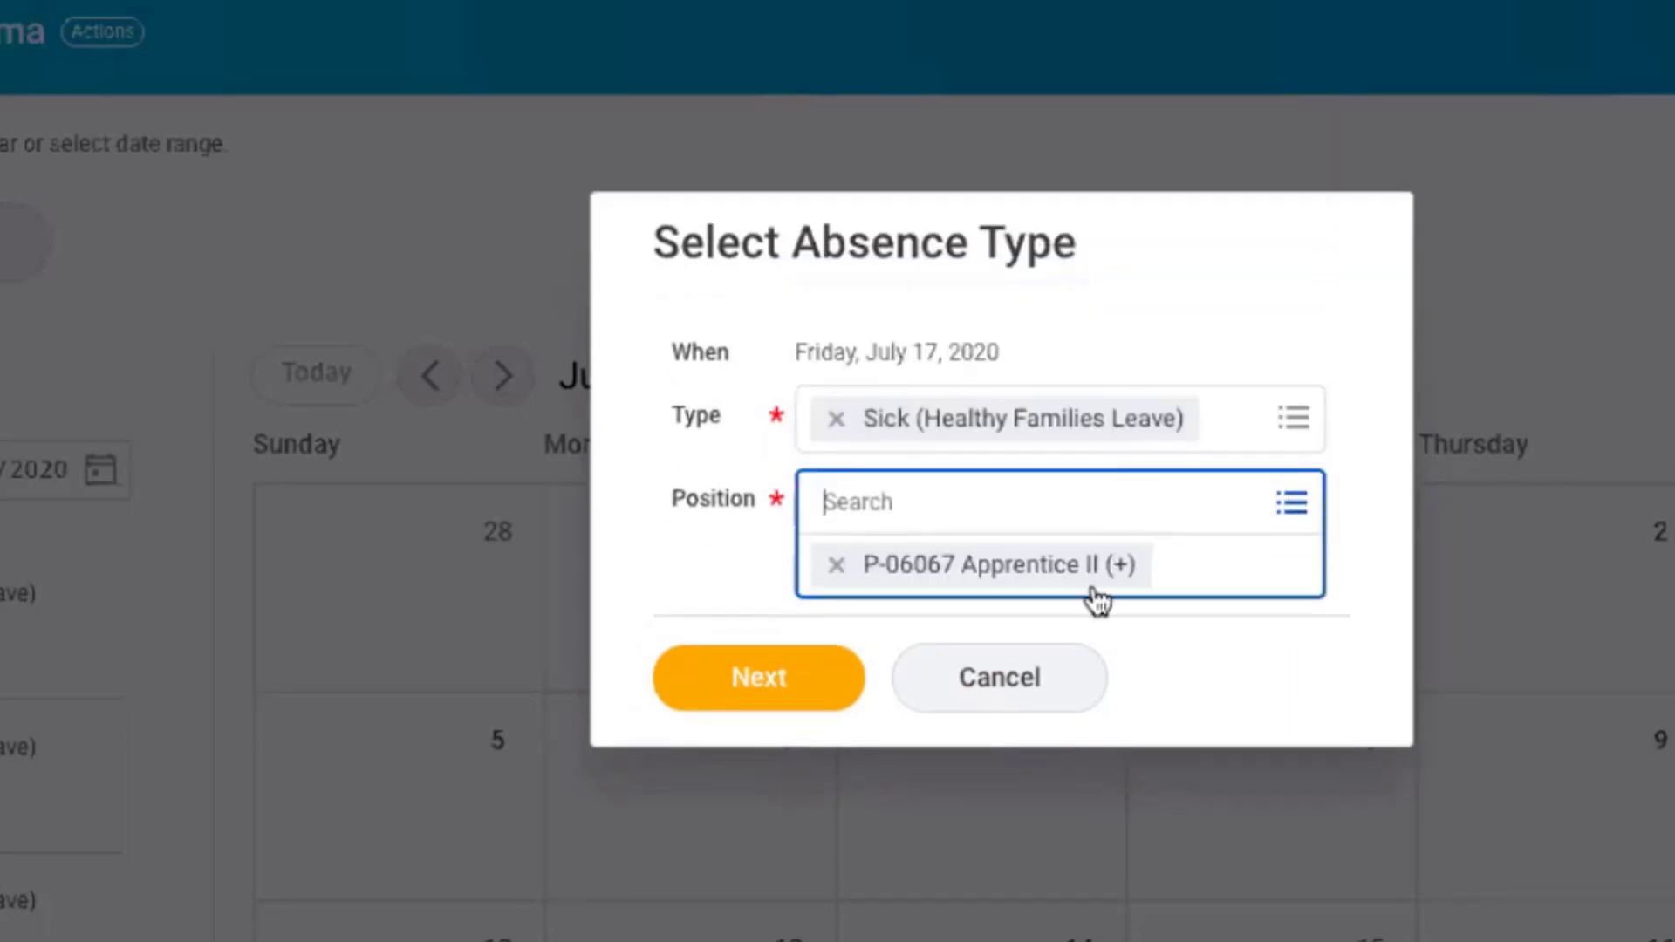
{"action": "left_click", "coordinate": [781, 683]}
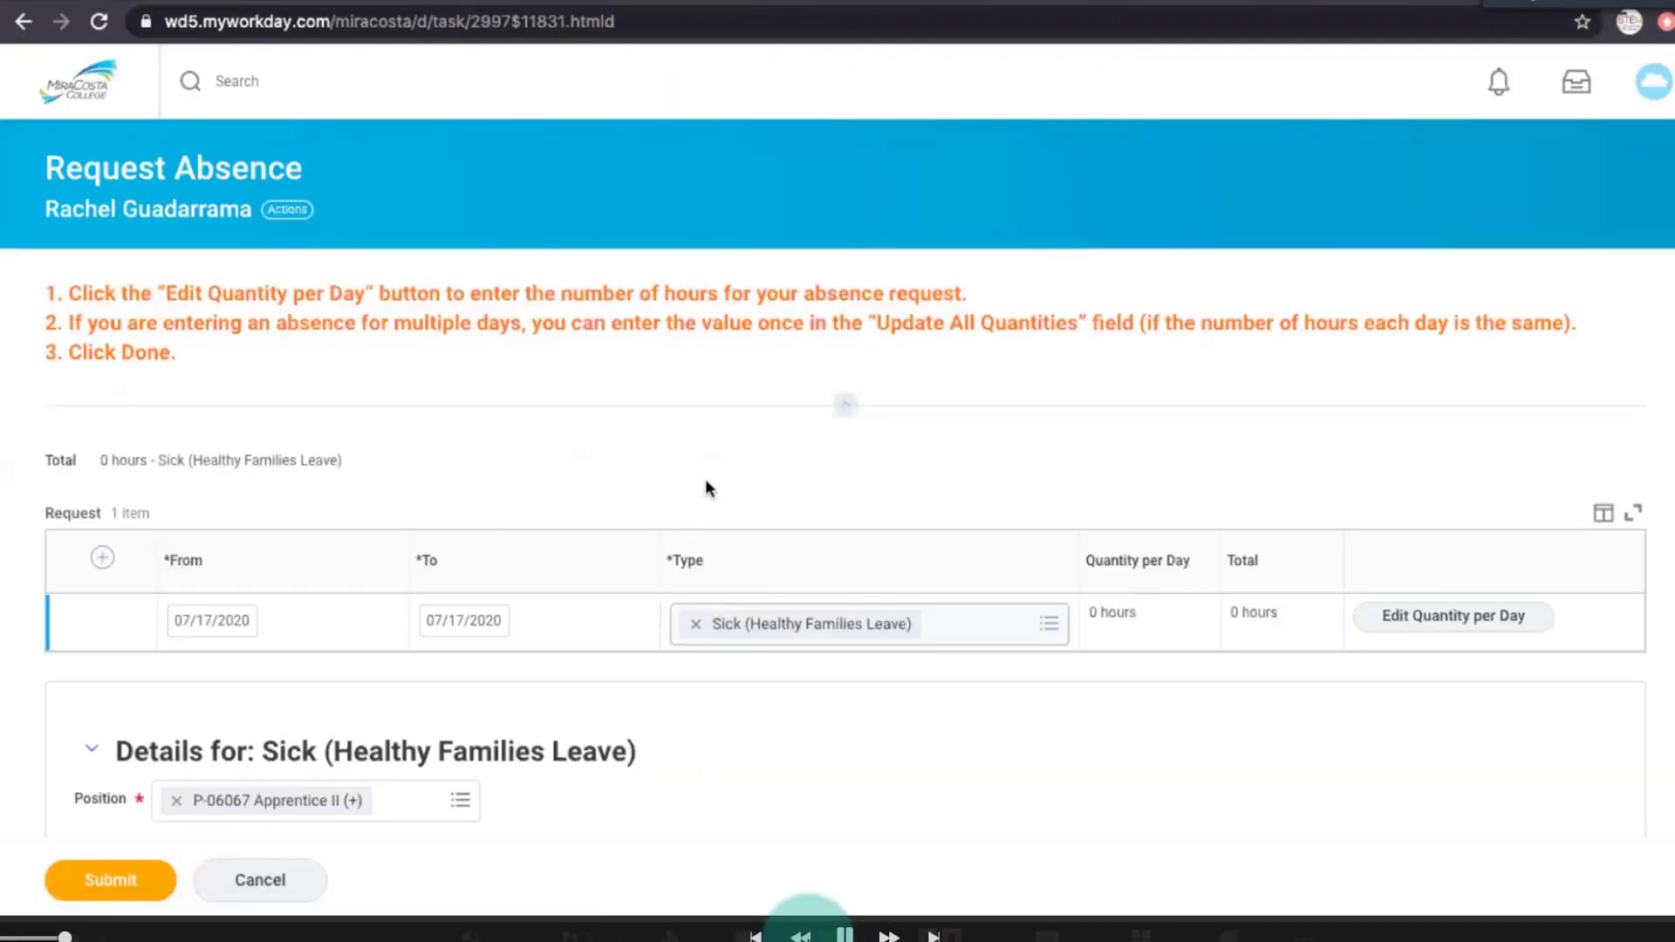
Try to set the quantity per day for Friday, July 17, 2020 to 2 hours.
{"action": "scroll", "coordinate": [1580, 710], "scroll_direction": "down", "scroll_amount": 2}
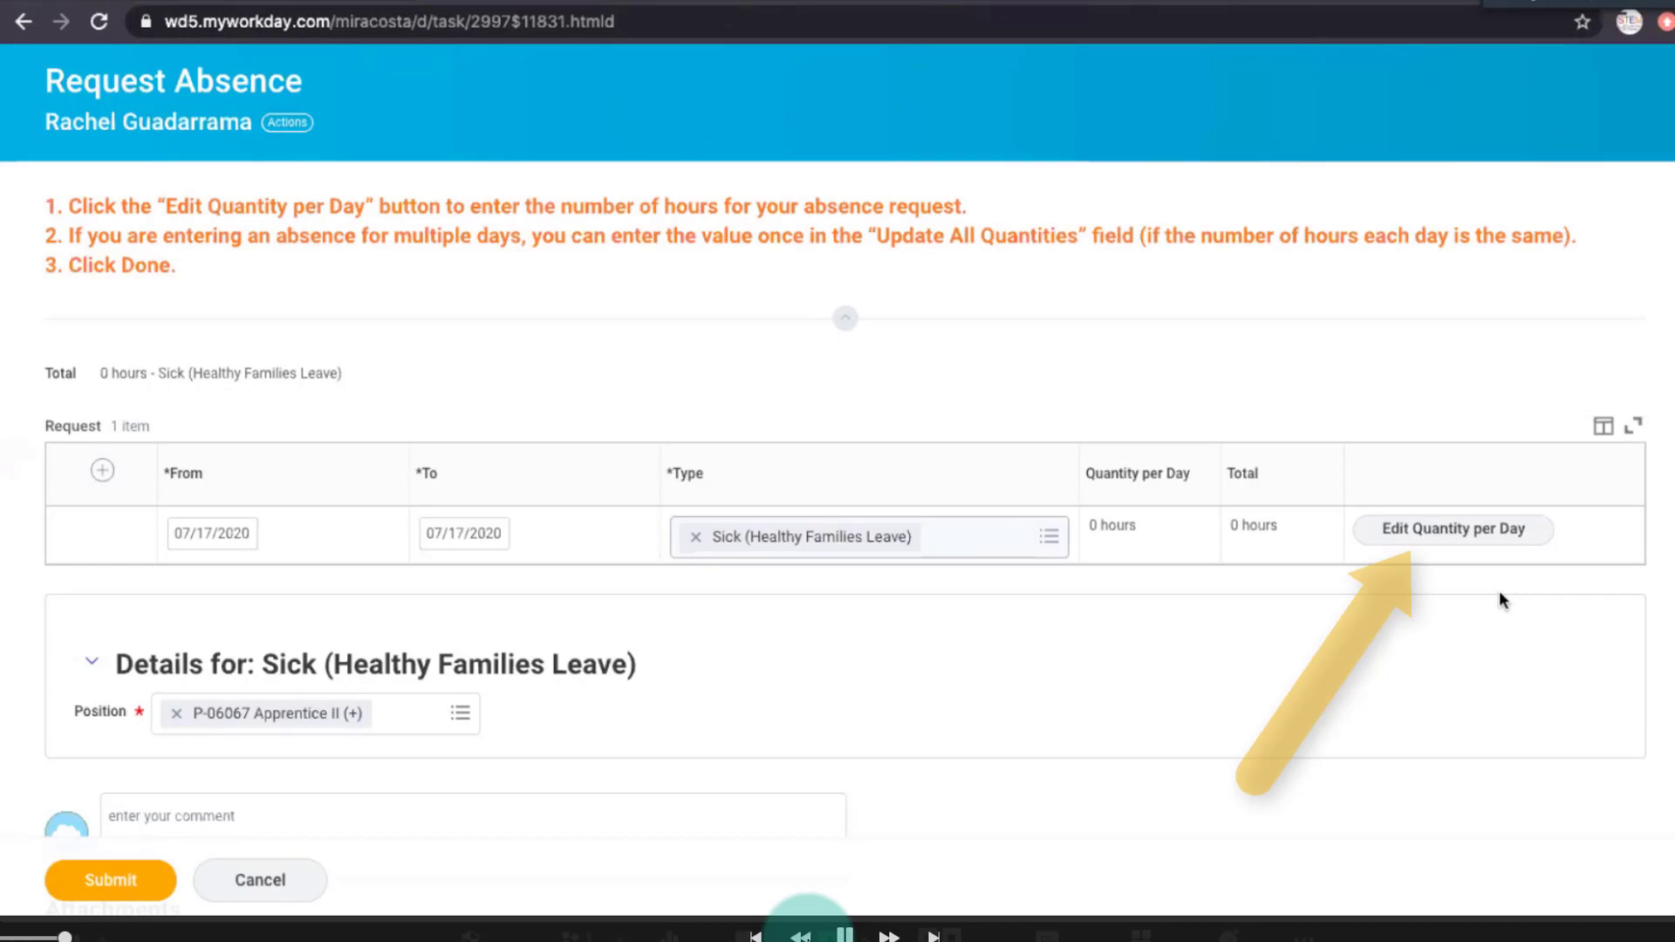
{"action": "left_click", "coordinate": [1420, 536]}
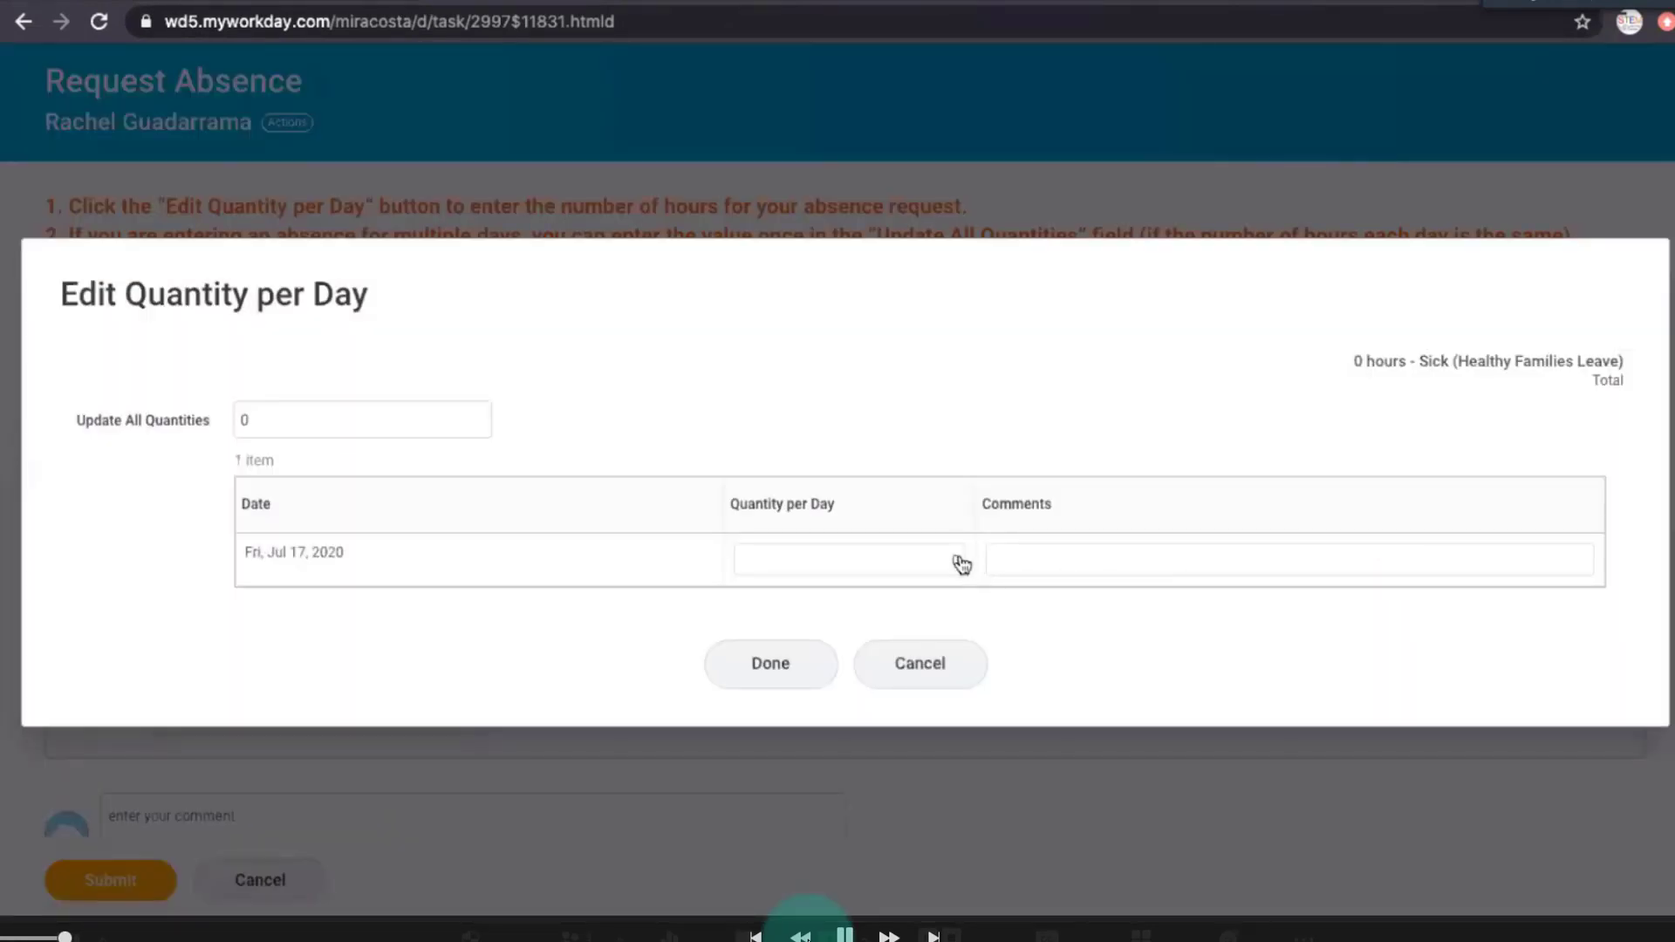
{"action": "left_click", "coordinate": [960, 563]}
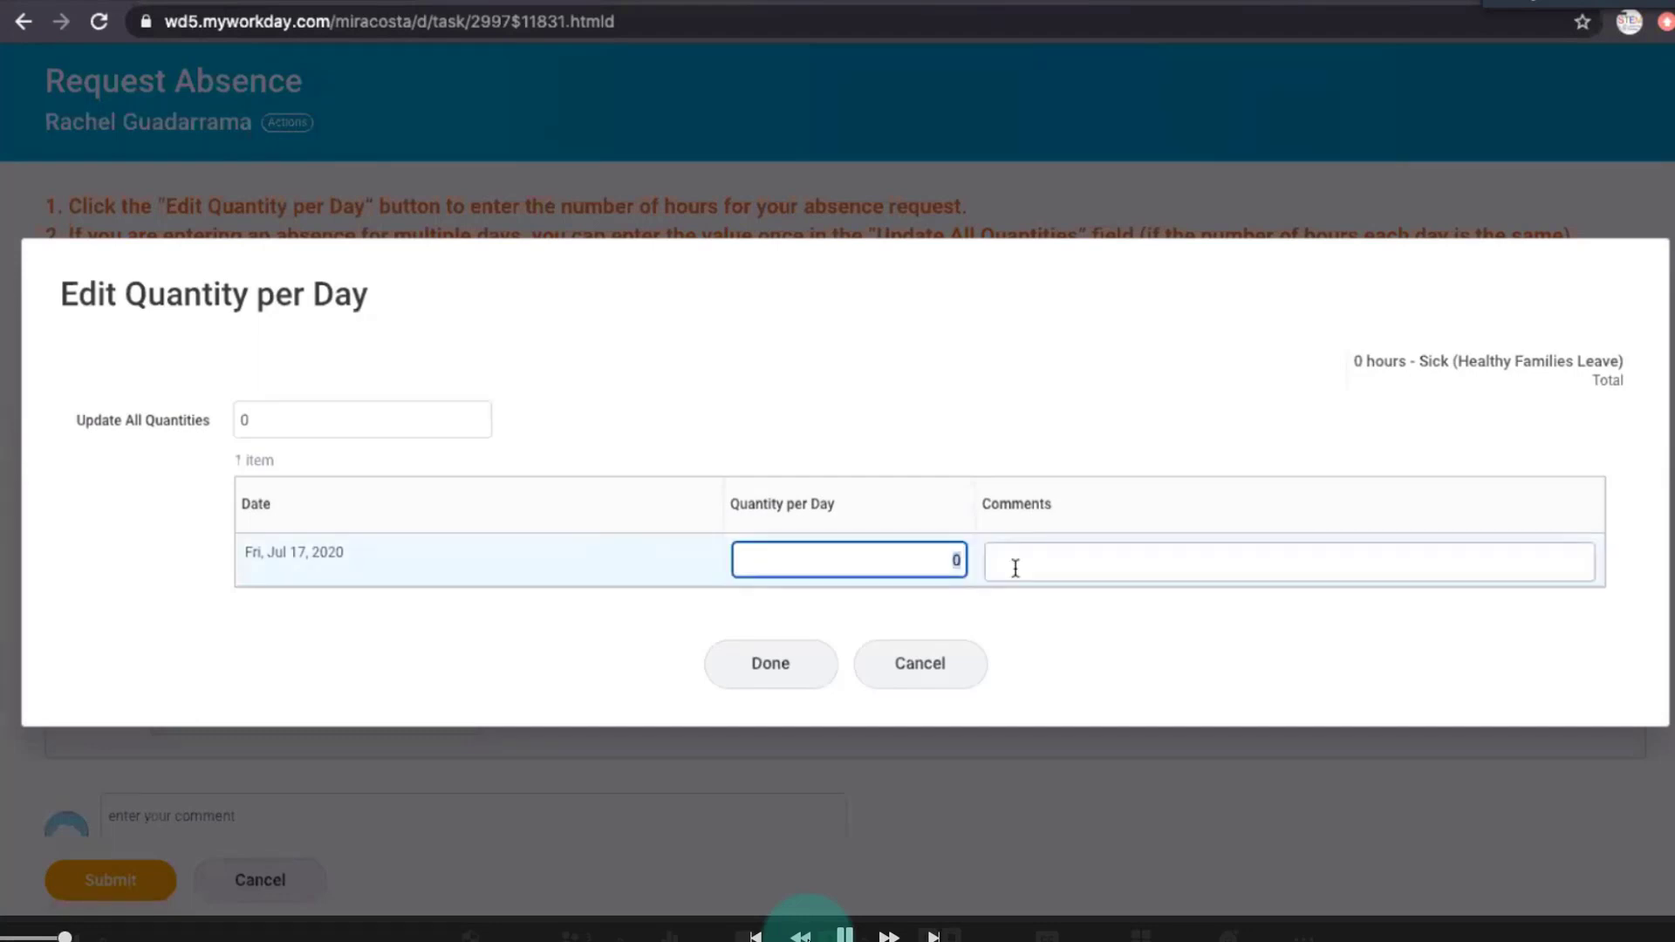
{"action": "type", "text": "2"}
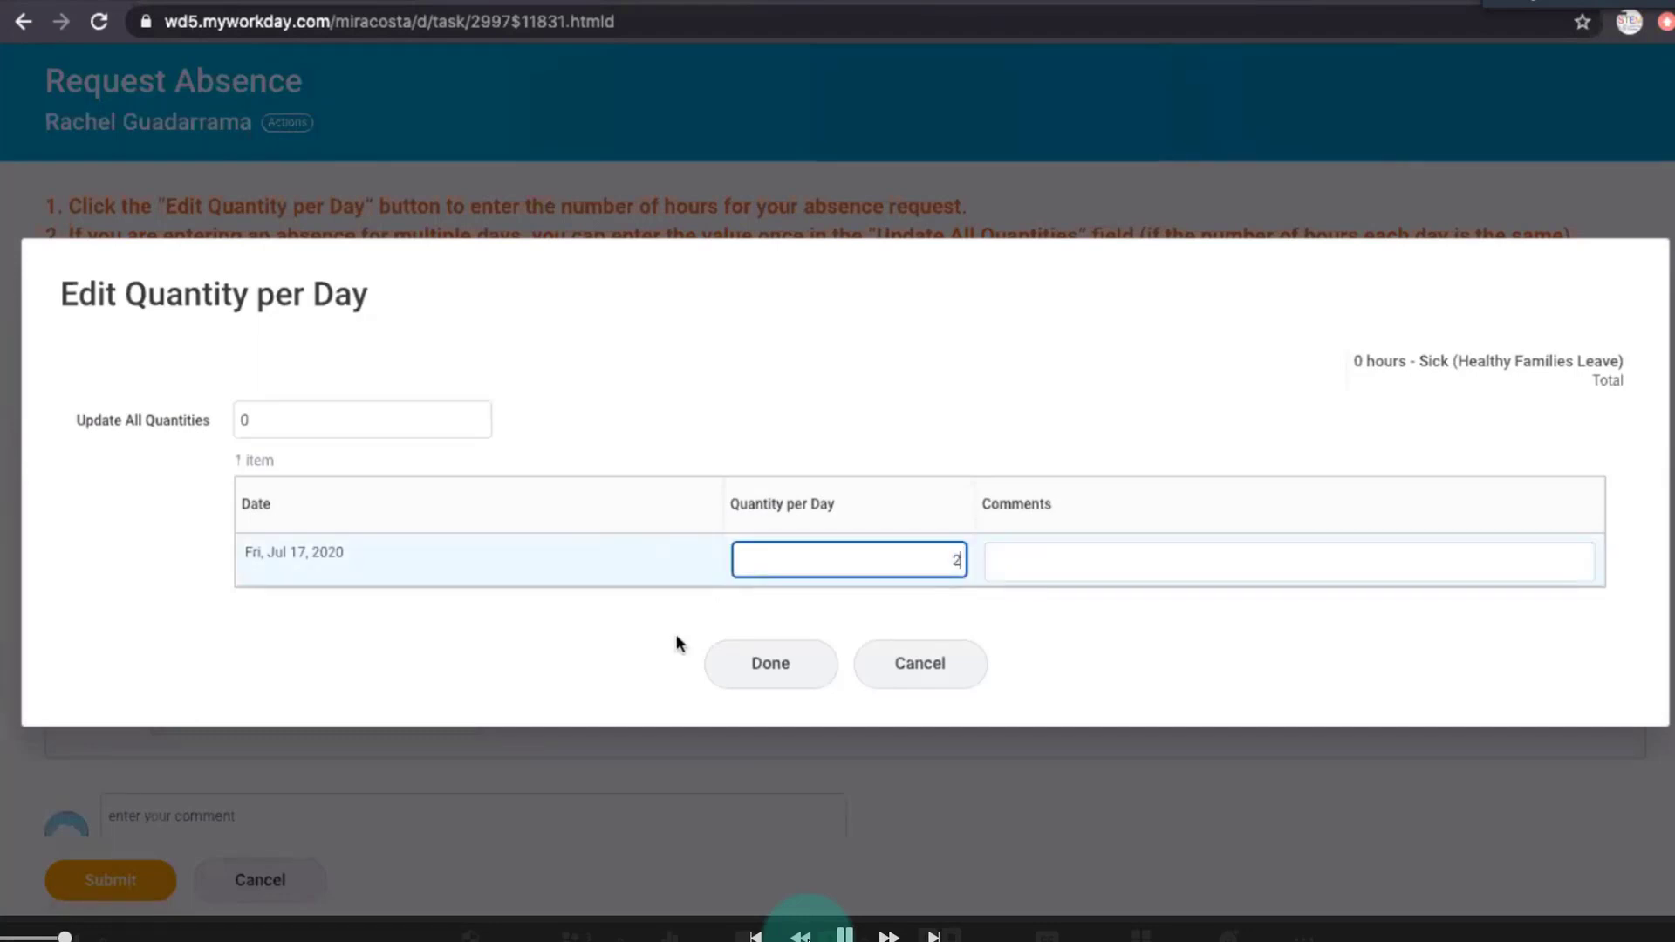
{"action": "left_click", "coordinate": [1024, 564]}
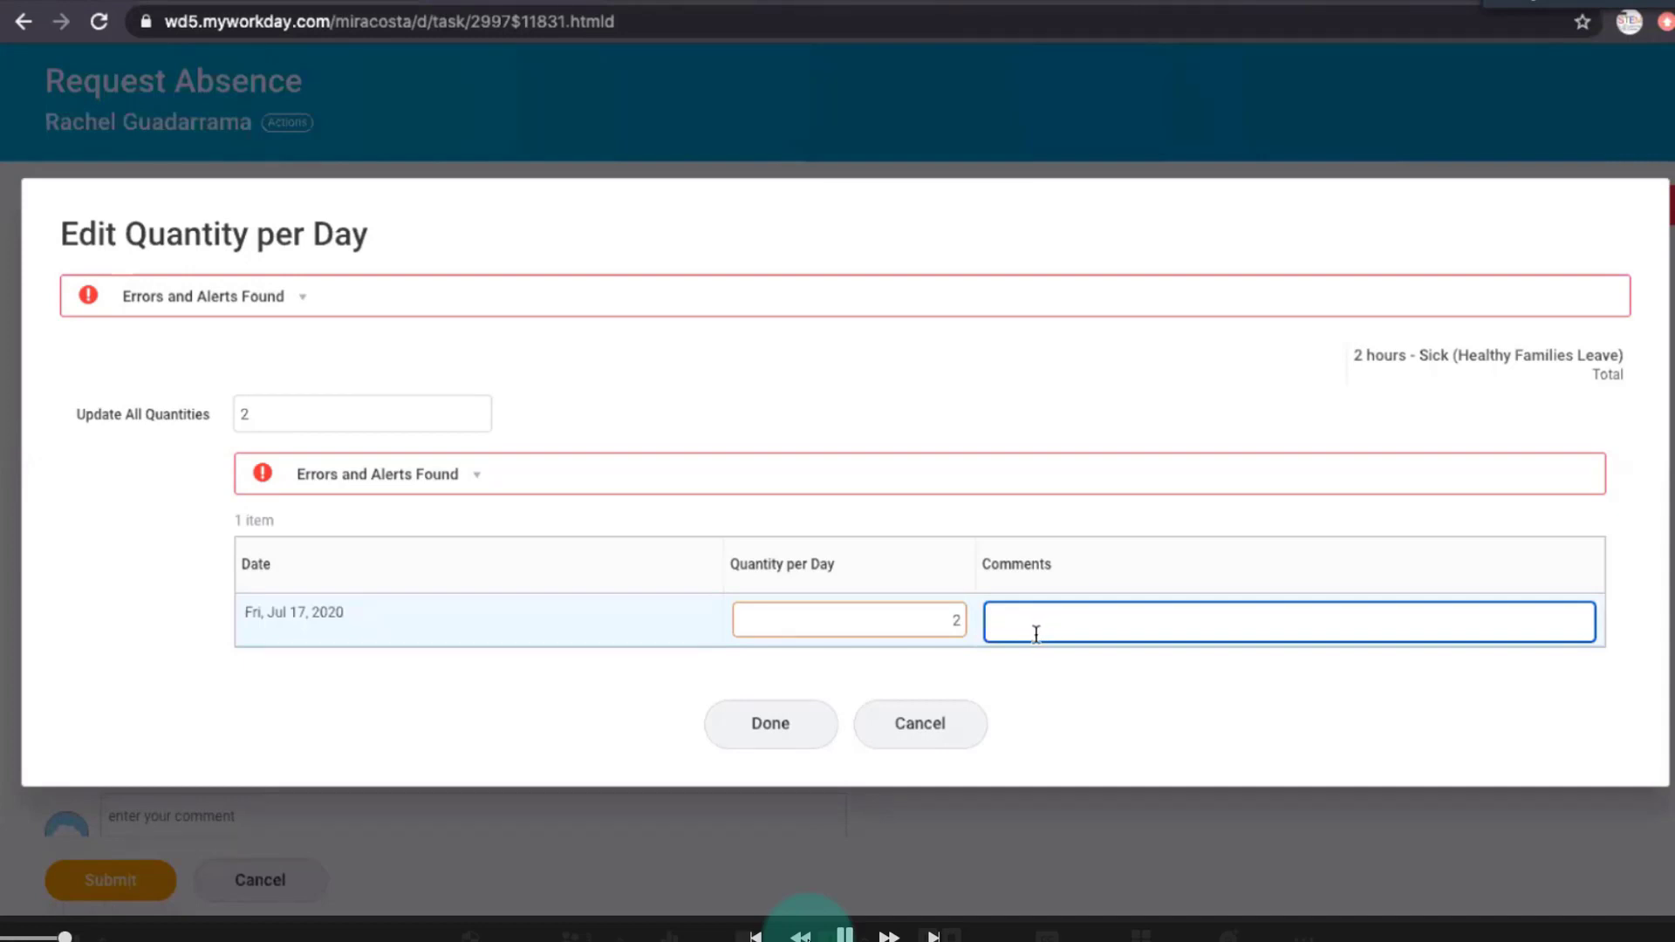
Expand both error and alert notices to read their details, and cancel the quantity edit.
{"action": "left_click", "coordinate": [452, 475]}
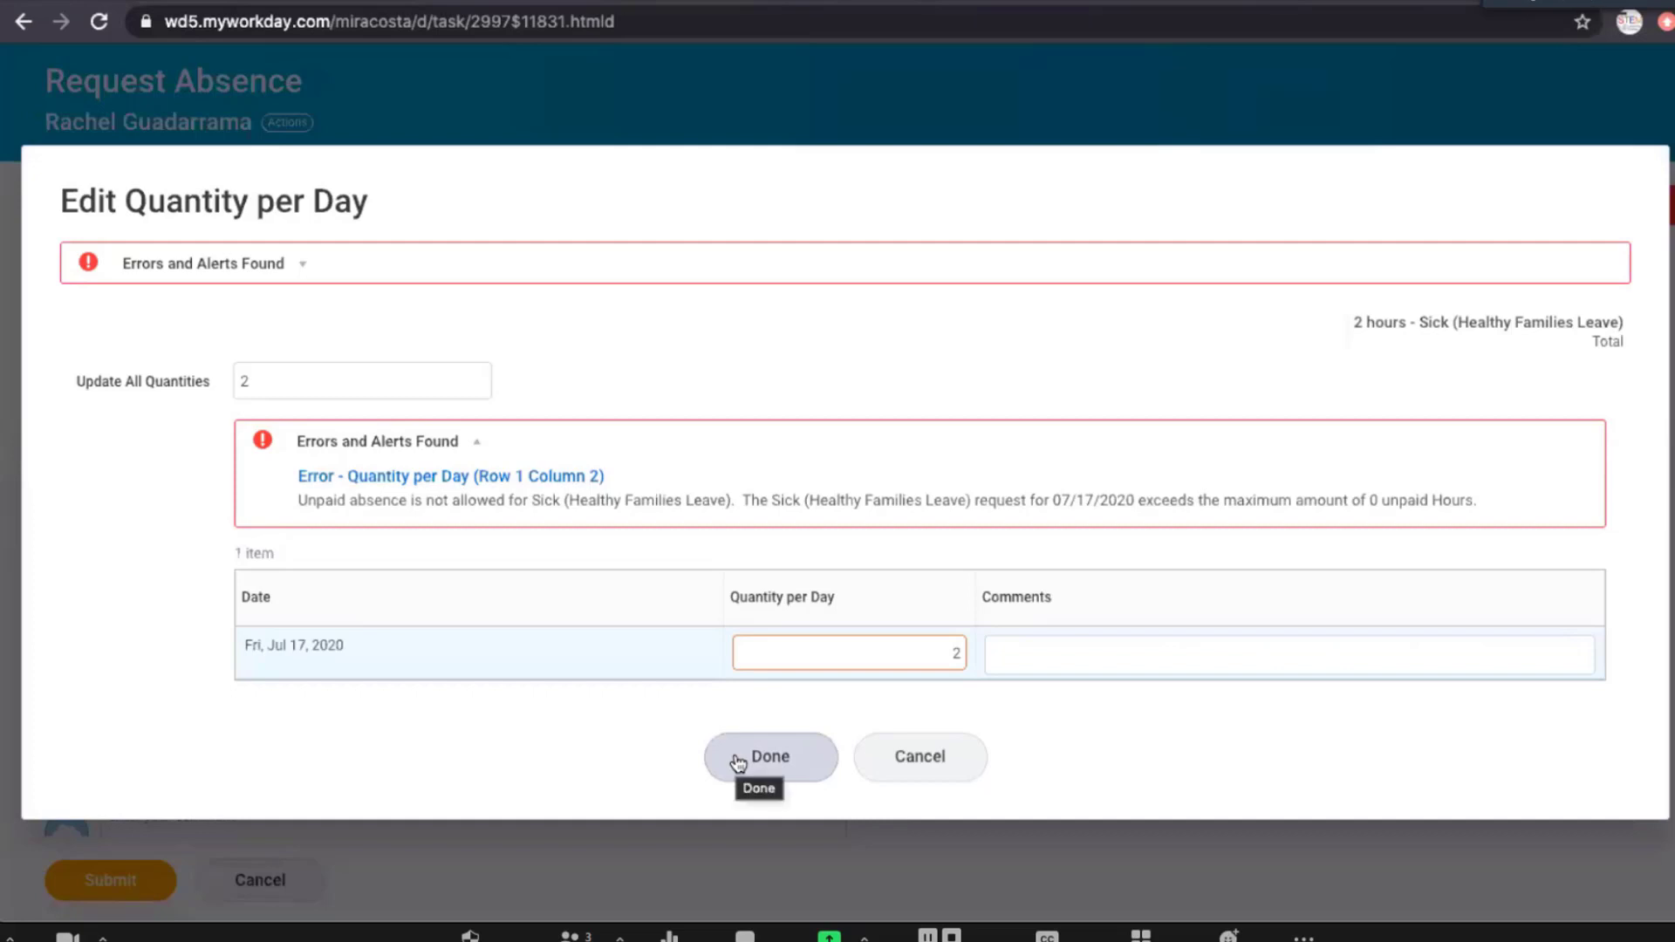
{"action": "left_click", "coordinate": [266, 262]}
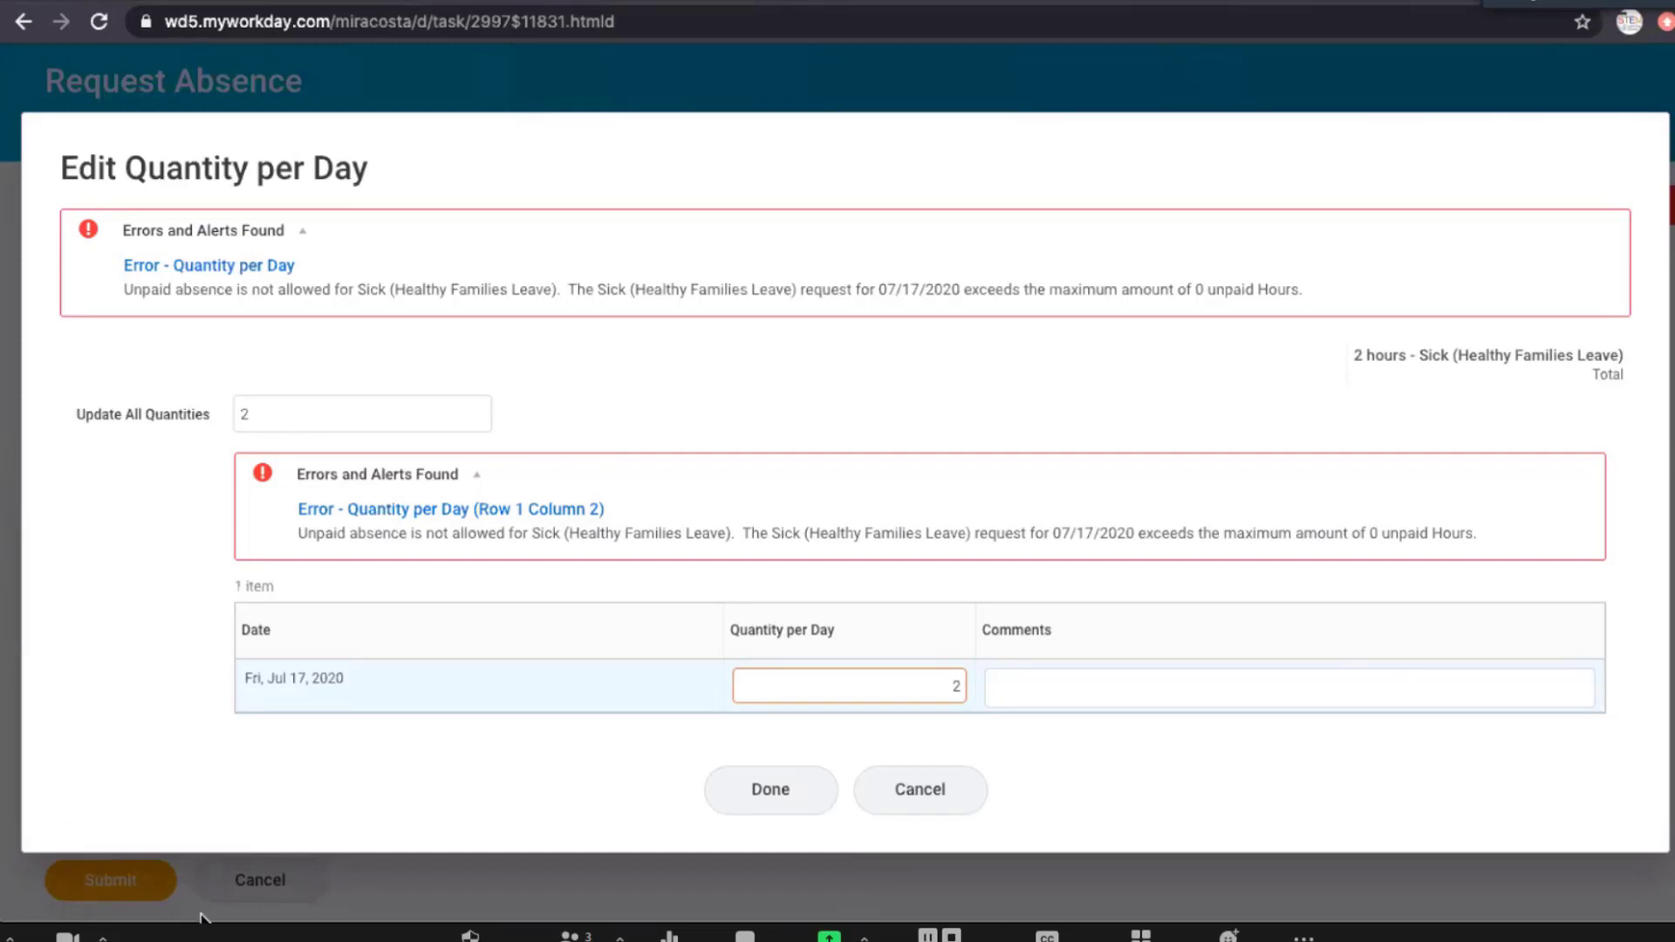
{"action": "left_click", "coordinate": [921, 790]}
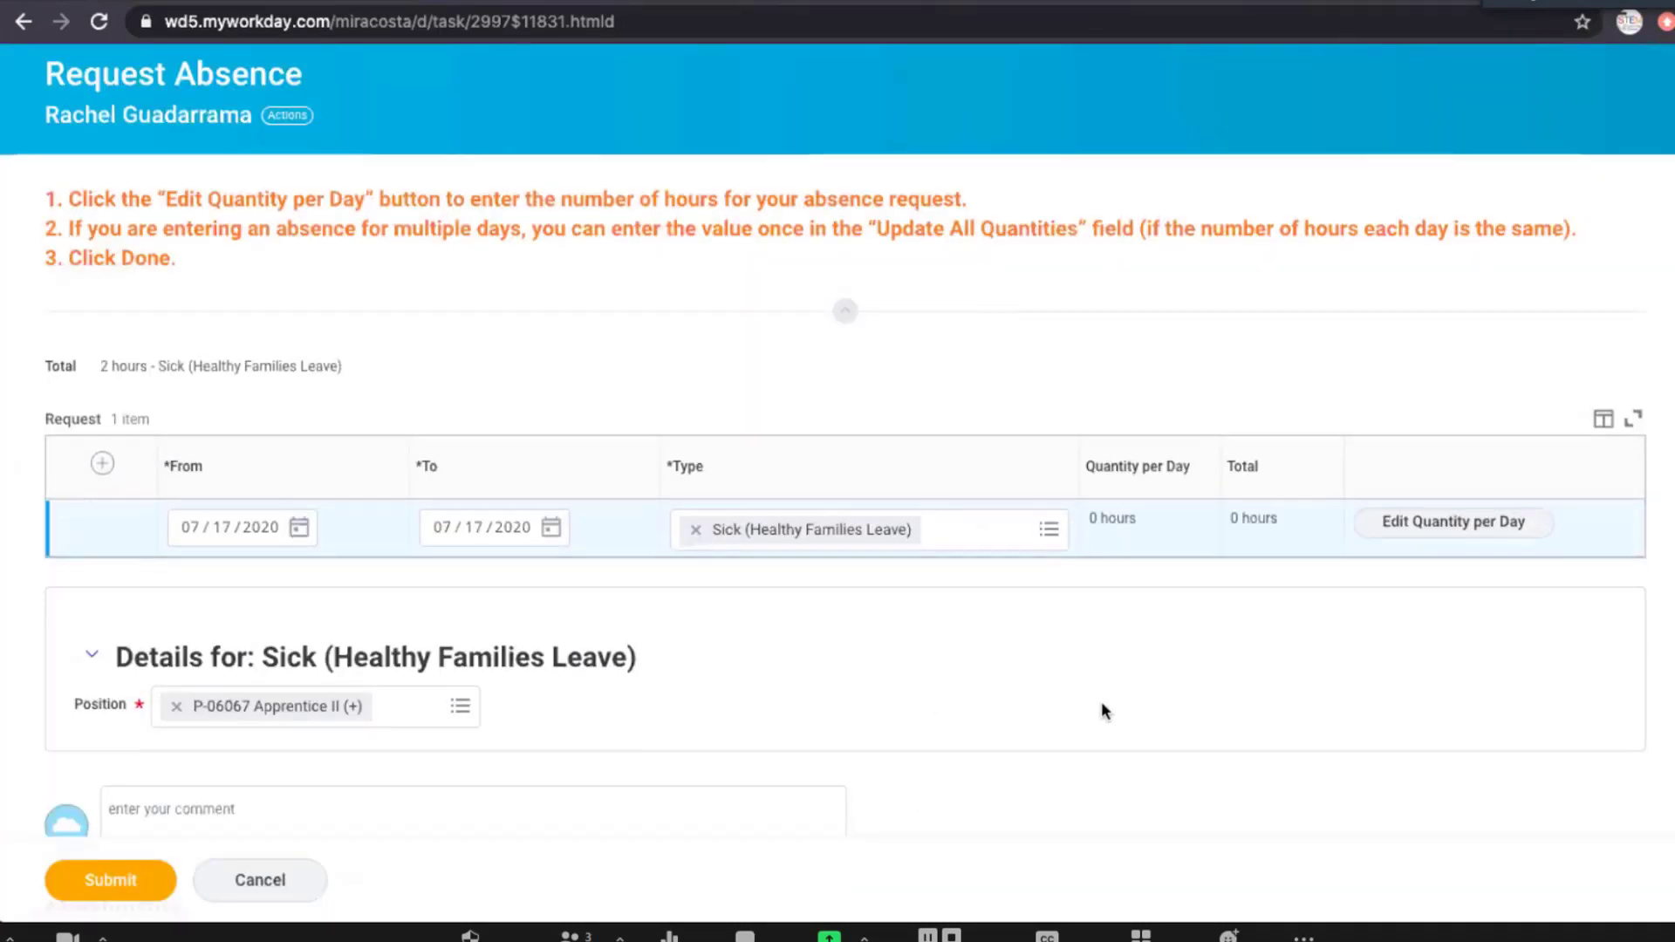
Cancel the sick leave absence request and discard its changes.
{"action": "scroll", "coordinate": [1102, 703], "scroll_direction": "down", "scroll_amount": 5}
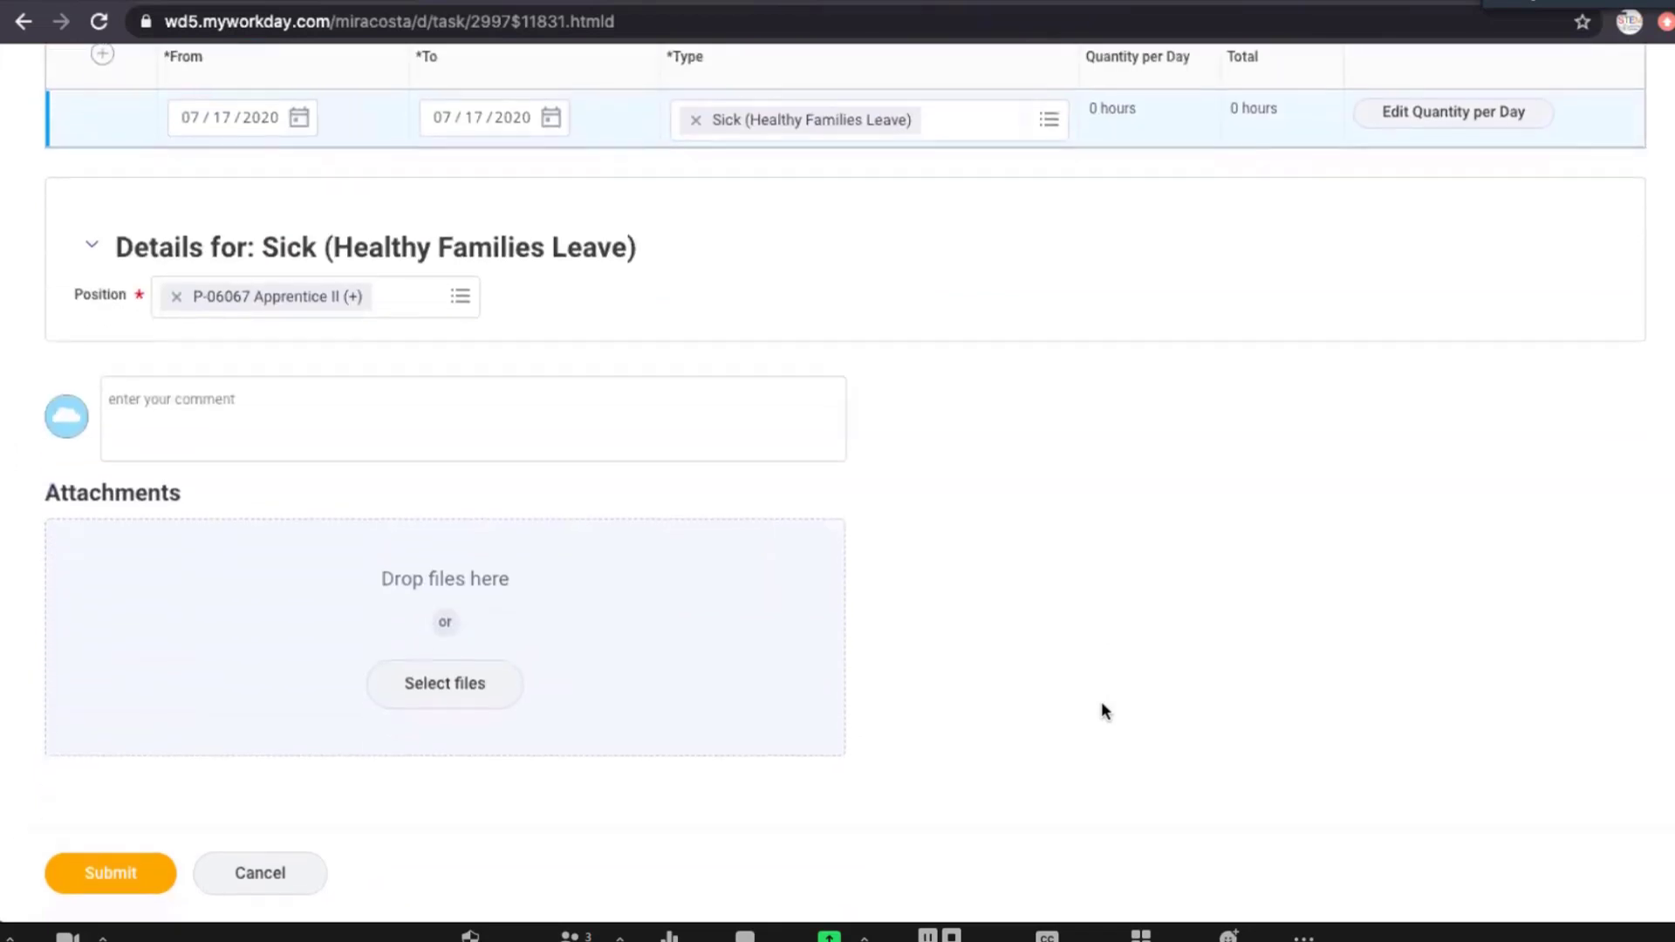
{"action": "left_click", "coordinate": [275, 873]}
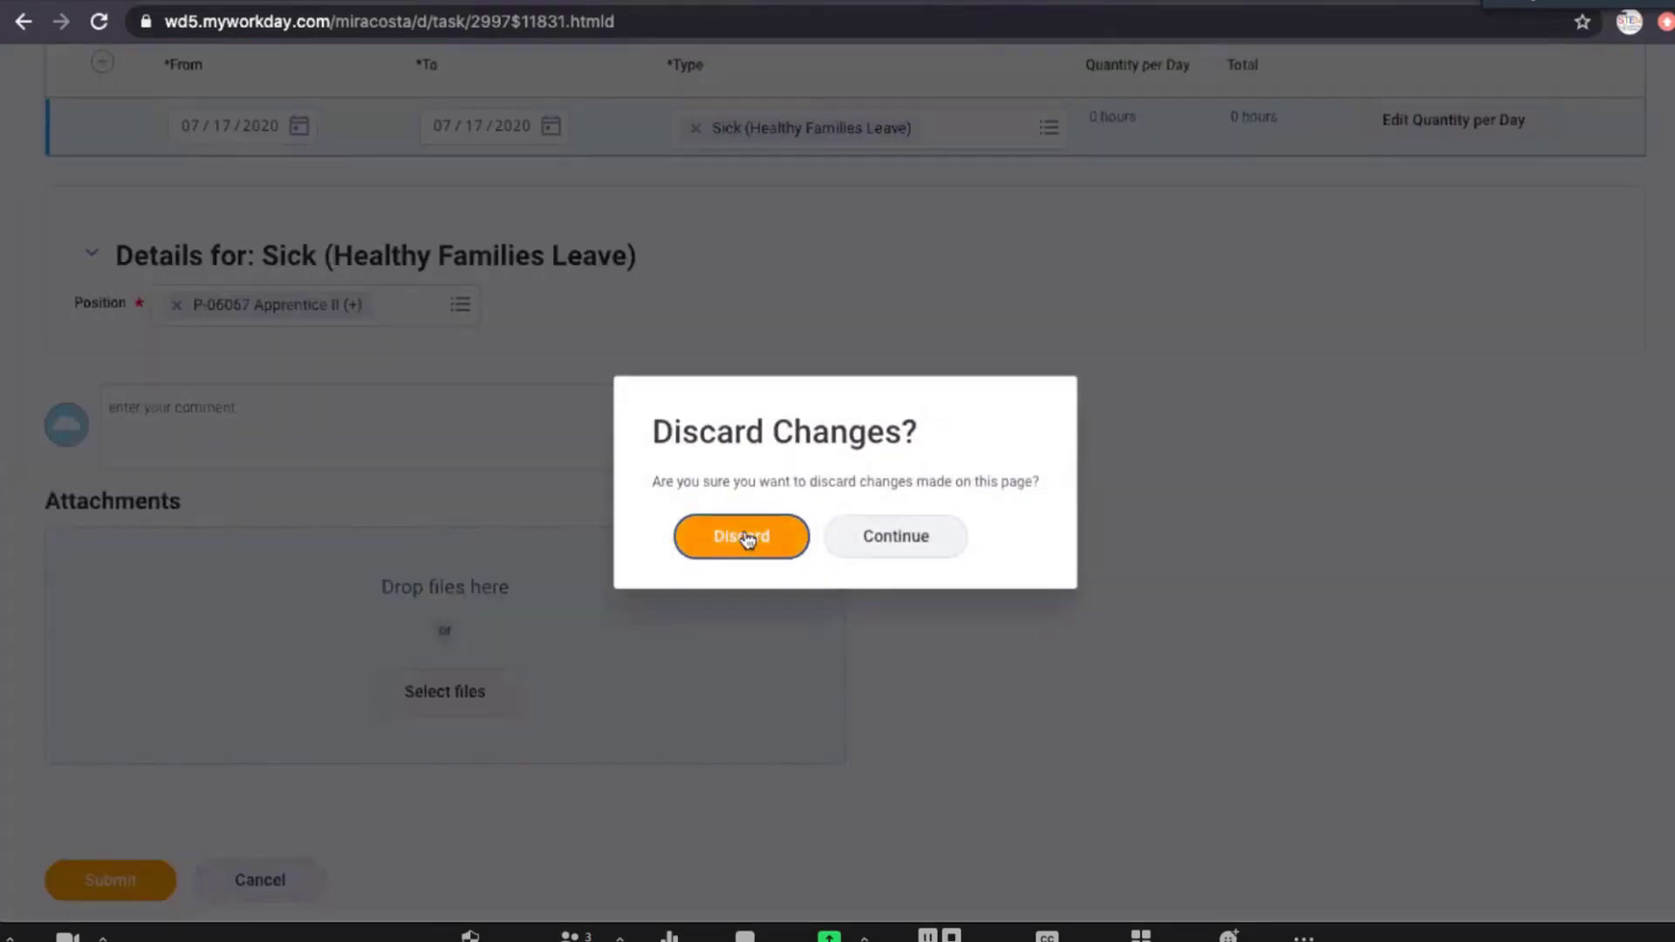
{"action": "left_click", "coordinate": [747, 540]}
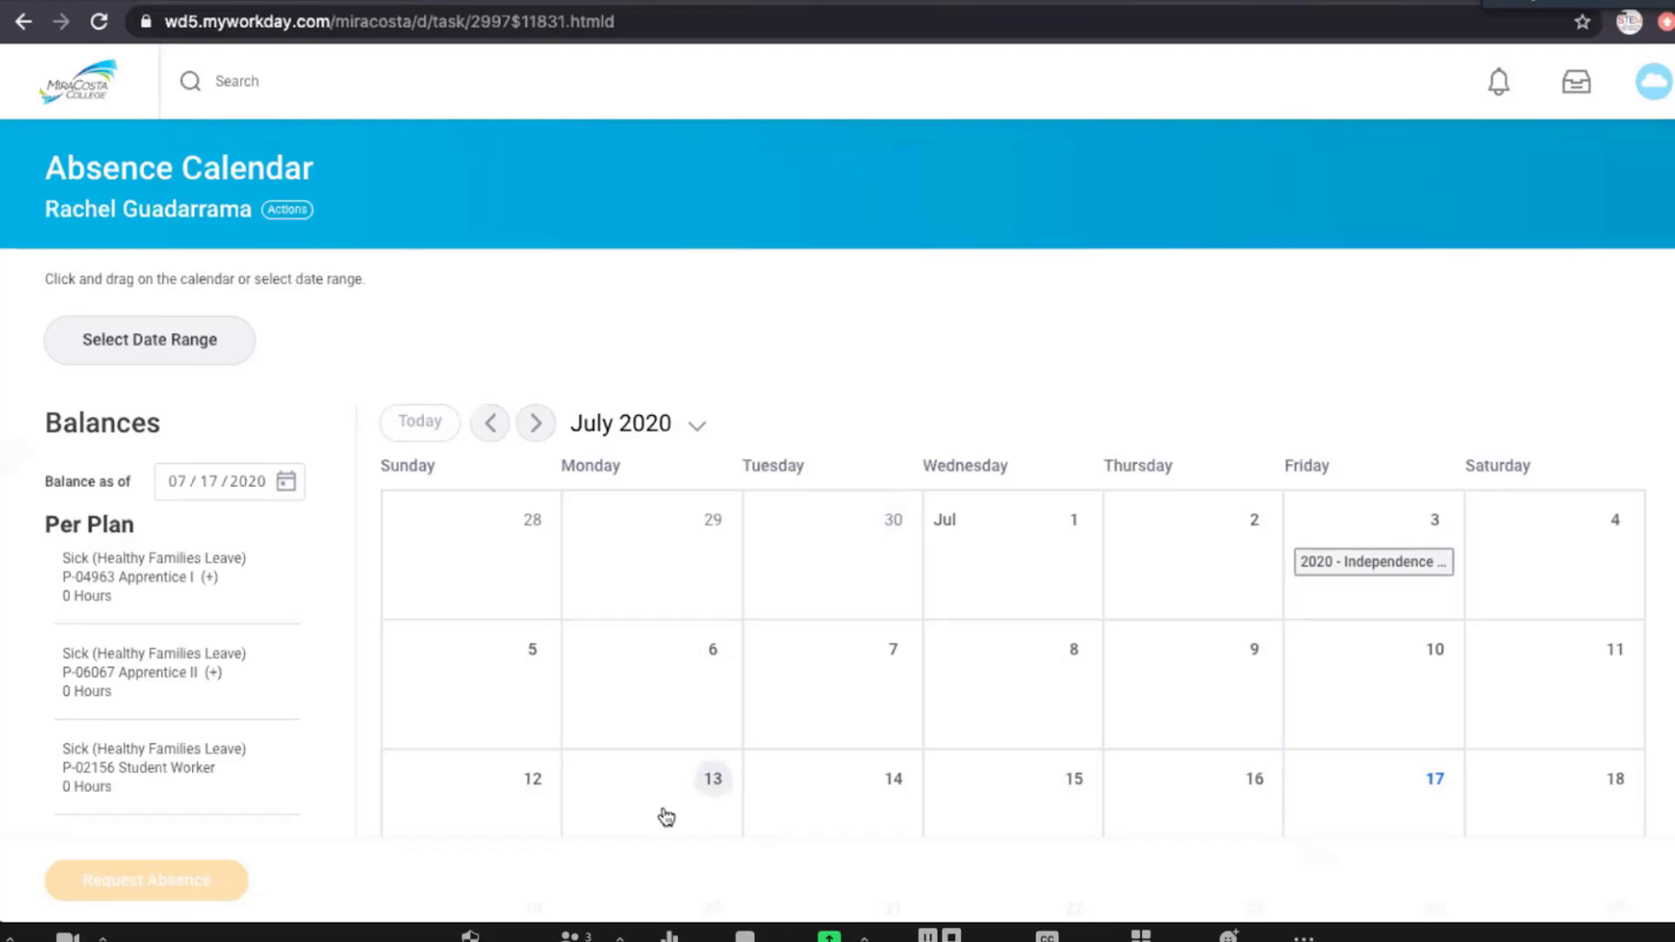
Return from the absence calendar to the home page and open the Time application.
{"action": "scroll", "coordinate": [1129, 662], "scroll_direction": "down", "scroll_amount": 1}
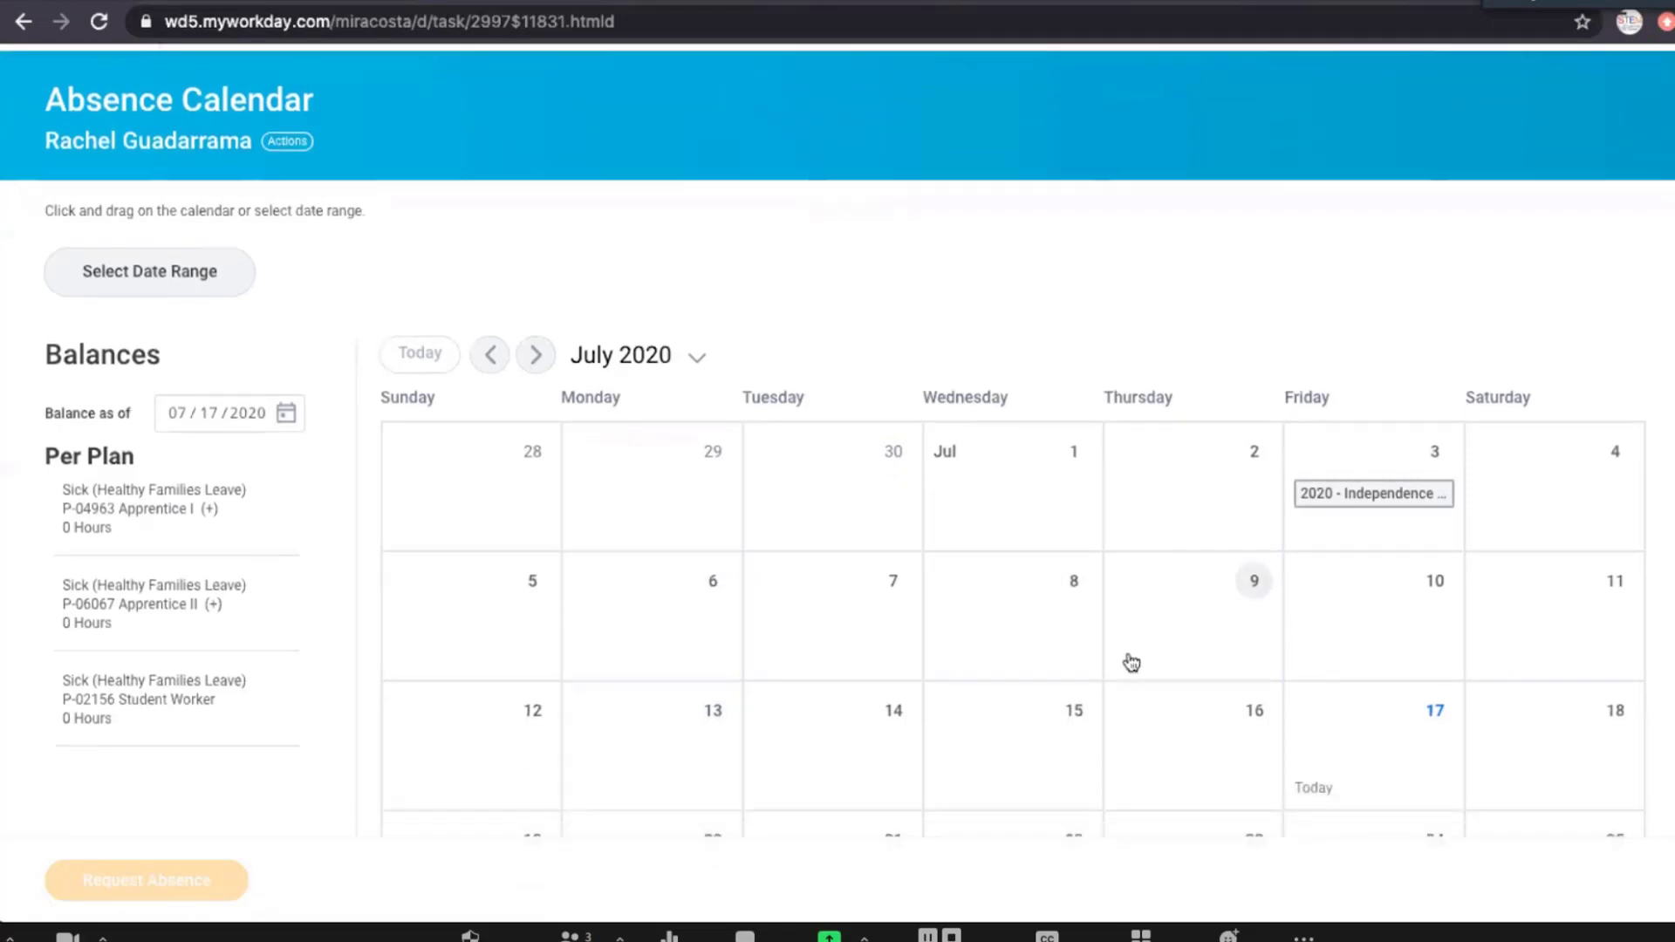
{"action": "scroll", "coordinate": [1132, 663], "scroll_direction": "up", "scroll_amount": 1}
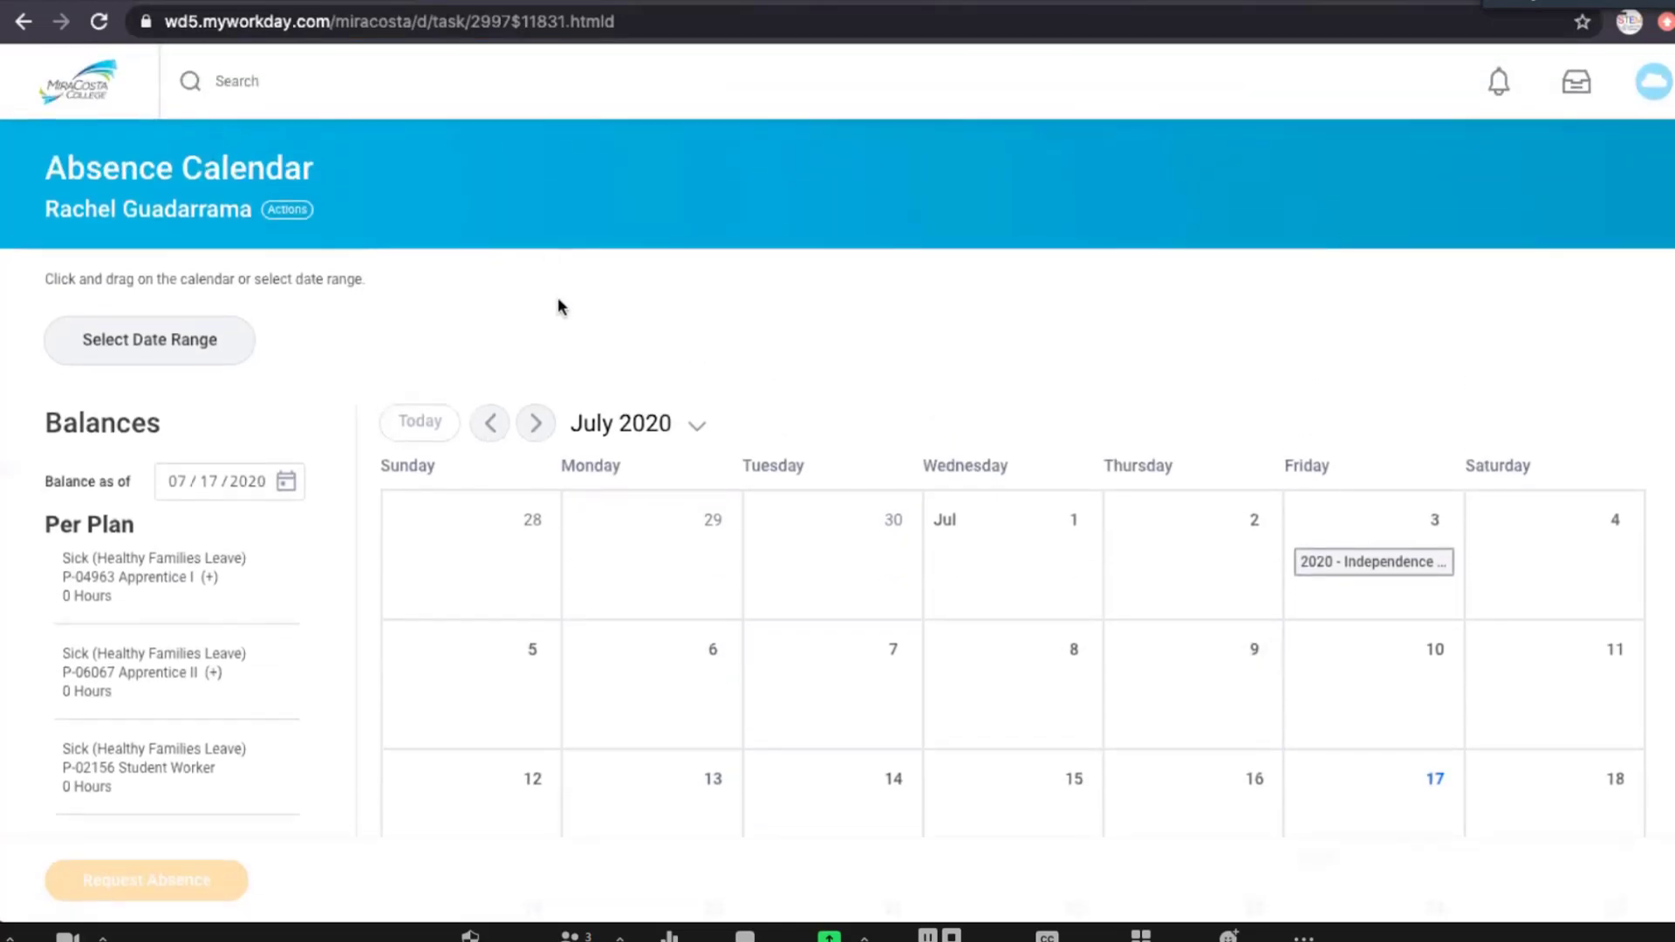
{"action": "left_click", "coordinate": [102, 105]}
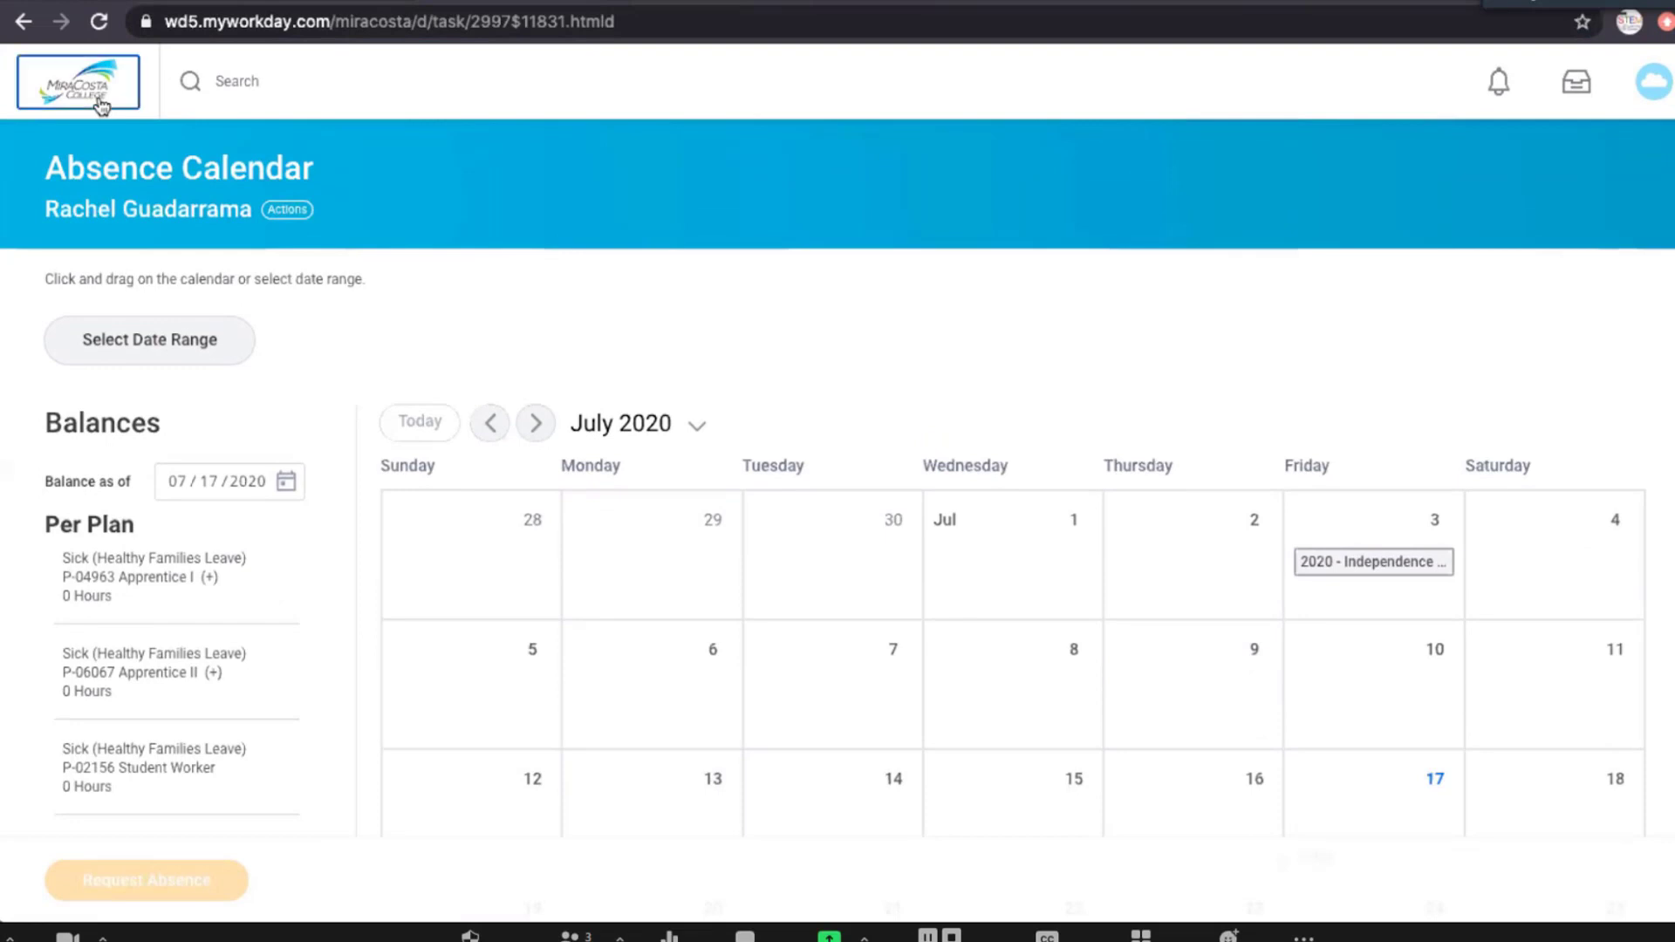
{"action": "scroll", "coordinate": [1595, 693], "scroll_direction": "down", "scroll_amount": 3}
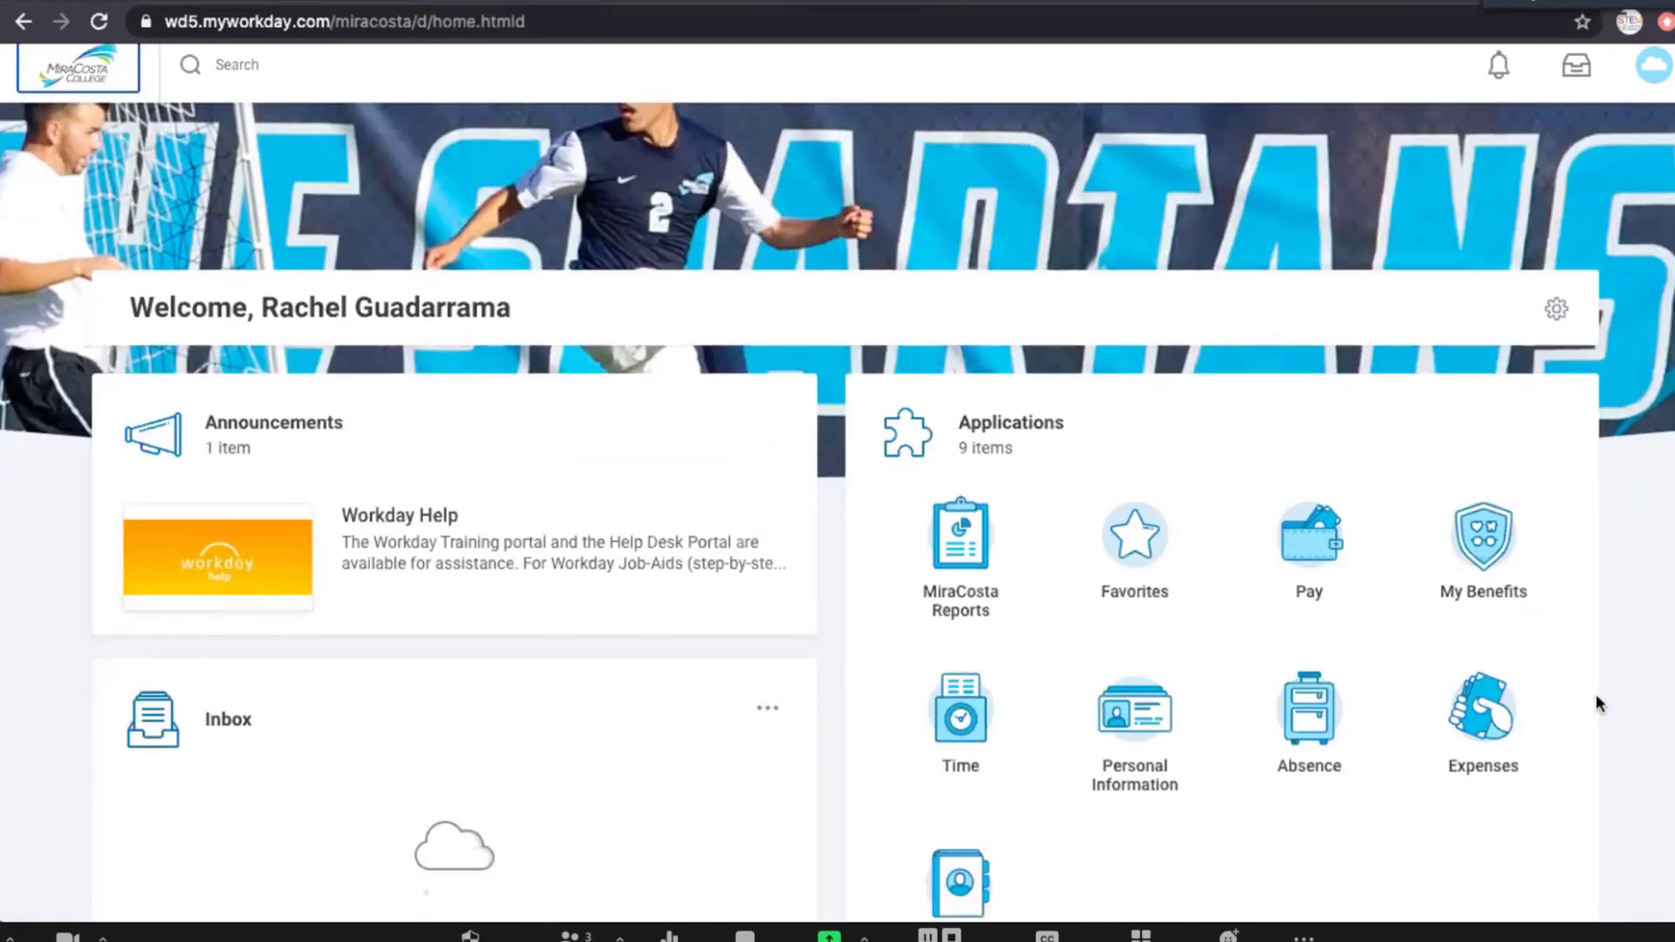
{"action": "left_click", "coordinate": [967, 609]}
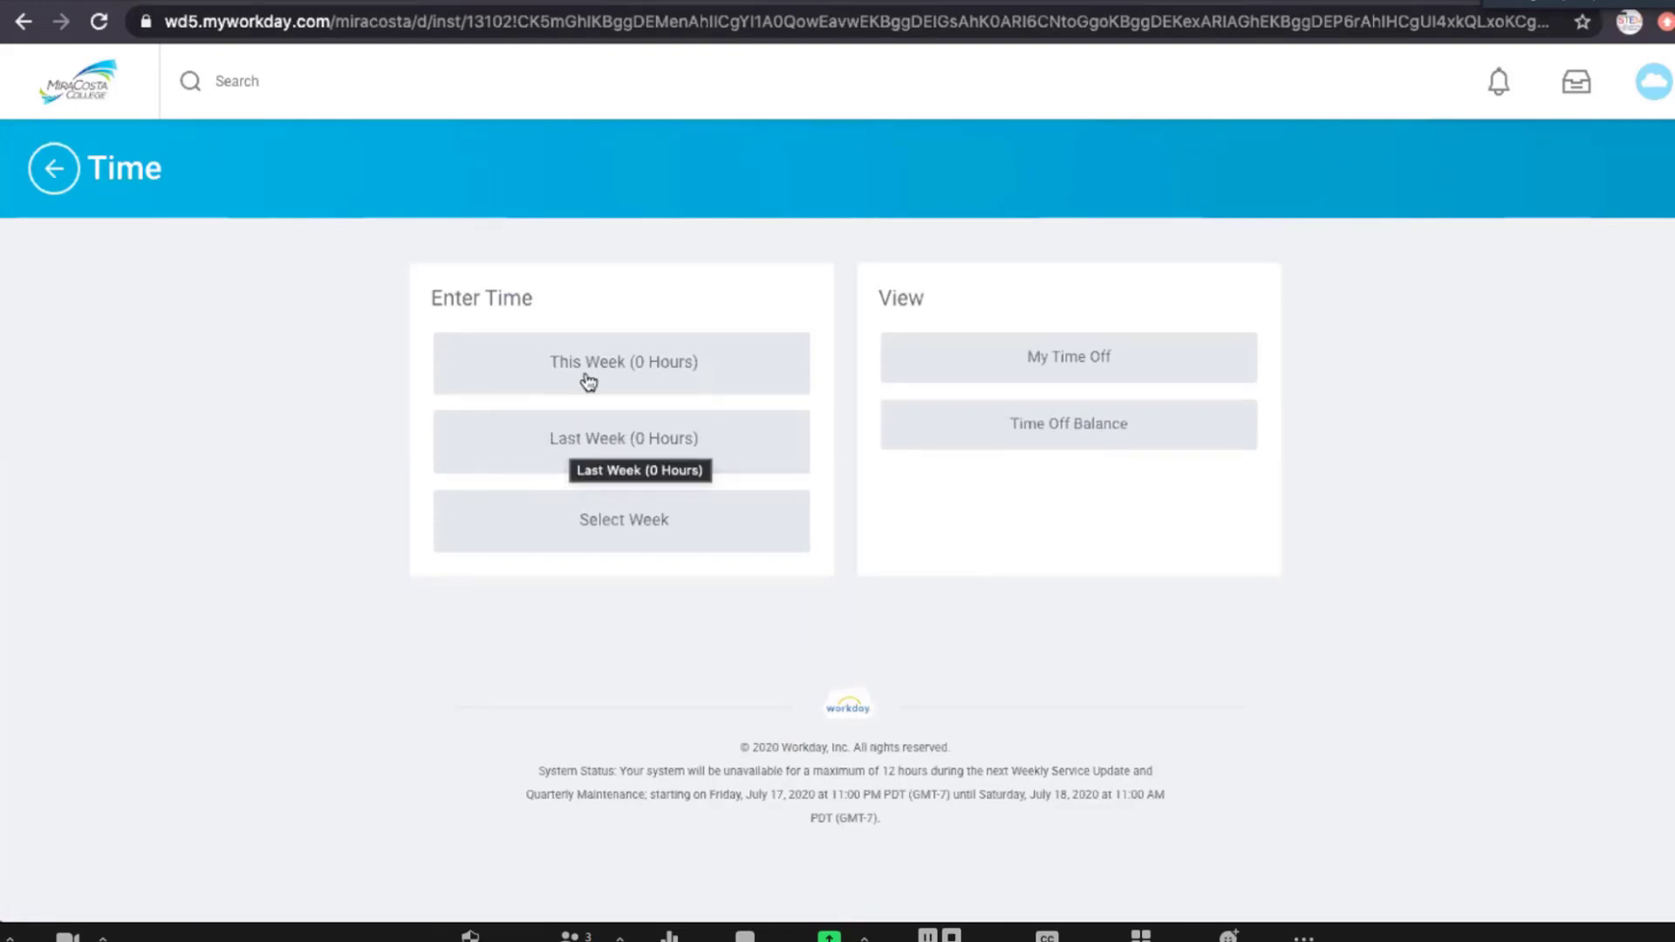
Open last week's time entry calendar for Jul 6 – 12, 2020 and start a Quick Add.
{"action": "left_click", "coordinate": [573, 442]}
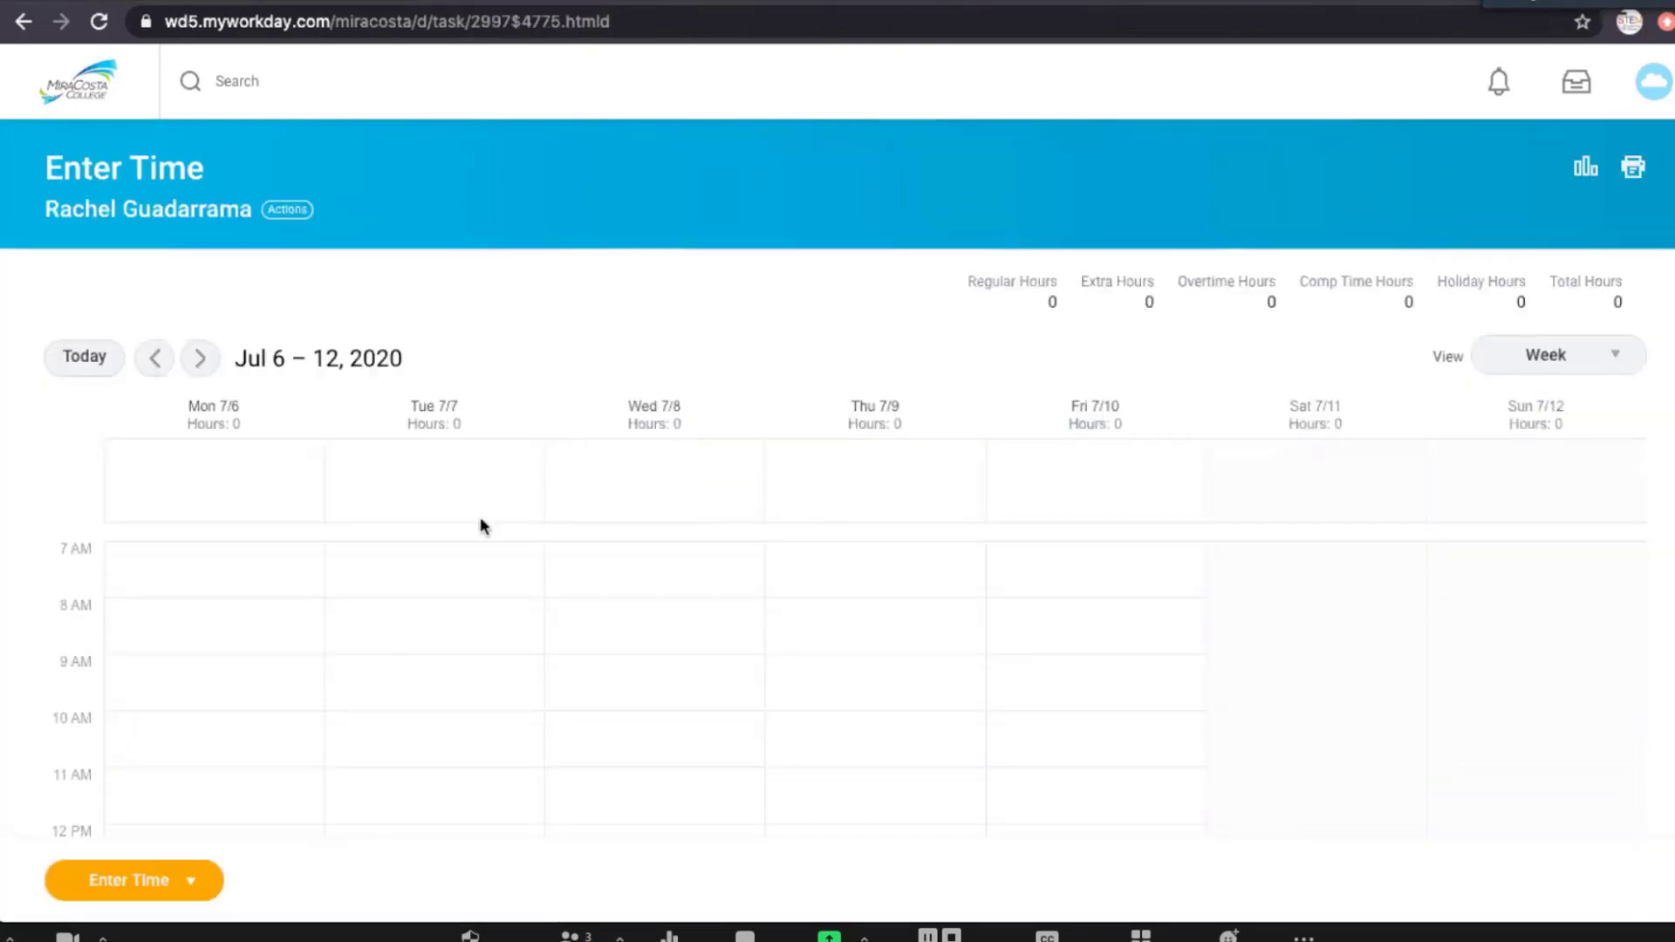
{"action": "scroll", "coordinate": [507, 572], "scroll_direction": "down", "scroll_amount": 1}
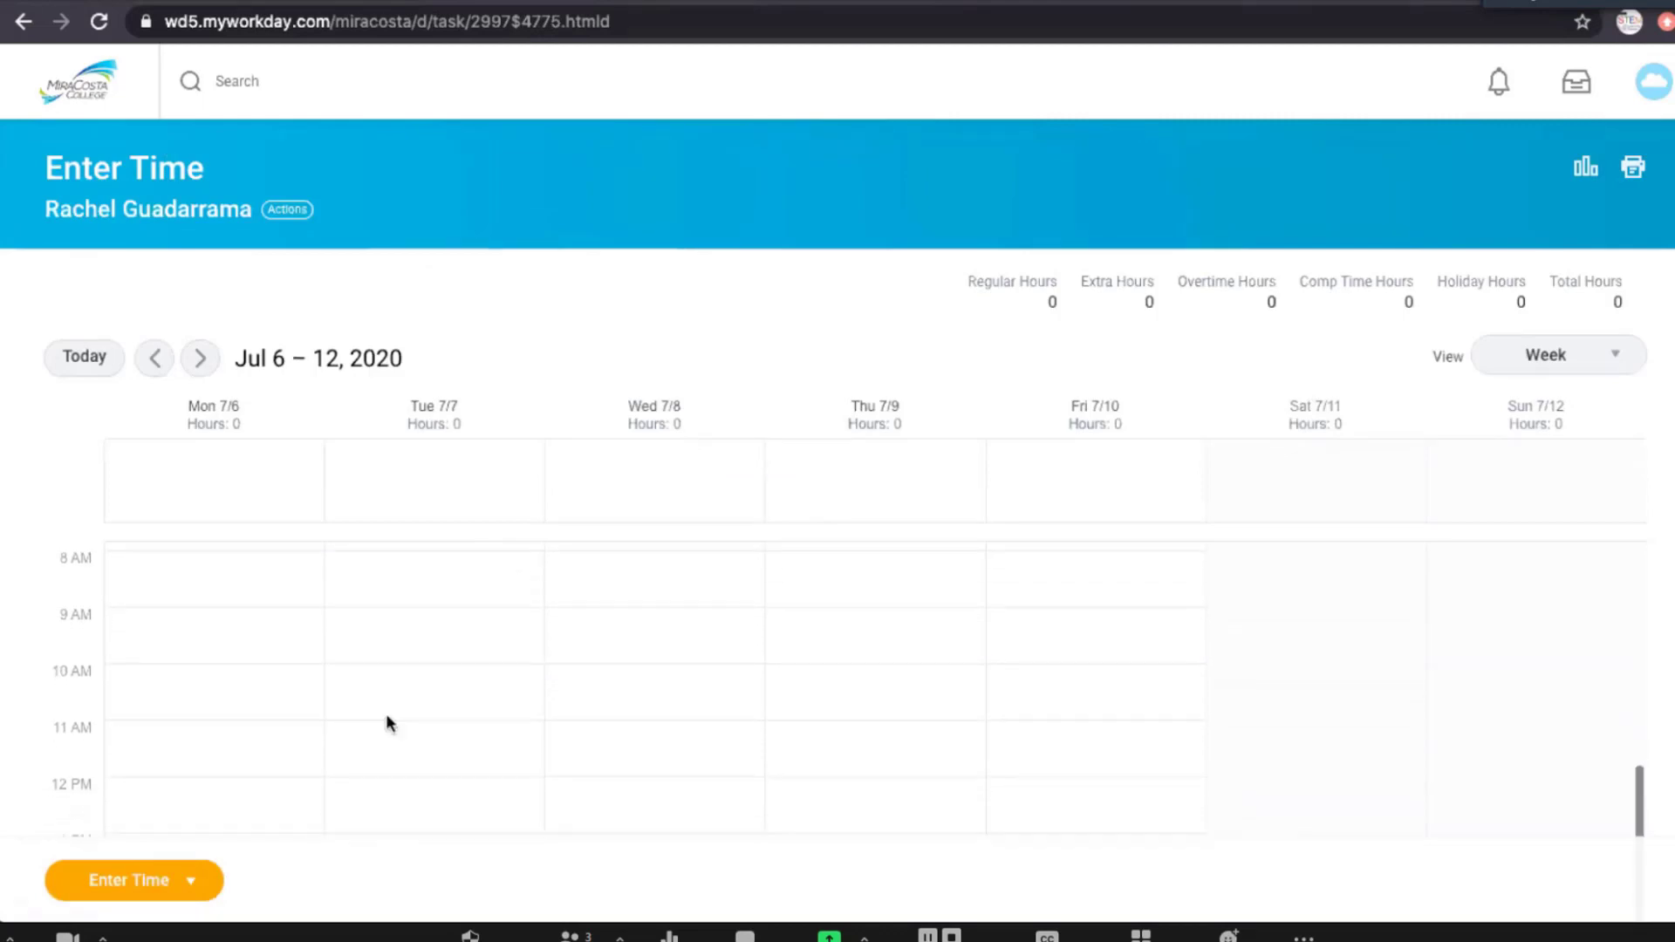
{"action": "left_click", "coordinate": [176, 886]}
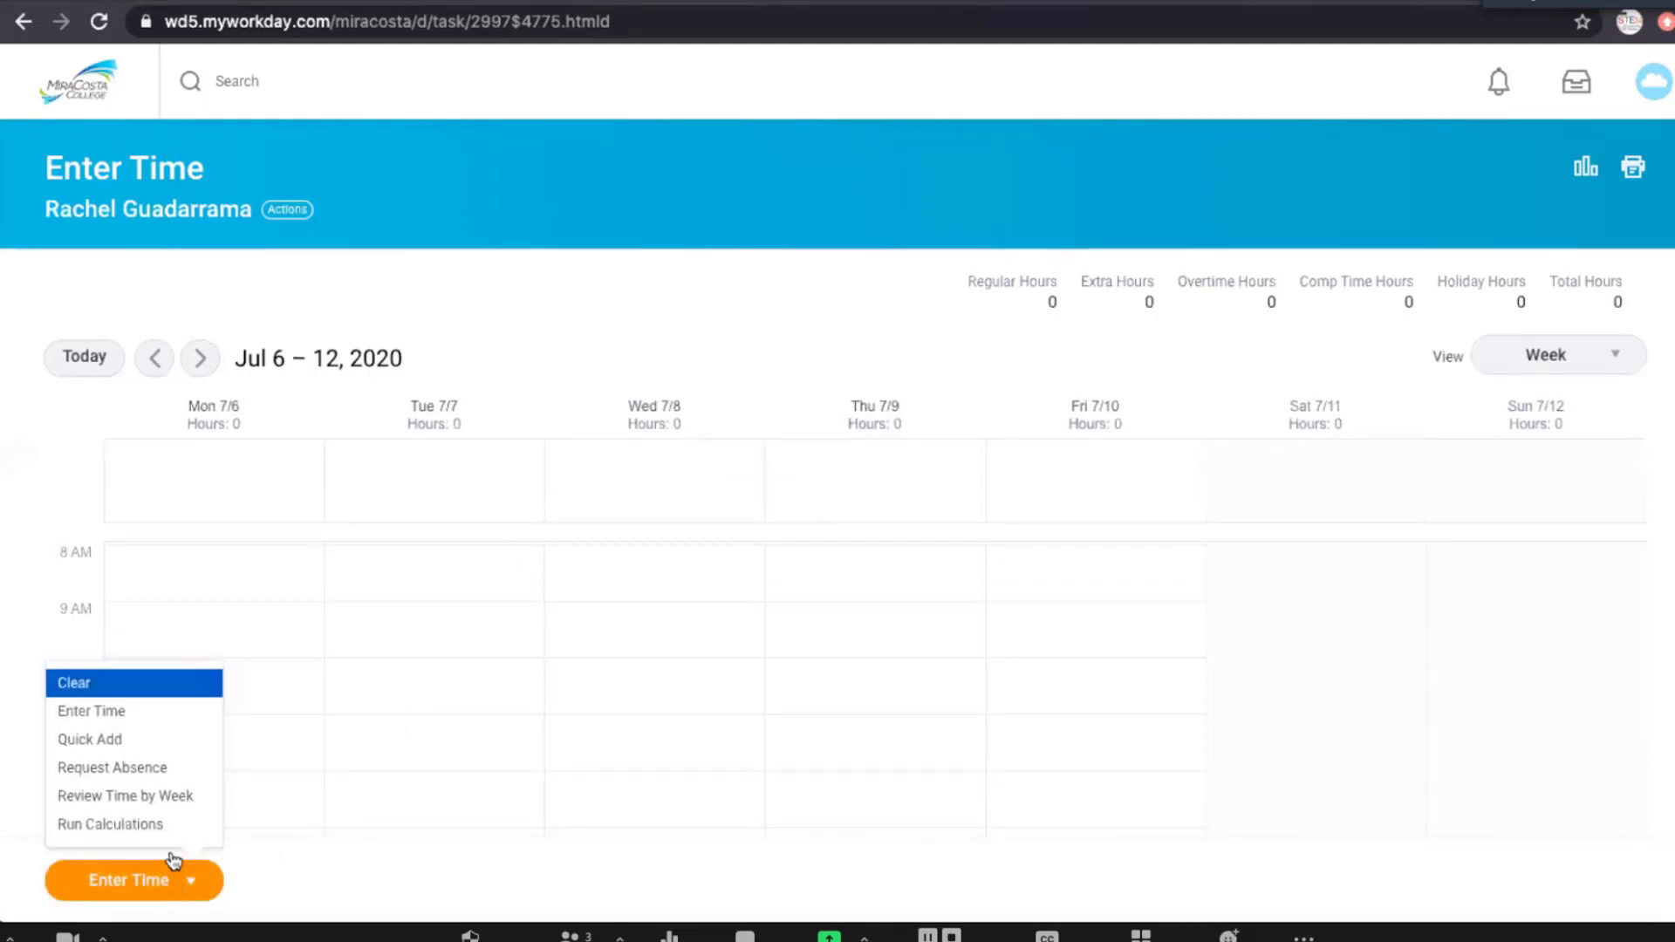
{"action": "left_click", "coordinate": [176, 741]}
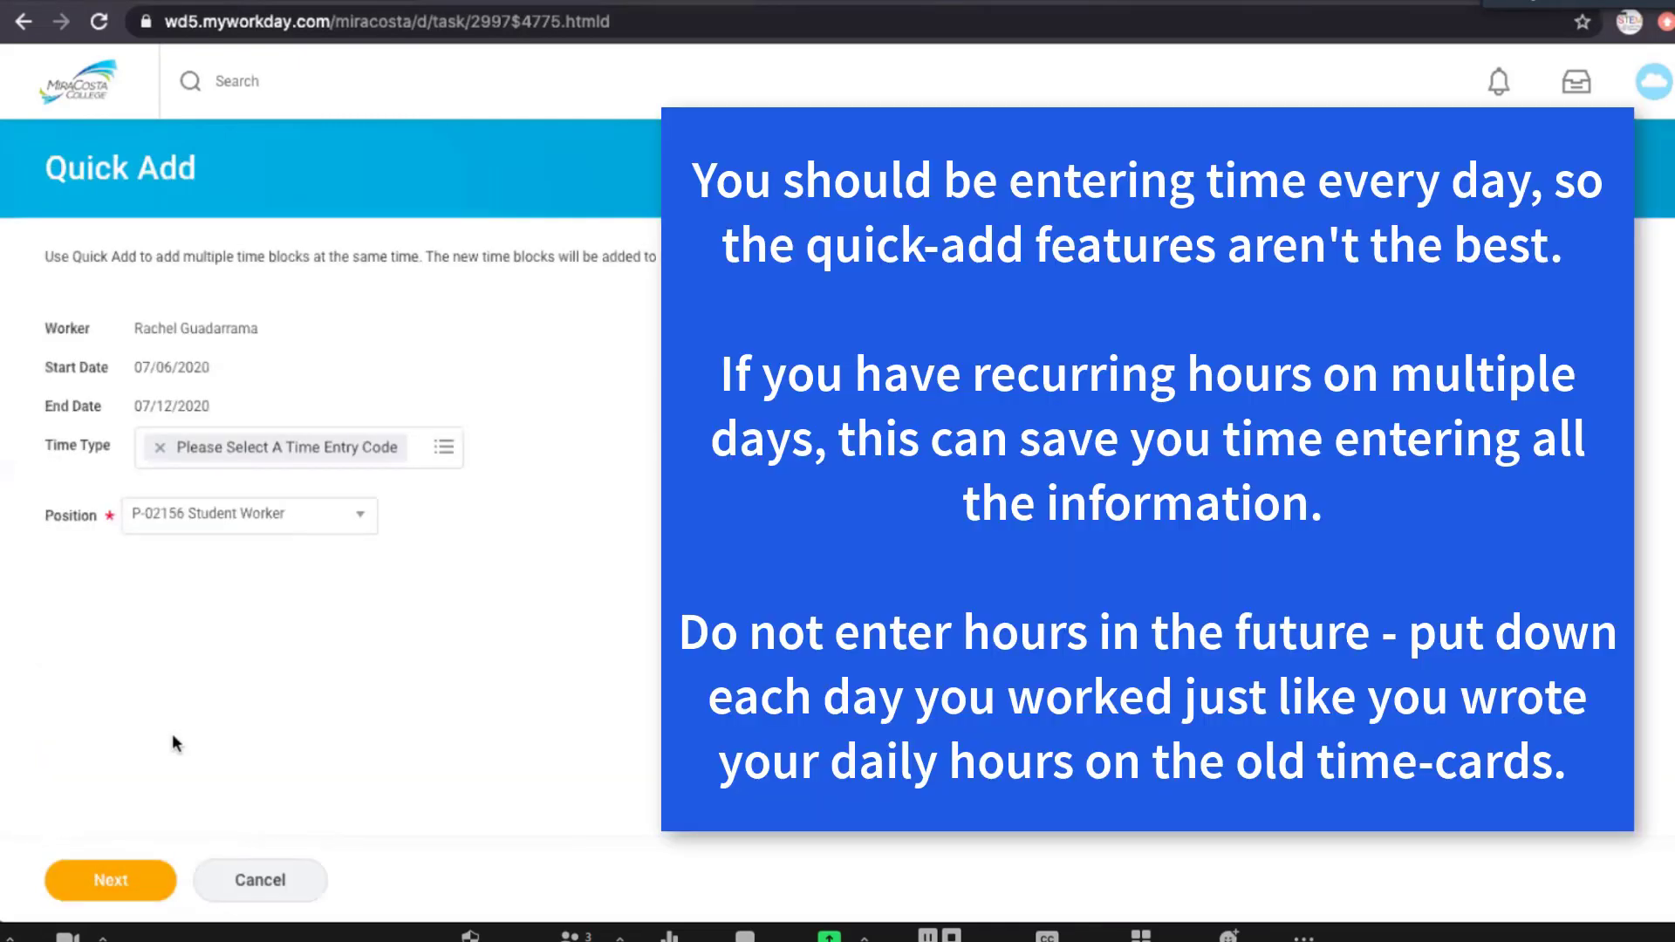
Set the Quick Add time type to Hours Worked and the position to P-06067 Apprentice II (+), and continue to the hours.
{"action": "left_click", "coordinate": [438, 451]}
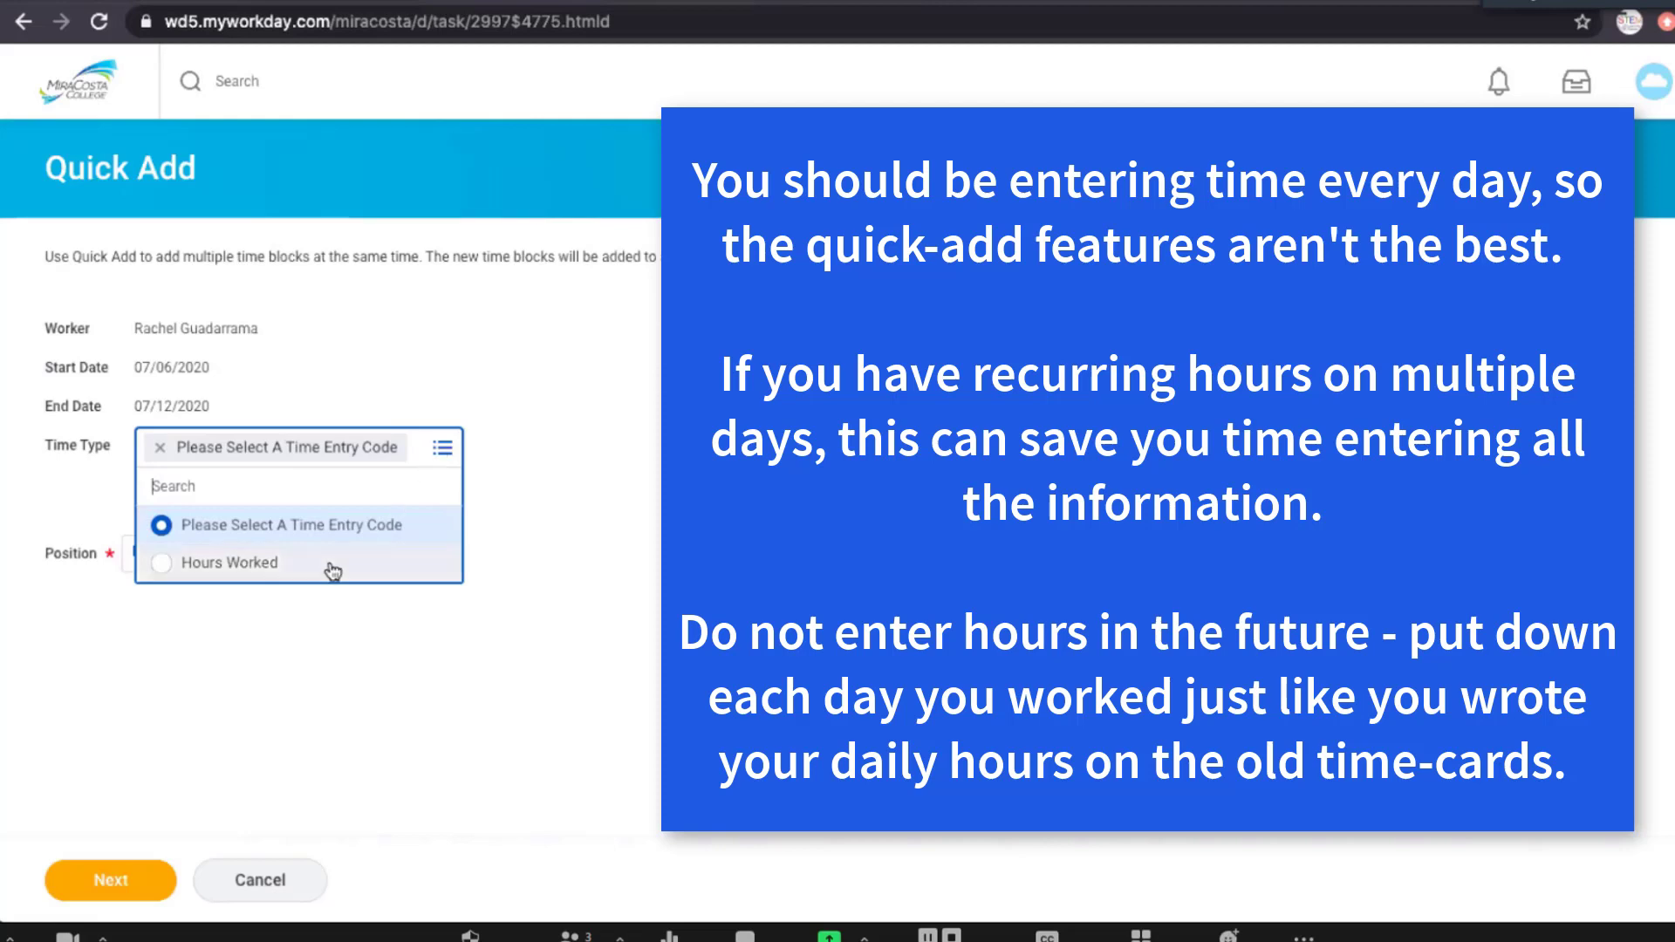
{"action": "left_click", "coordinate": [332, 566]}
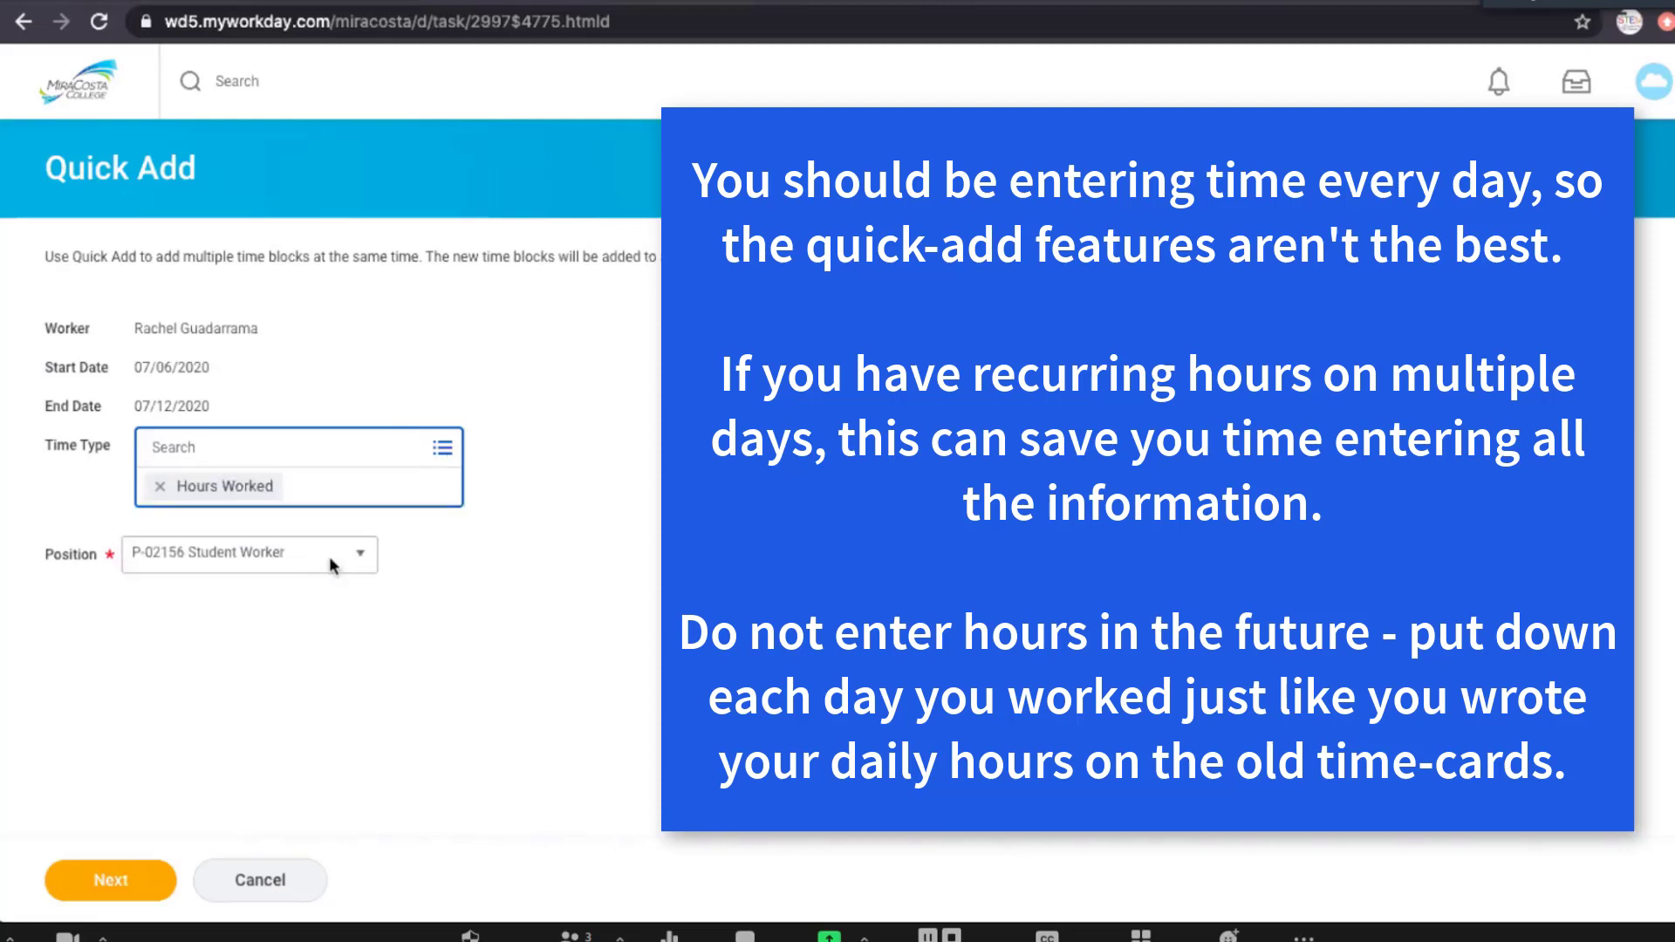
{"action": "left_click", "coordinate": [344, 524]}
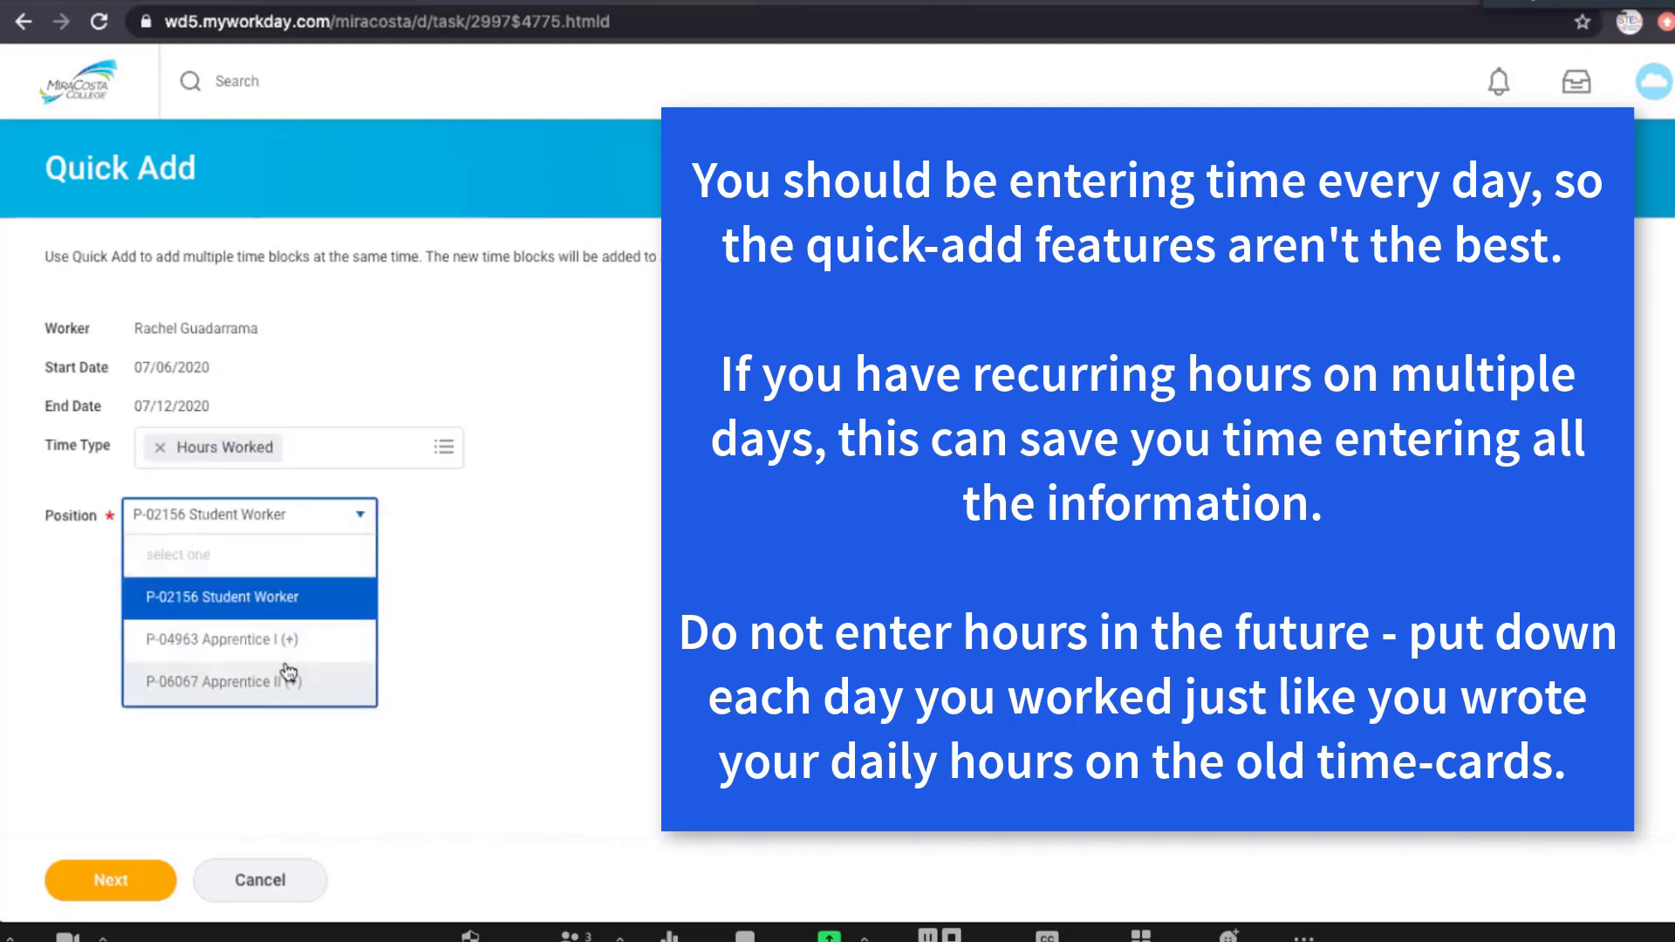
{"action": "left_click", "coordinate": [344, 678]}
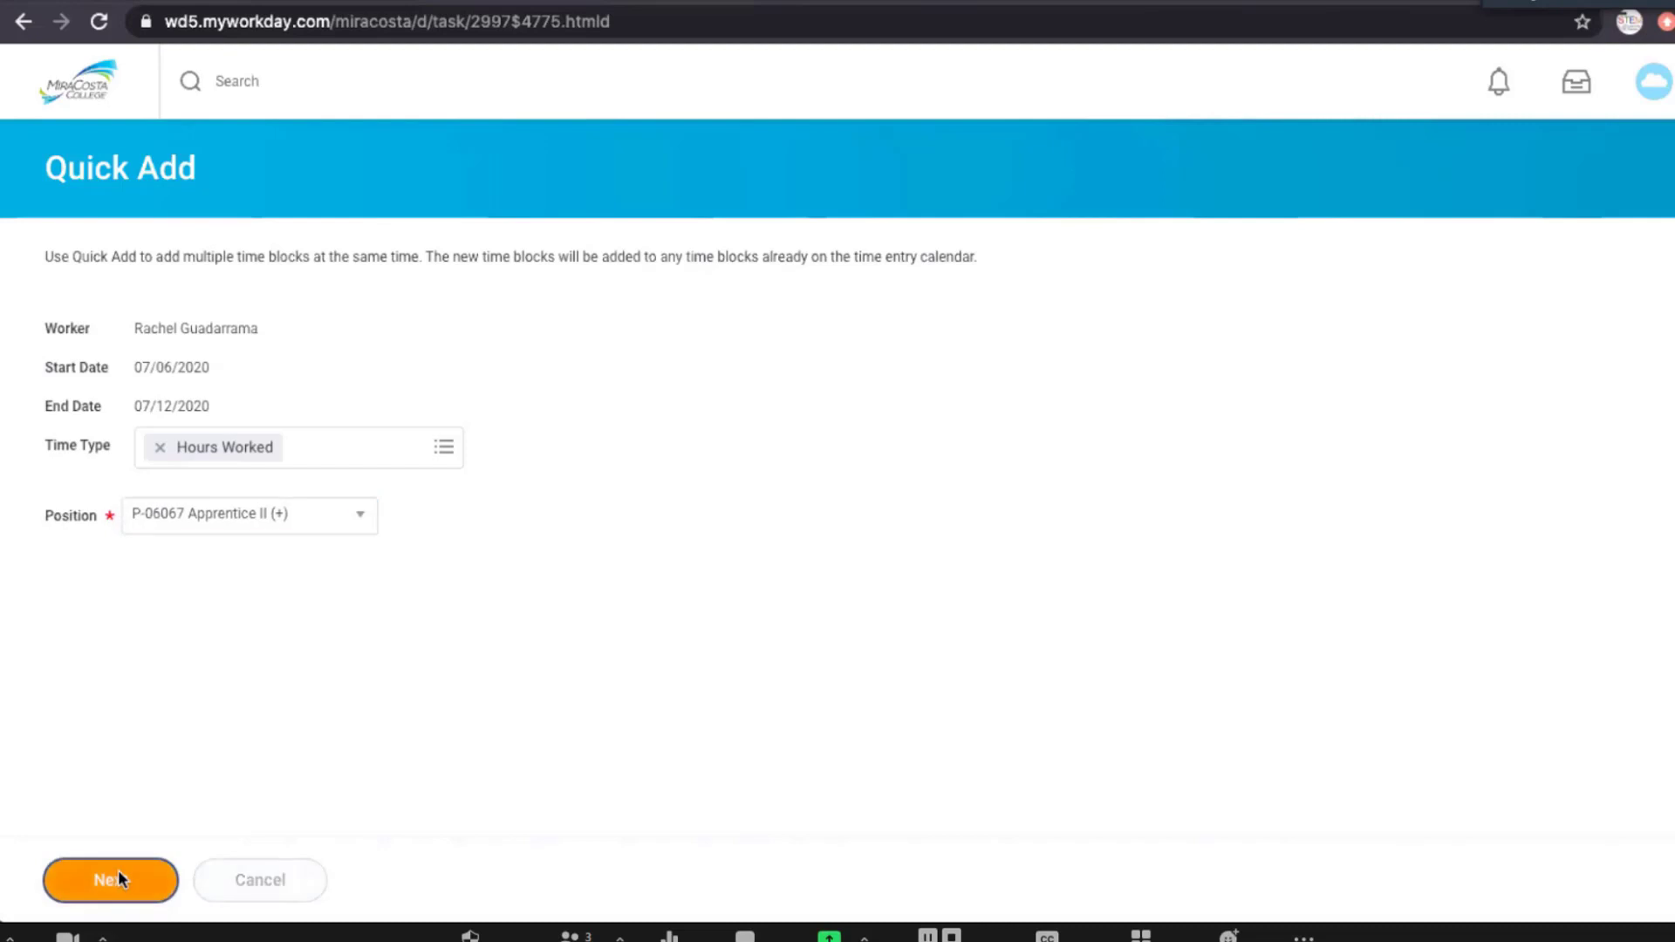
{"action": "left_click", "coordinate": [118, 877]}
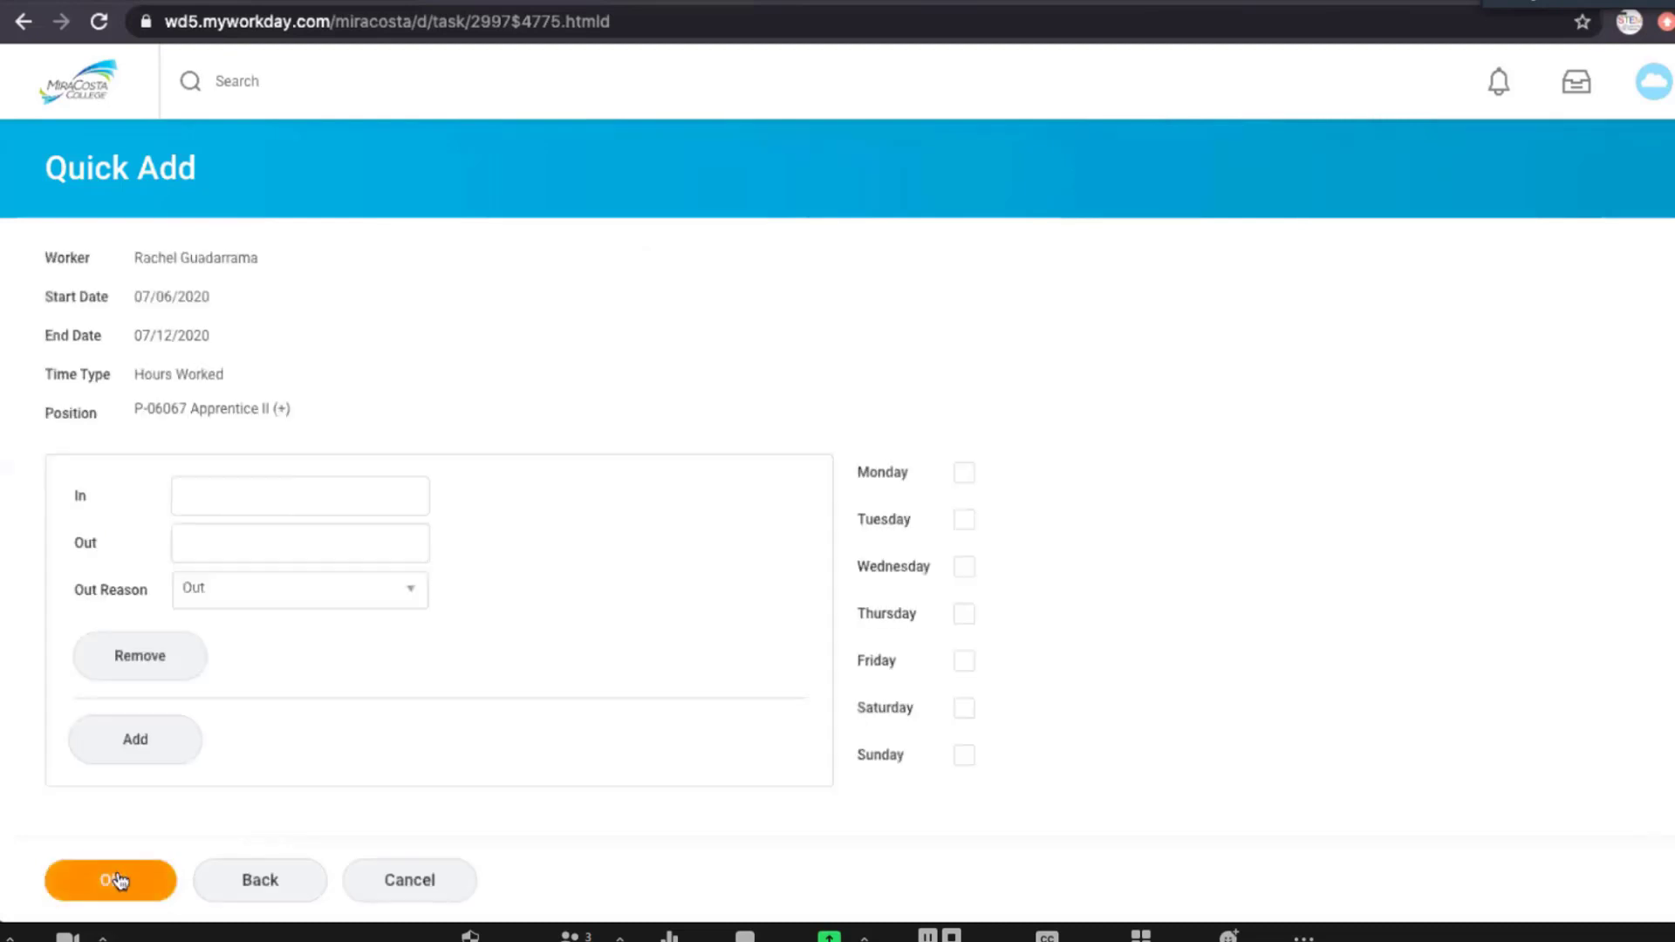
Enter the first time block from 9:30 AM to 1:00 PM with Meal as the out reason.
{"action": "left_click", "coordinate": [331, 496]}
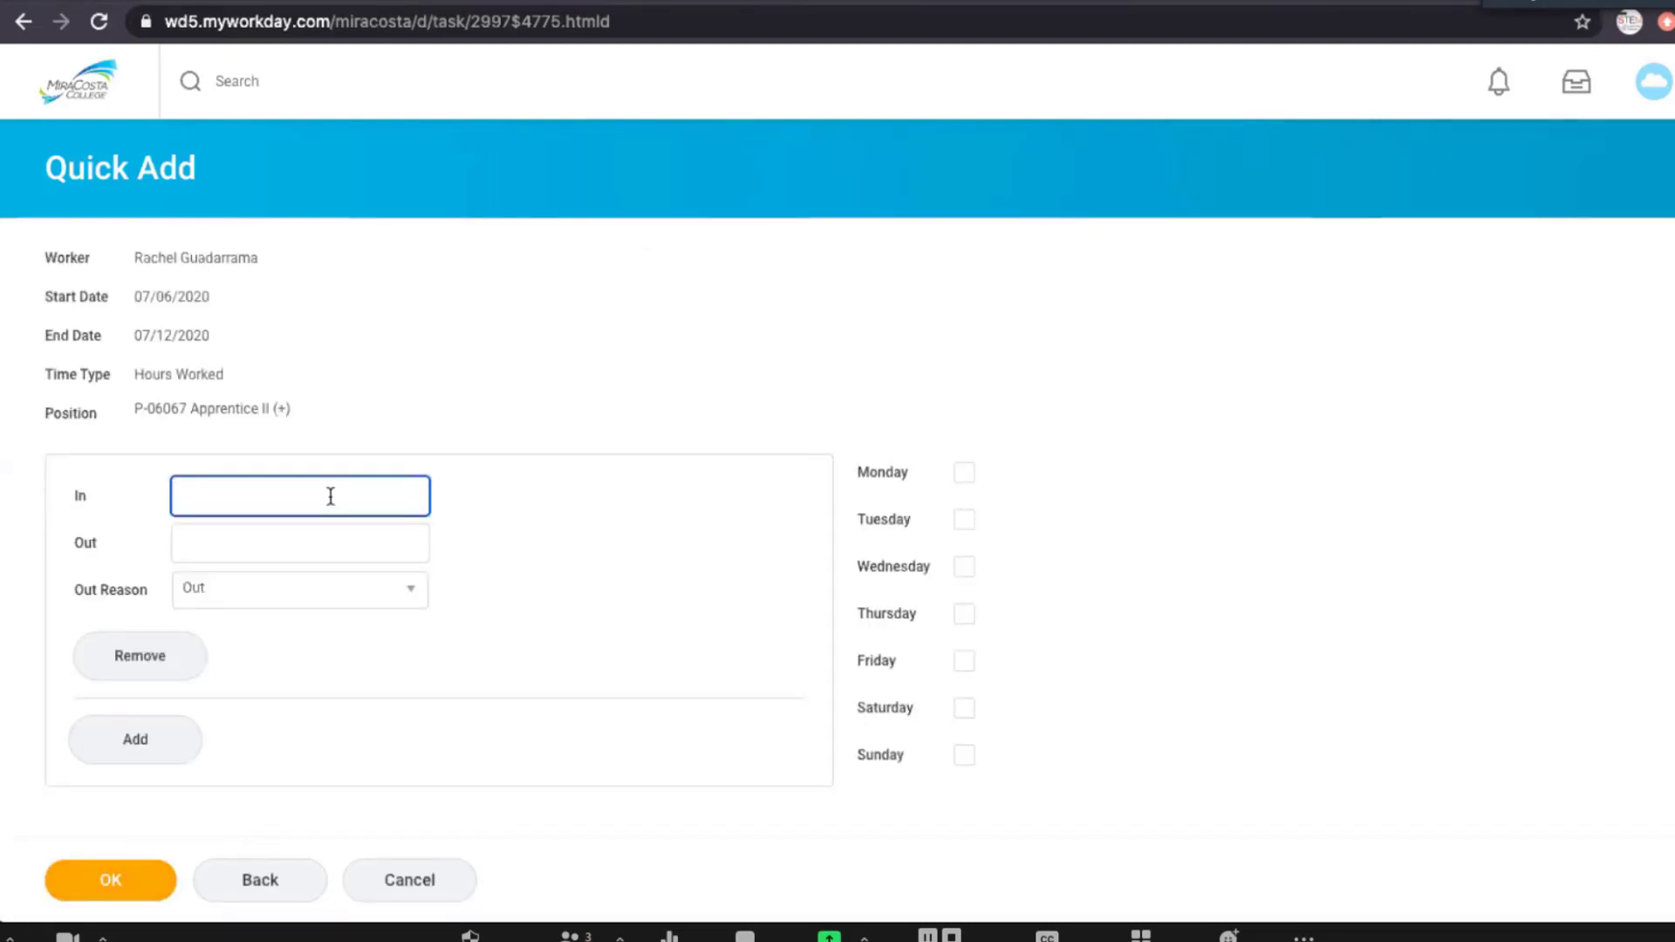
{"action": "type", "text": "9:3"}
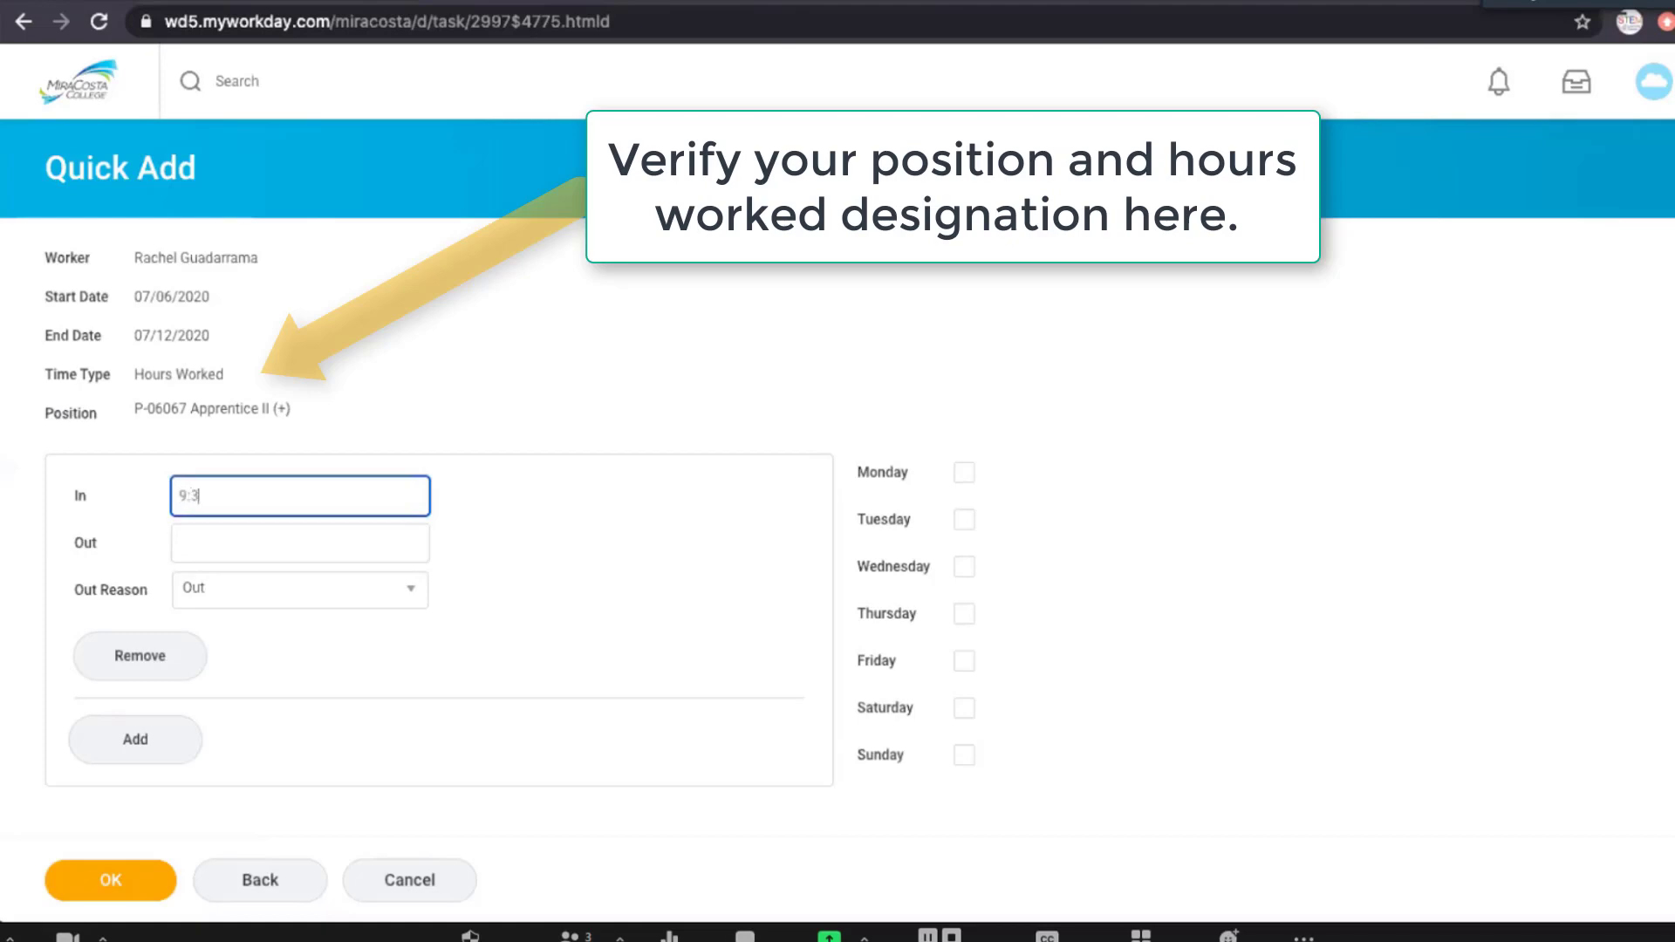
{"action": "type", "text": "0"}
{"action": "key", "text": "Tab"}
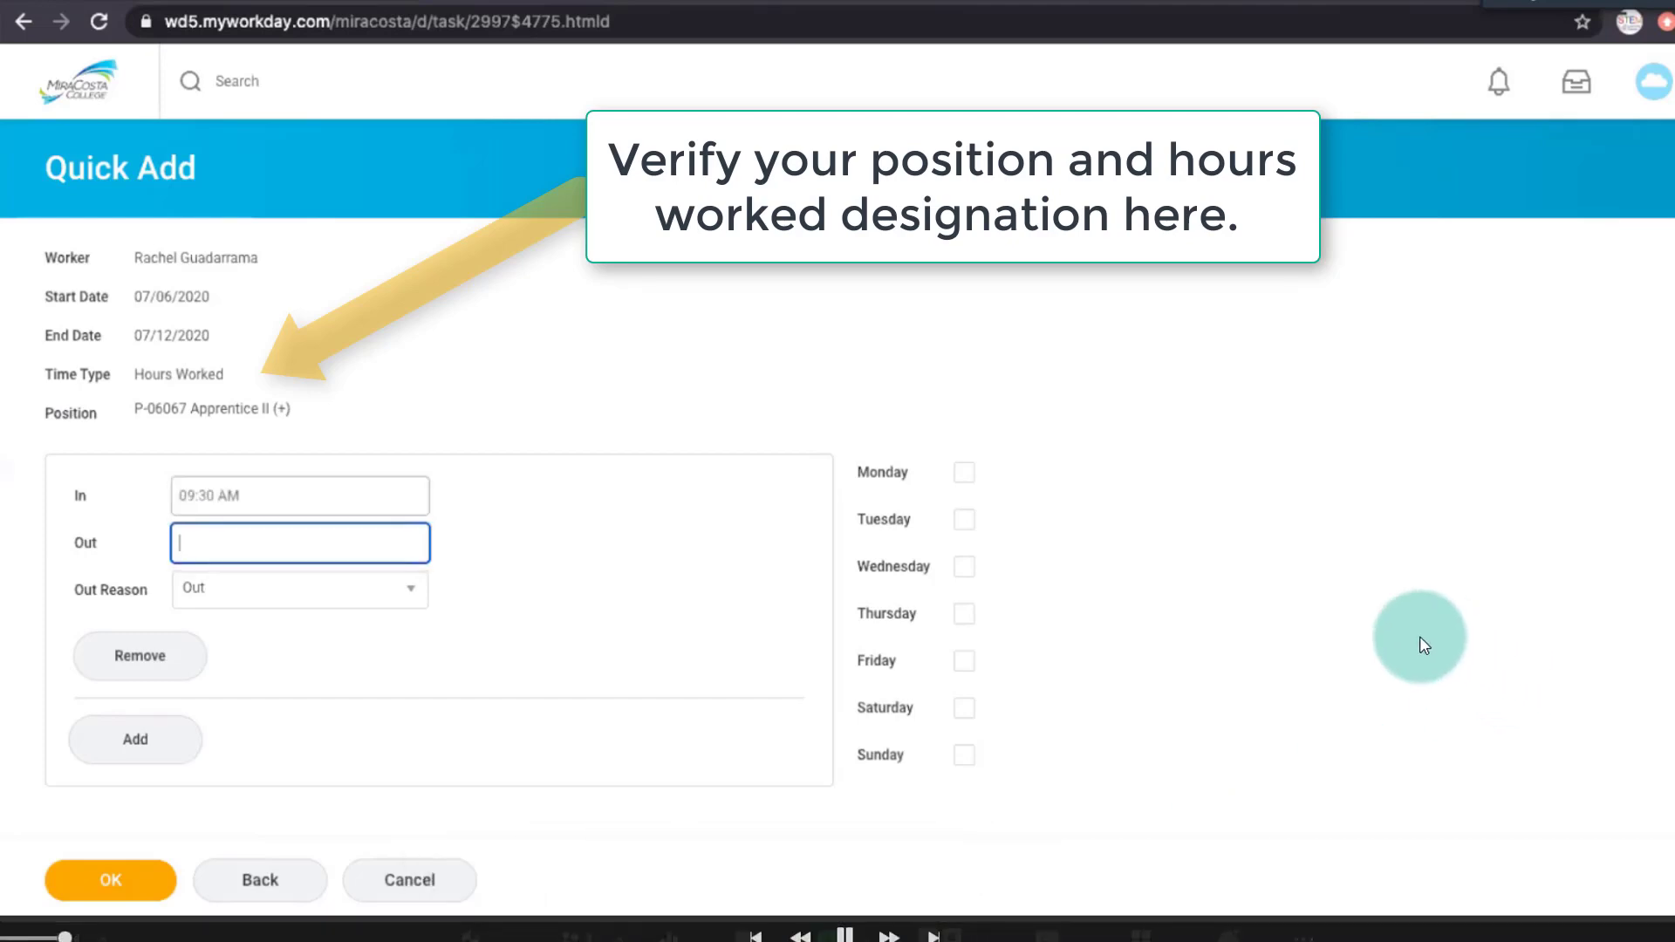
{"action": "type", "text": "1"}
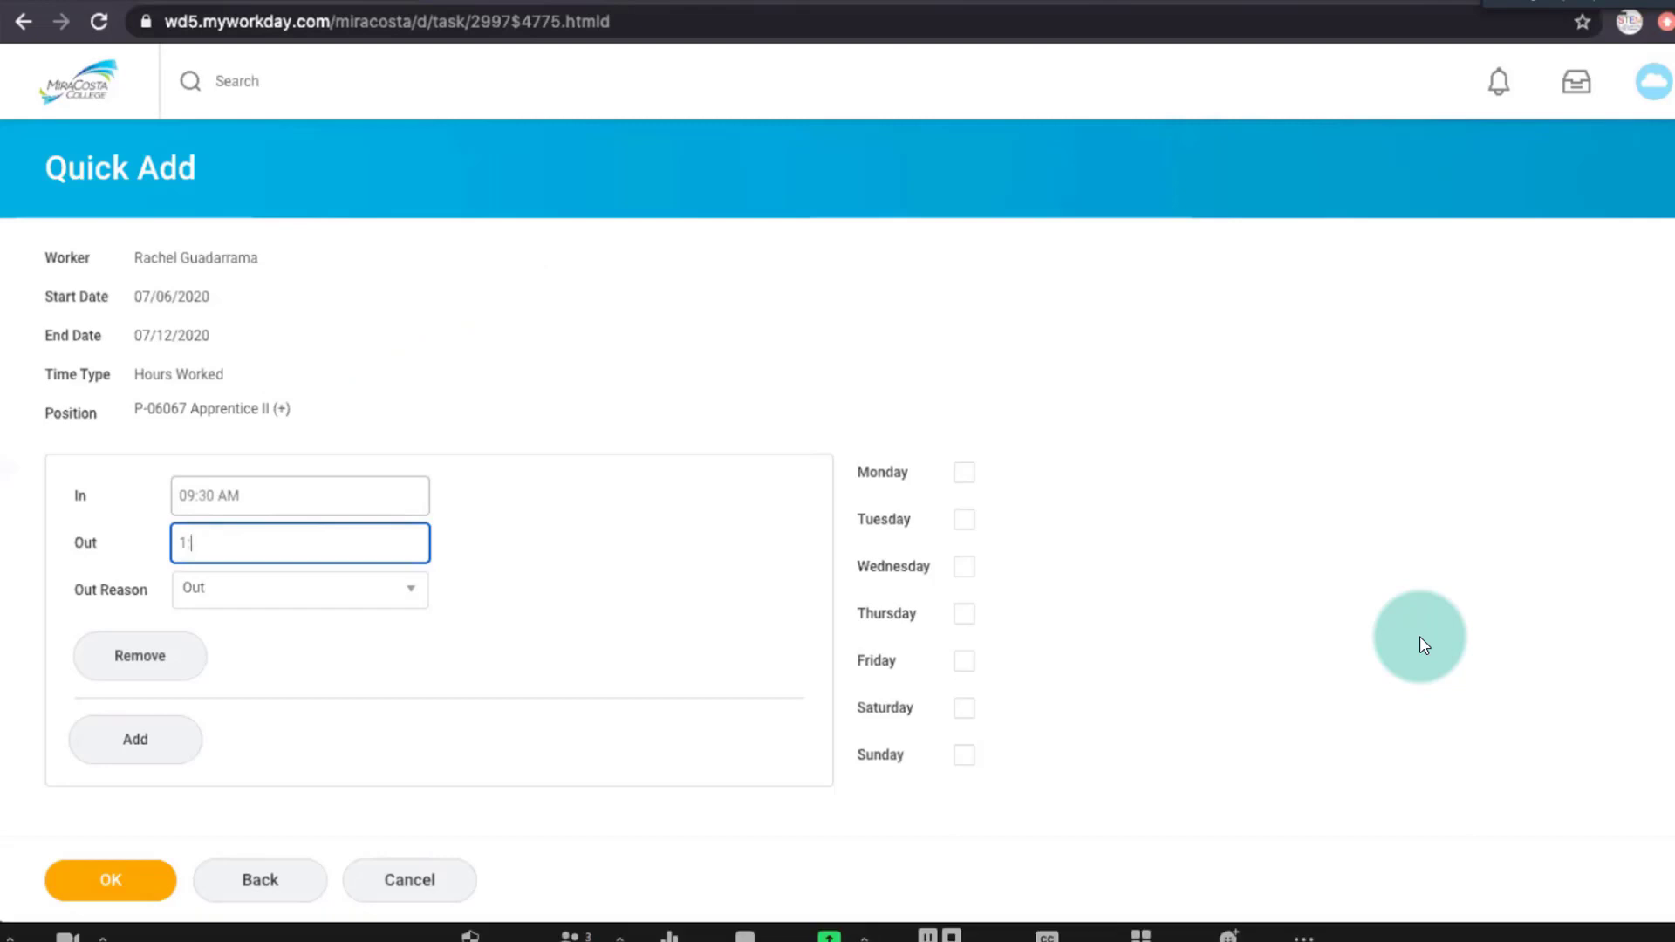
{"action": "type", "text": ":00"}
{"action": "left_click", "coordinate": [350, 600]}
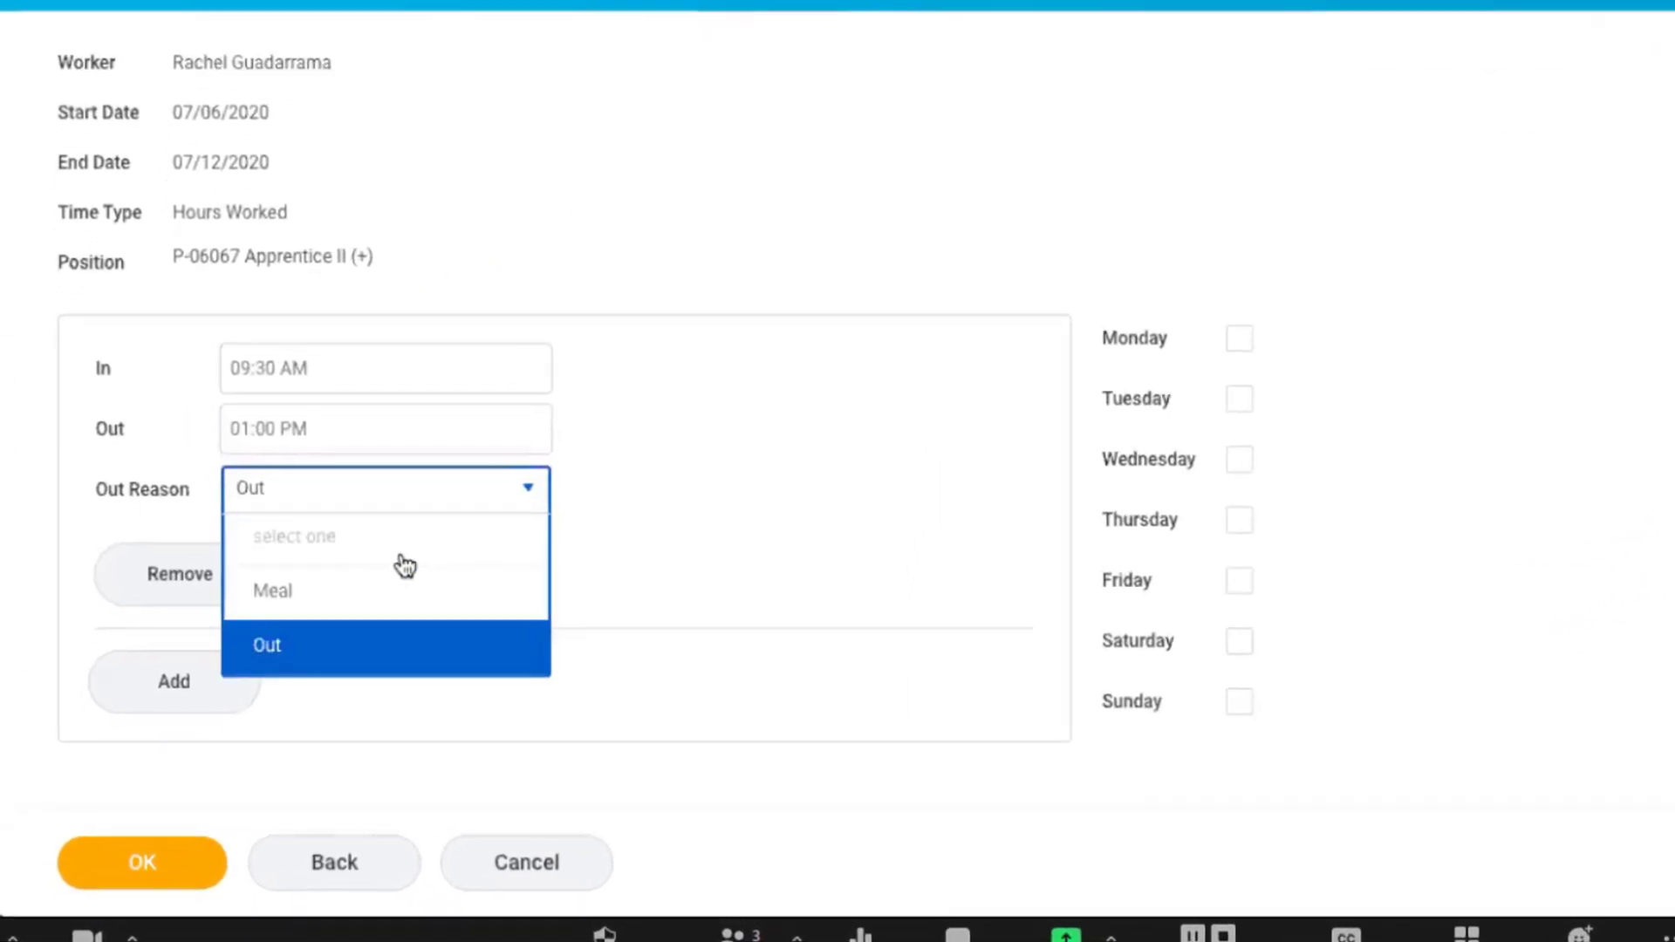
{"action": "left_click", "coordinate": [366, 593]}
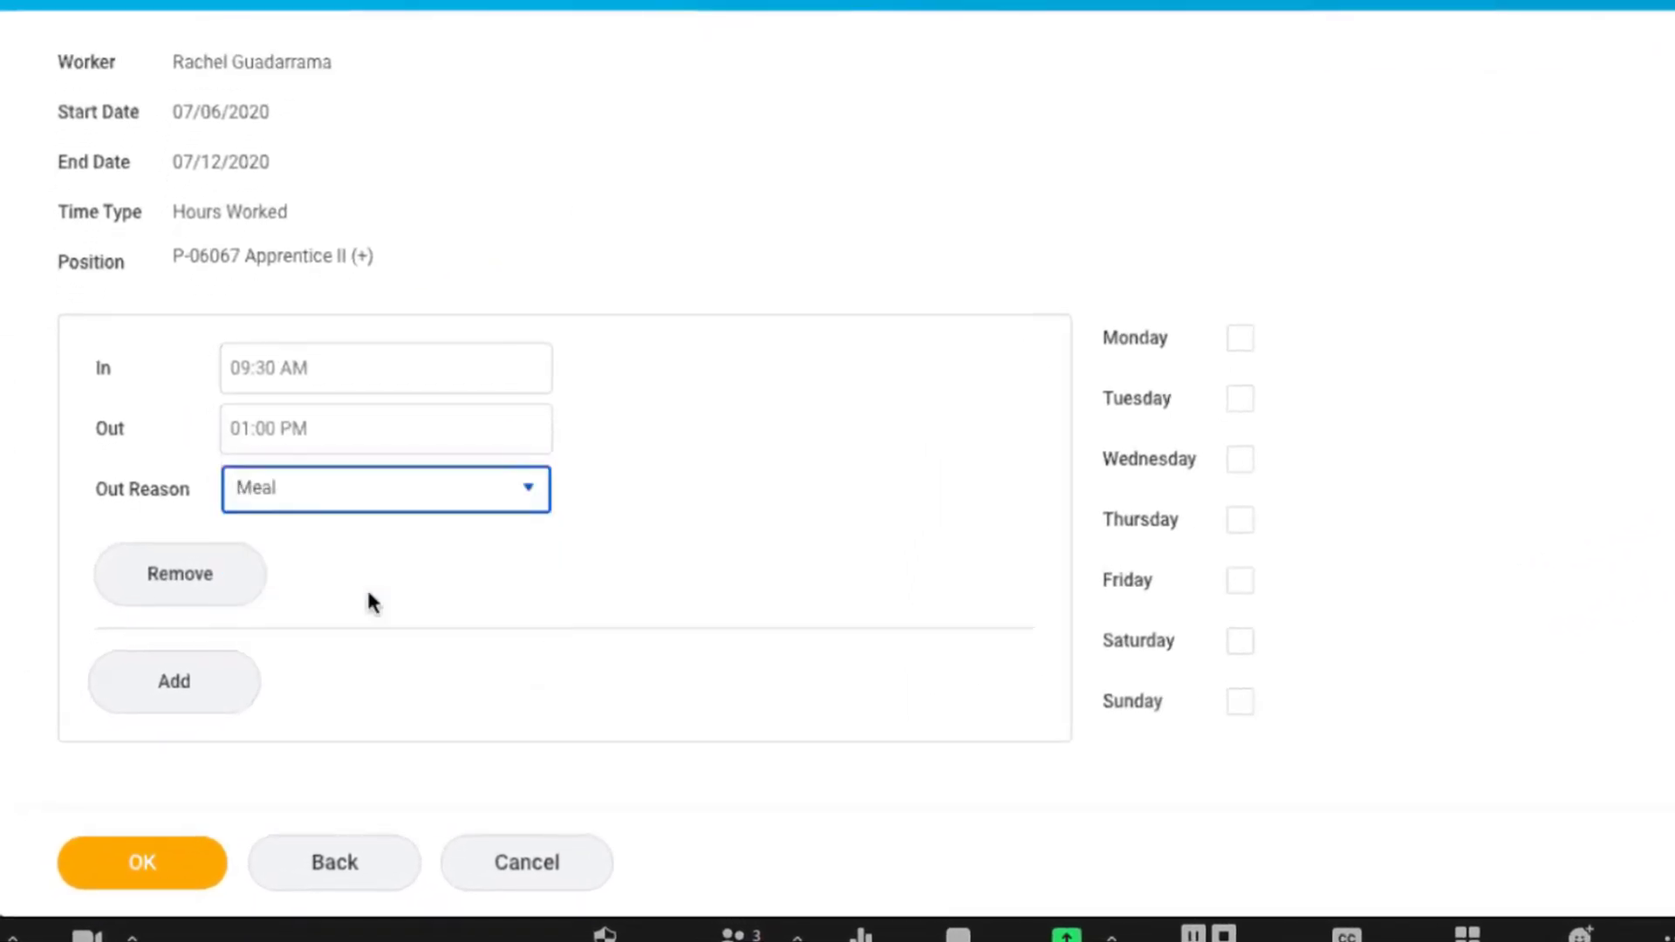
Add a second time block from 1:30 PM to 6:00 PM.
{"action": "left_click", "coordinate": [200, 690]}
{"action": "scroll", "coordinate": [384, 615], "scroll_direction": "down", "scroll_amount": 1}
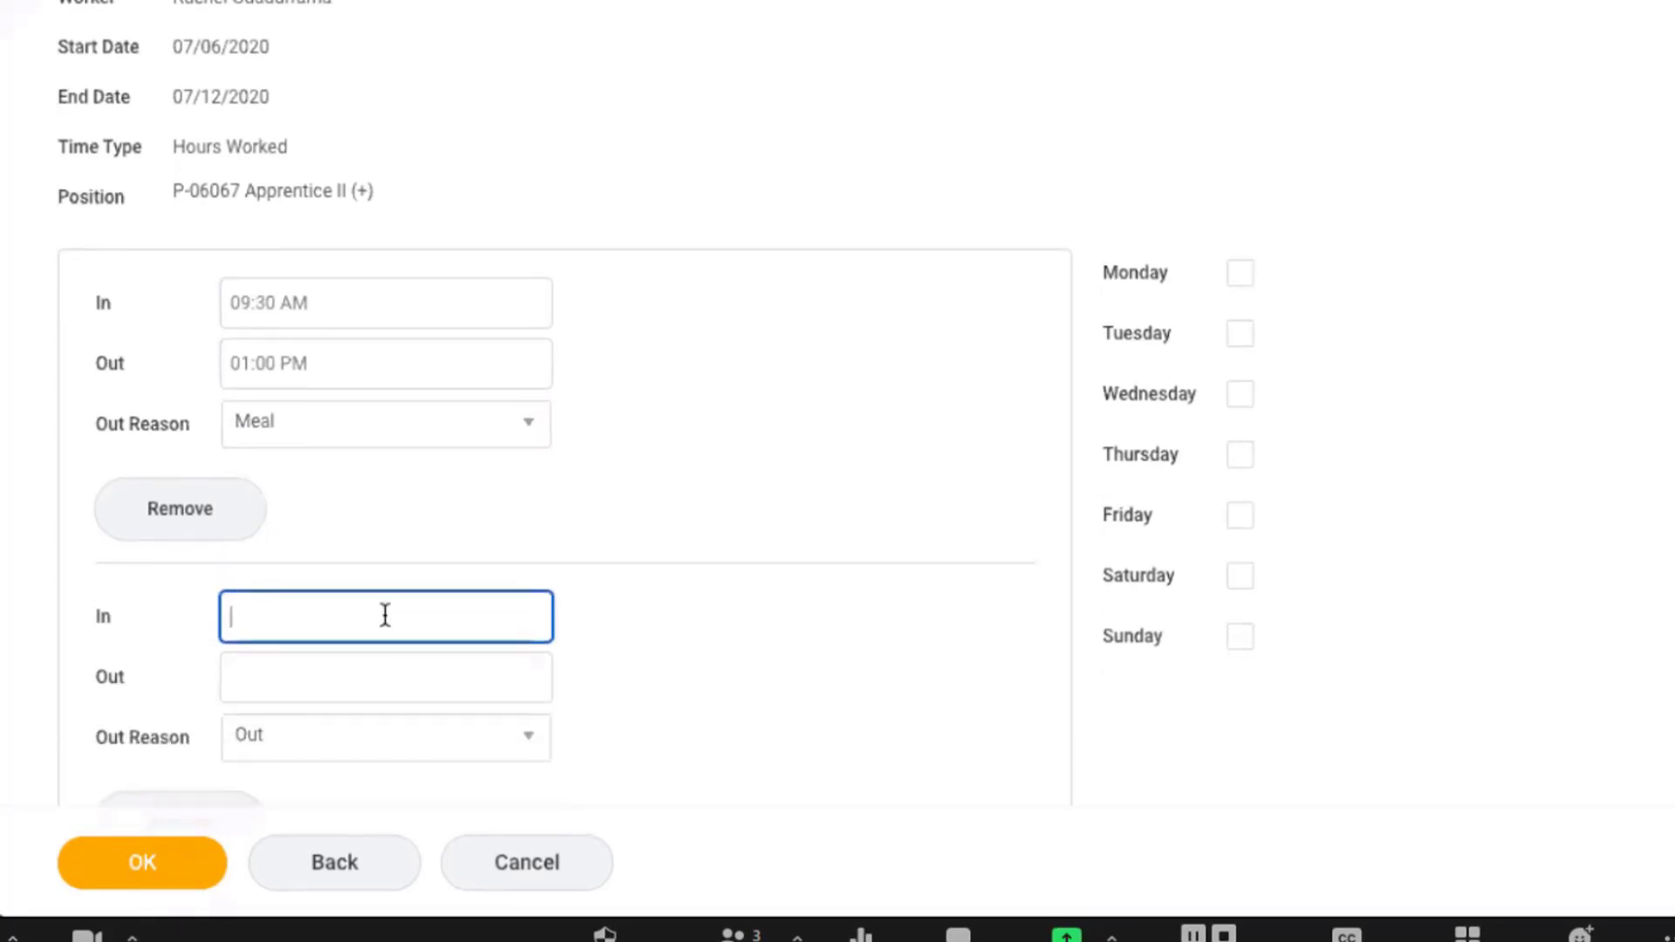
{"action": "type", "text": "1:30"}
{"action": "key", "text": "Tab"}
{"action": "type", "text": "6"}
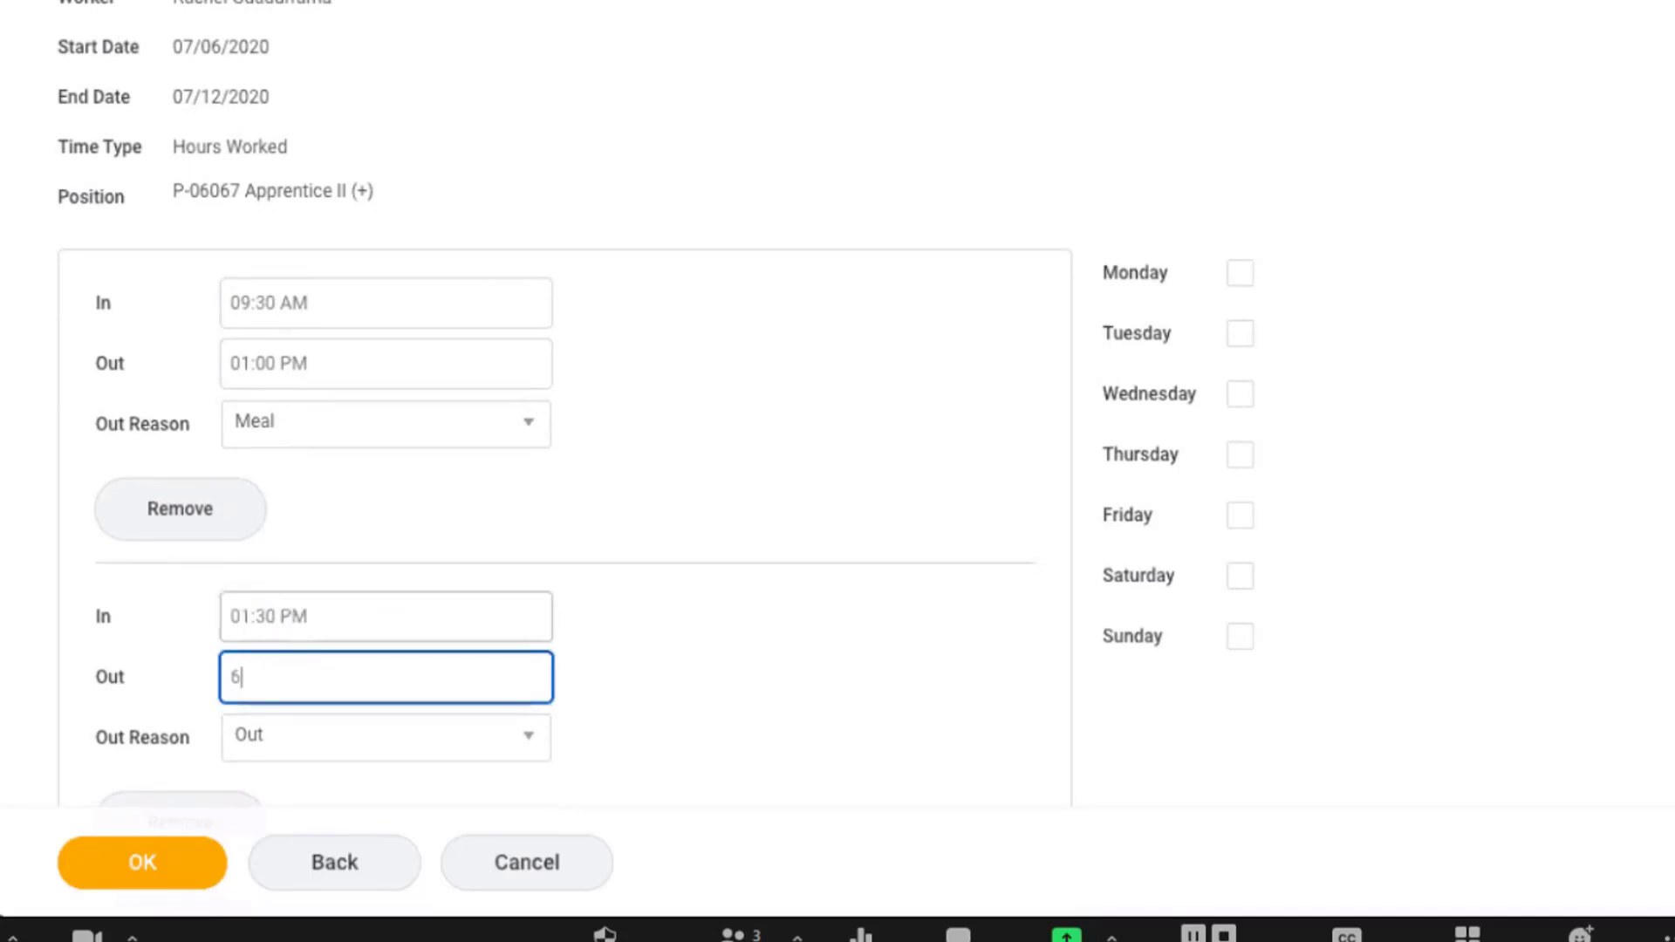
{"action": "type", "text": ":00"}
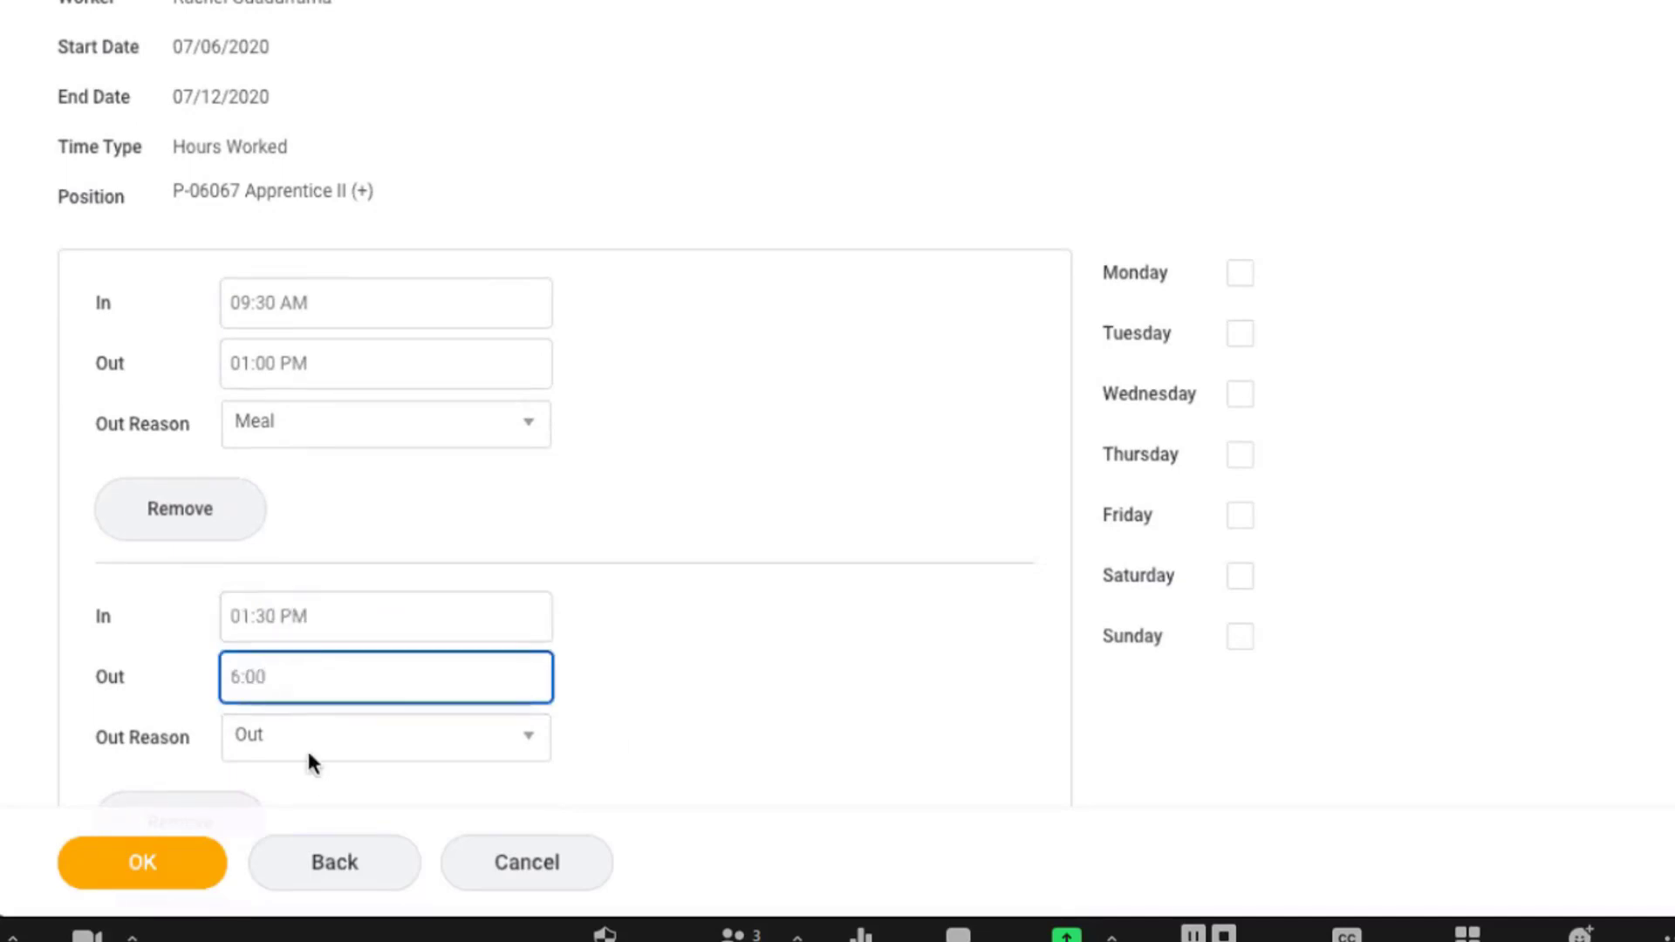
{"action": "left_click", "coordinate": [845, 685]}
Apply both time blocks to Monday, Tuesday and Thursday and confirm the Quick Add.
{"action": "scroll", "coordinate": [844, 686], "scroll_direction": "down", "scroll_amount": 1}
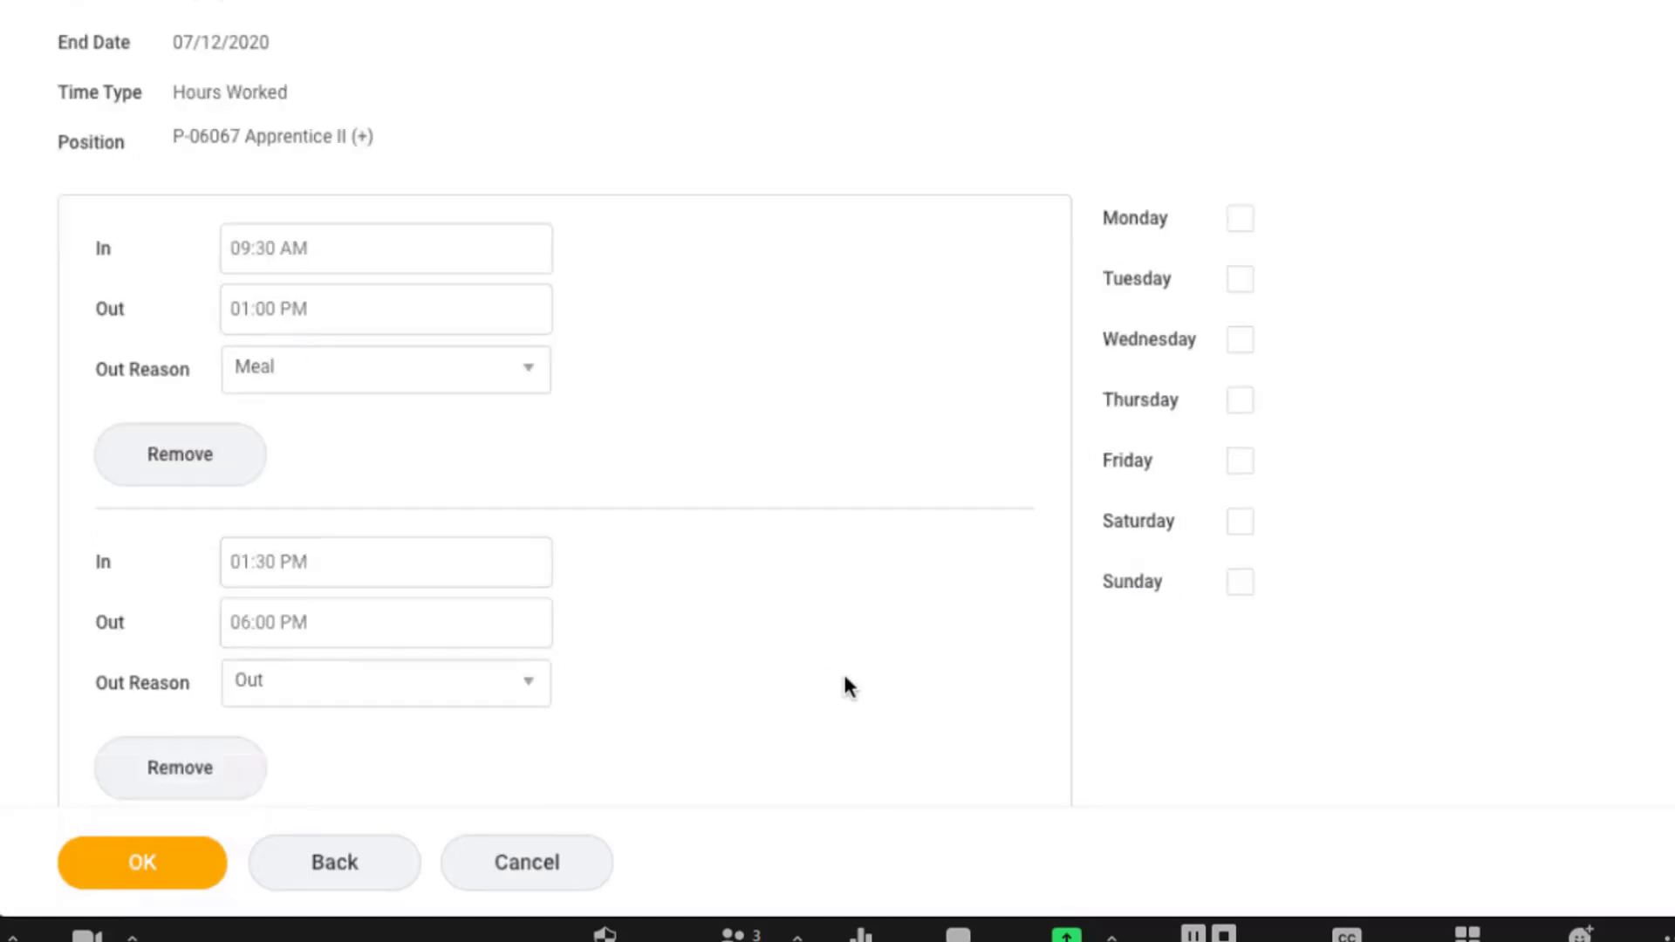
{"action": "left_click", "coordinate": [1233, 220]}
{"action": "left_click", "coordinate": [1239, 277]}
{"action": "left_click", "coordinate": [1241, 410]}
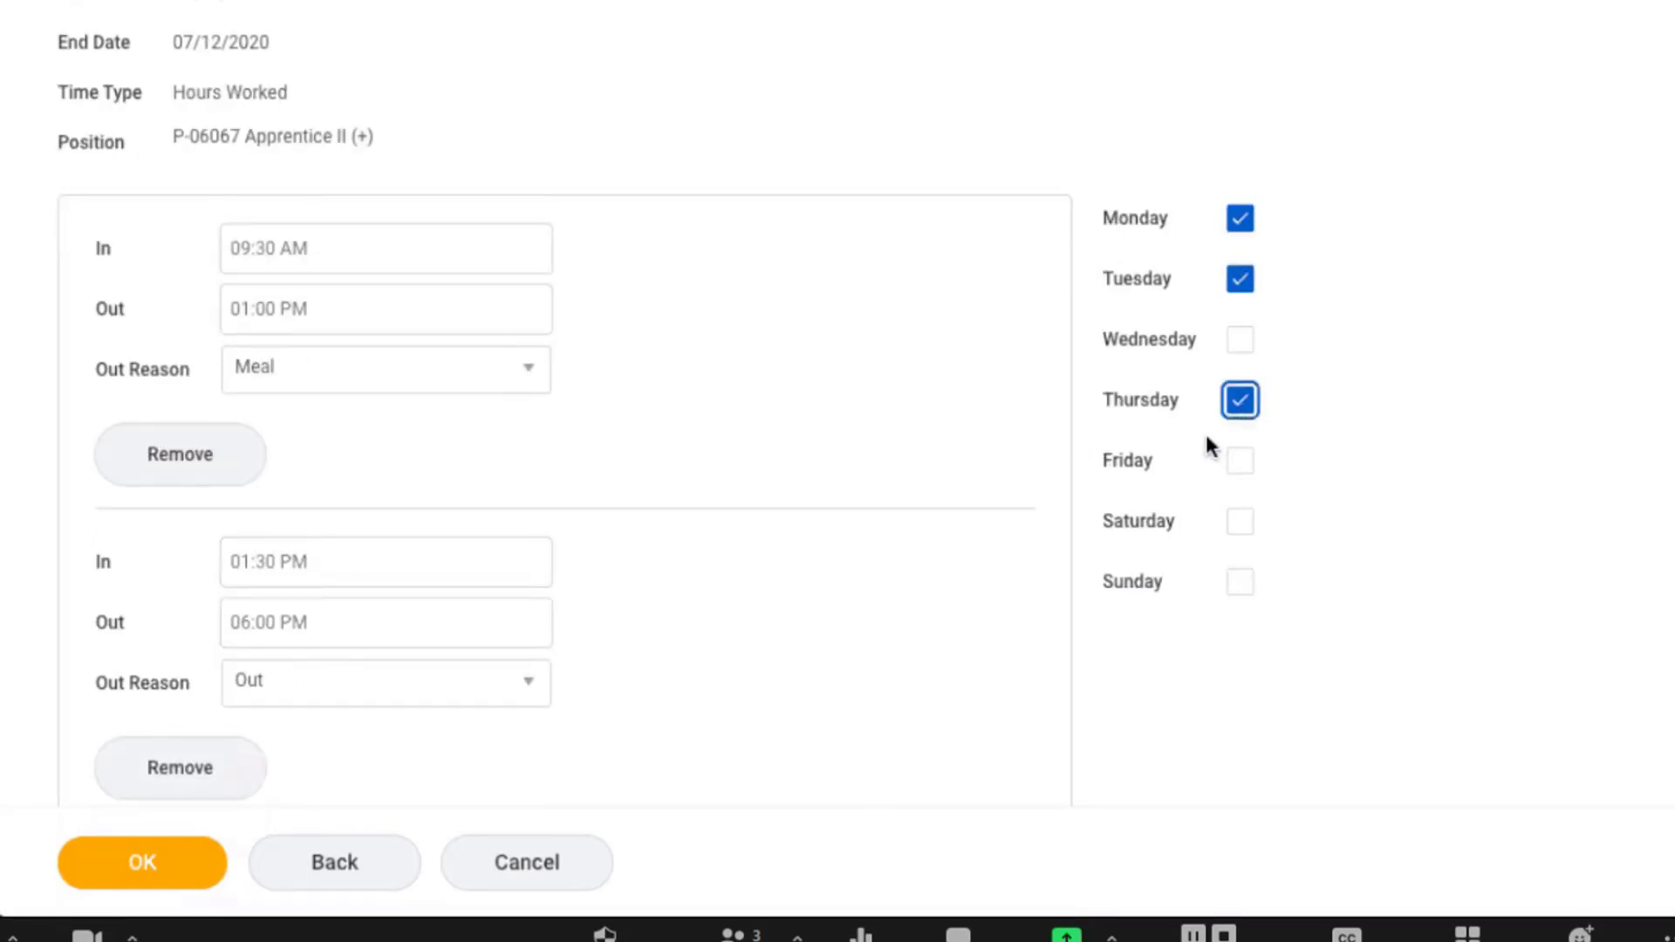
{"action": "scroll", "coordinate": [1036, 509], "scroll_direction": "down", "scroll_amount": 3}
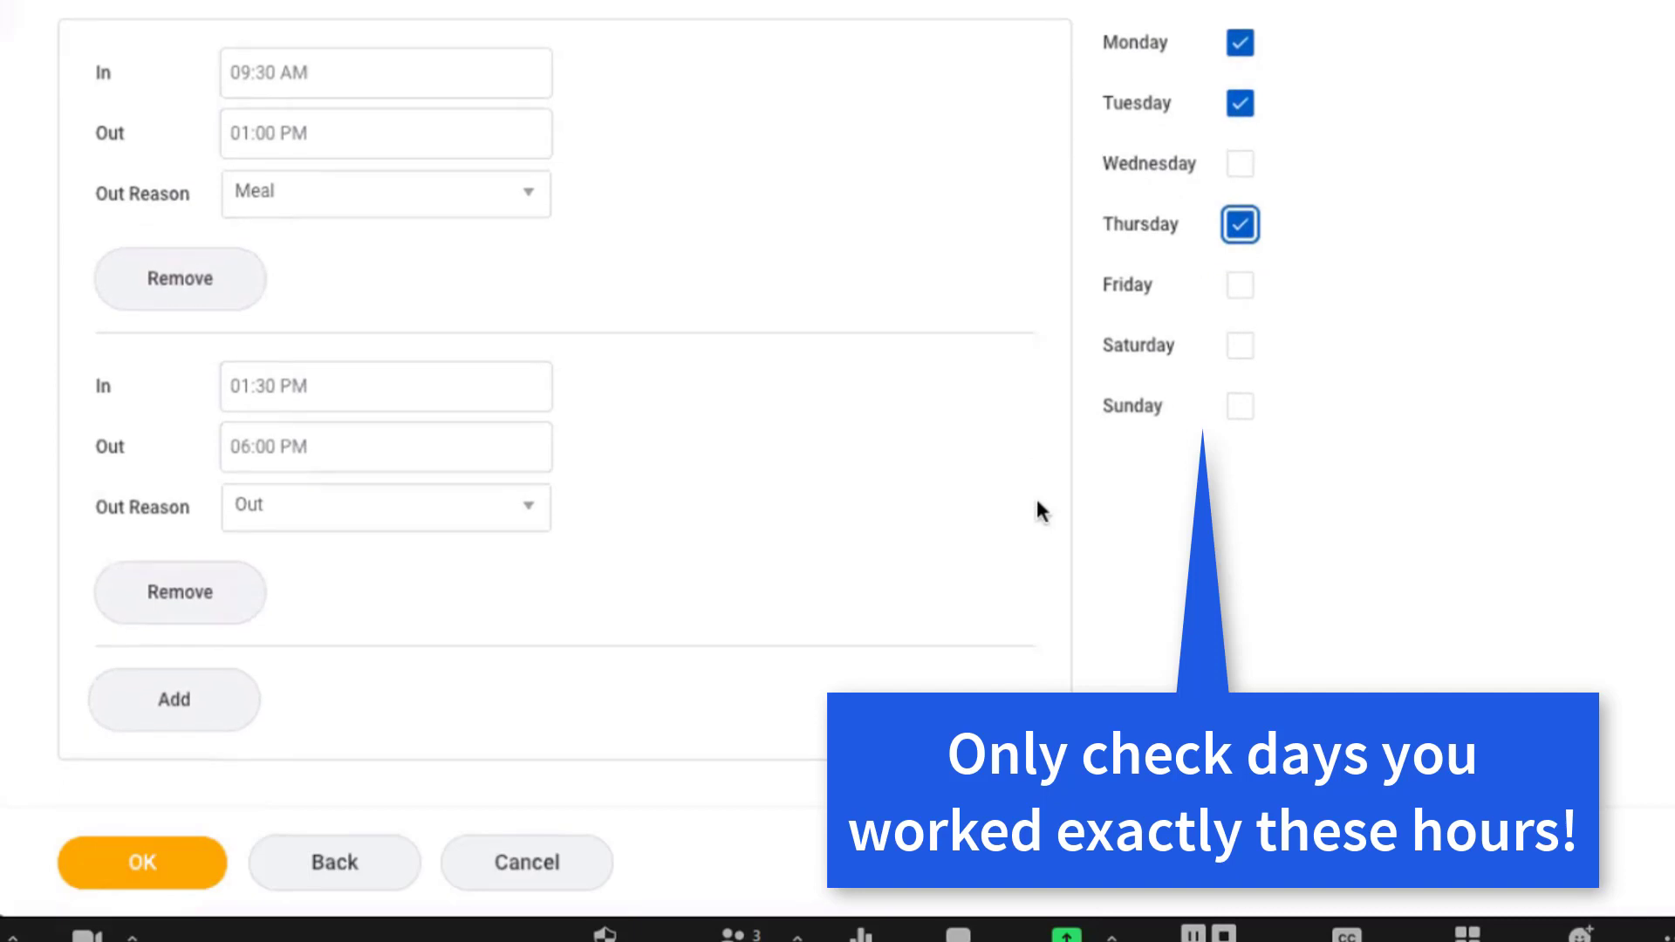
{"action": "left_click", "coordinate": [169, 851]}
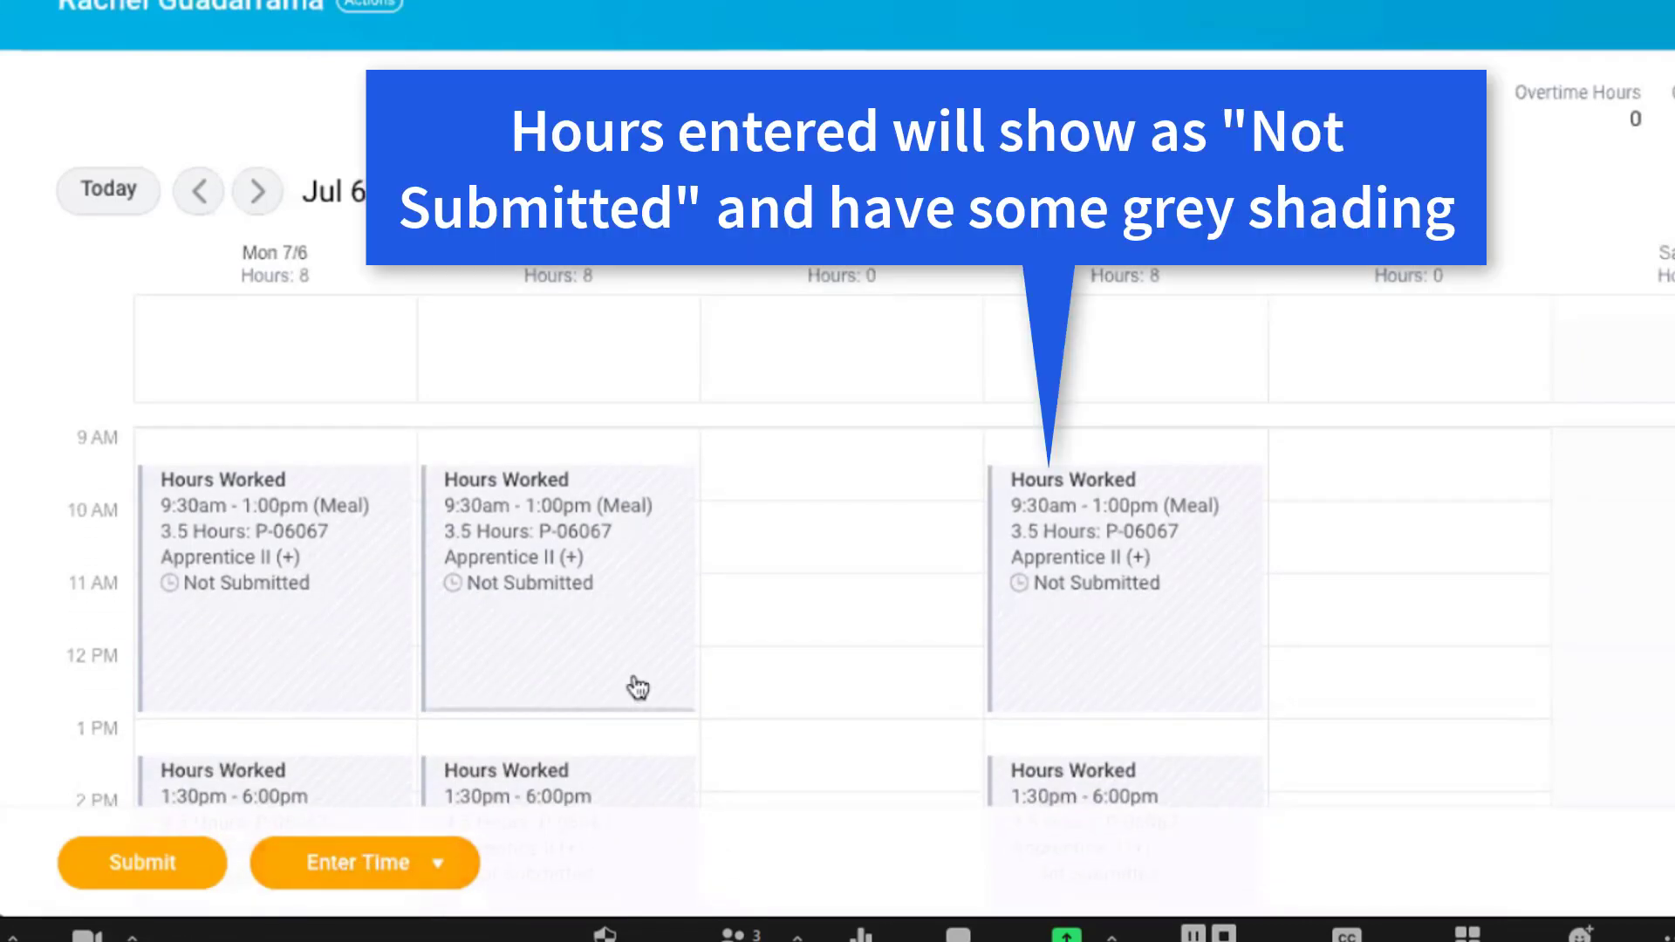
Open the Enter Time form for the same week and switch to Wednesday, 7/8.
{"action": "scroll", "coordinate": [631, 668], "scroll_direction": "down", "scroll_amount": 1}
{"action": "left_click", "coordinate": [410, 866]}
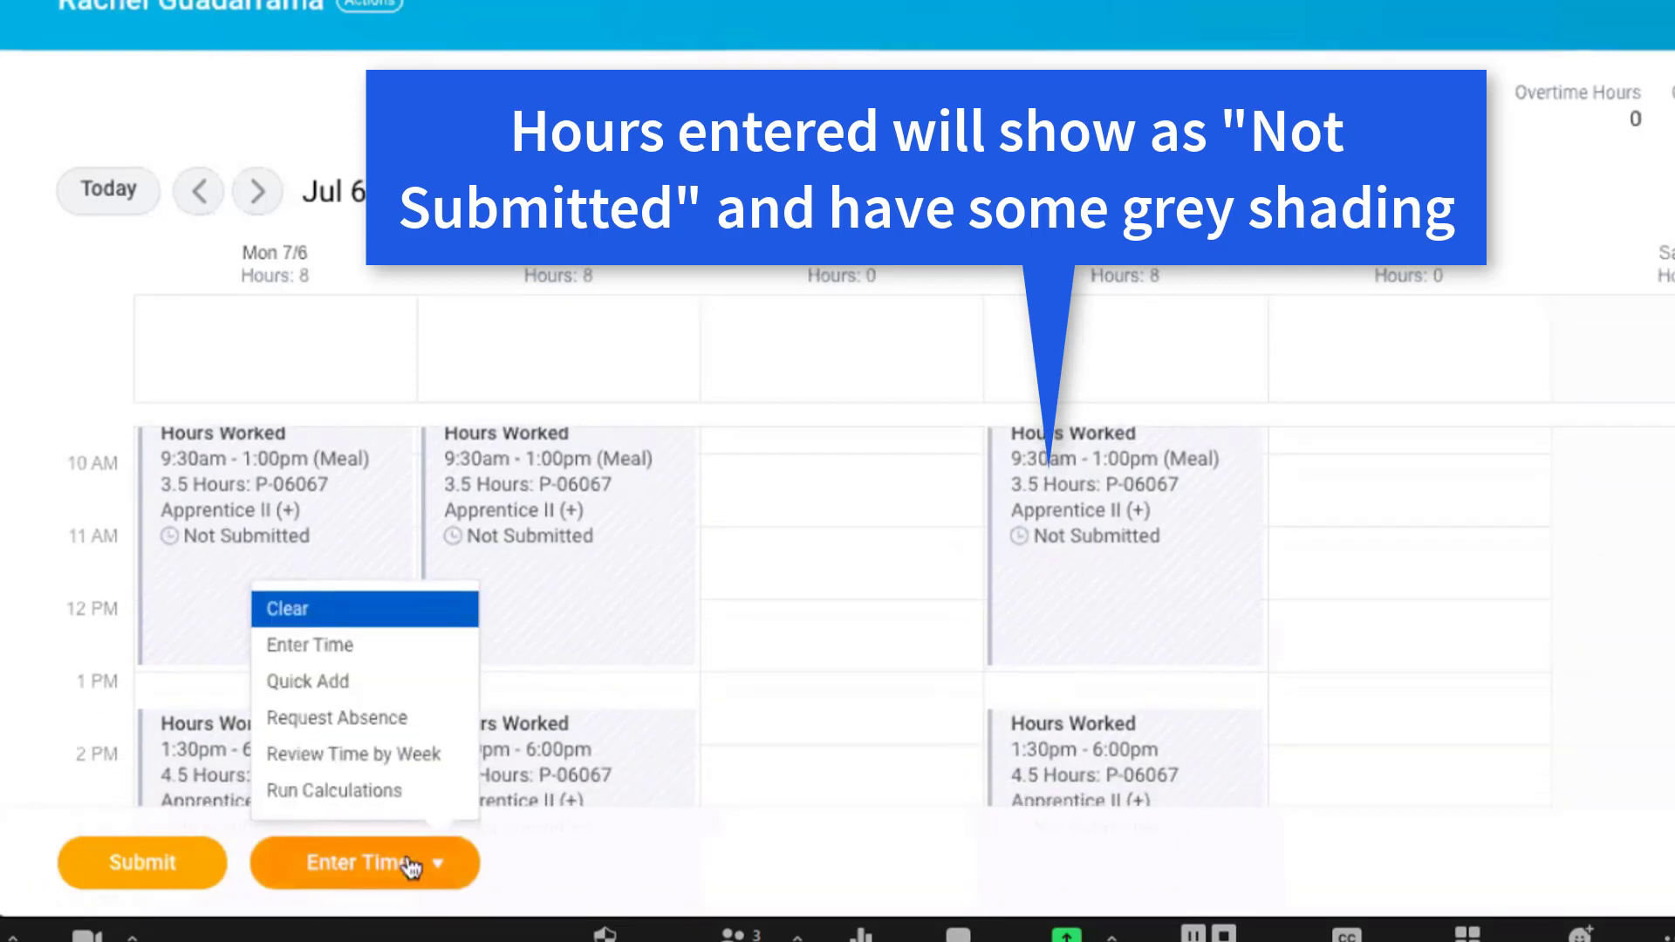
{"action": "left_click", "coordinate": [305, 646]}
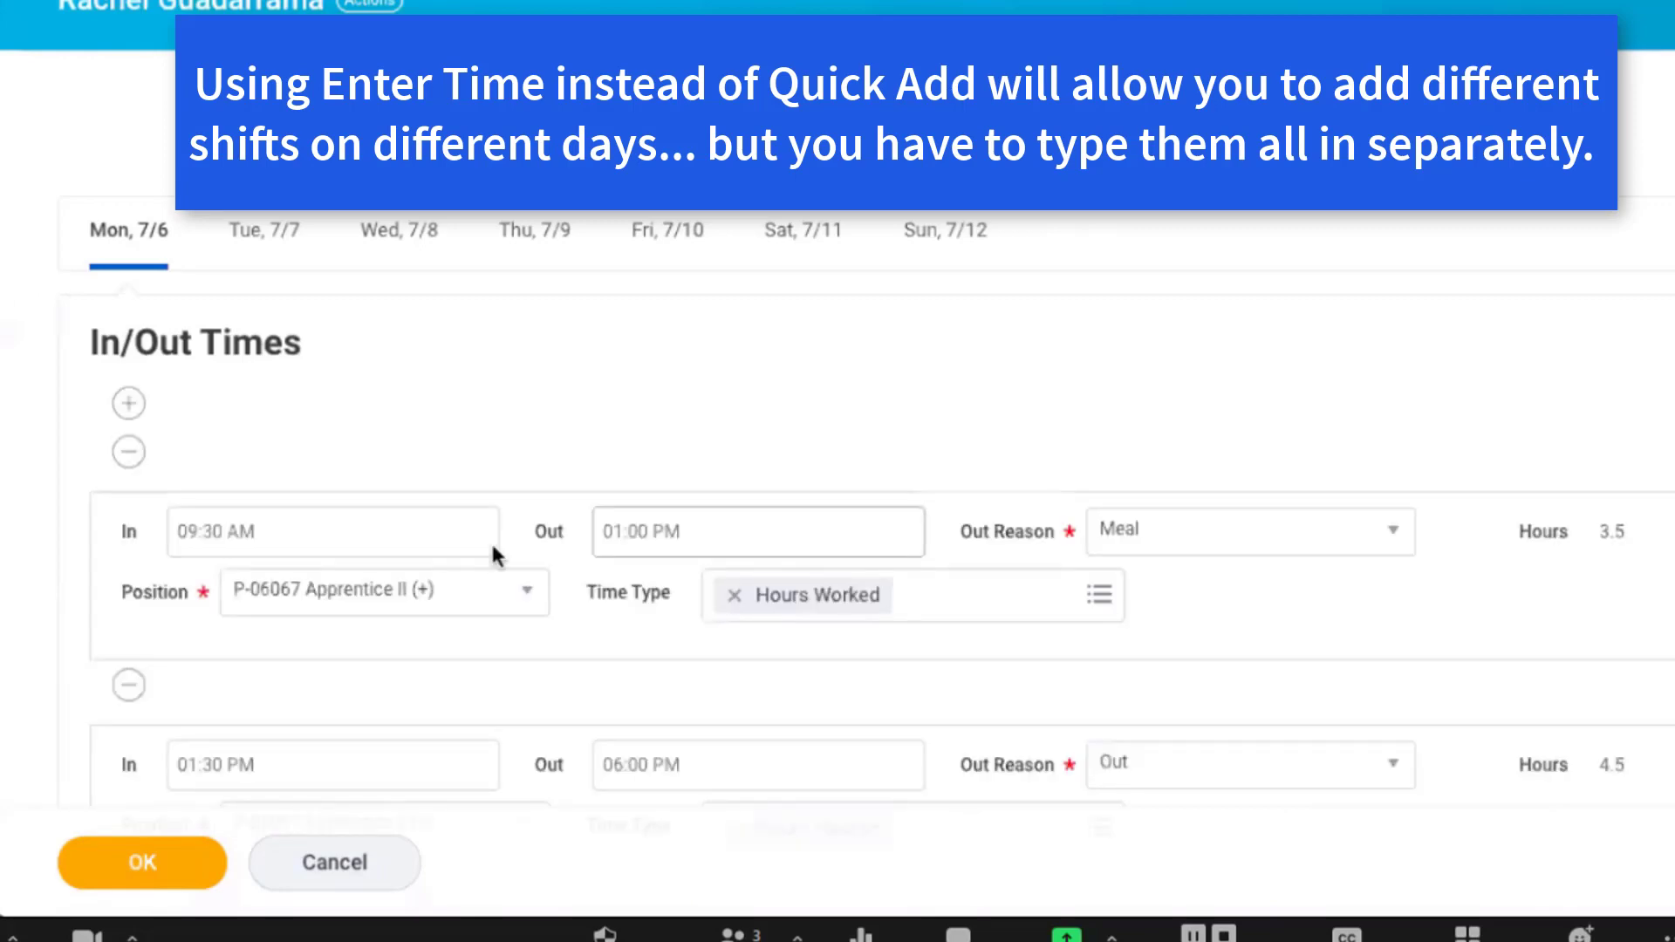
{"action": "scroll", "coordinate": [1170, 401], "scroll_direction": "down", "scroll_amount": 2}
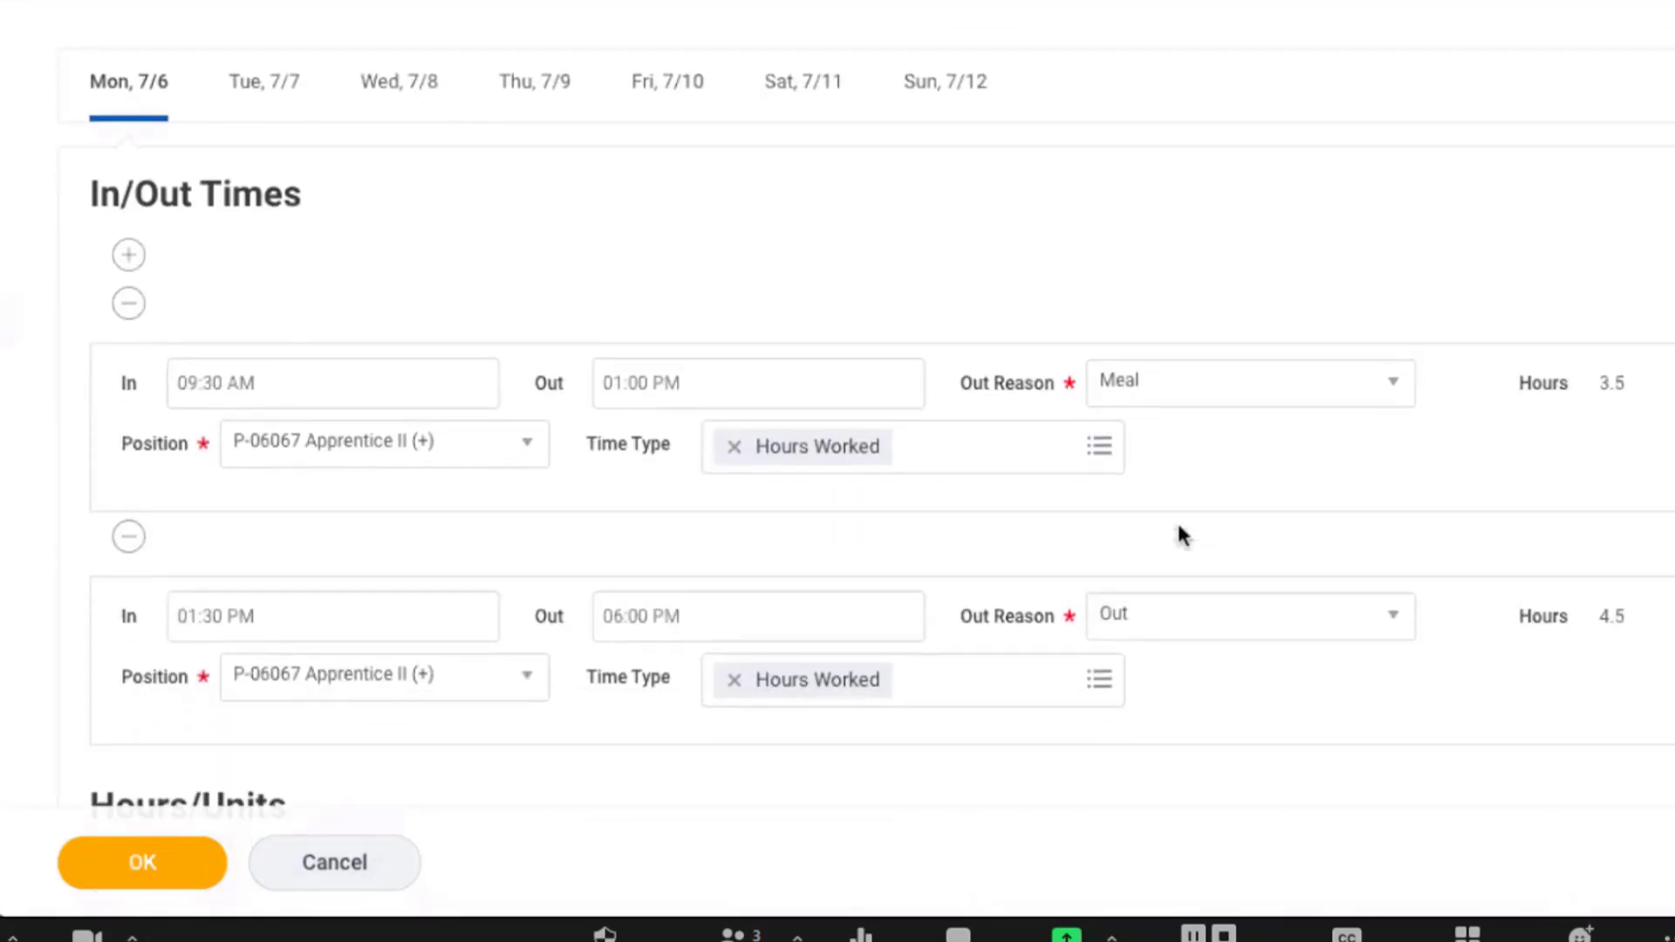
{"action": "left_click", "coordinate": [415, 89]}
Enter Wednesday's first shift from 9:30 AM to 1:15 PM with Meal as the out reason.
{"action": "left_click", "coordinate": [304, 369]}
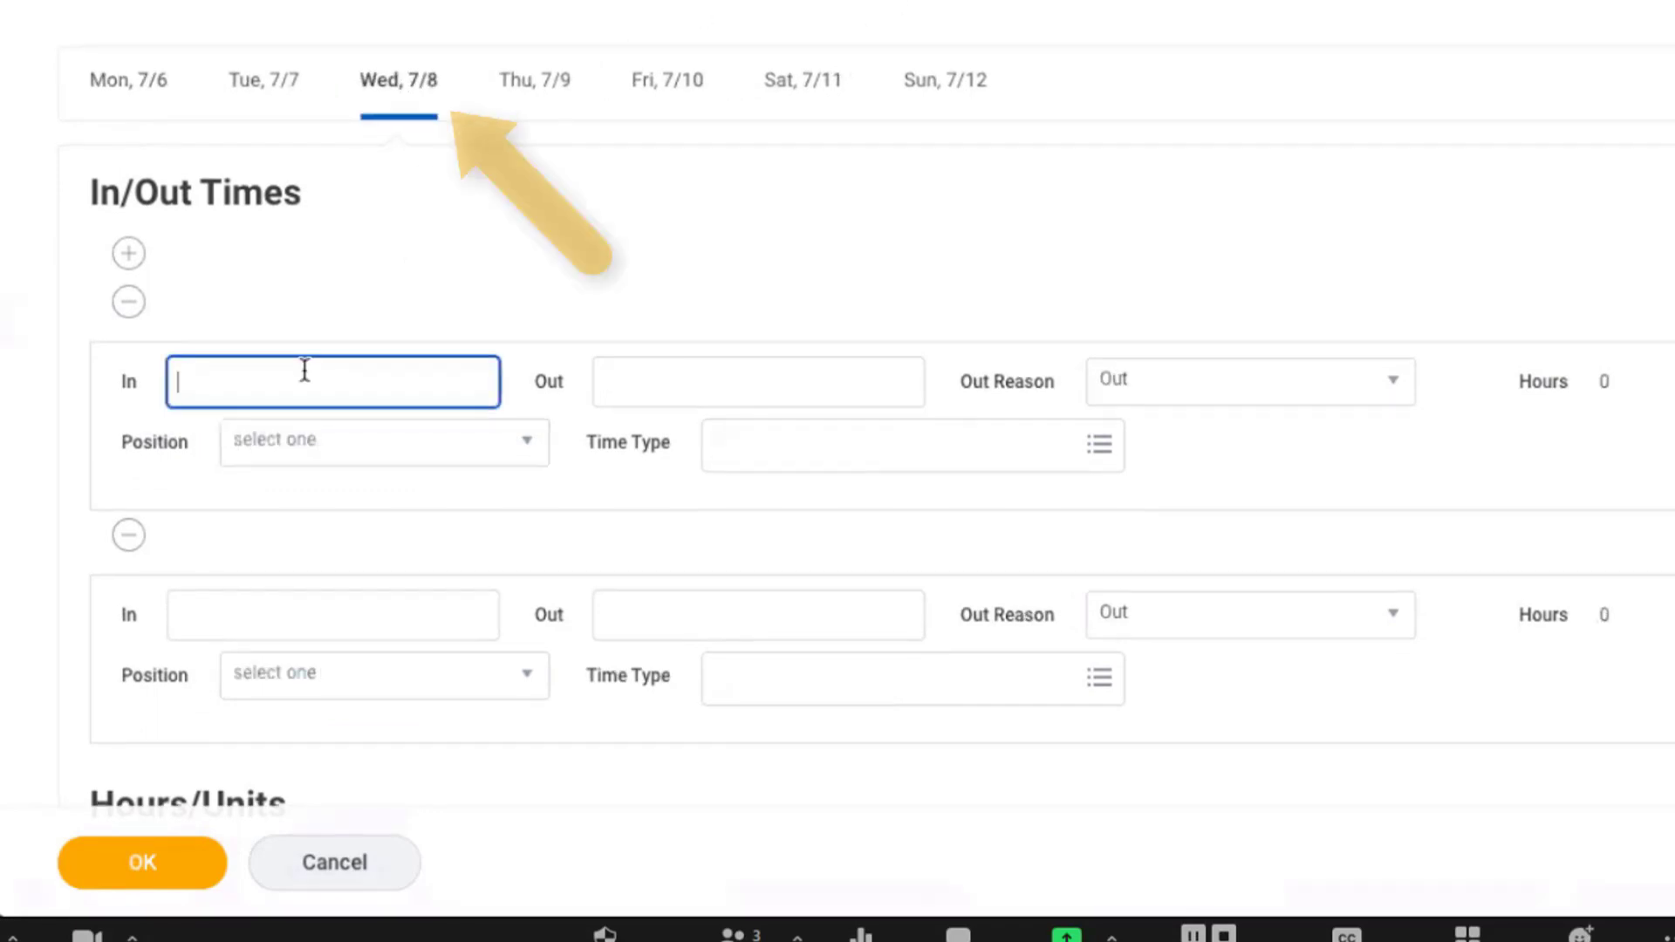
{"action": "type", "text": "9"}
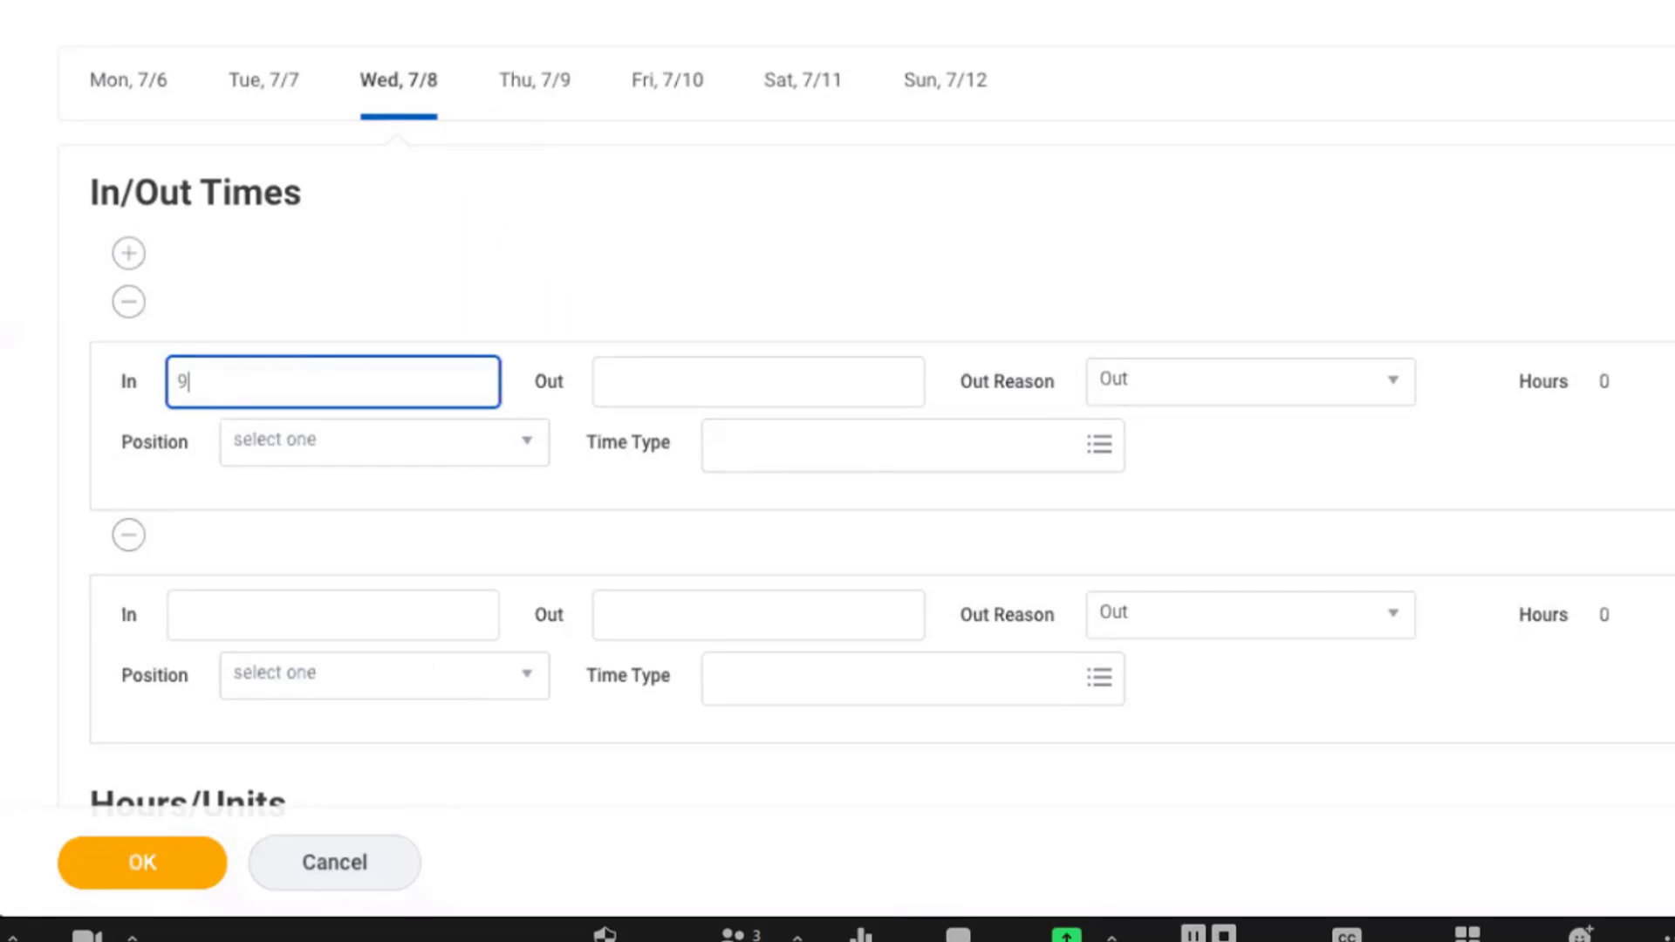
{"action": "type", "text": ":30"}
{"action": "key", "text": "Tab"}
{"action": "type", "text": ":15"}
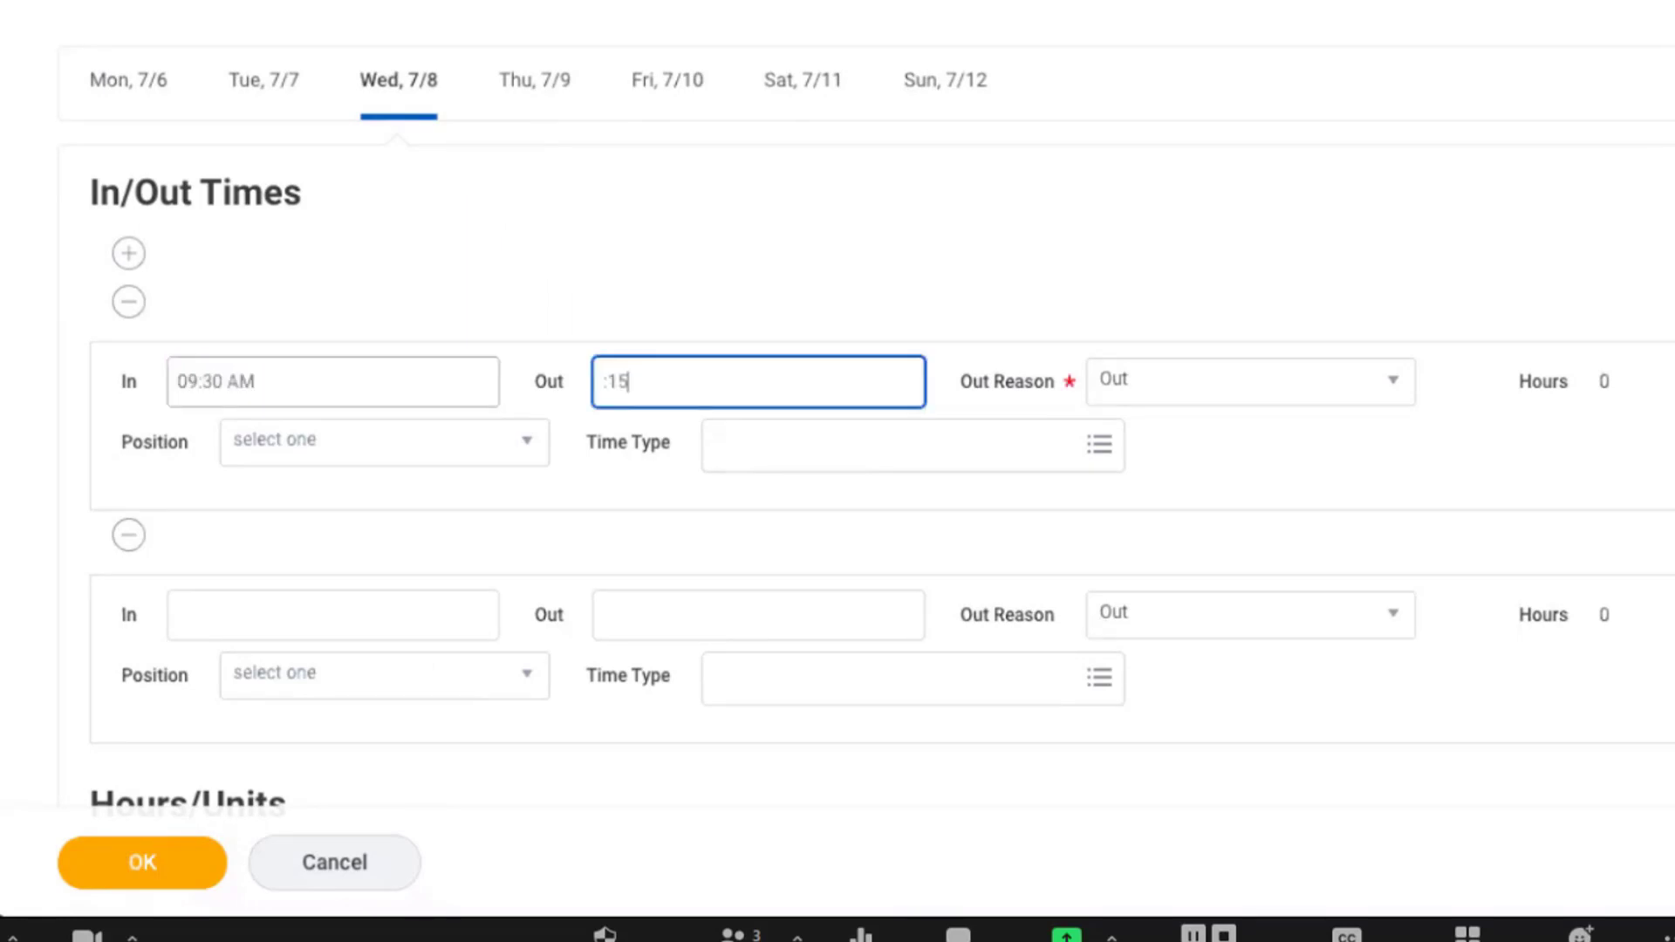
{"action": "key", "text": "BackSpace"}
{"action": "key", "text": "BackSpace"}
{"action": "key", "text": "BackSpace"}
{"action": "type", "text": "1:15"}
{"action": "key", "text": "Tab"}
{"action": "left_click", "coordinate": [1170, 400]}
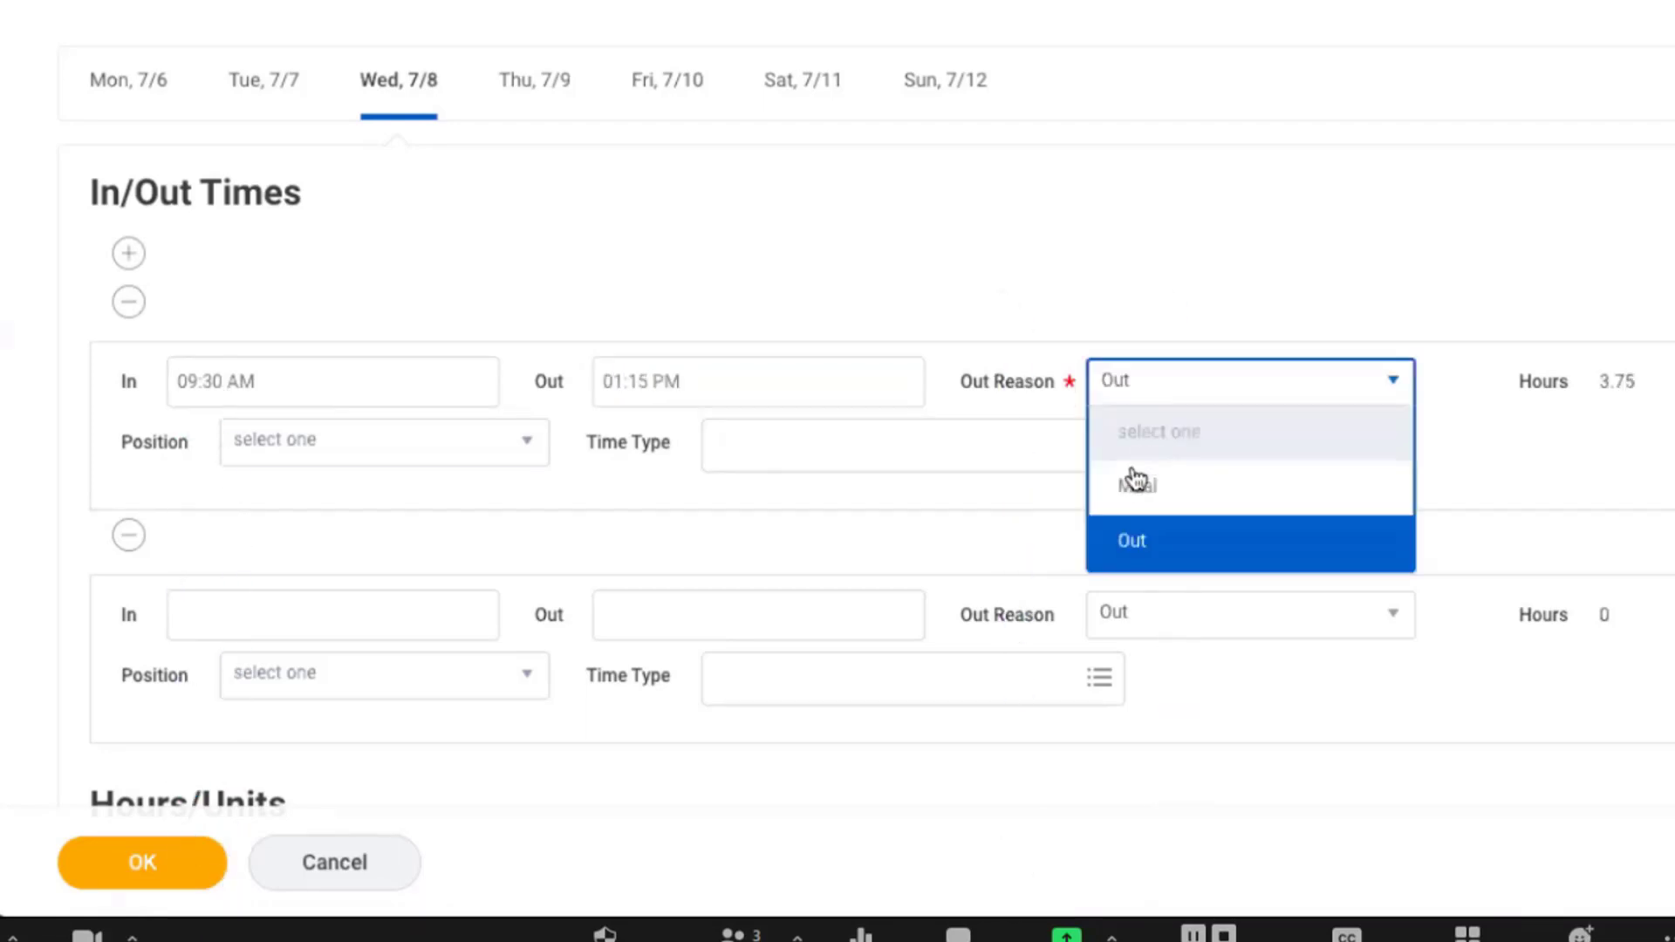
{"action": "left_click", "coordinate": [1136, 485]}
Assign position P-06067 Apprentice II (+) and time type Hours Worked to Wednesday's first shift.
{"action": "left_click", "coordinate": [291, 452]}
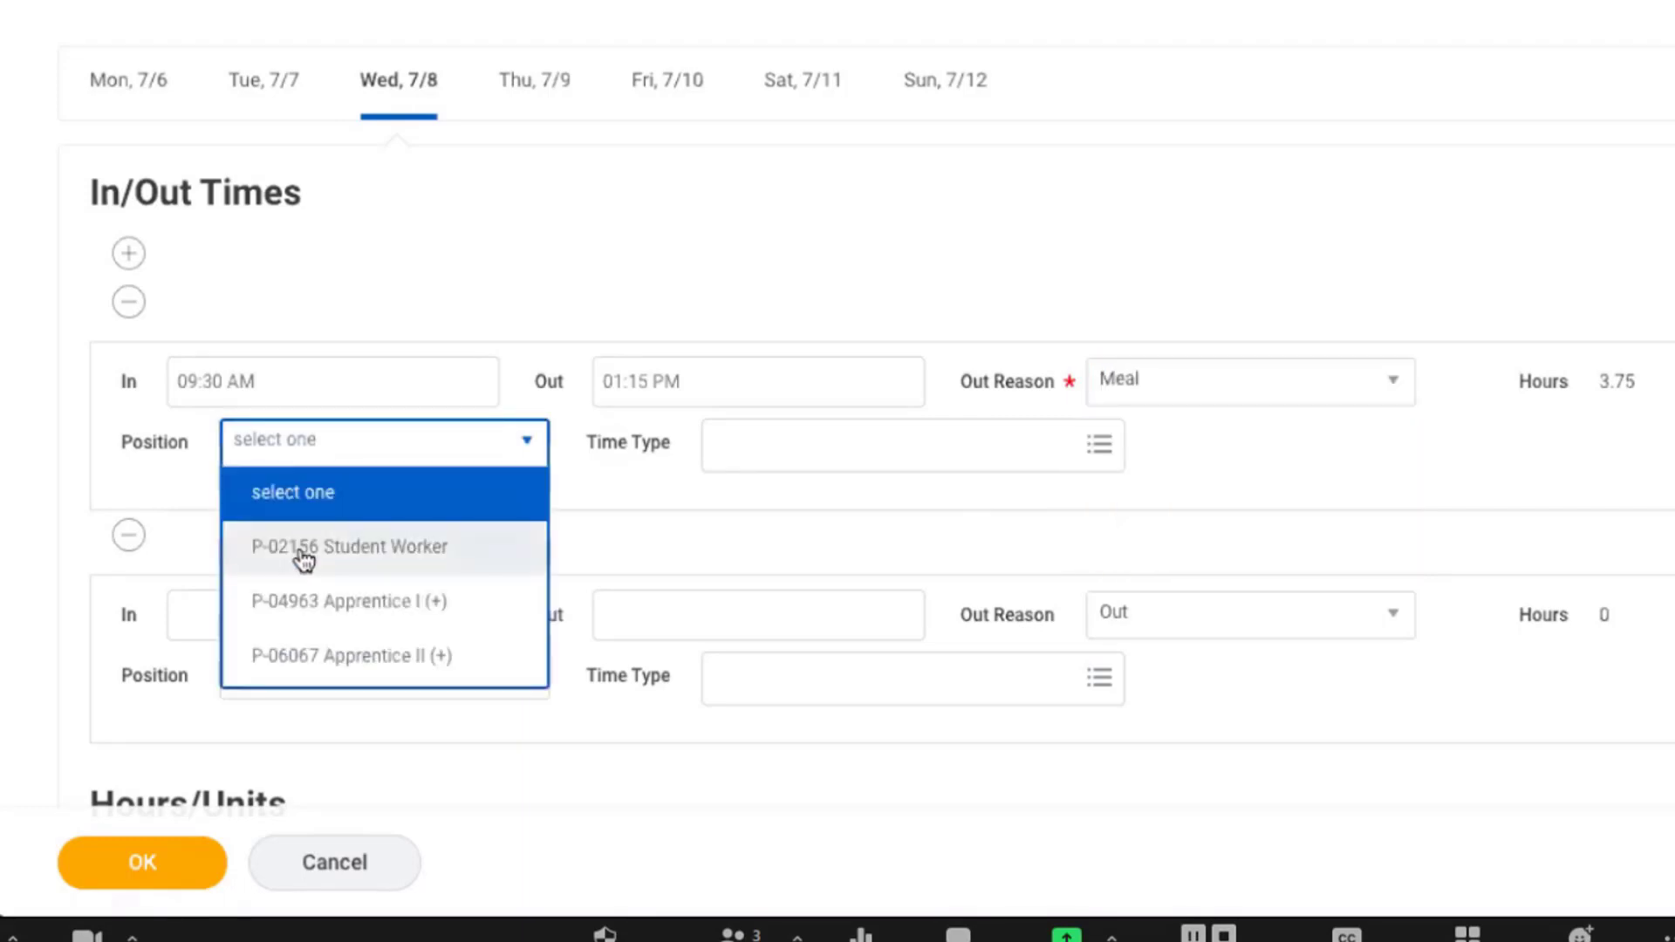
{"action": "left_click", "coordinate": [317, 655]}
{"action": "left_click", "coordinate": [746, 445]}
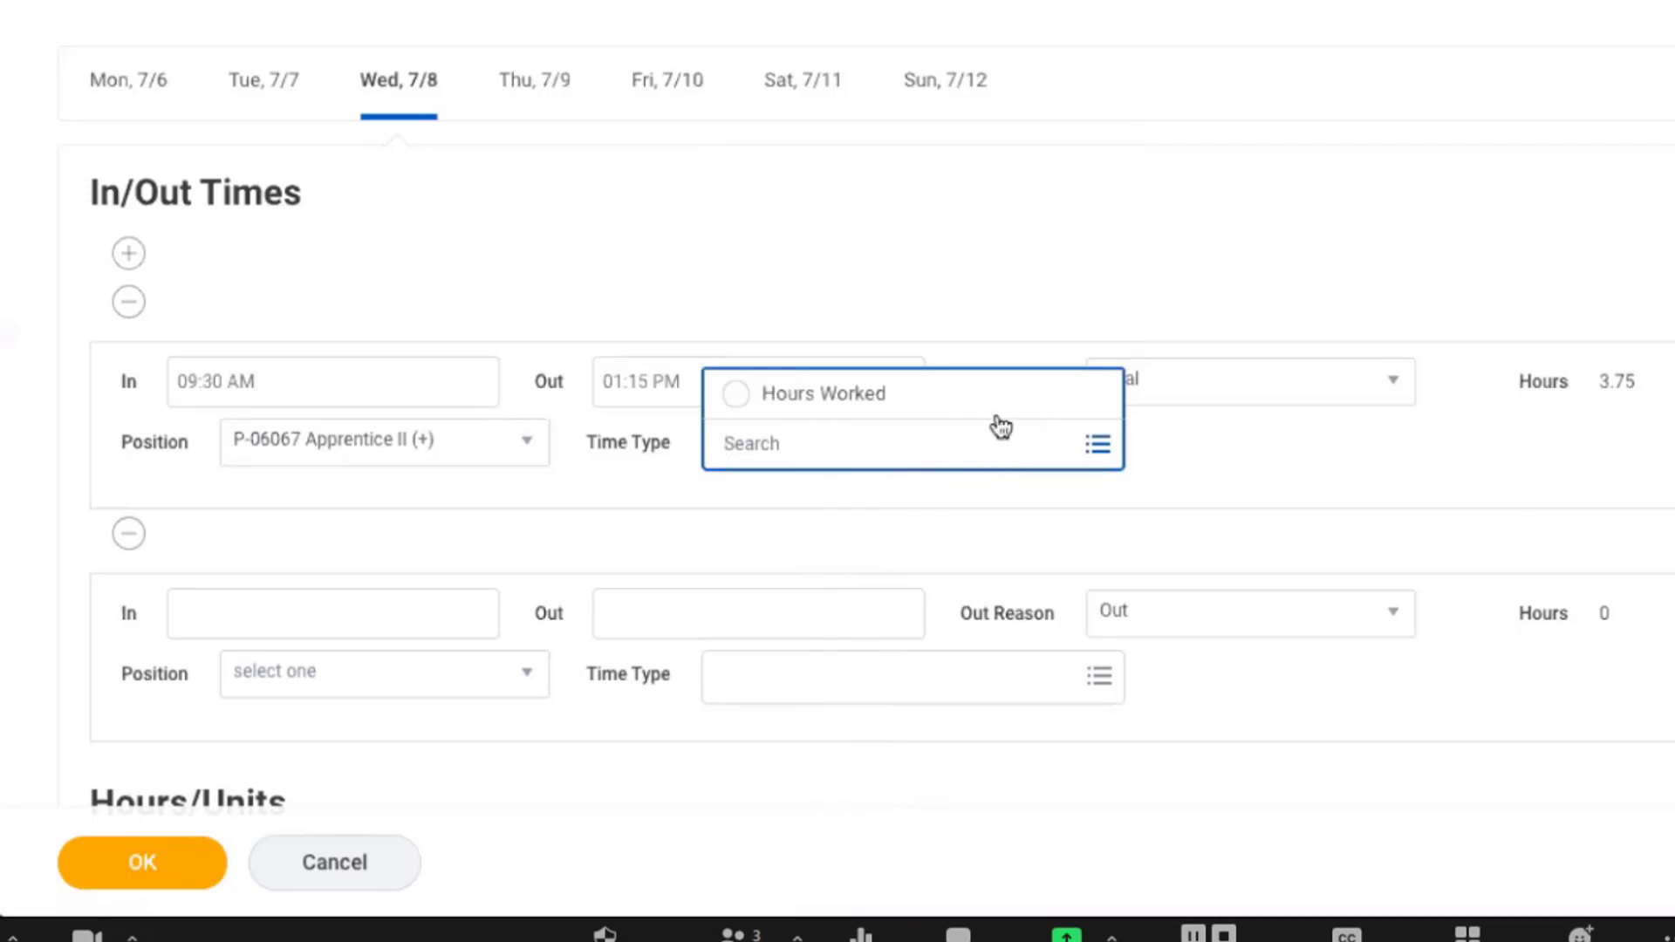
{"action": "left_click", "coordinate": [965, 400]}
Enter Wednesday's second shift times as 3:30 PM in and 6:00 PM out.
{"action": "scroll", "coordinate": [1400, 375], "scroll_direction": "down", "scroll_amount": 1}
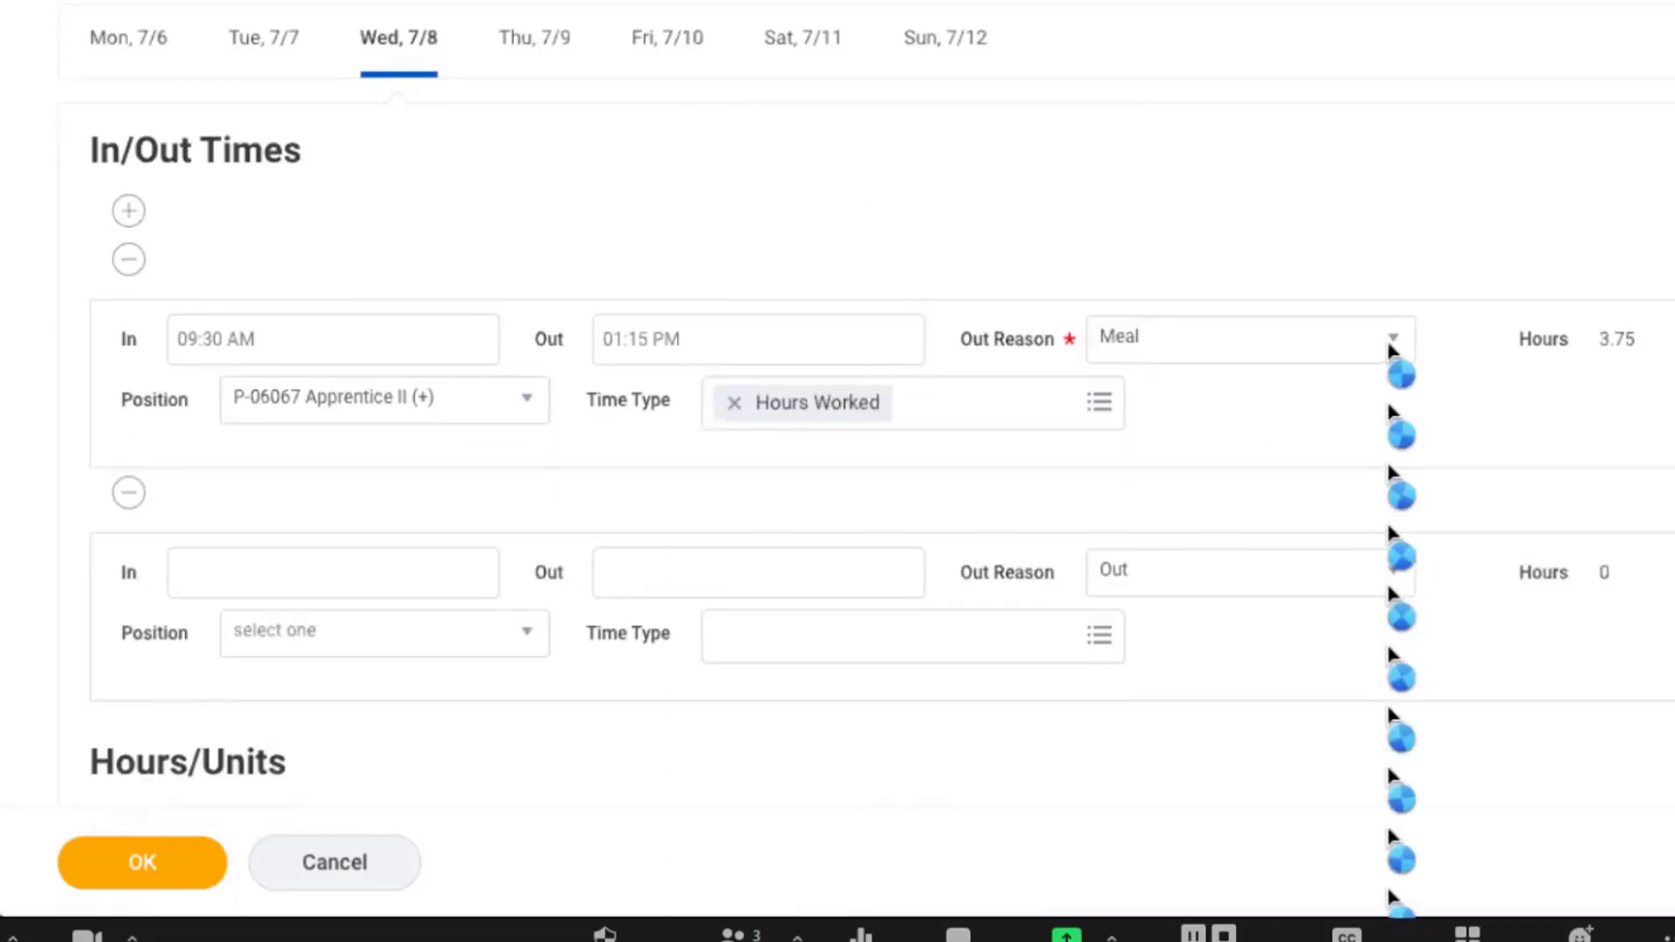
{"action": "left_click", "coordinate": [269, 573]}
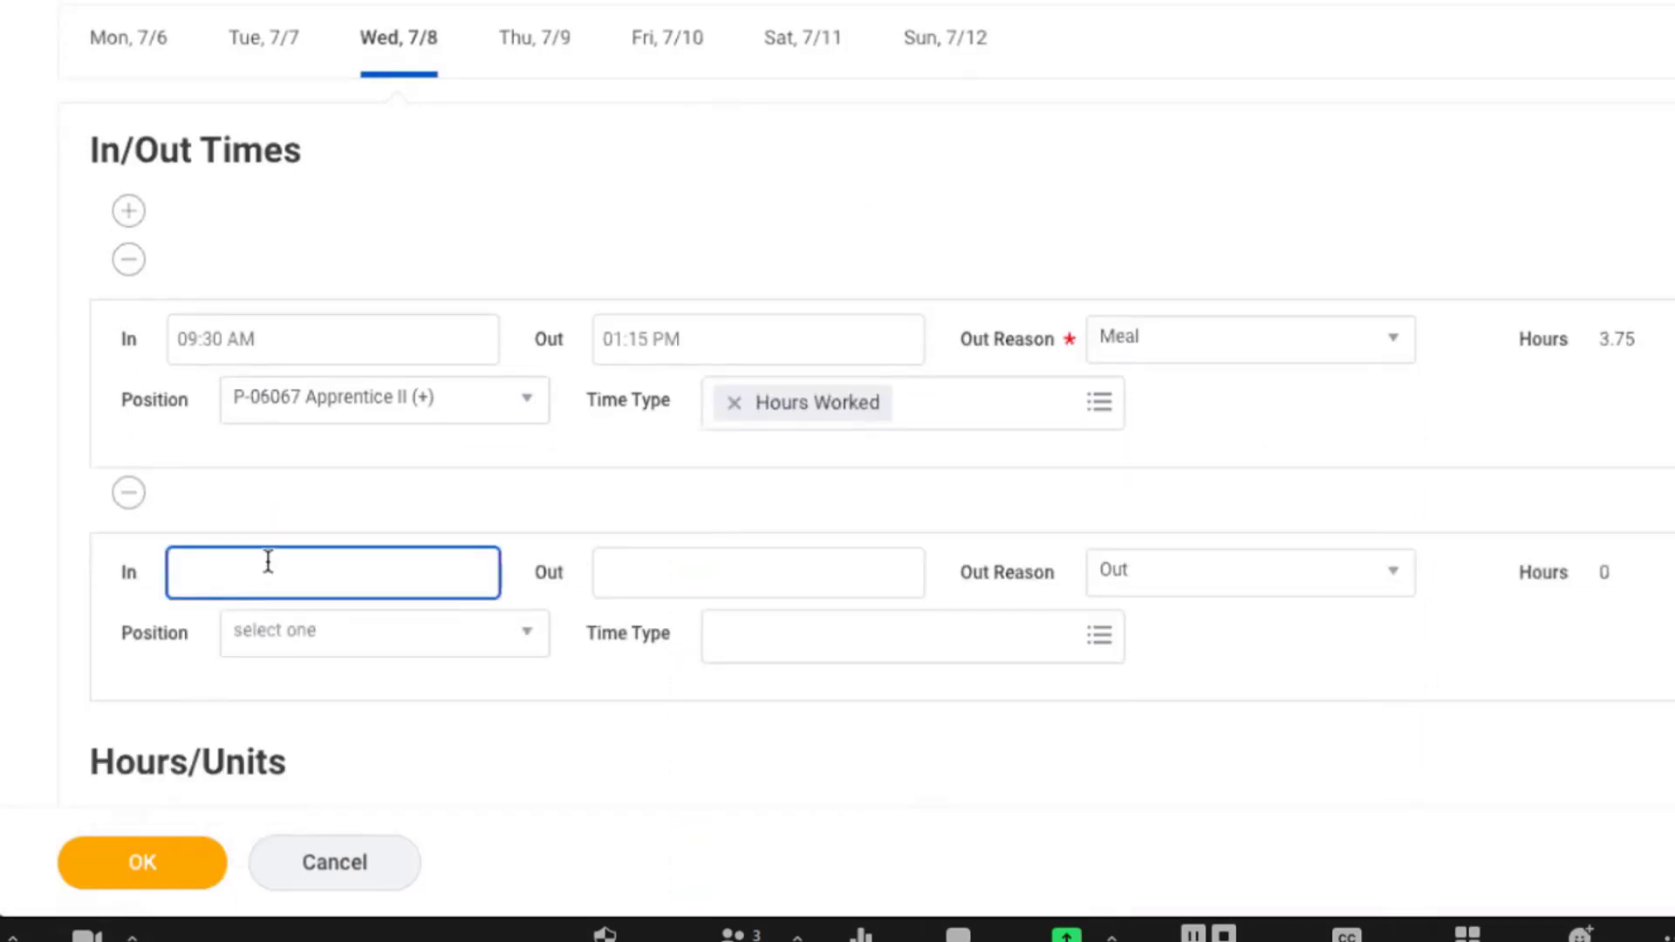
{"action": "type", "text": "3:30"}
{"action": "key", "text": "Tab"}
{"action": "type", "text": "0"}
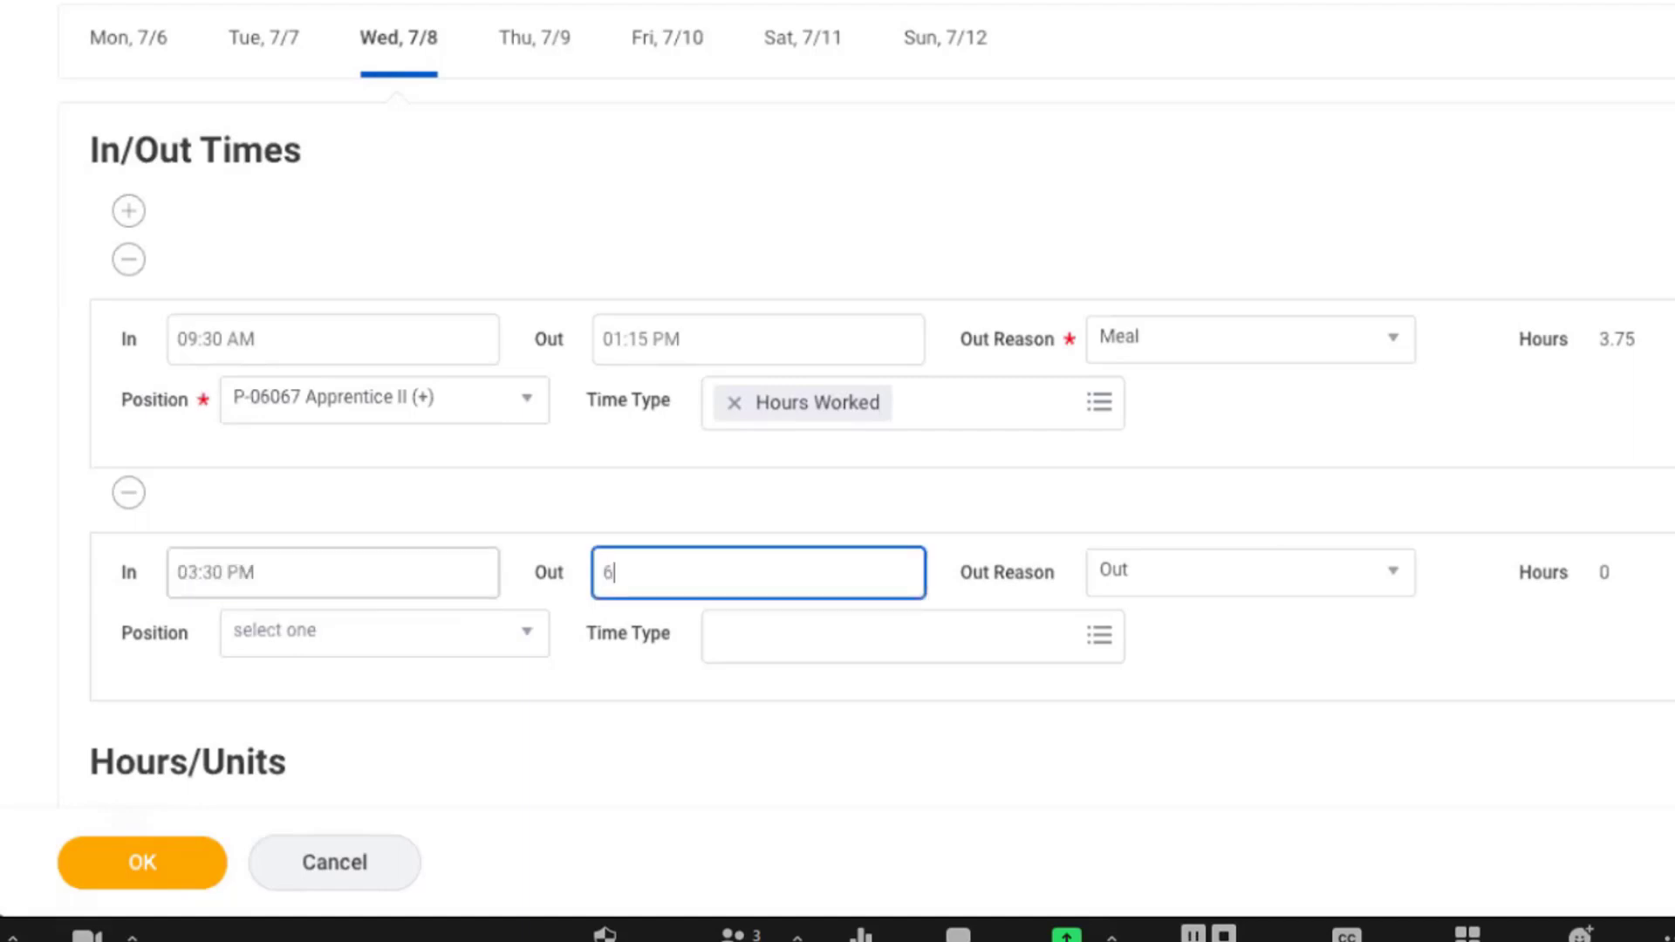
{"action": "key", "text": "BackSpace"}
{"action": "type", "text": ":0"}
{"action": "key", "text": "BackSpace"}
{"action": "key", "text": "BackSpace"}
{"action": "type", "text": "6:00"}
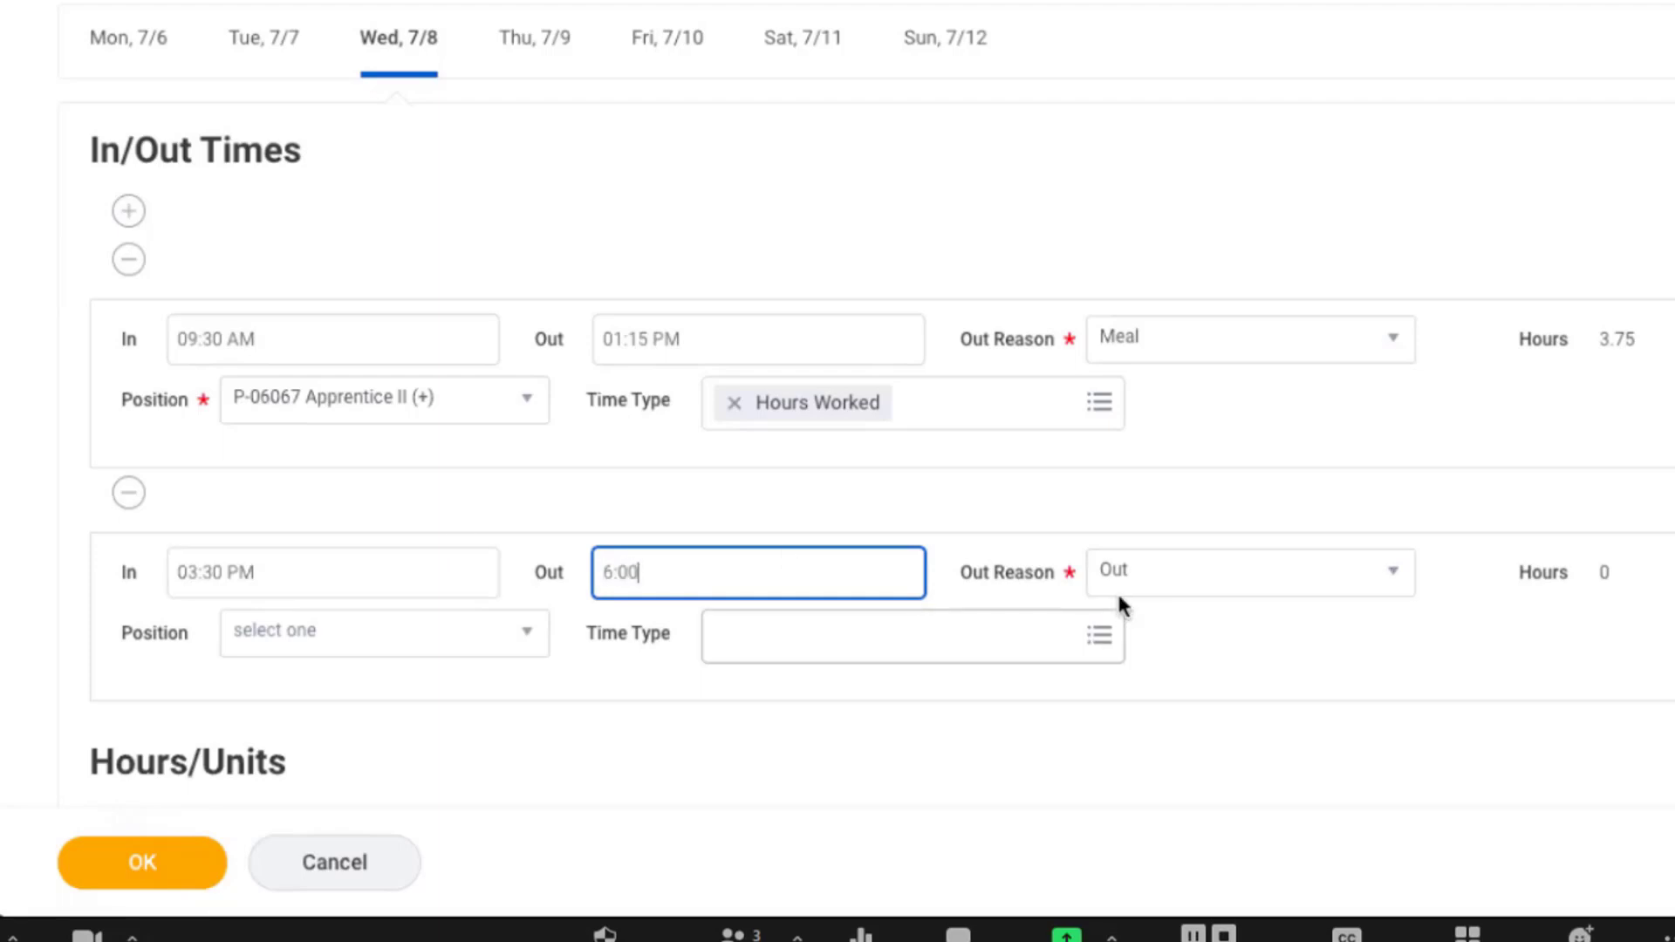
Assign position P-06067 Apprentice II (+) and time type Hours Worked to Wednesday's second shift, and save the day's time entry.
{"action": "left_click", "coordinate": [316, 650]}
{"action": "left_click", "coordinate": [324, 843]}
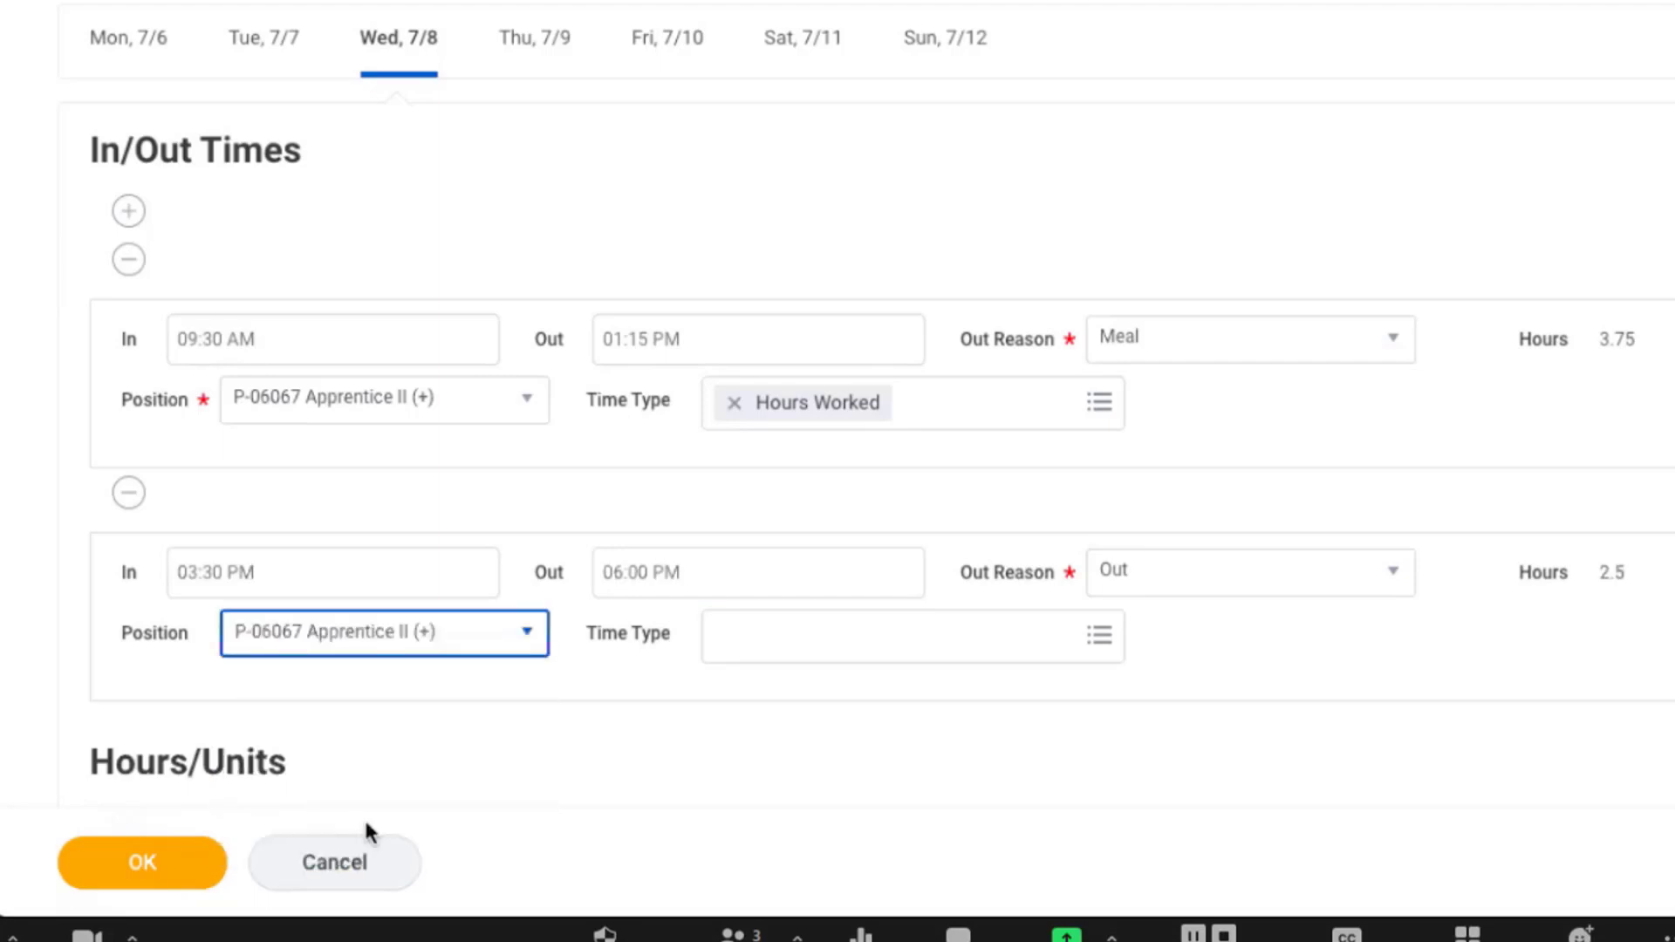
{"action": "left_click", "coordinate": [857, 649]}
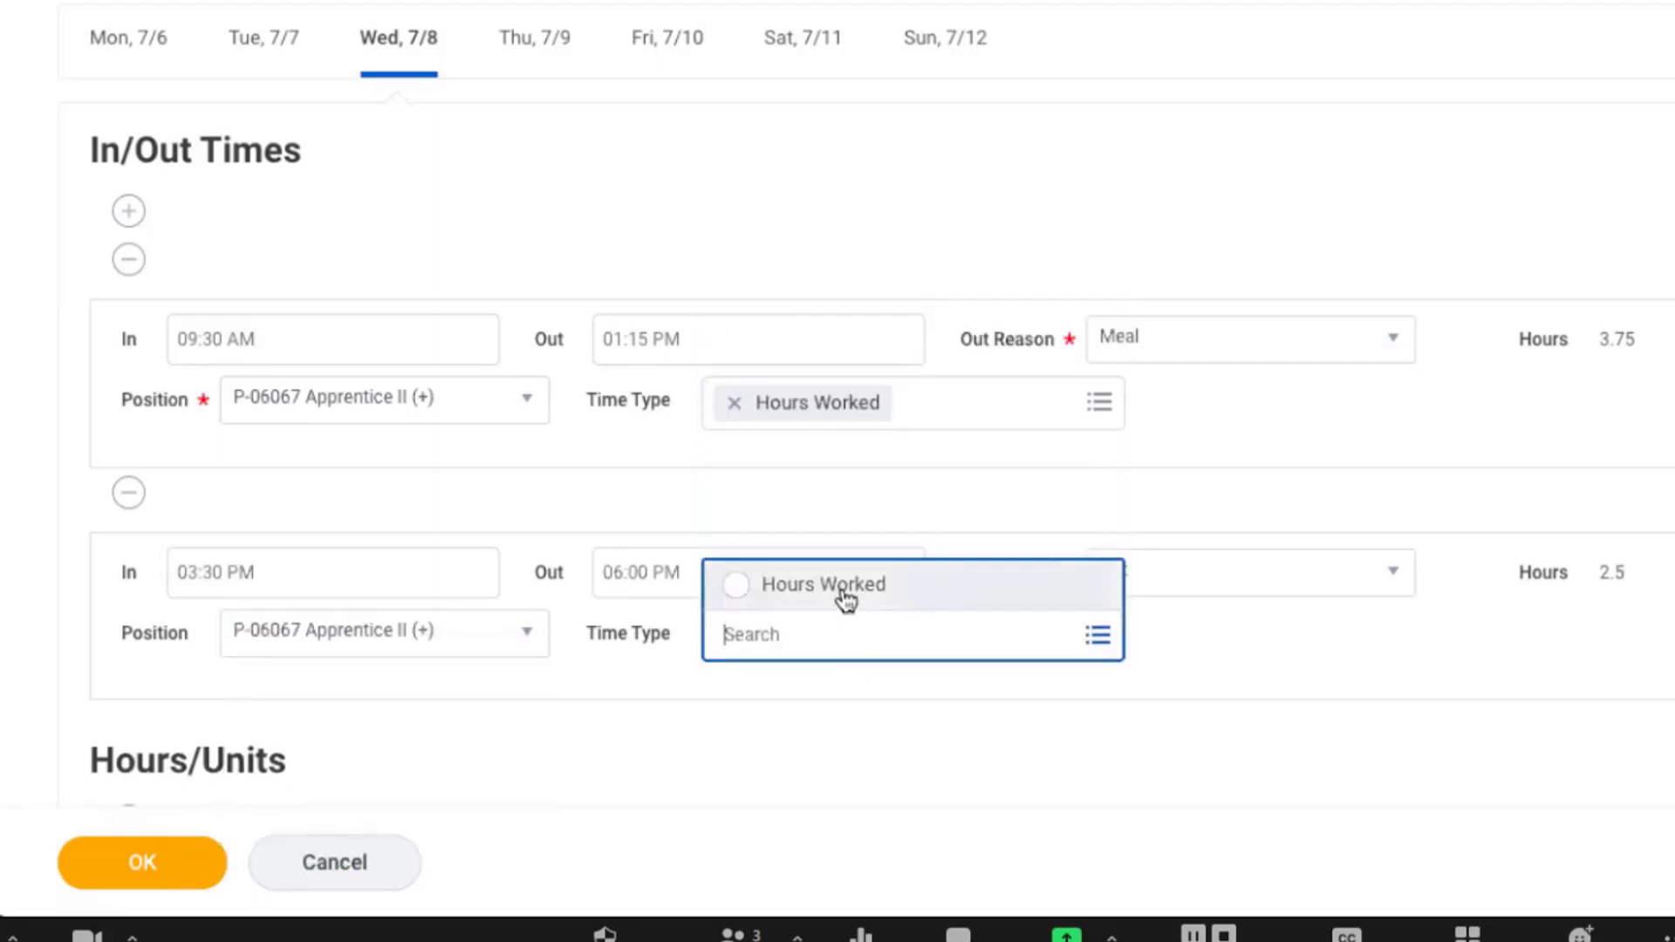
{"action": "left_click", "coordinate": [845, 595]}
{"action": "left_click", "coordinate": [1441, 748]}
{"action": "scroll", "coordinate": [1441, 748], "scroll_direction": "down", "scroll_amount": 1}
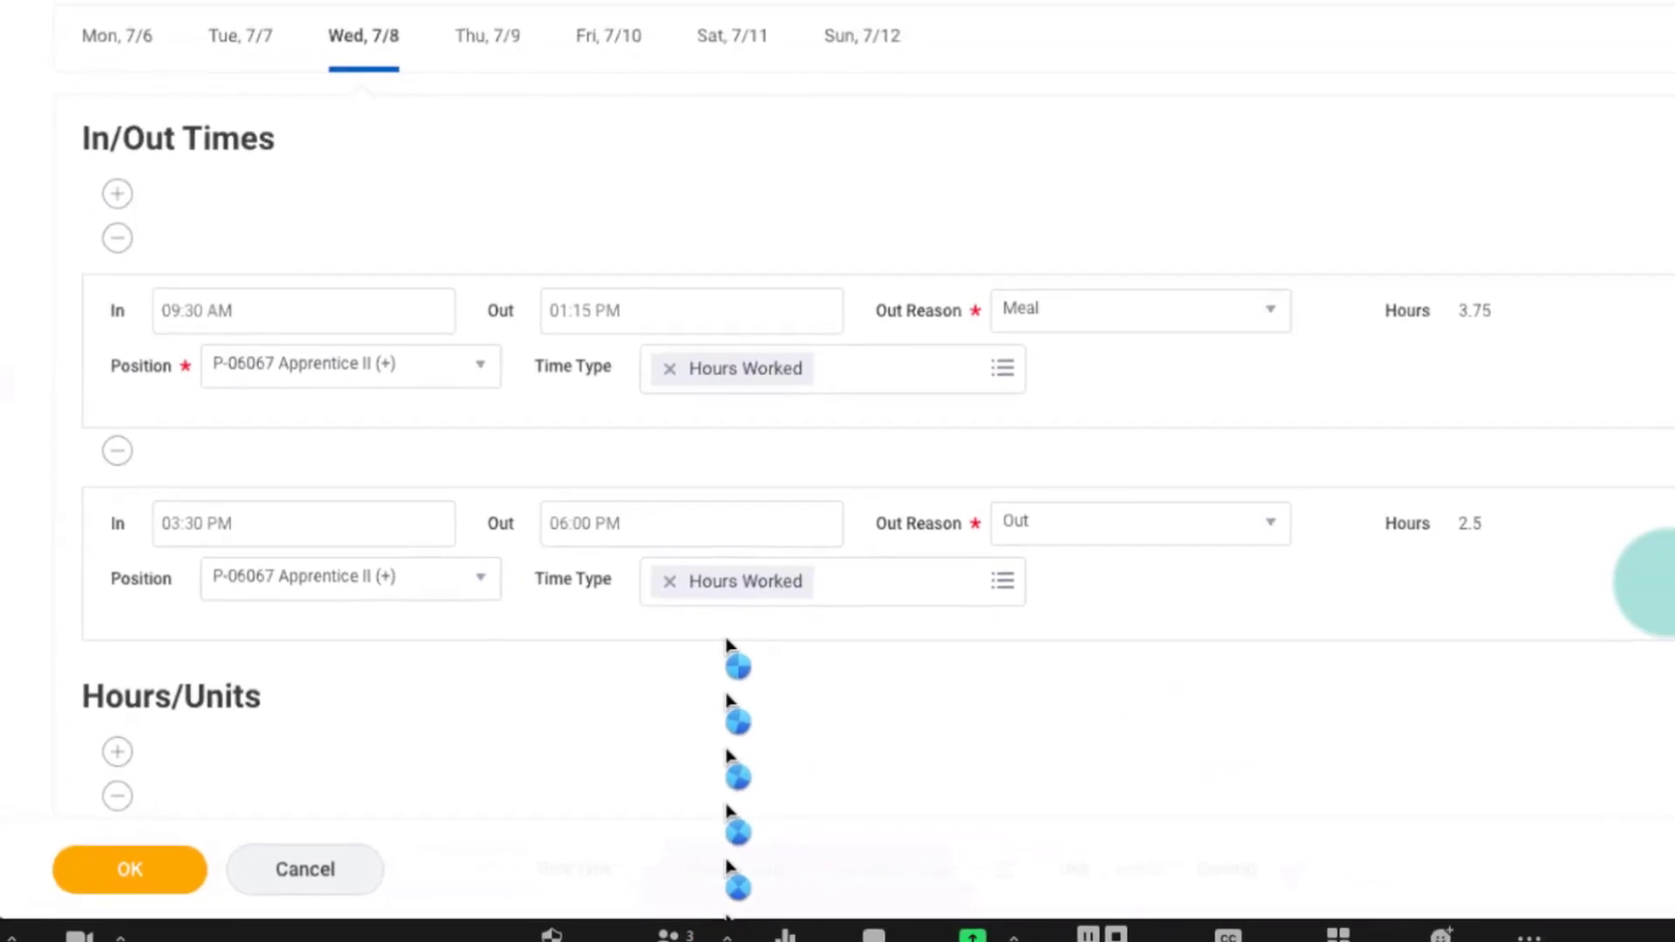
{"action": "left_click", "coordinate": [128, 870]}
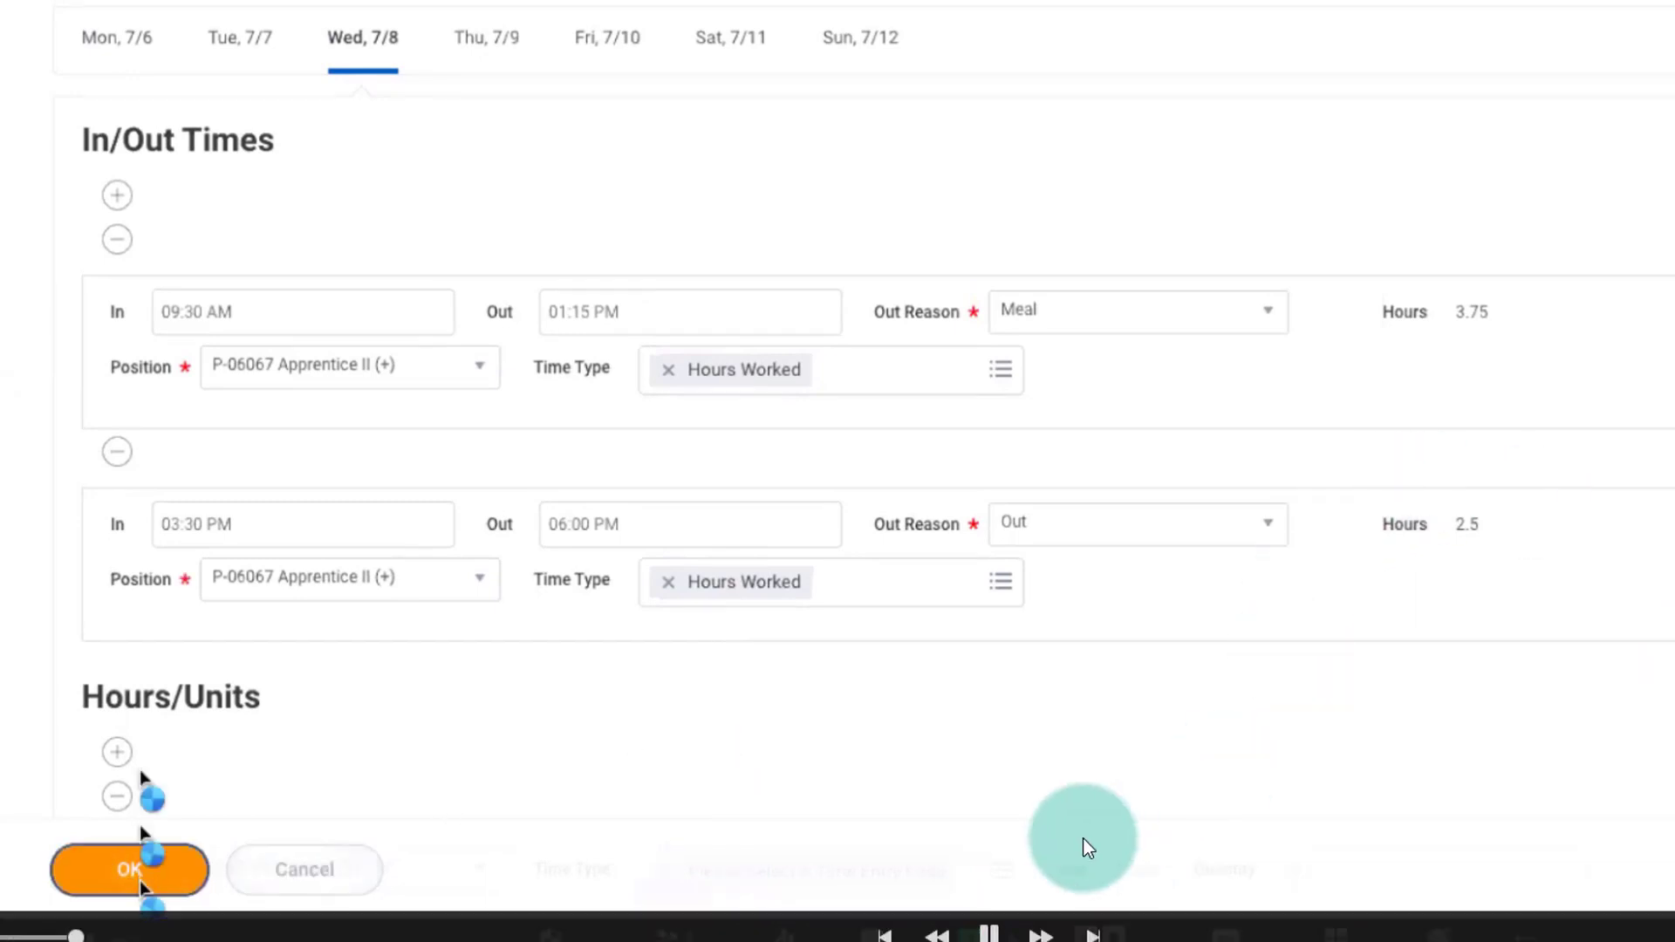
{"action": "left_click", "coordinate": [992, 938]}
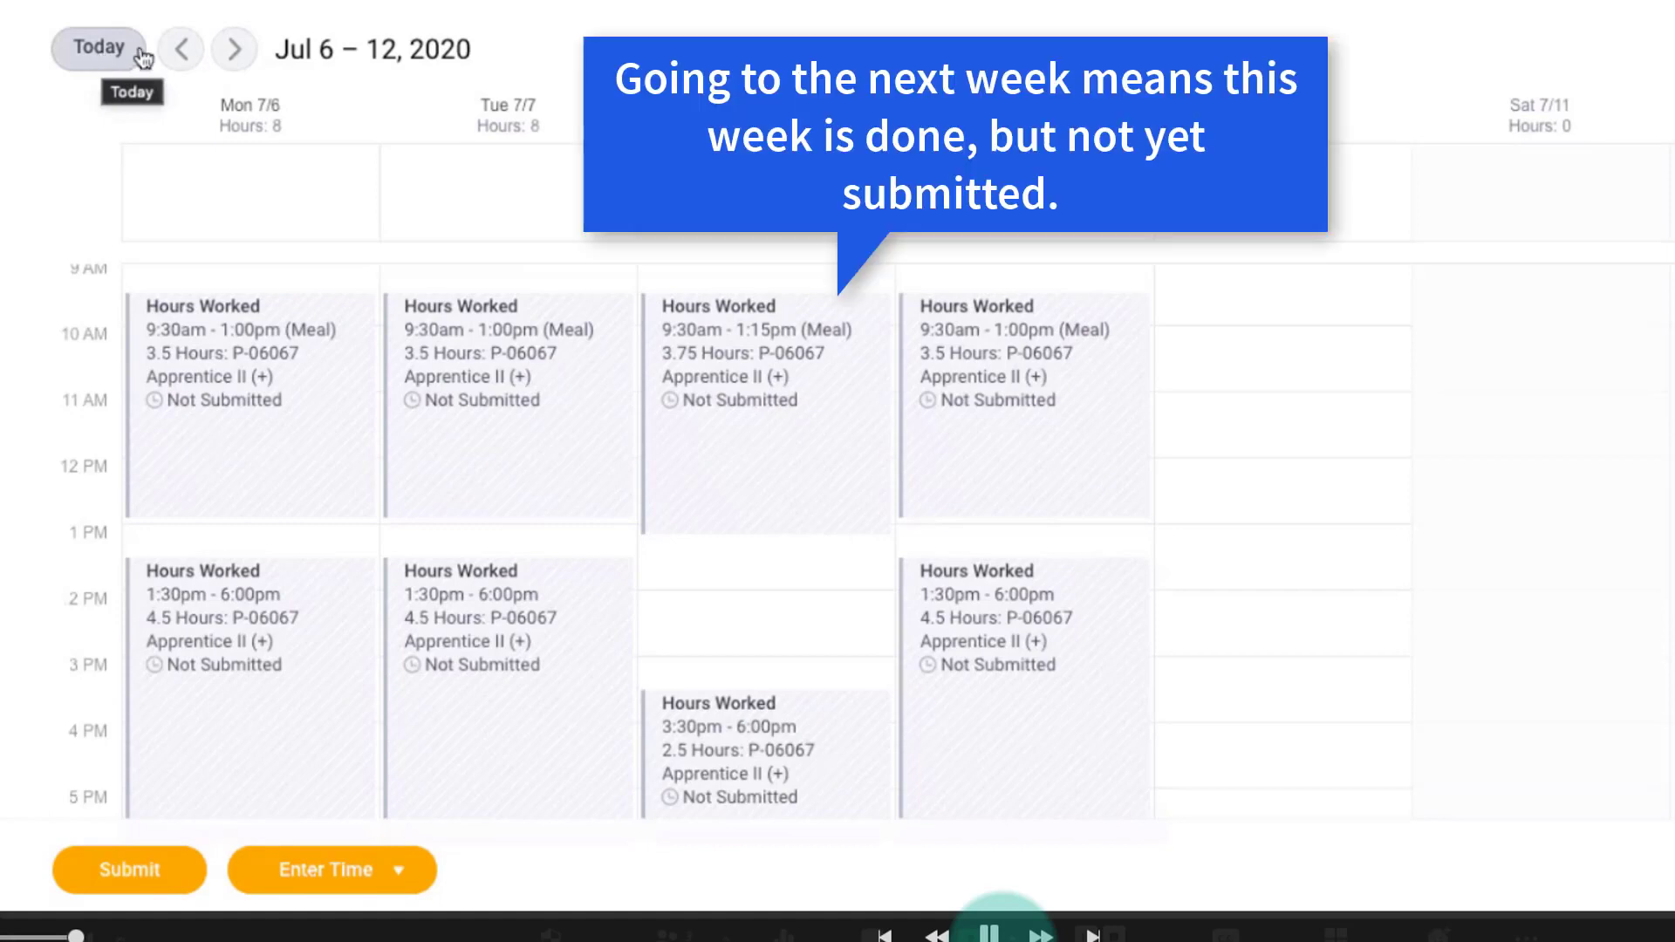
Advance the time calendar to Jul 13 – 19, 2020 and open Quick Add for that week.
{"action": "left_click", "coordinate": [236, 48]}
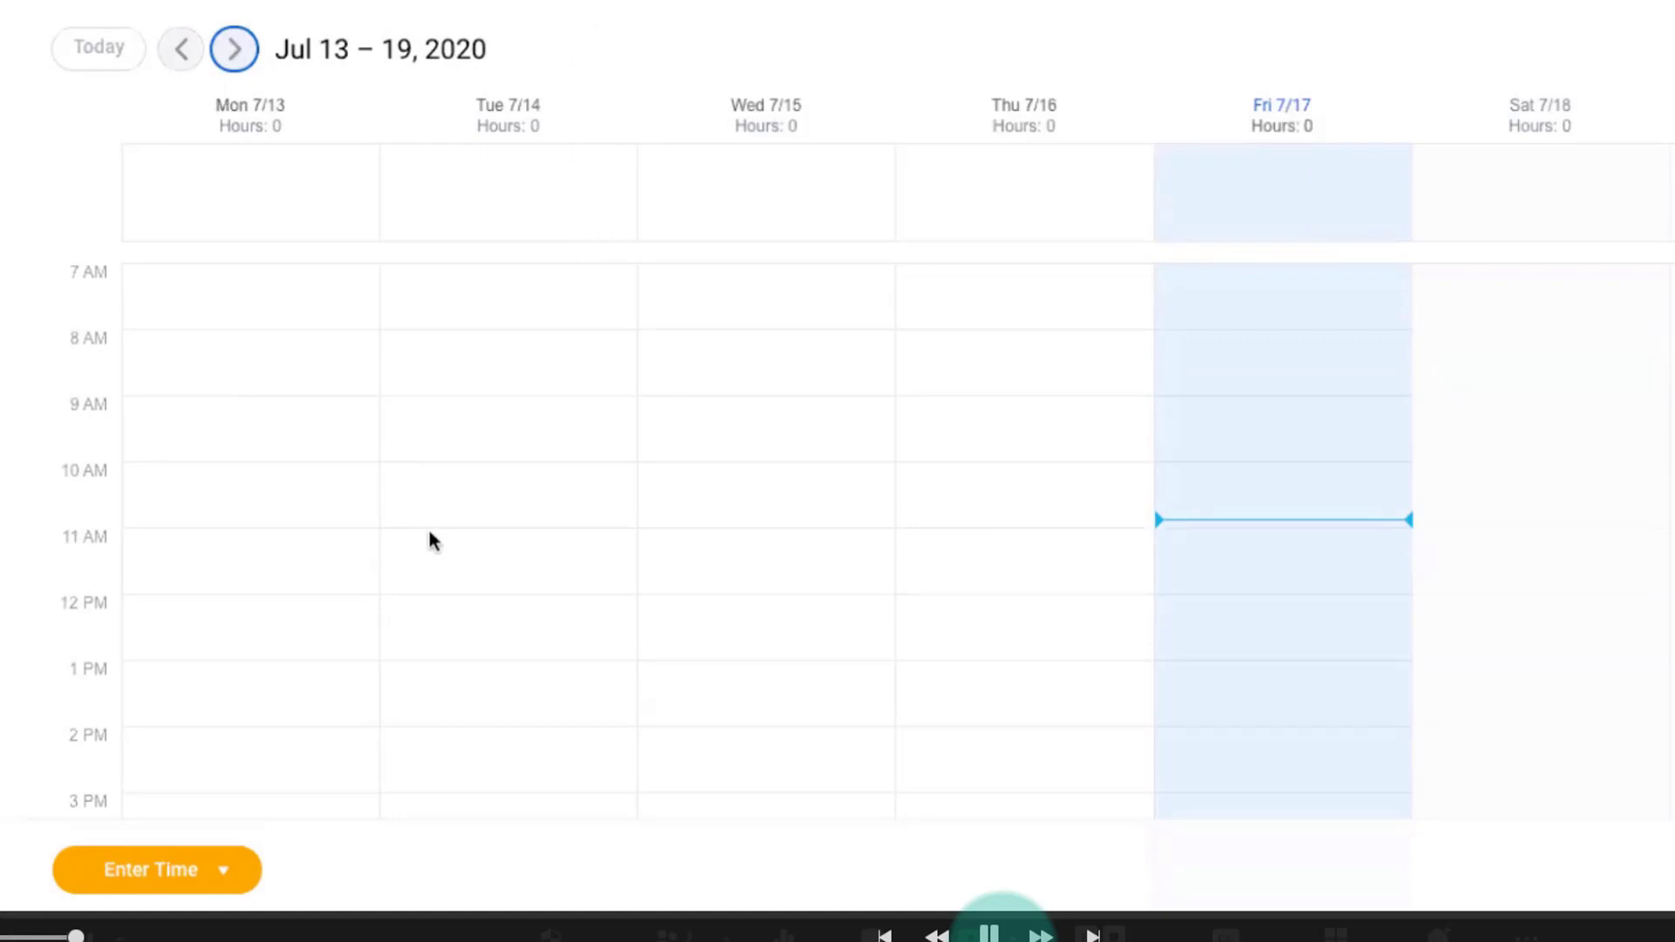
{"action": "scroll", "coordinate": [425, 532], "scroll_direction": "up", "scroll_amount": 2}
{"action": "scroll", "coordinate": [425, 533], "scroll_direction": "down", "scroll_amount": 3}
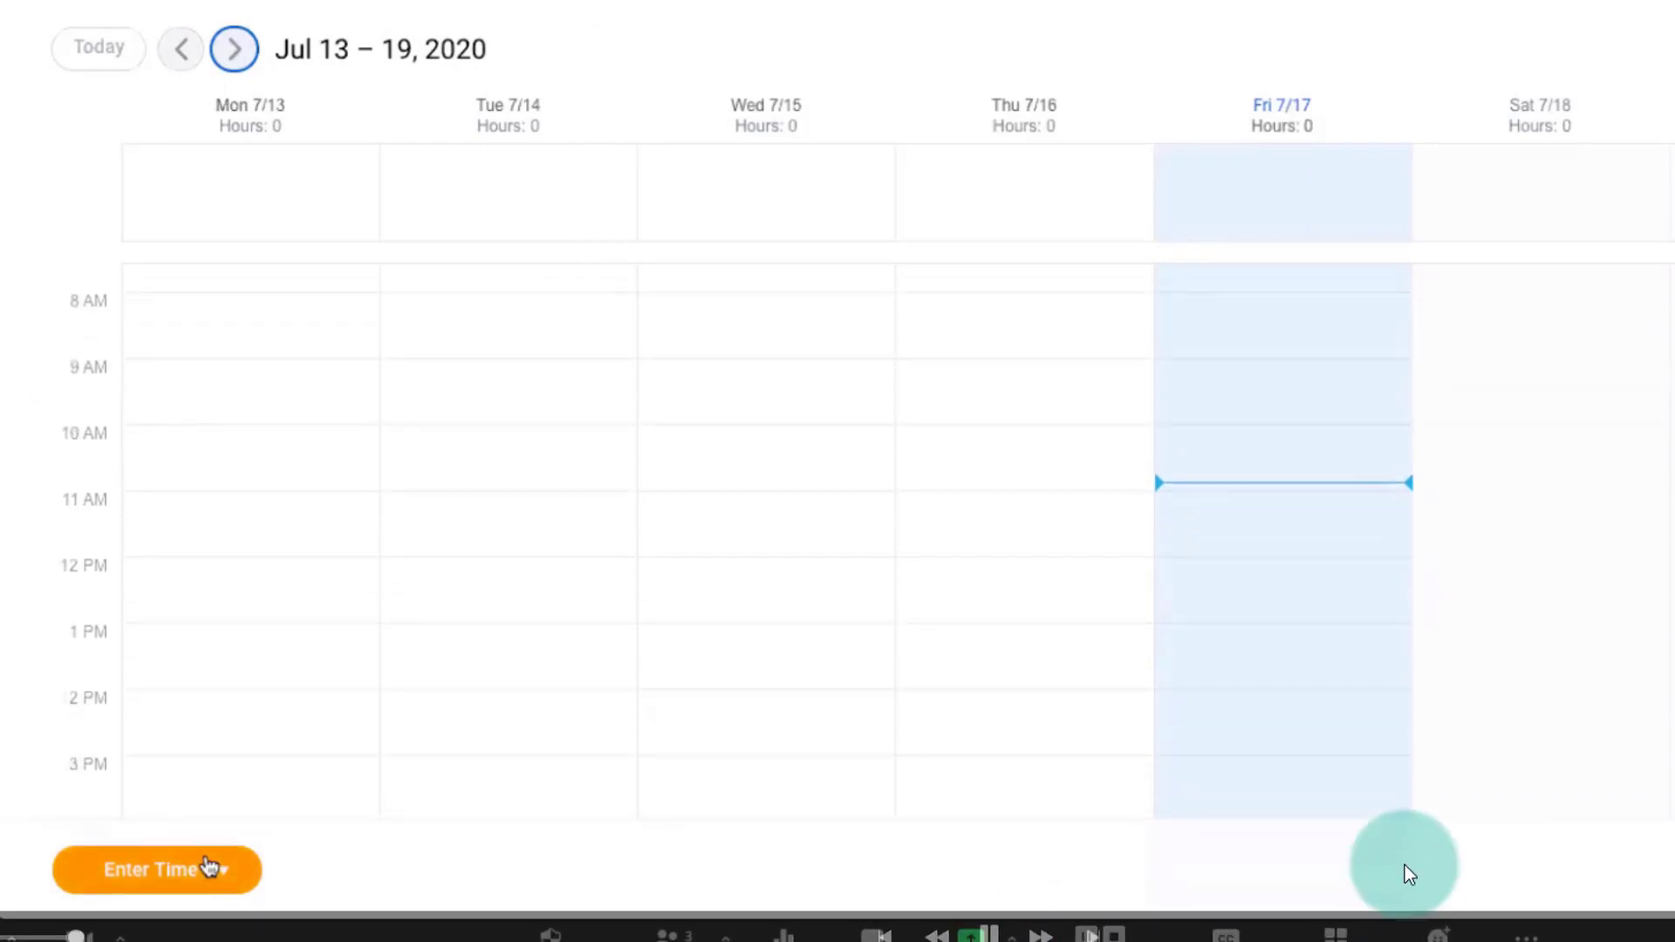
{"action": "left_click", "coordinate": [210, 866]}
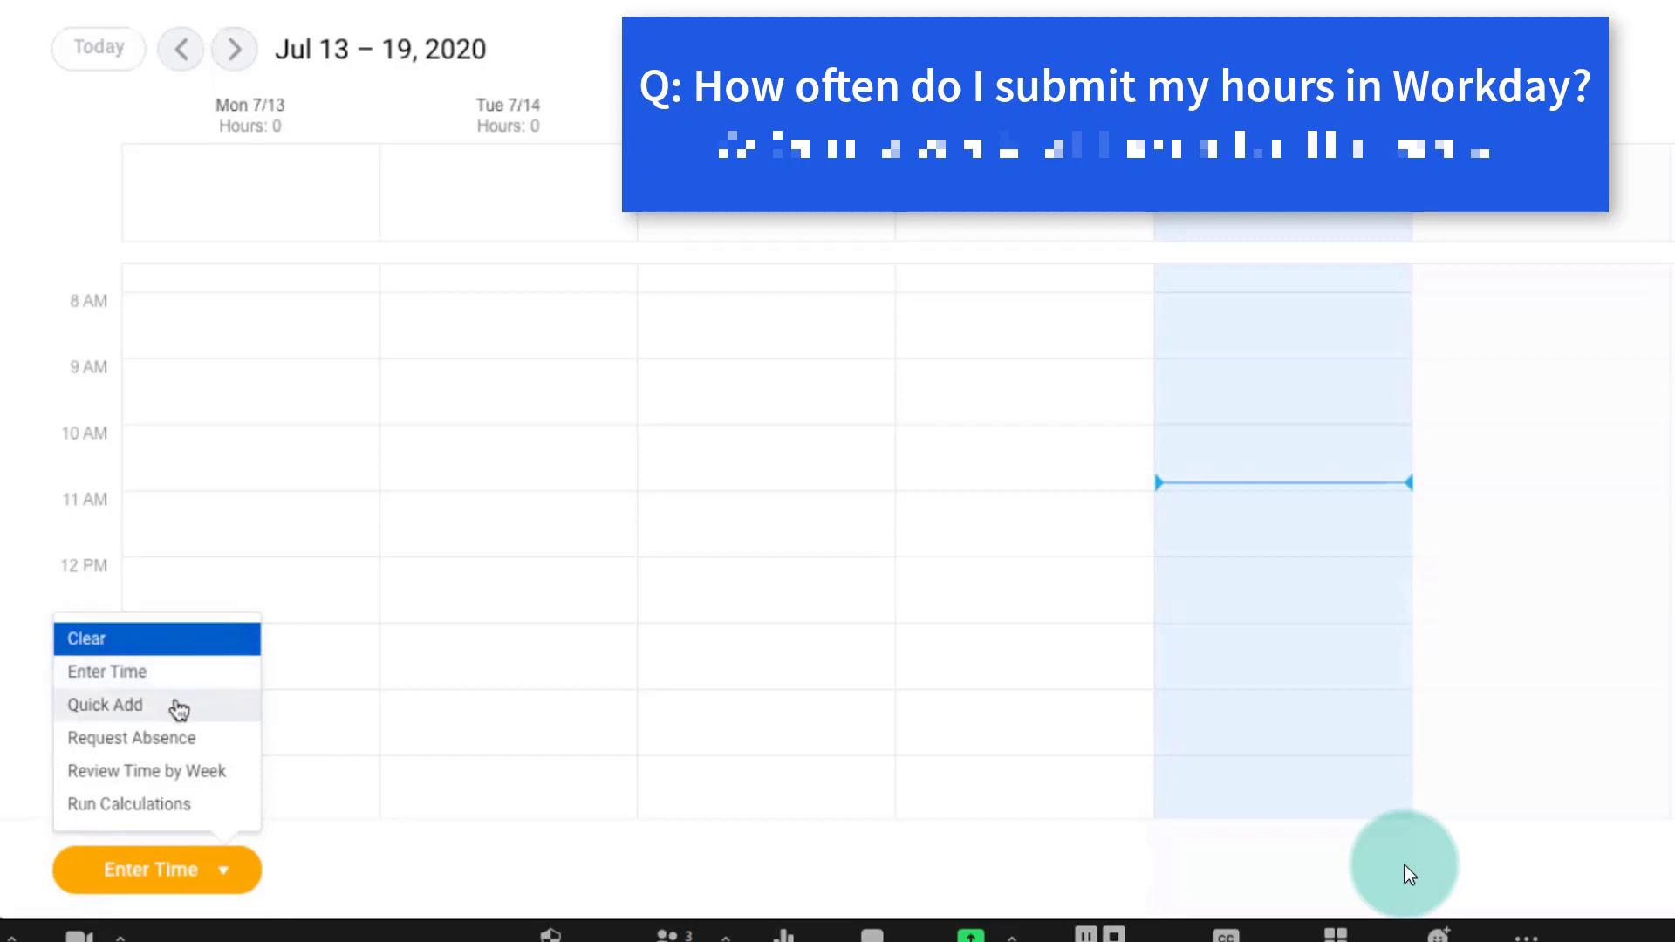
{"action": "left_click", "coordinate": [179, 708]}
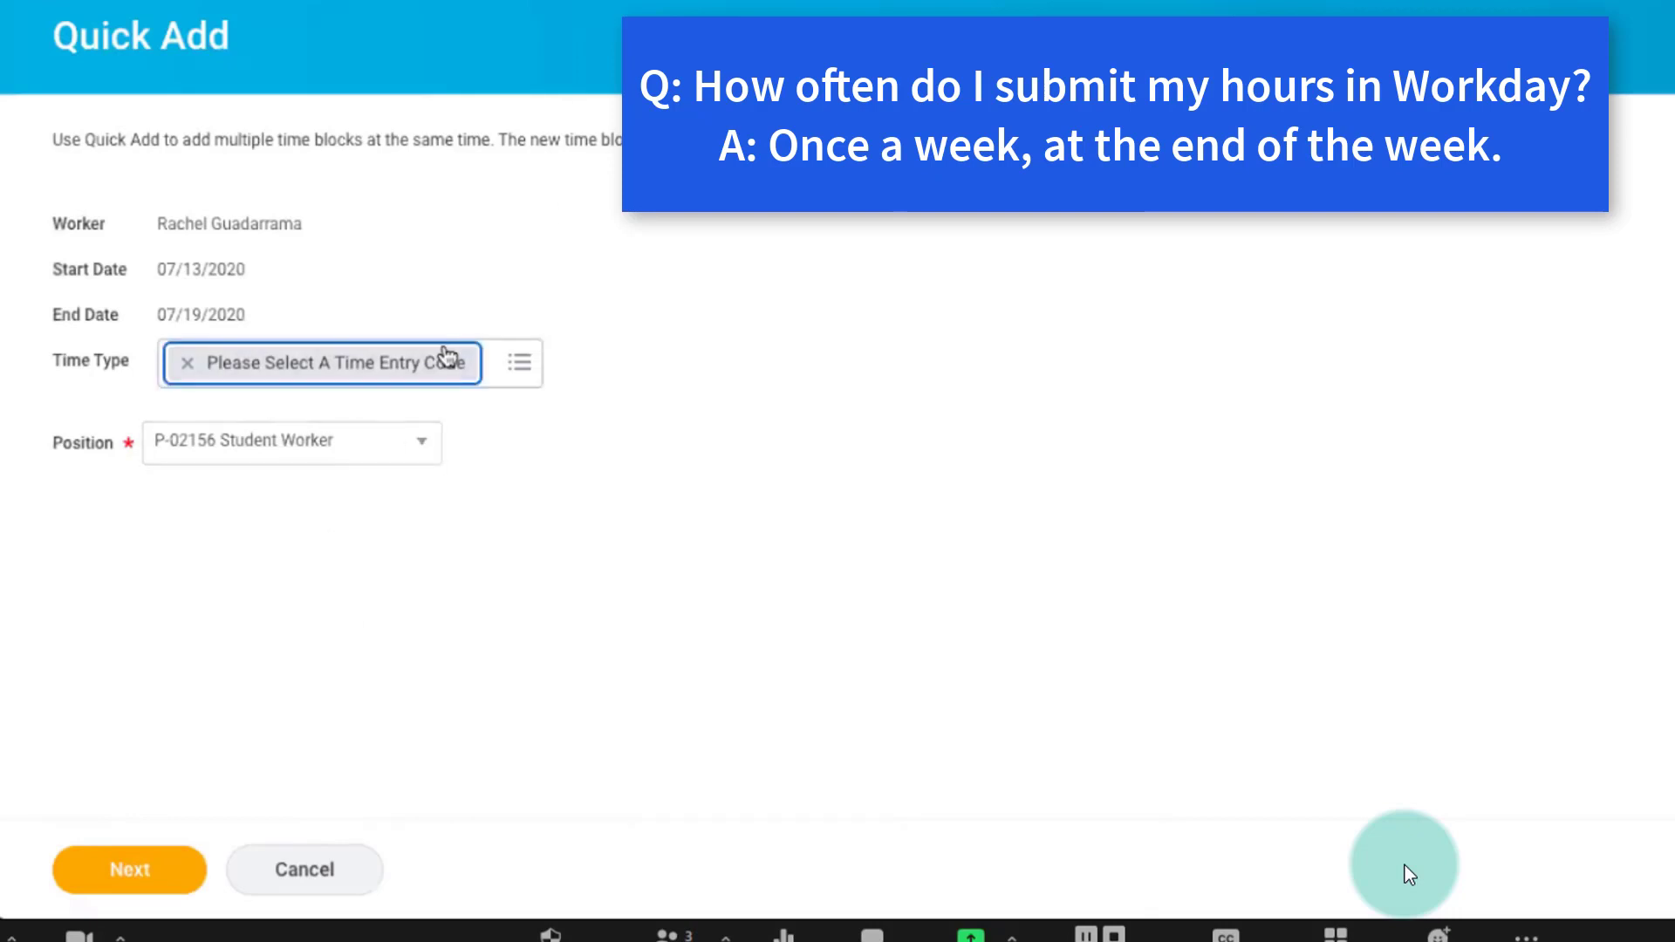
Choose time type Hours Worked and position P-06067 Apprentice II (+) for the Quick Add, and continue to the times.
{"action": "left_click", "coordinate": [508, 366]}
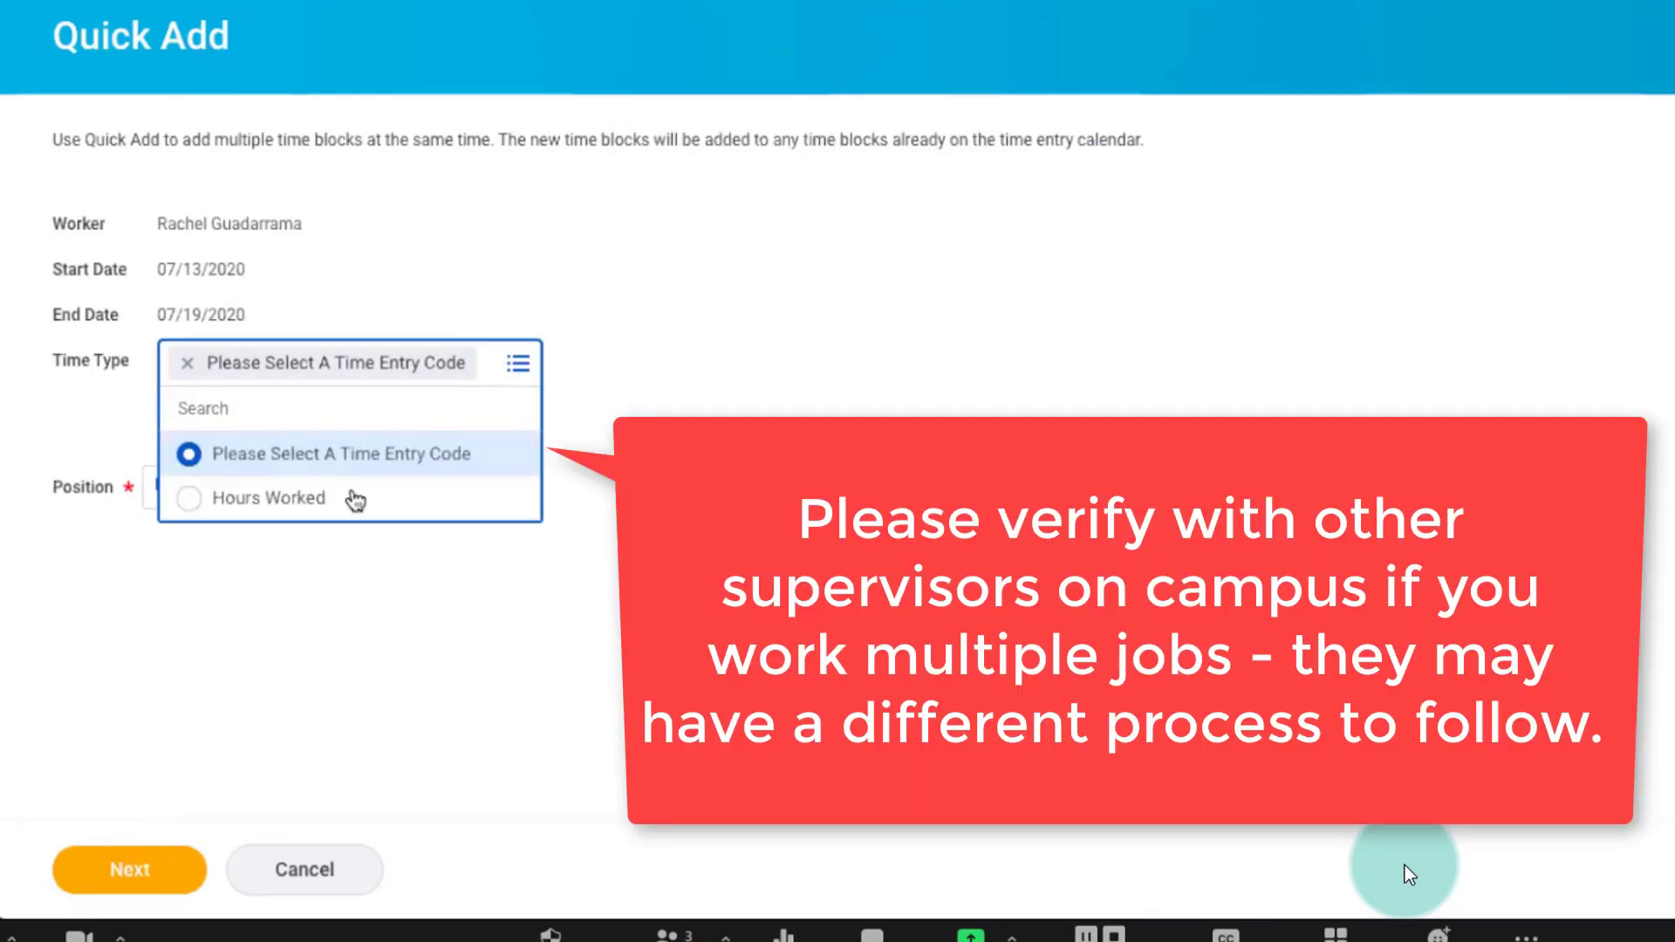
{"action": "left_click", "coordinate": [342, 495]}
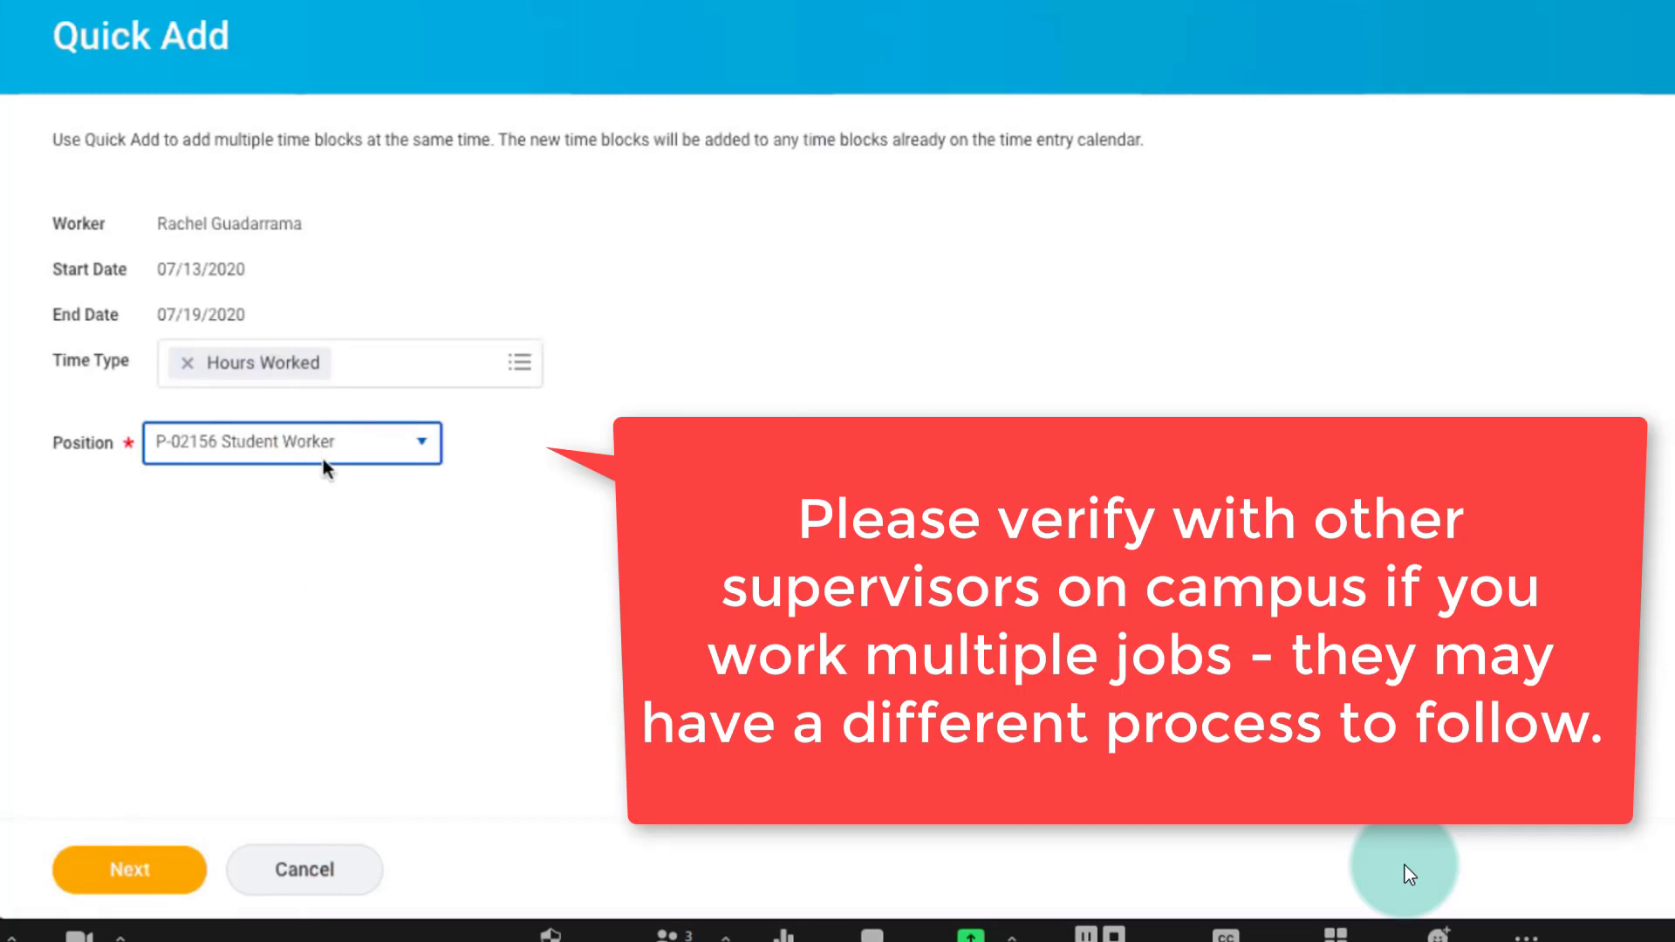
{"action": "left_click", "coordinate": [329, 453]}
{"action": "left_click", "coordinate": [325, 628]}
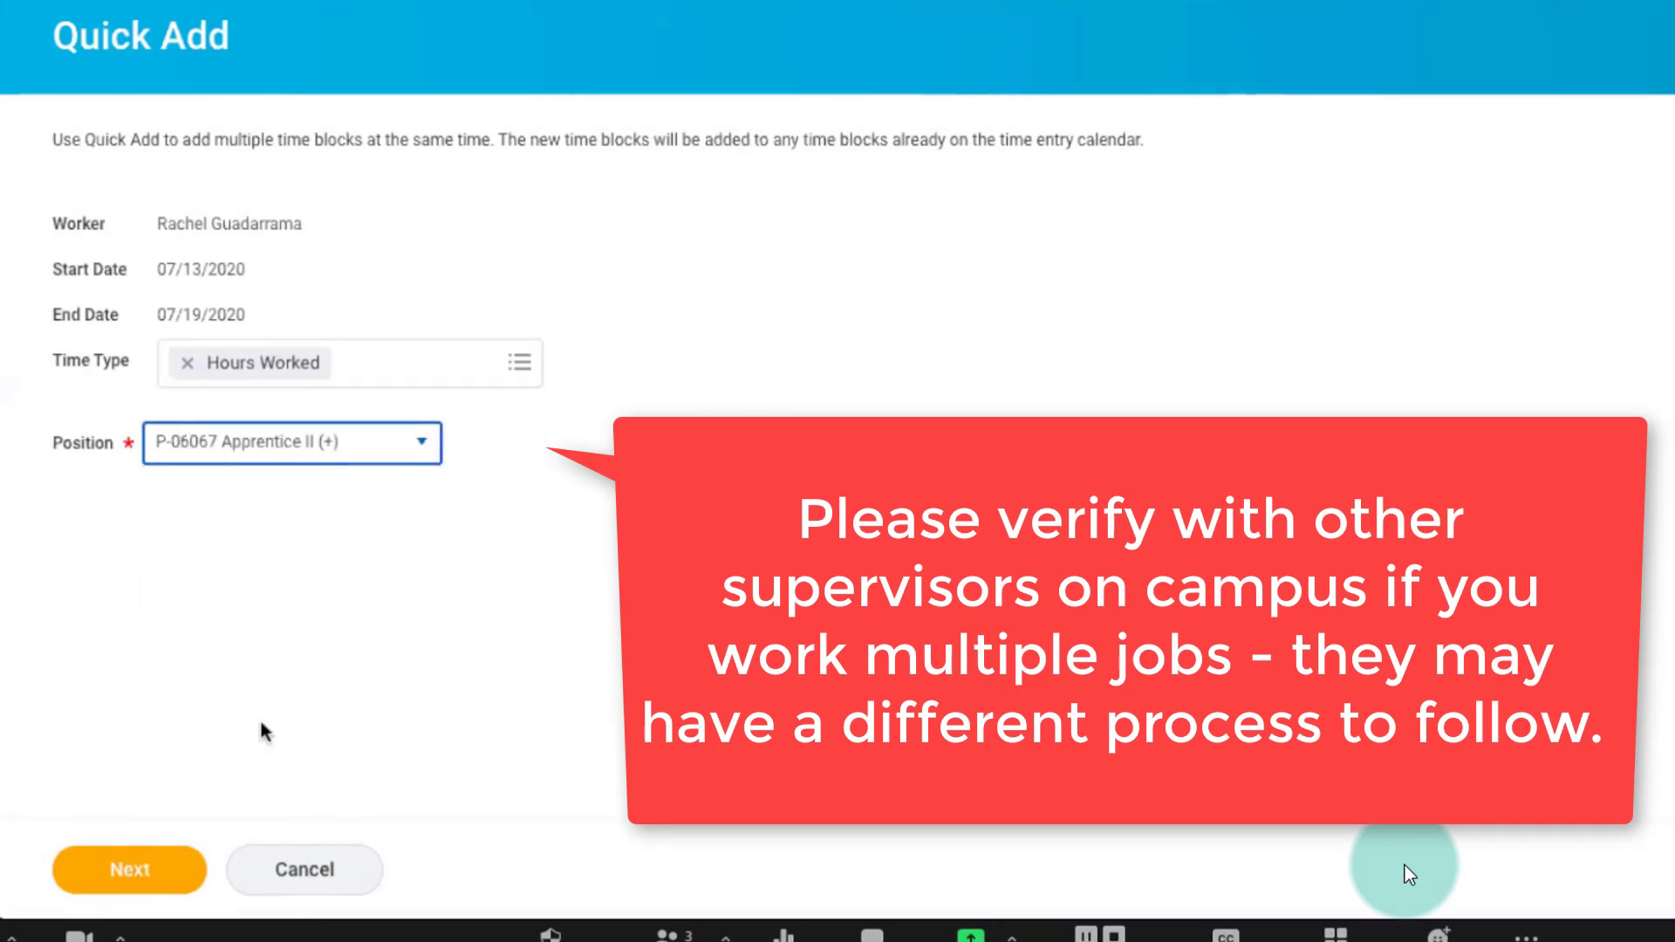
{"action": "left_click", "coordinate": [139, 874]}
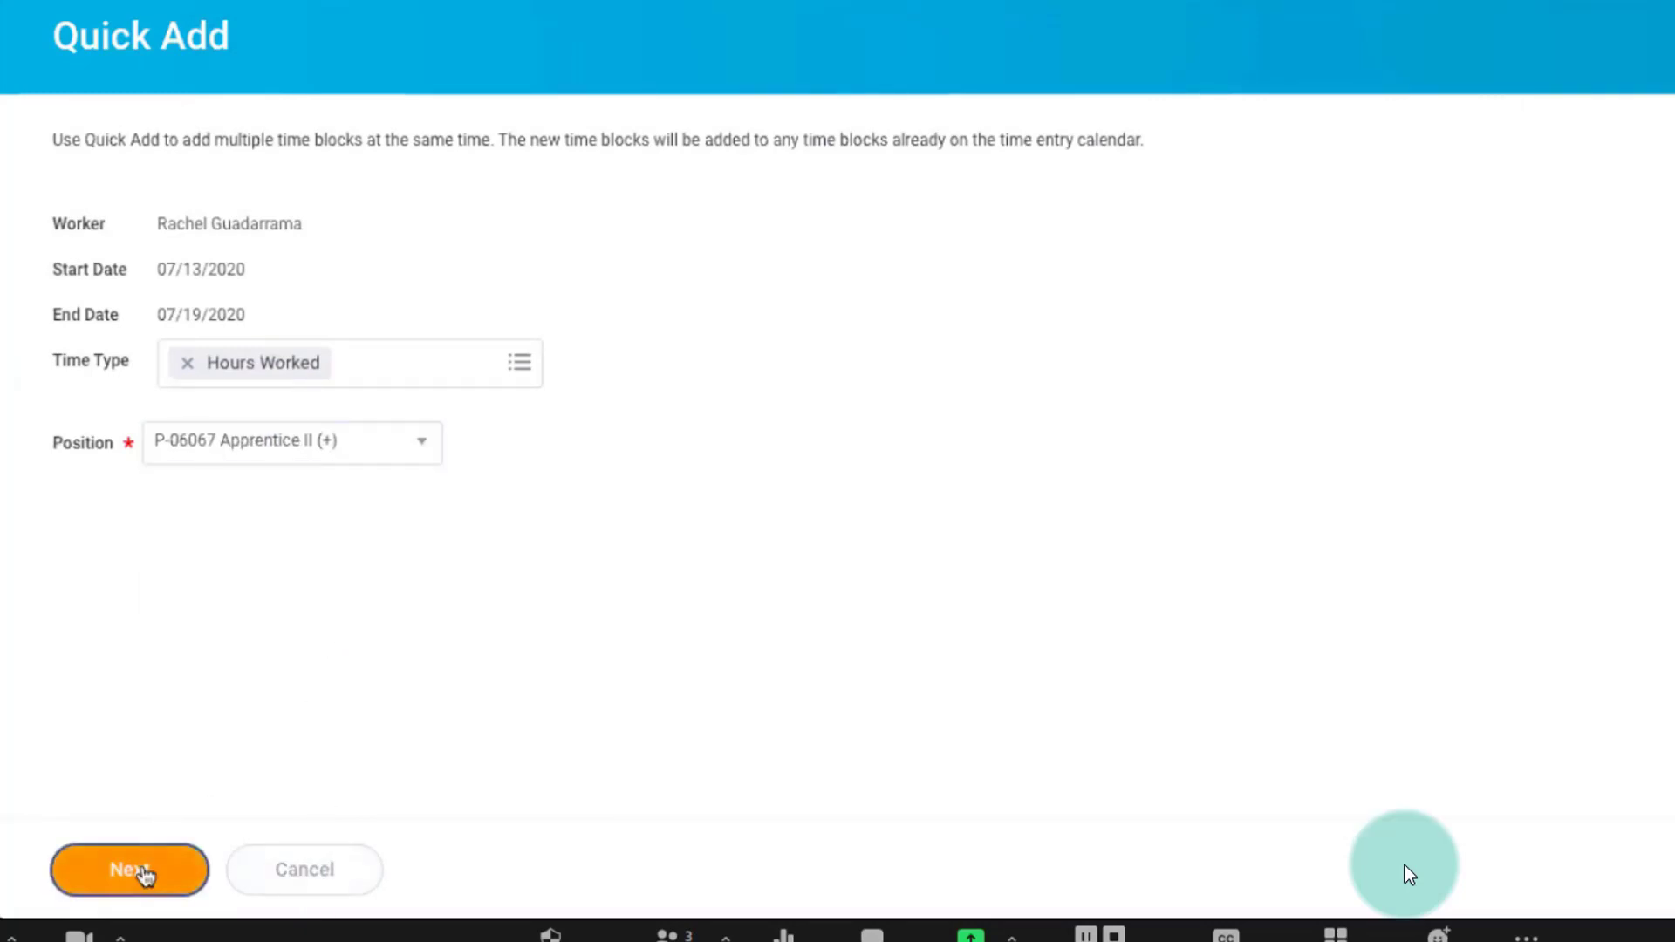
Enter the first time block from 9:30 AM to 1:00 PM with Meal as the out reason.
{"action": "left_click", "coordinate": [368, 408]}
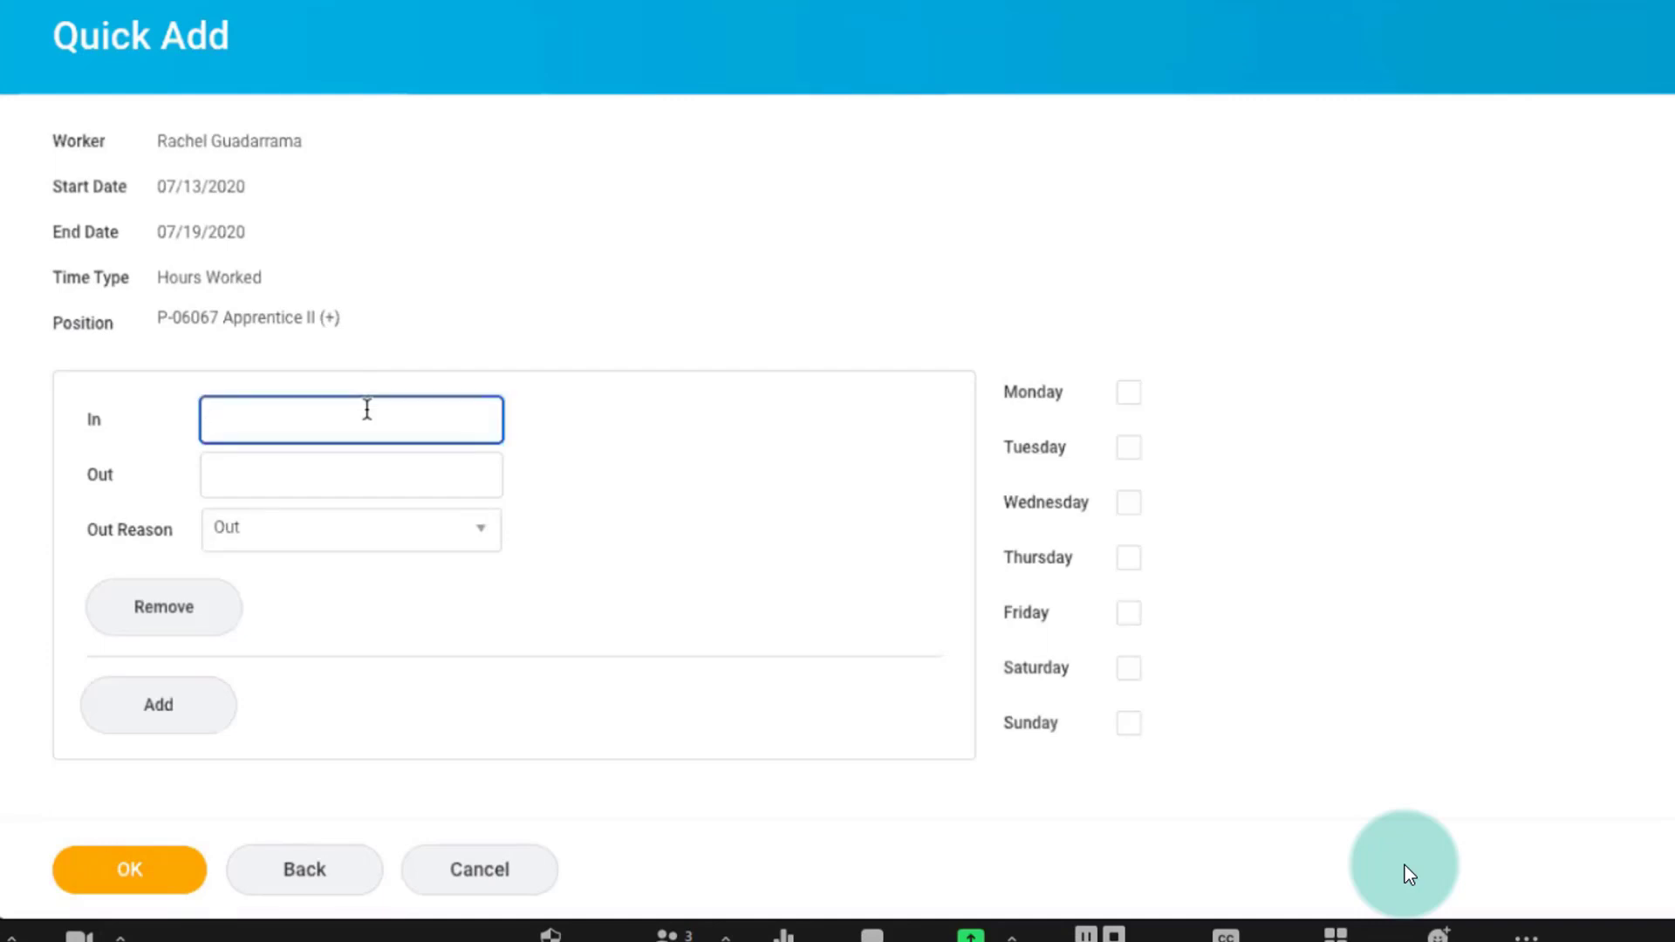
{"action": "type", "text": "9:30"}
{"action": "key", "text": "Tab"}
{"action": "type", "text": "1:00"}
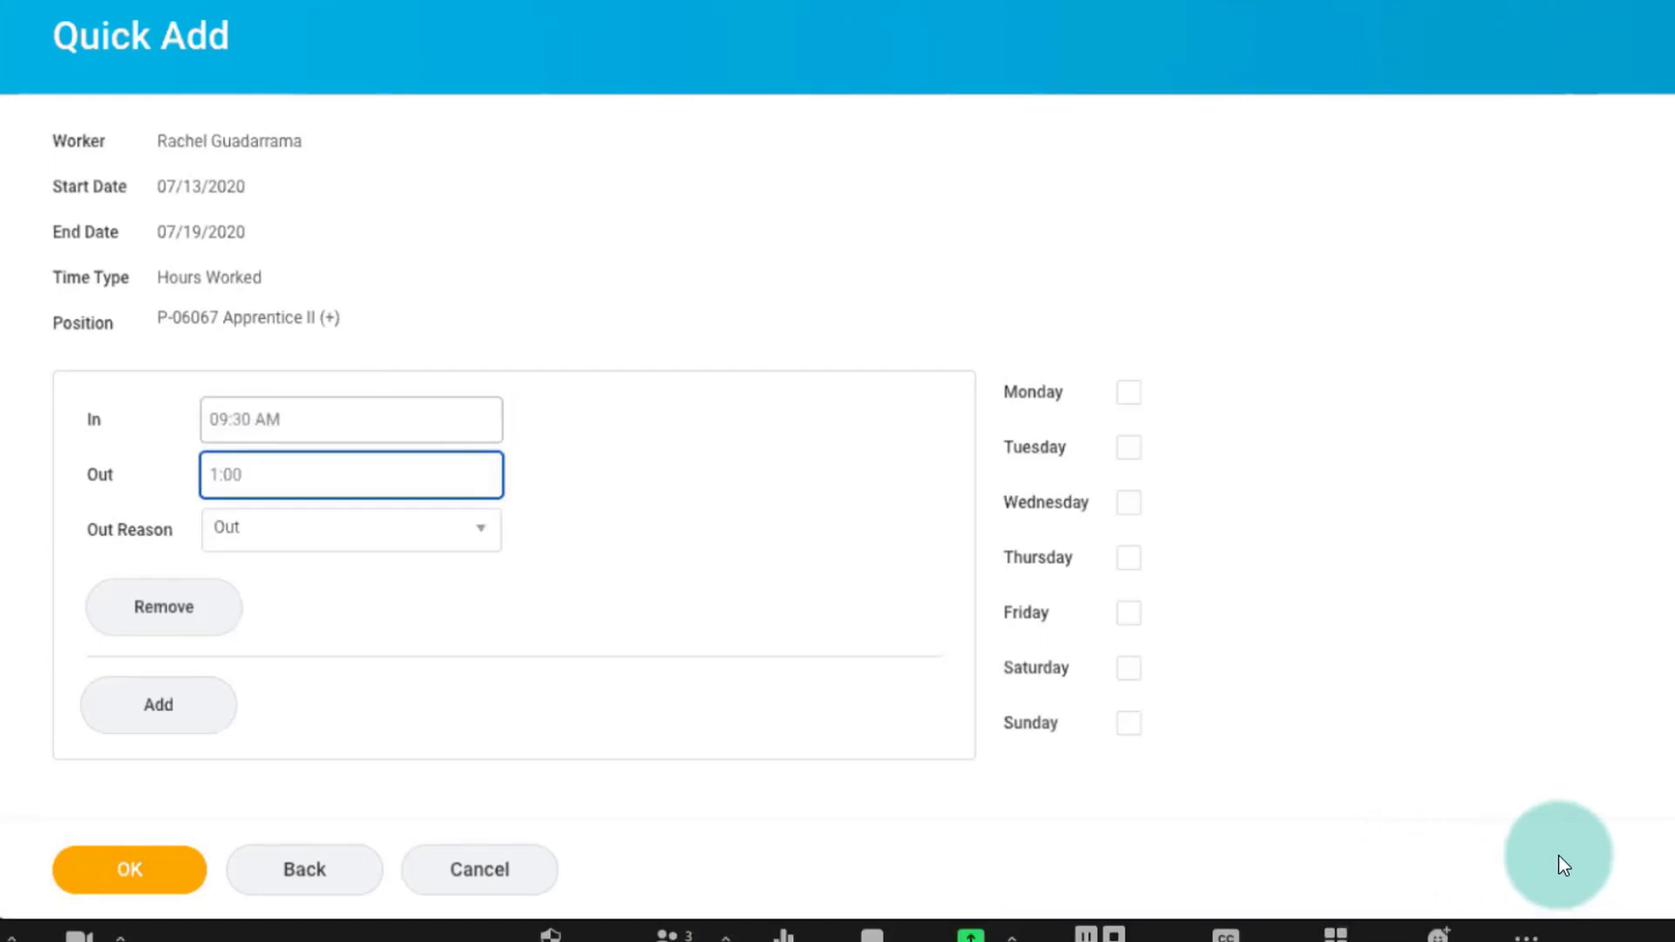
{"action": "left_click", "coordinate": [341, 547]}
{"action": "left_click", "coordinate": [292, 629]}
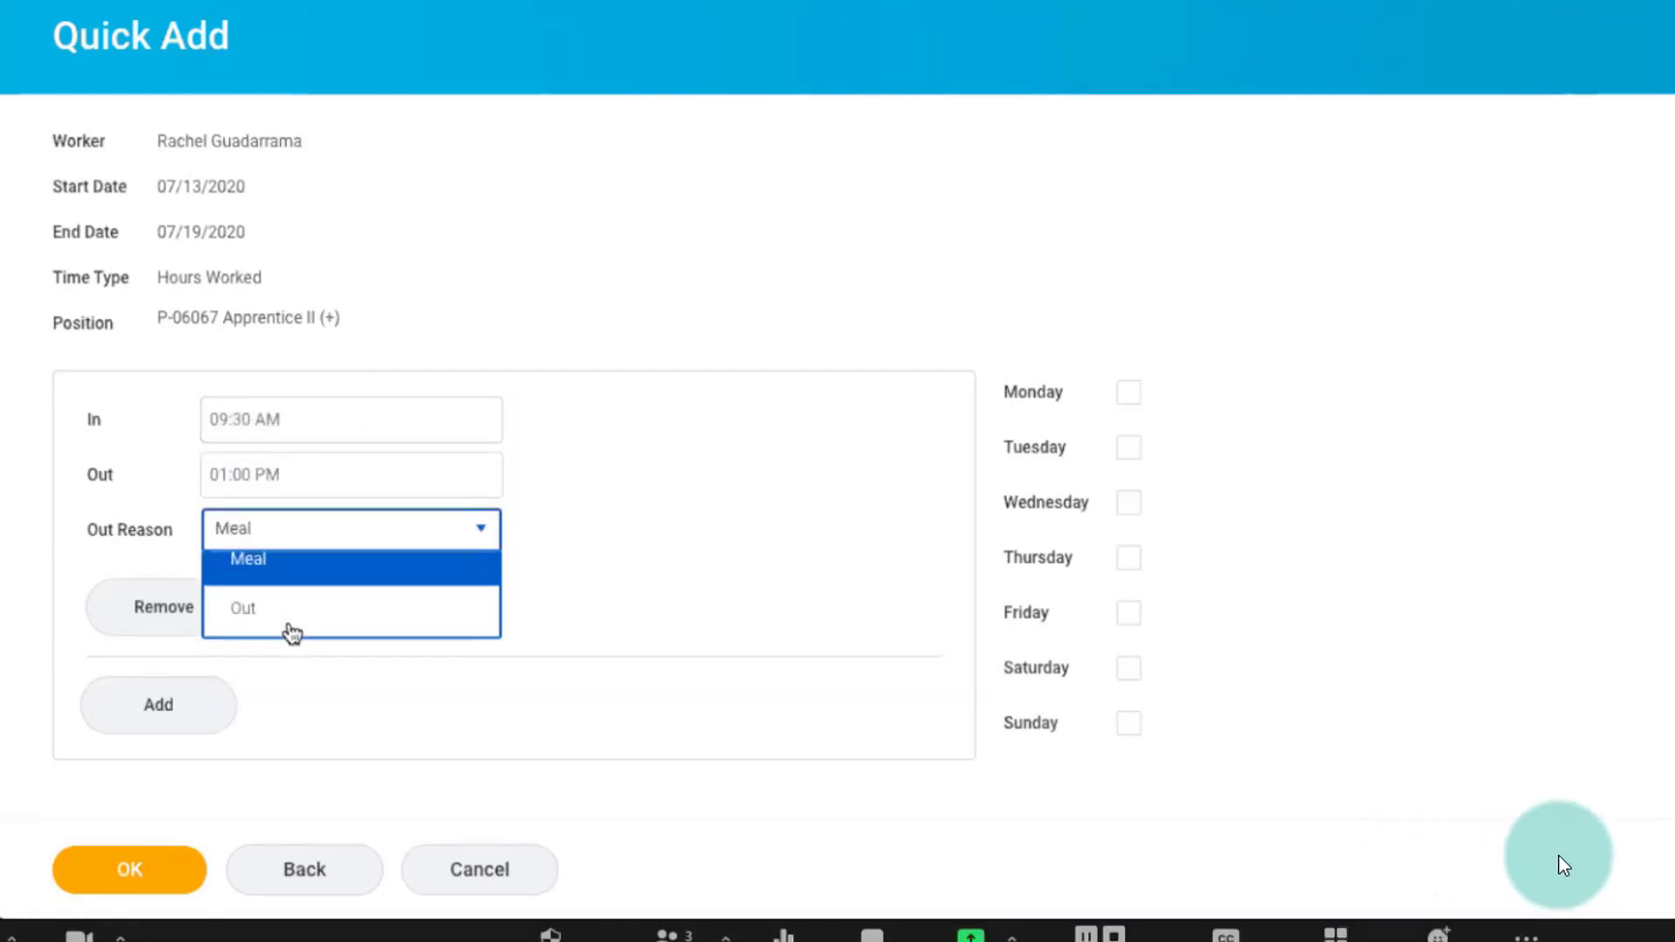
Apply the hours to Monday, Tuesday and Thursday, and save them with an added second time block.
{"action": "left_click", "coordinate": [1128, 394]}
{"action": "left_click", "coordinate": [1128, 447]}
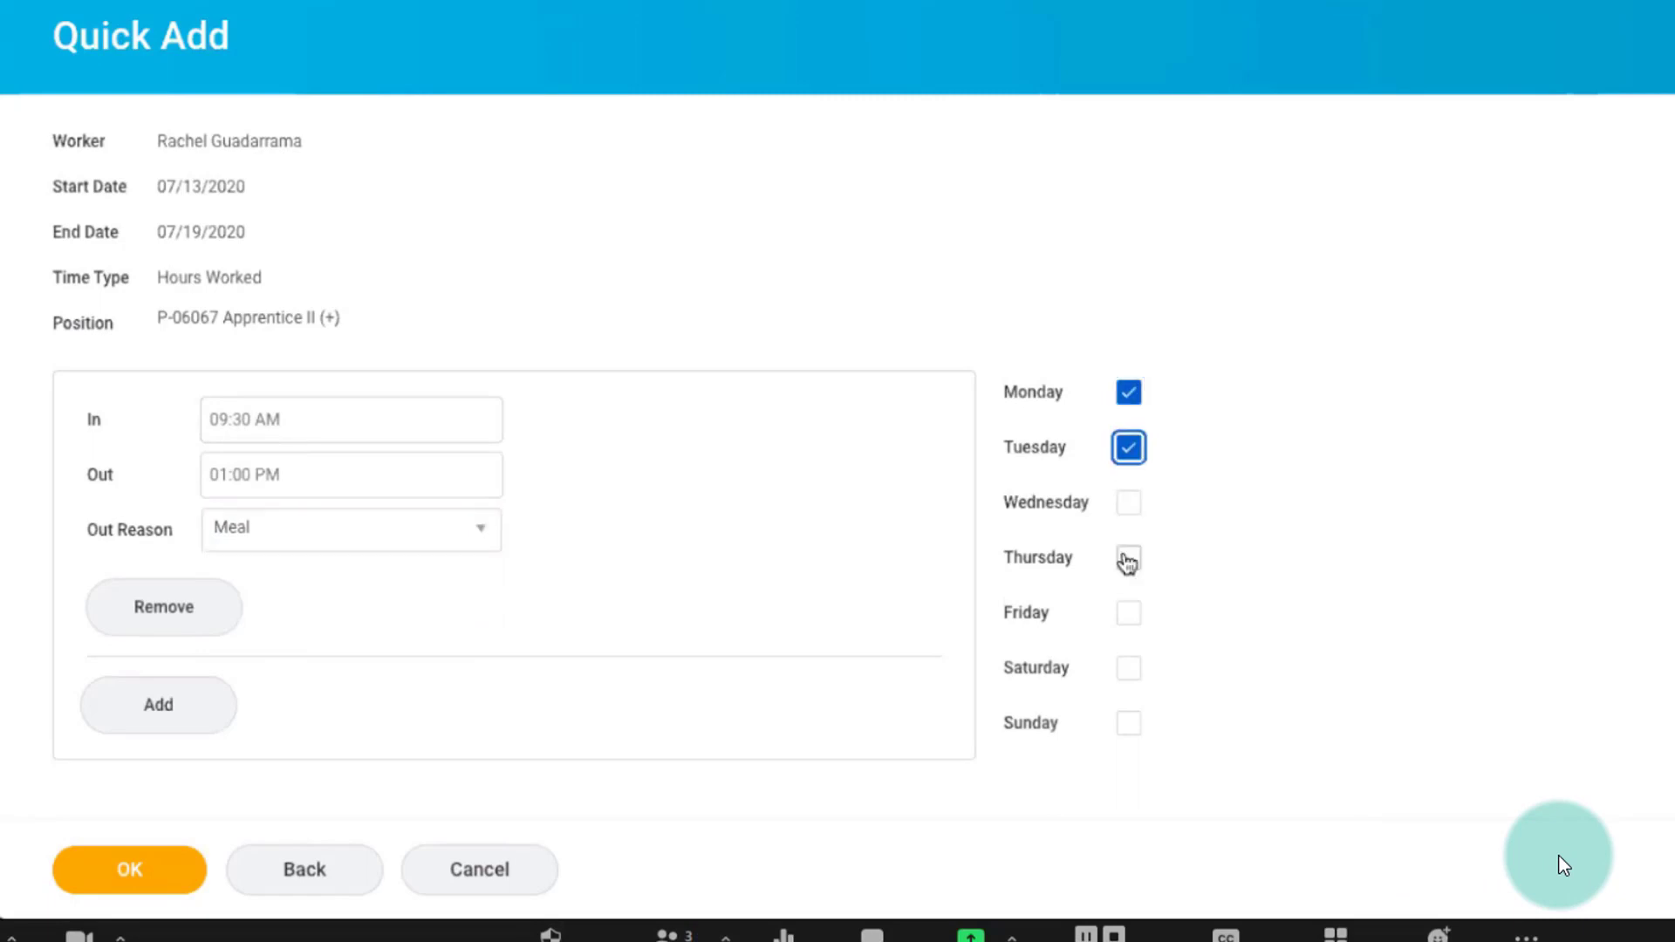
{"action": "left_click", "coordinate": [1126, 561]}
{"action": "left_click", "coordinate": [186, 703]}
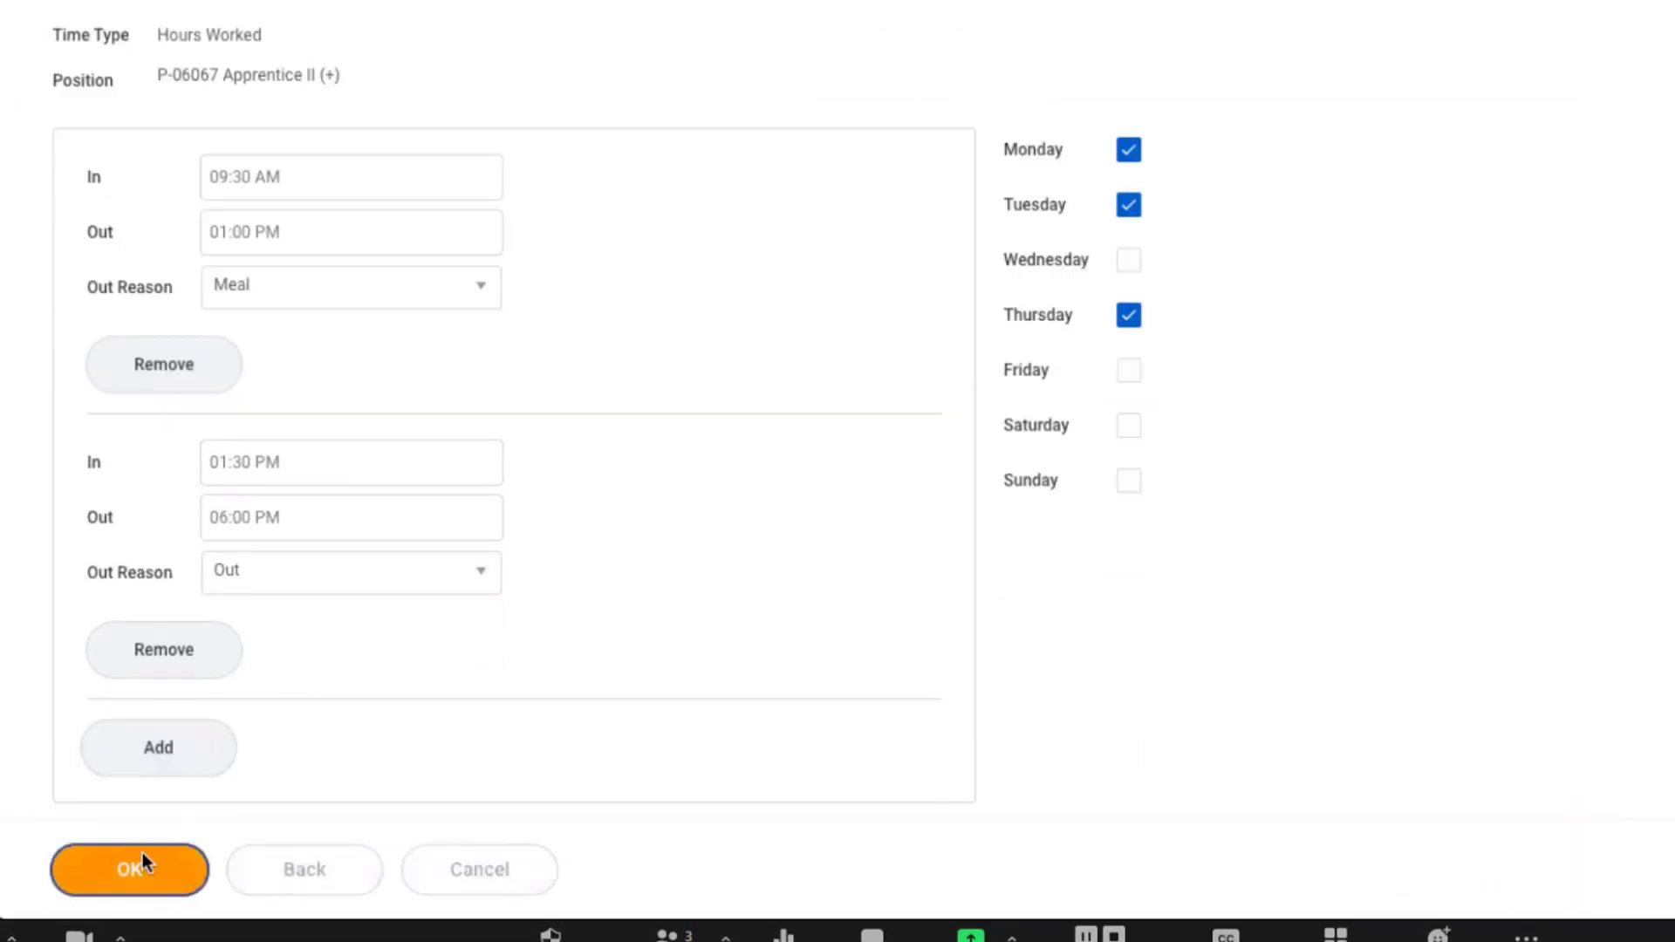
{"action": "left_click", "coordinate": [142, 868]}
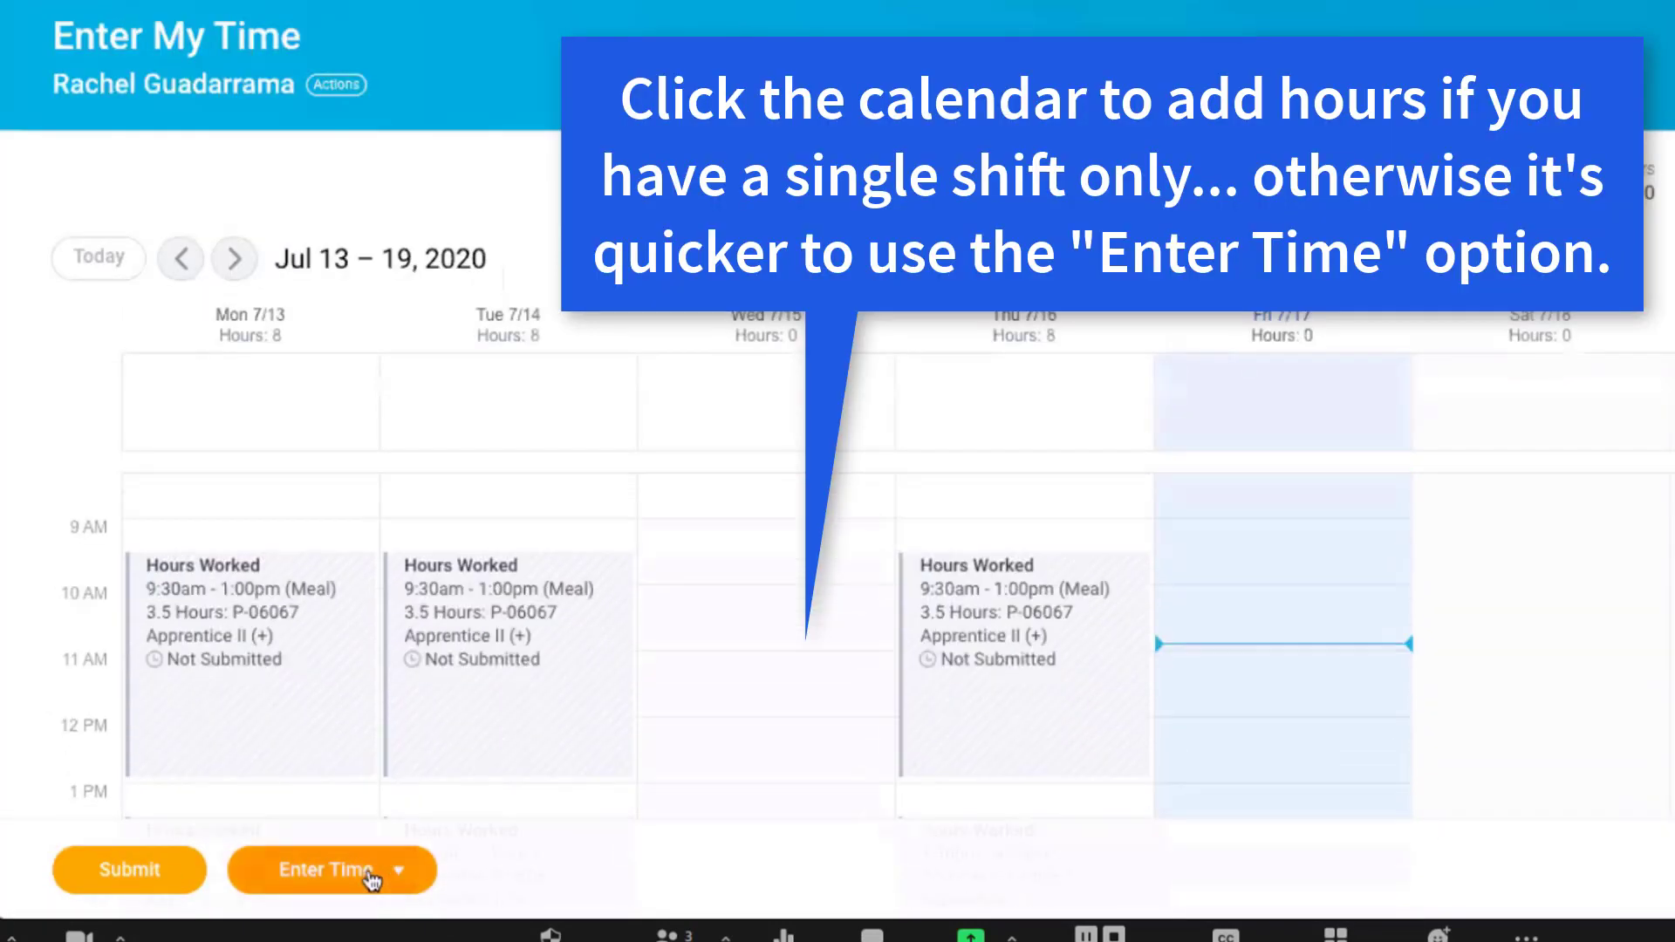
Start another Quick Add for the same week with time type Hours Worked and position P-06067 Apprentice II (+).
{"action": "left_click", "coordinate": [370, 873]}
{"action": "left_click", "coordinate": [373, 714]}
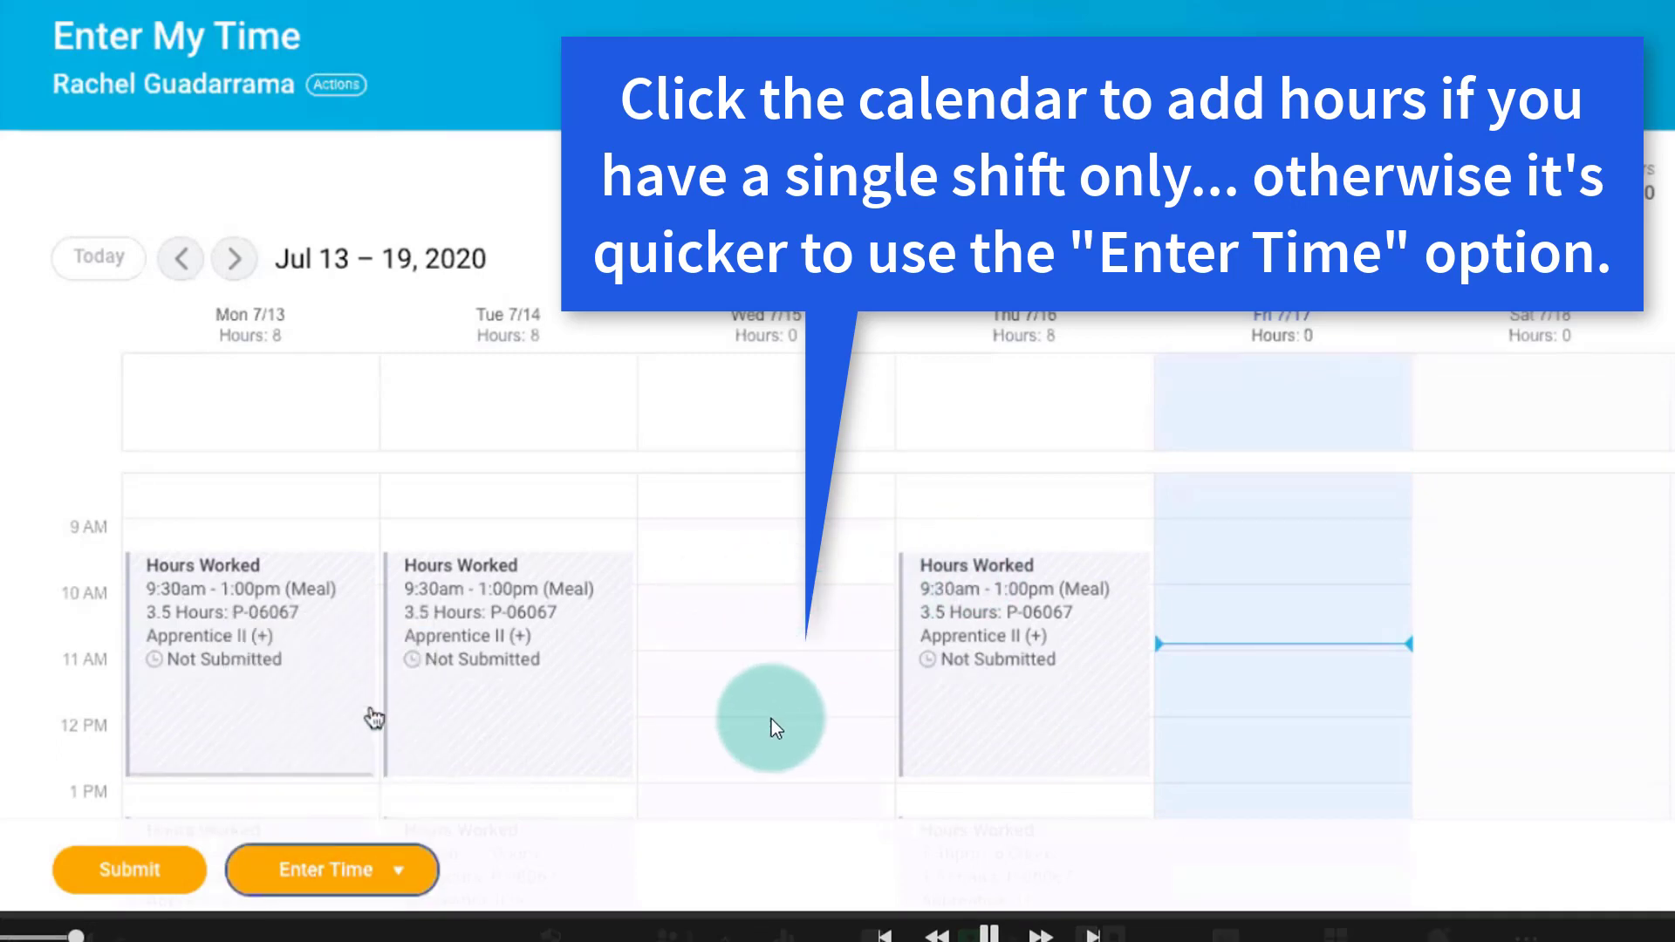
{"action": "left_click", "coordinate": [463, 382]}
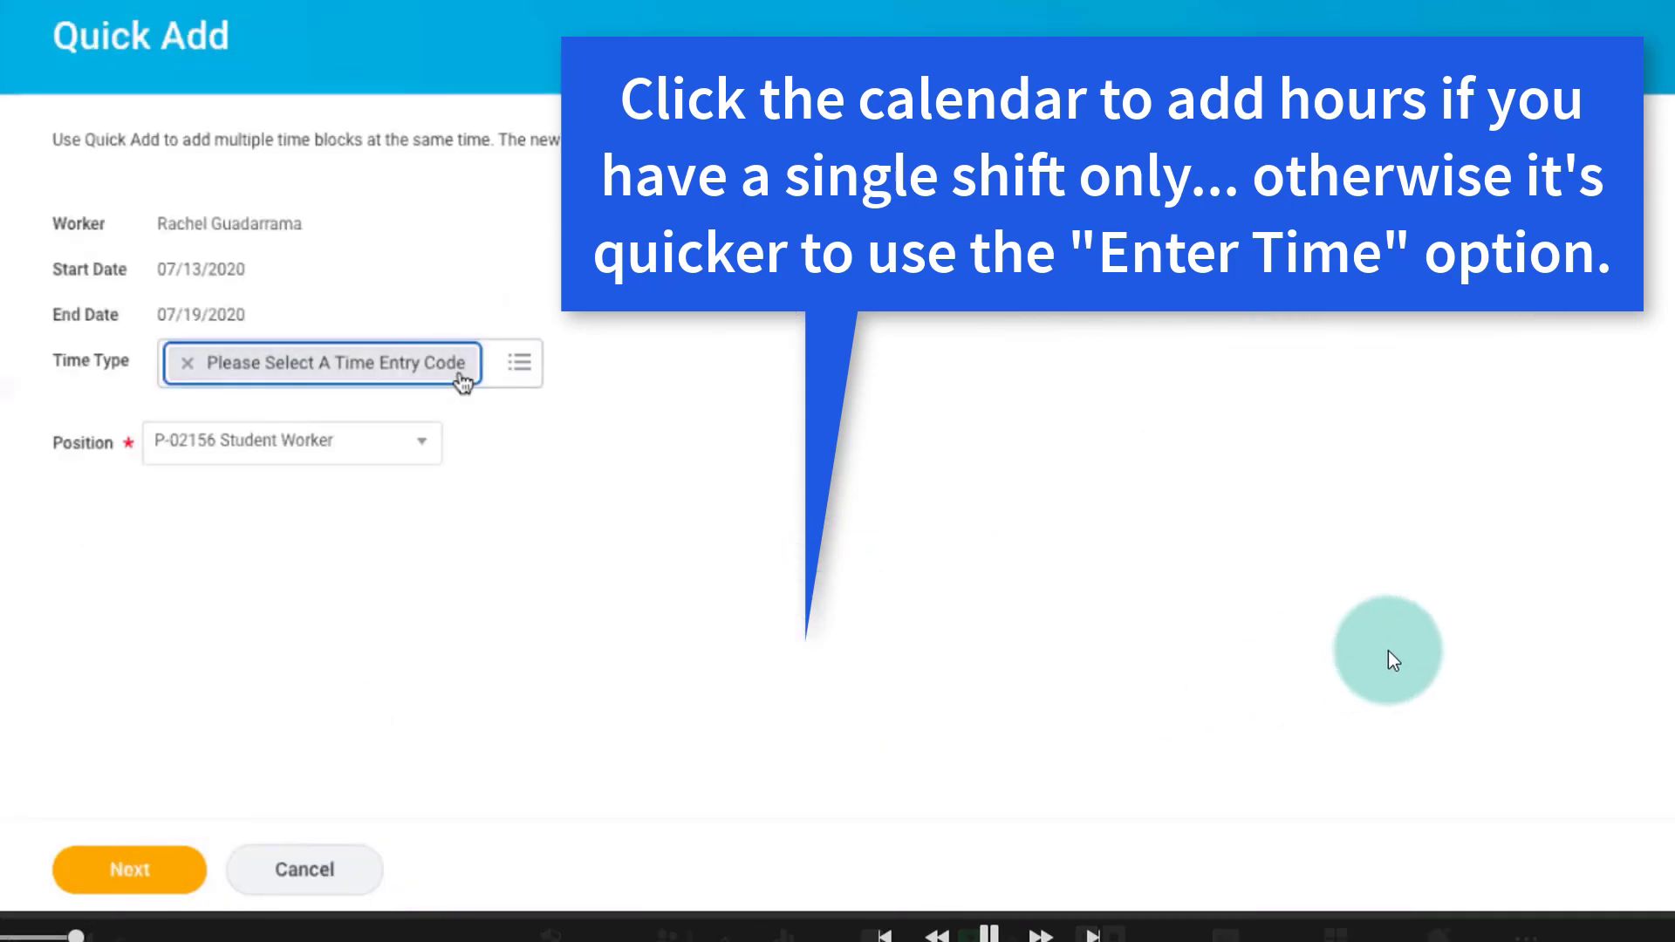
{"action": "left_click", "coordinate": [519, 363]}
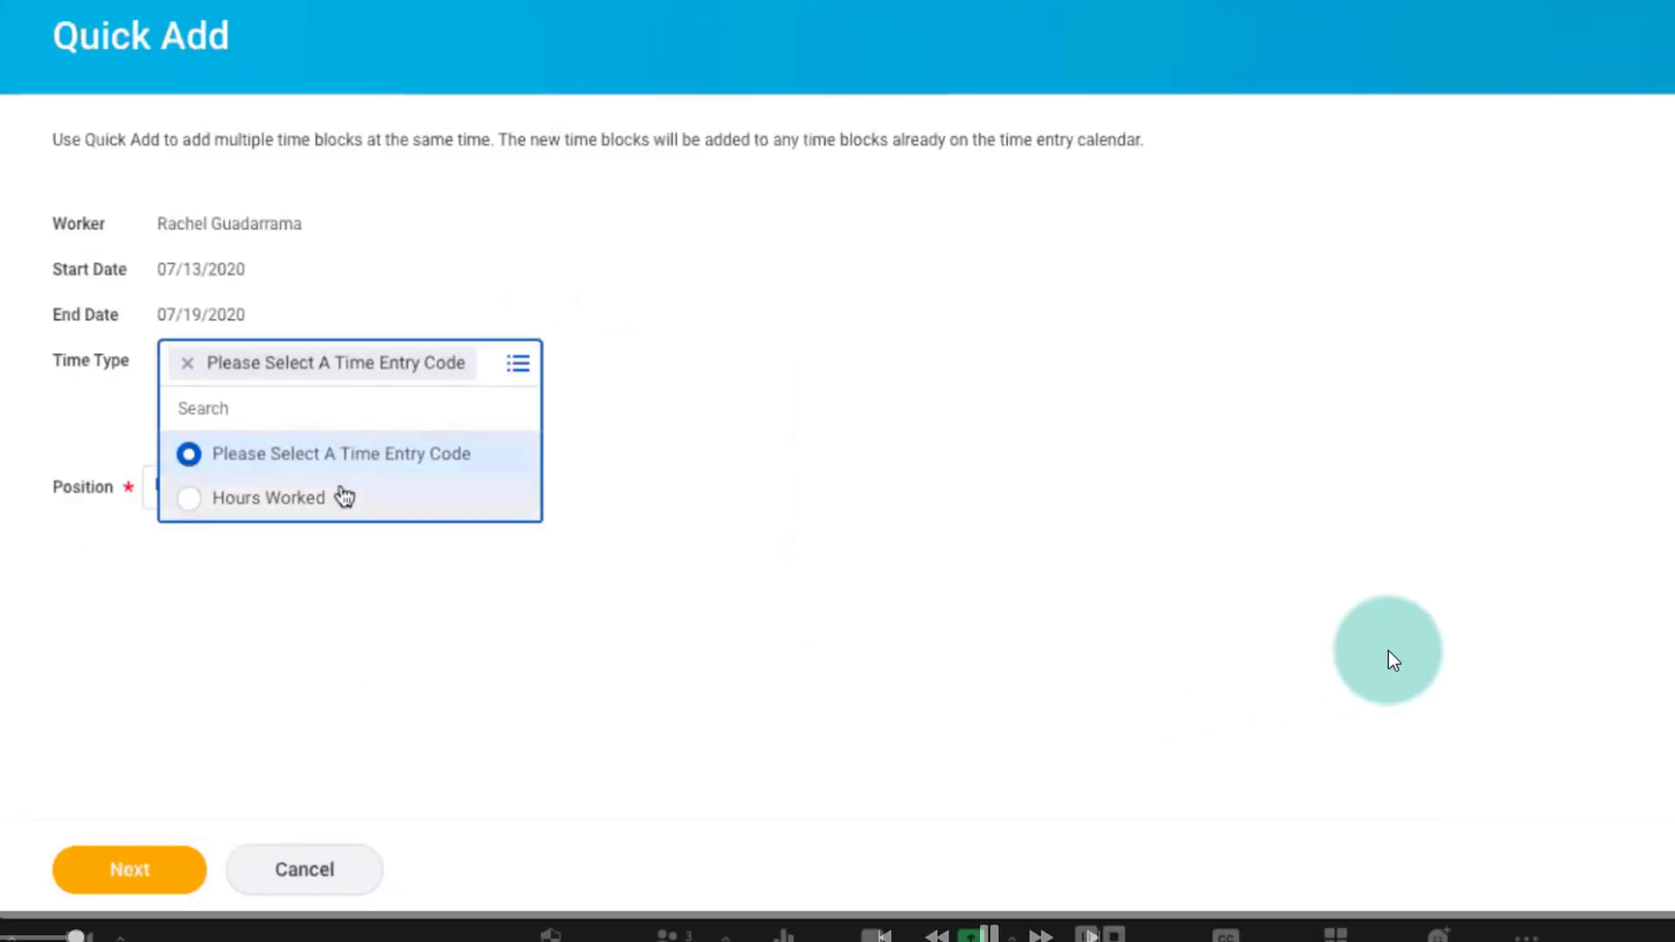
{"action": "left_click", "coordinate": [345, 496]}
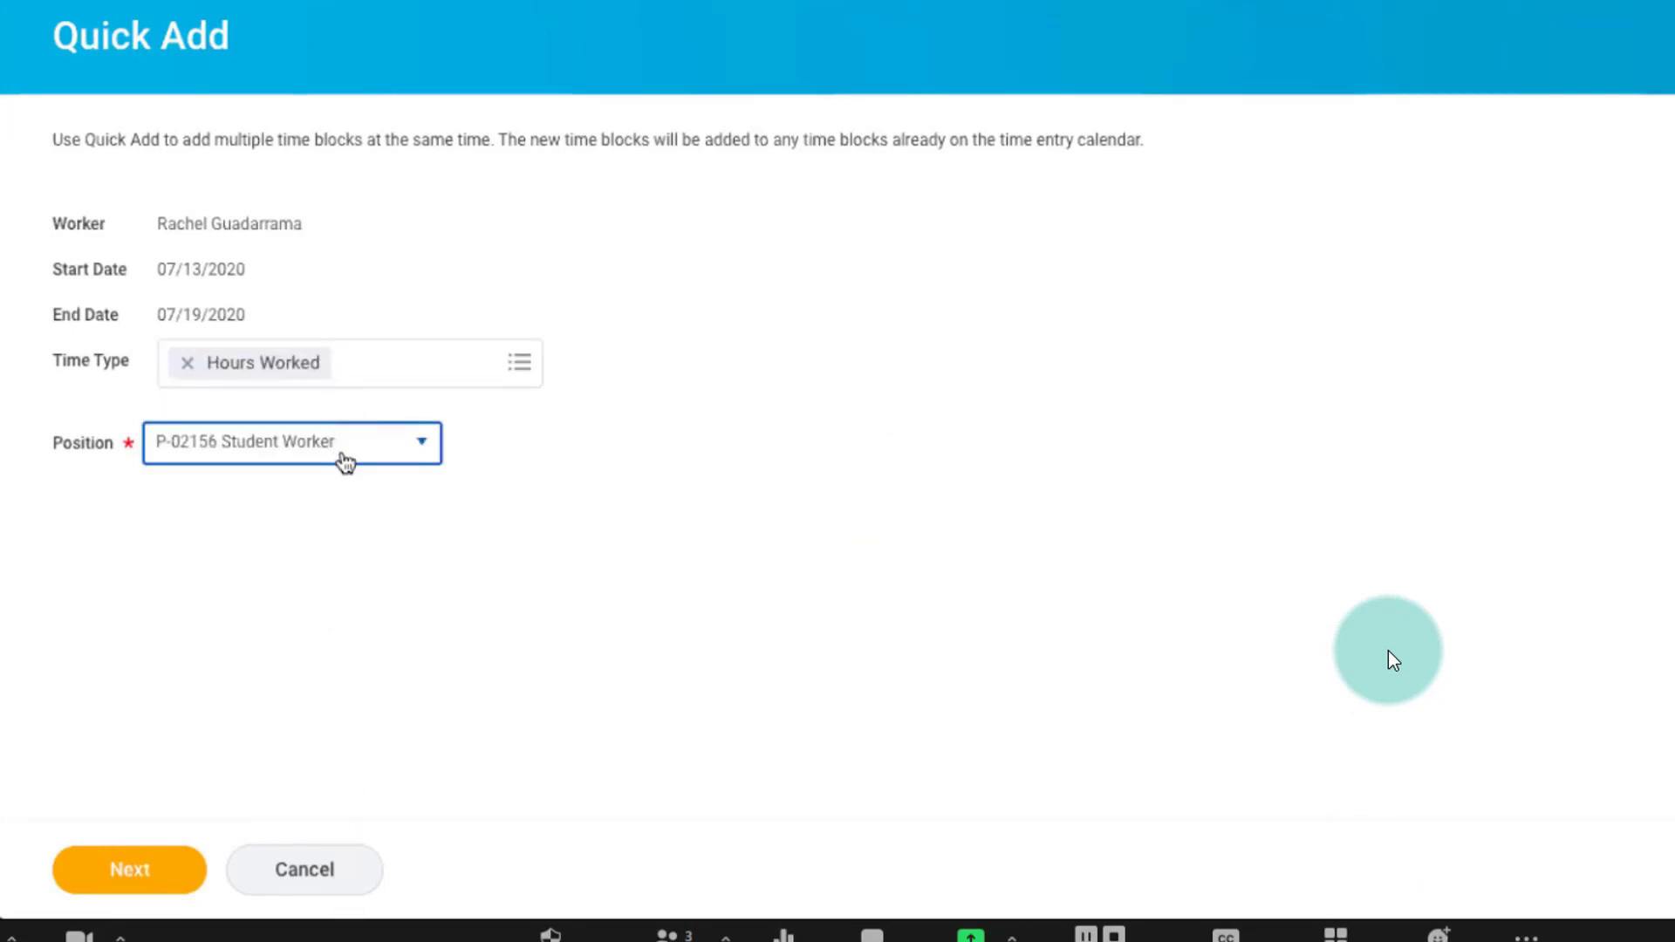
{"action": "left_click", "coordinate": [344, 461]}
{"action": "left_click", "coordinate": [296, 640]}
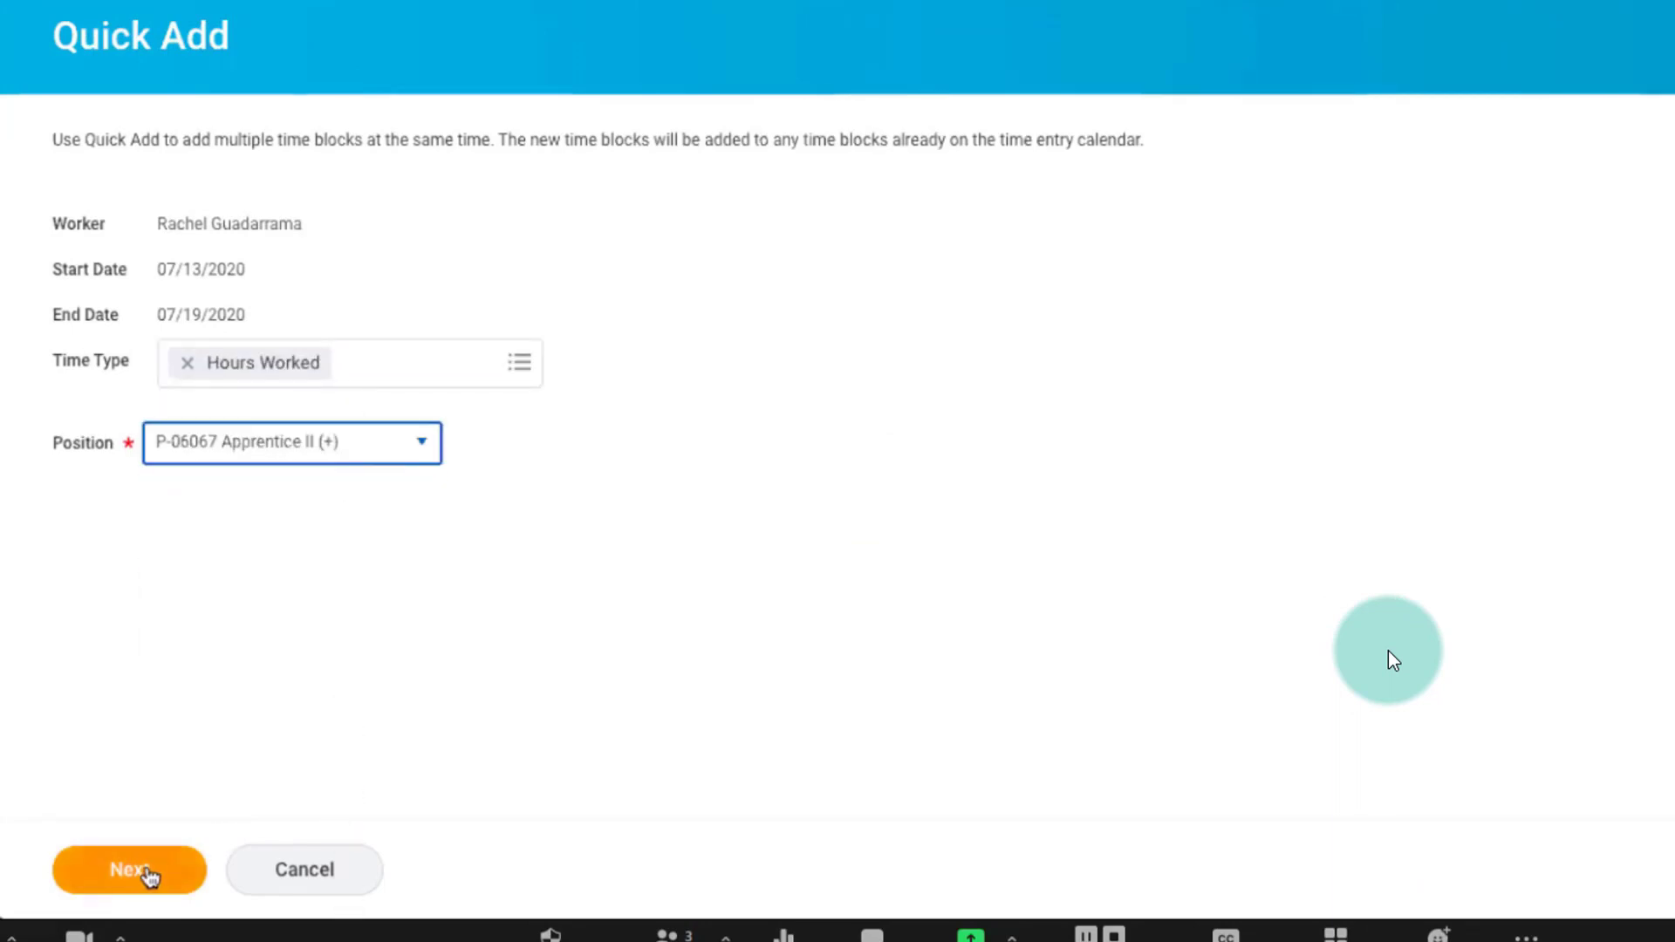
{"action": "left_click", "coordinate": [146, 871]}
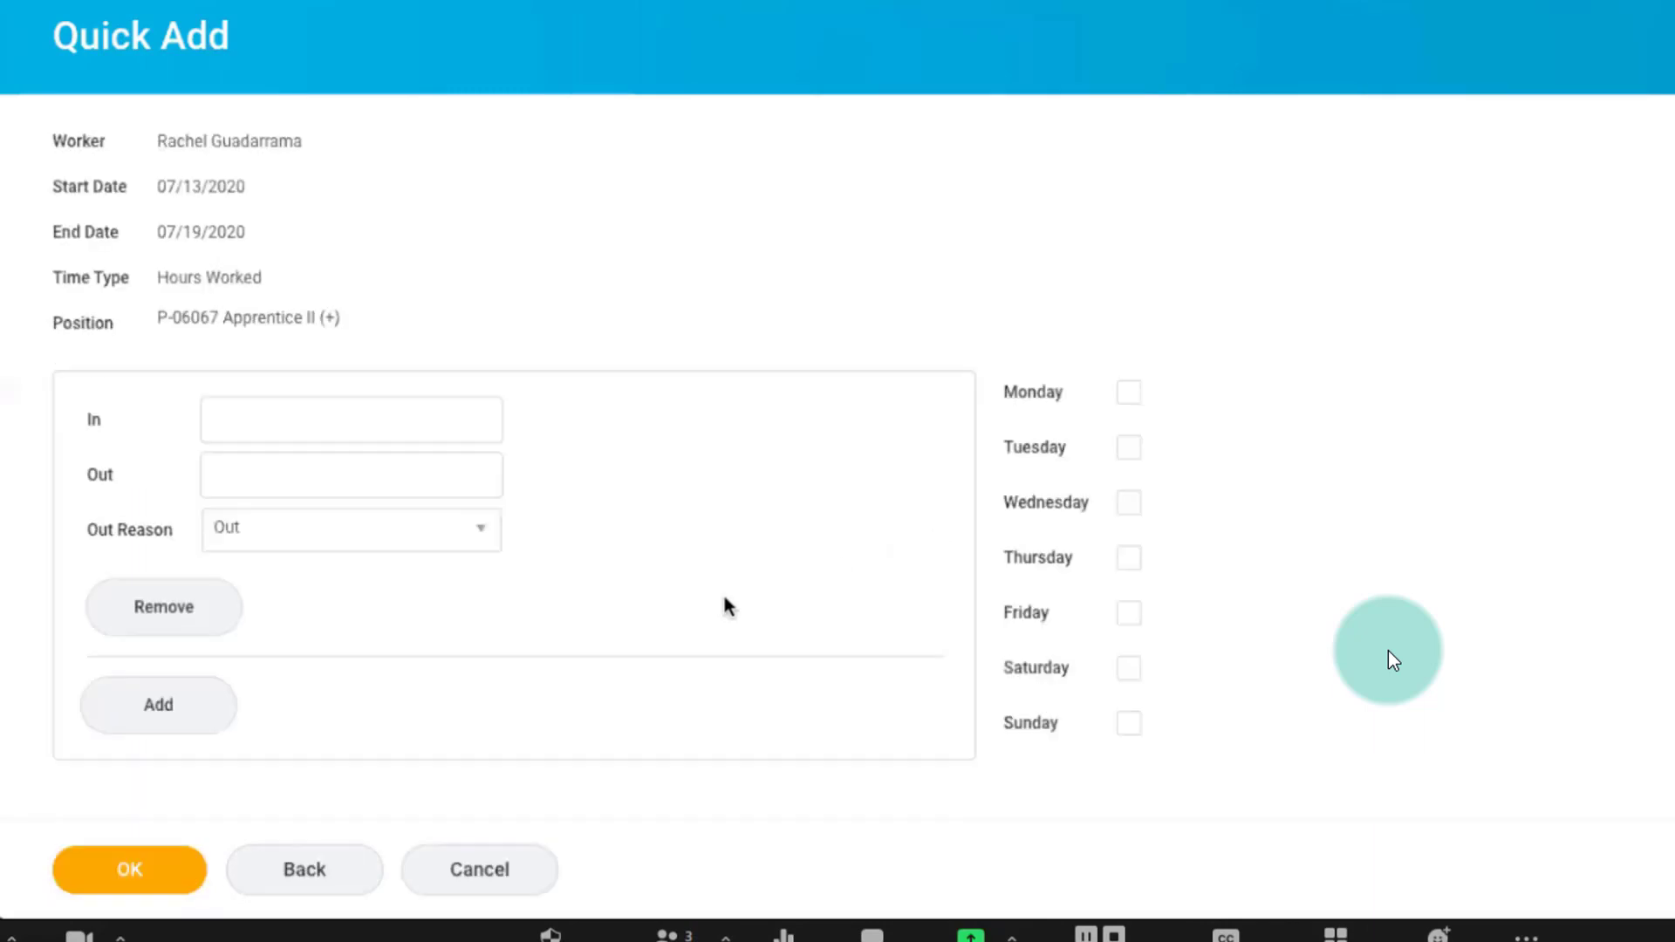
Enter a first time block for Wednesday from 9:30 AM to 1:15 PM with Meal as the out reason.
{"action": "left_click", "coordinate": [436, 431]}
{"action": "type", "text": "9:30"}
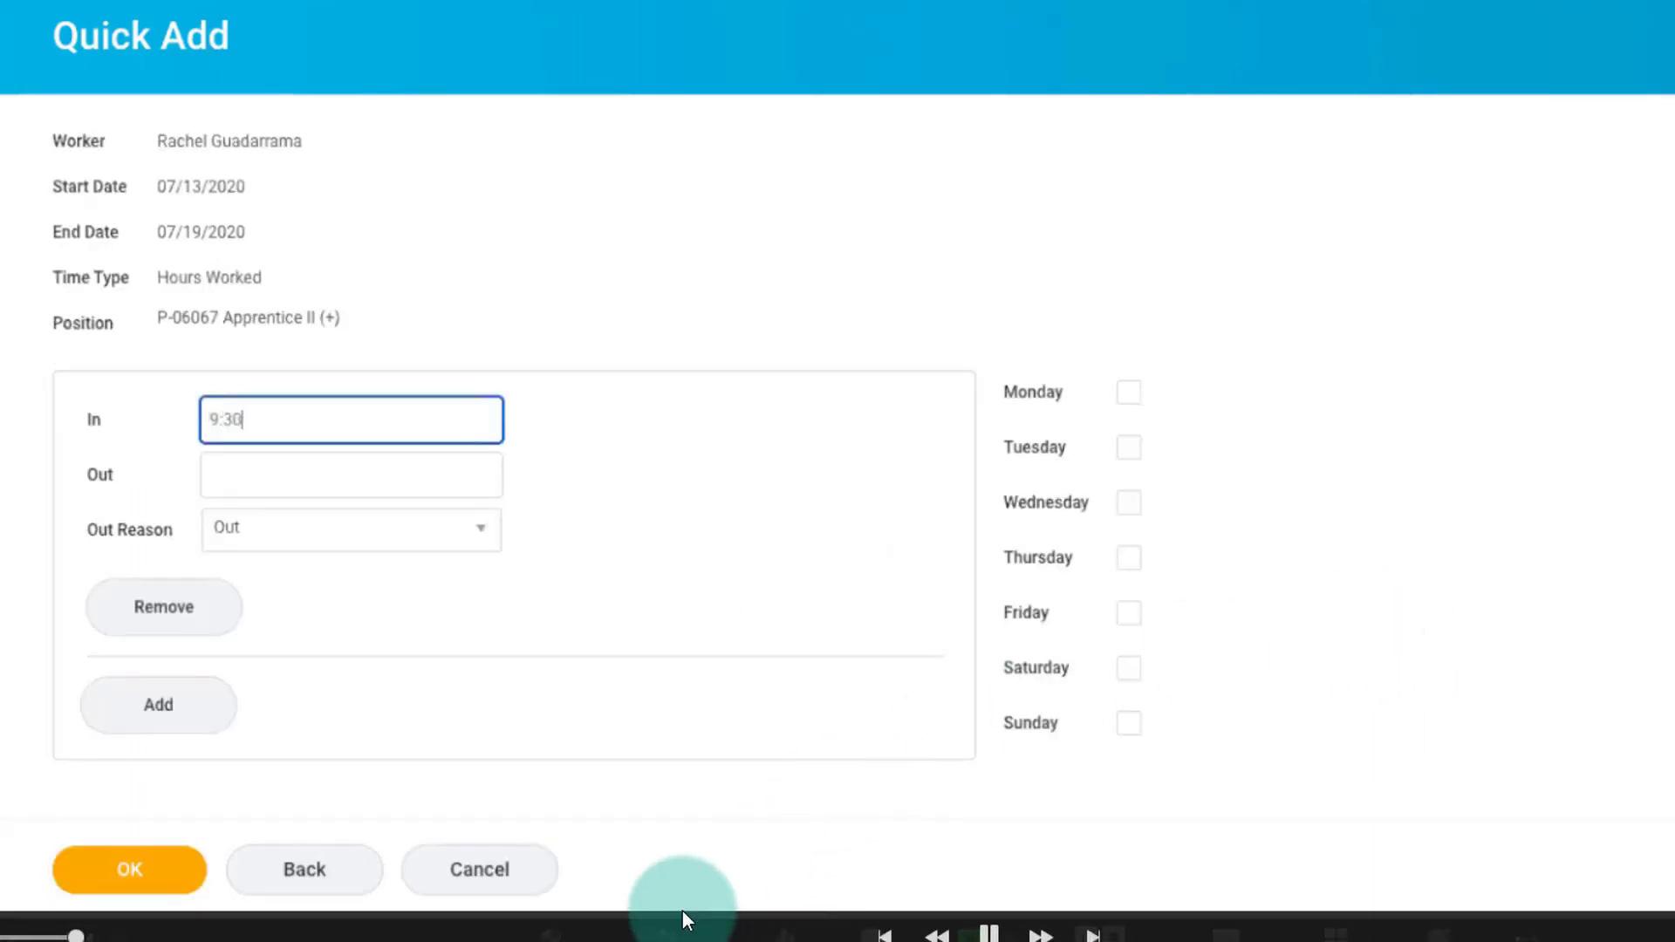
{"action": "key", "text": "Tab"}
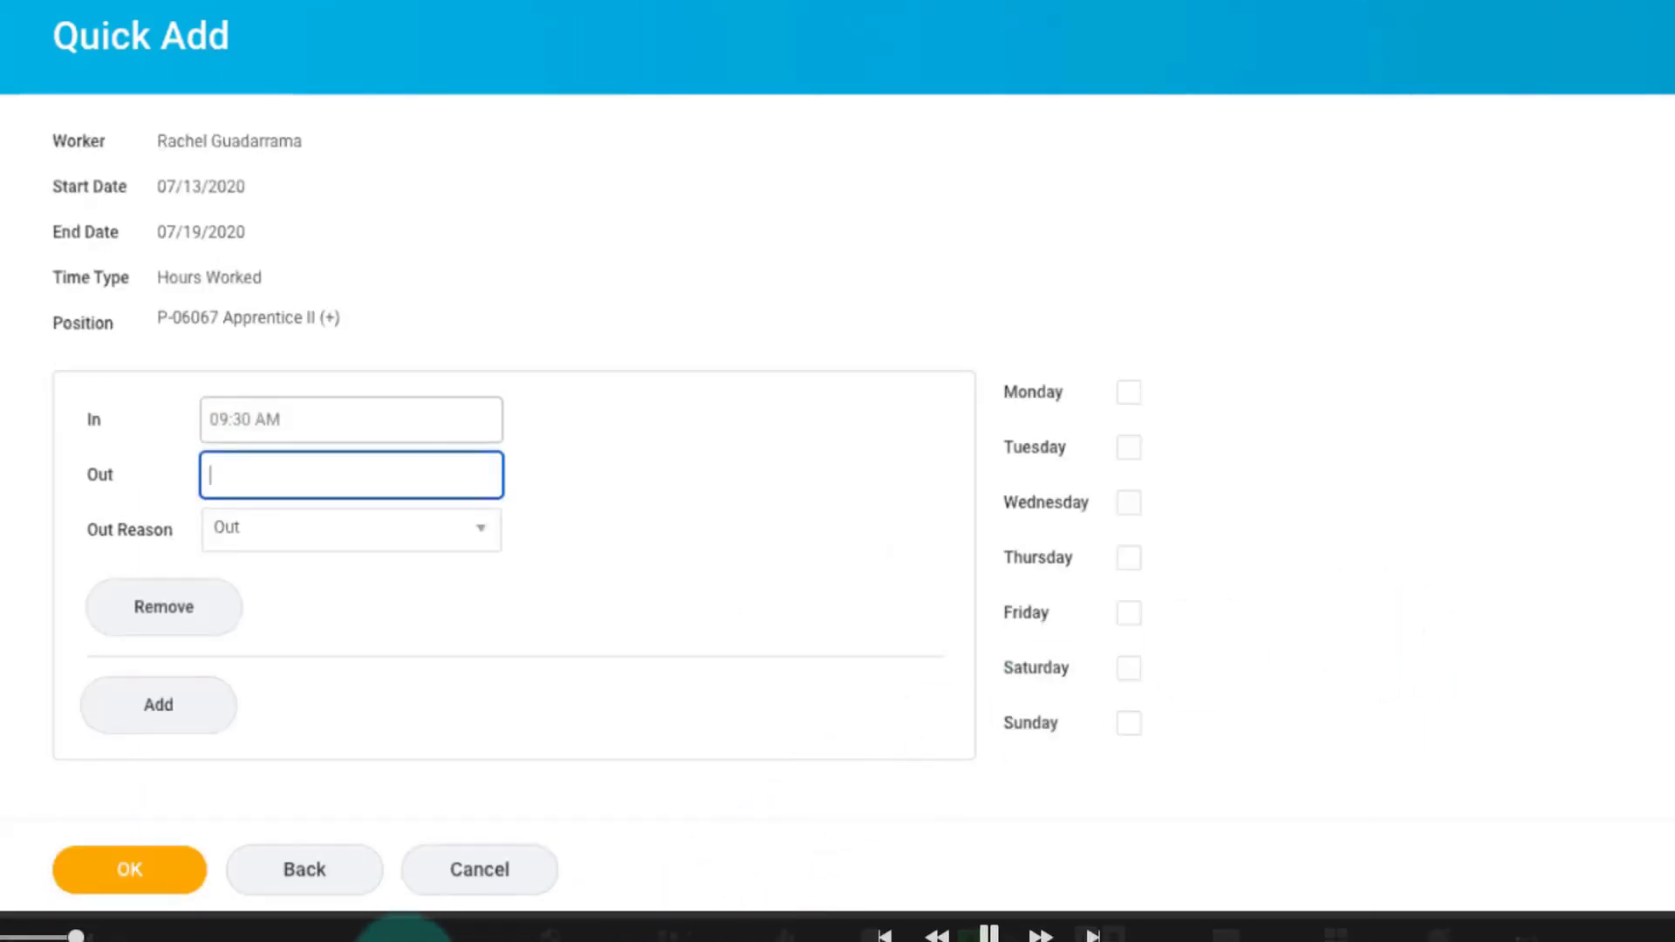
{"action": "type", "text": "1:15 PM"}
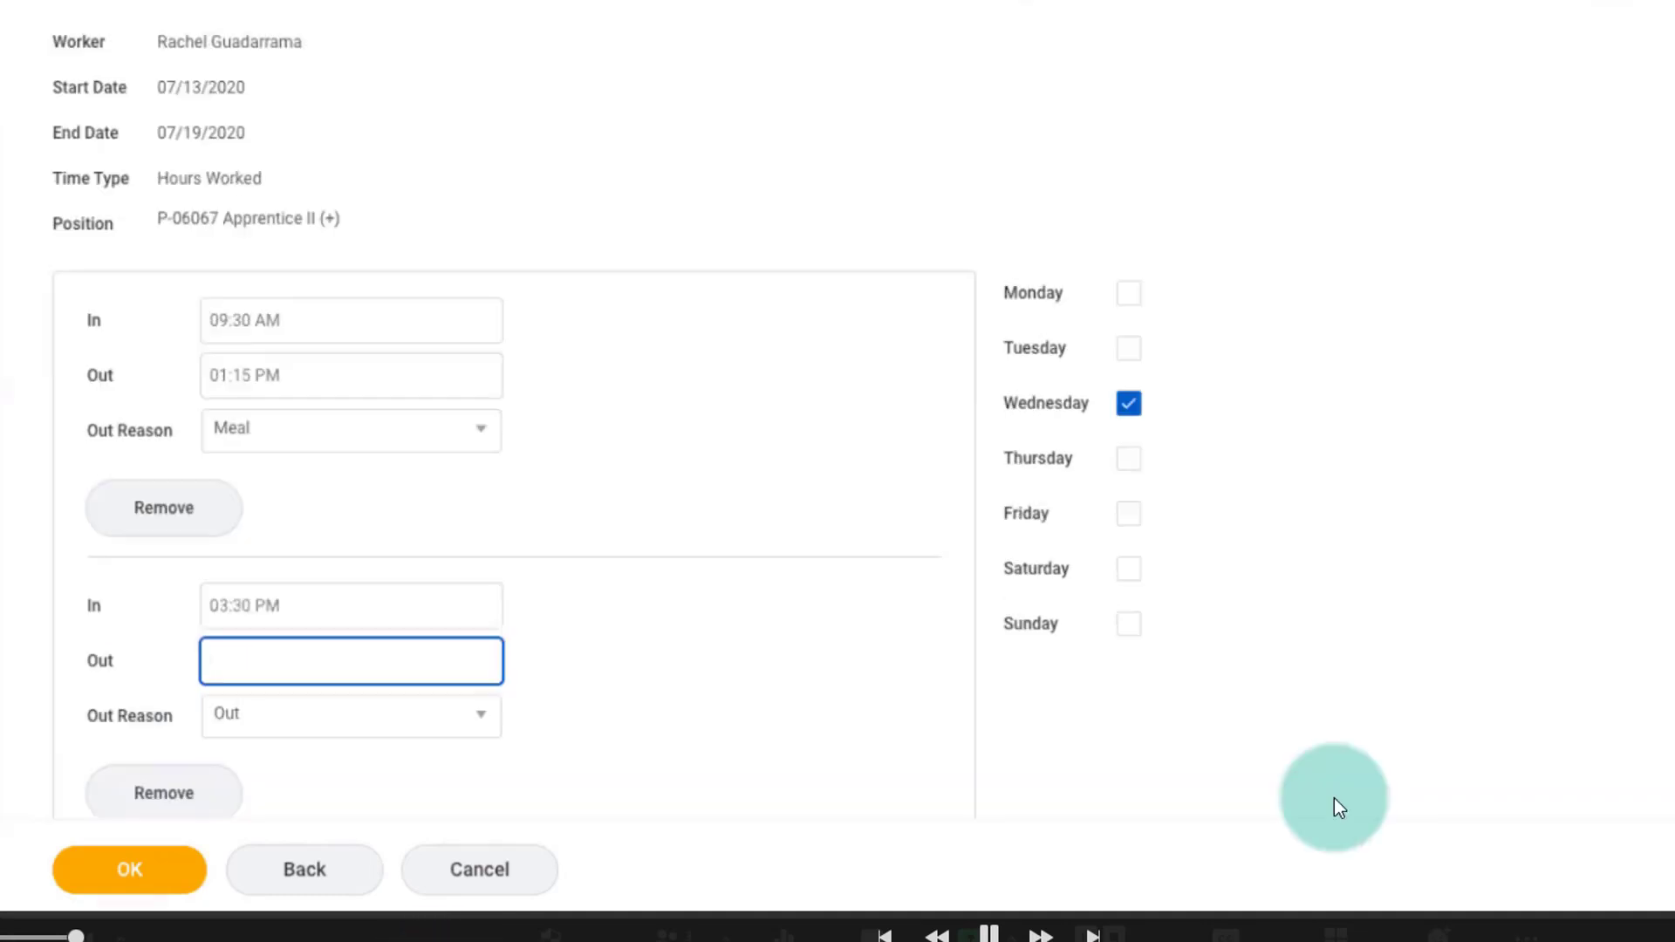
Enter Wednesday's second time block from 3:30 PM to 6:00 PM.
{"action": "type", "text": "6:00"}
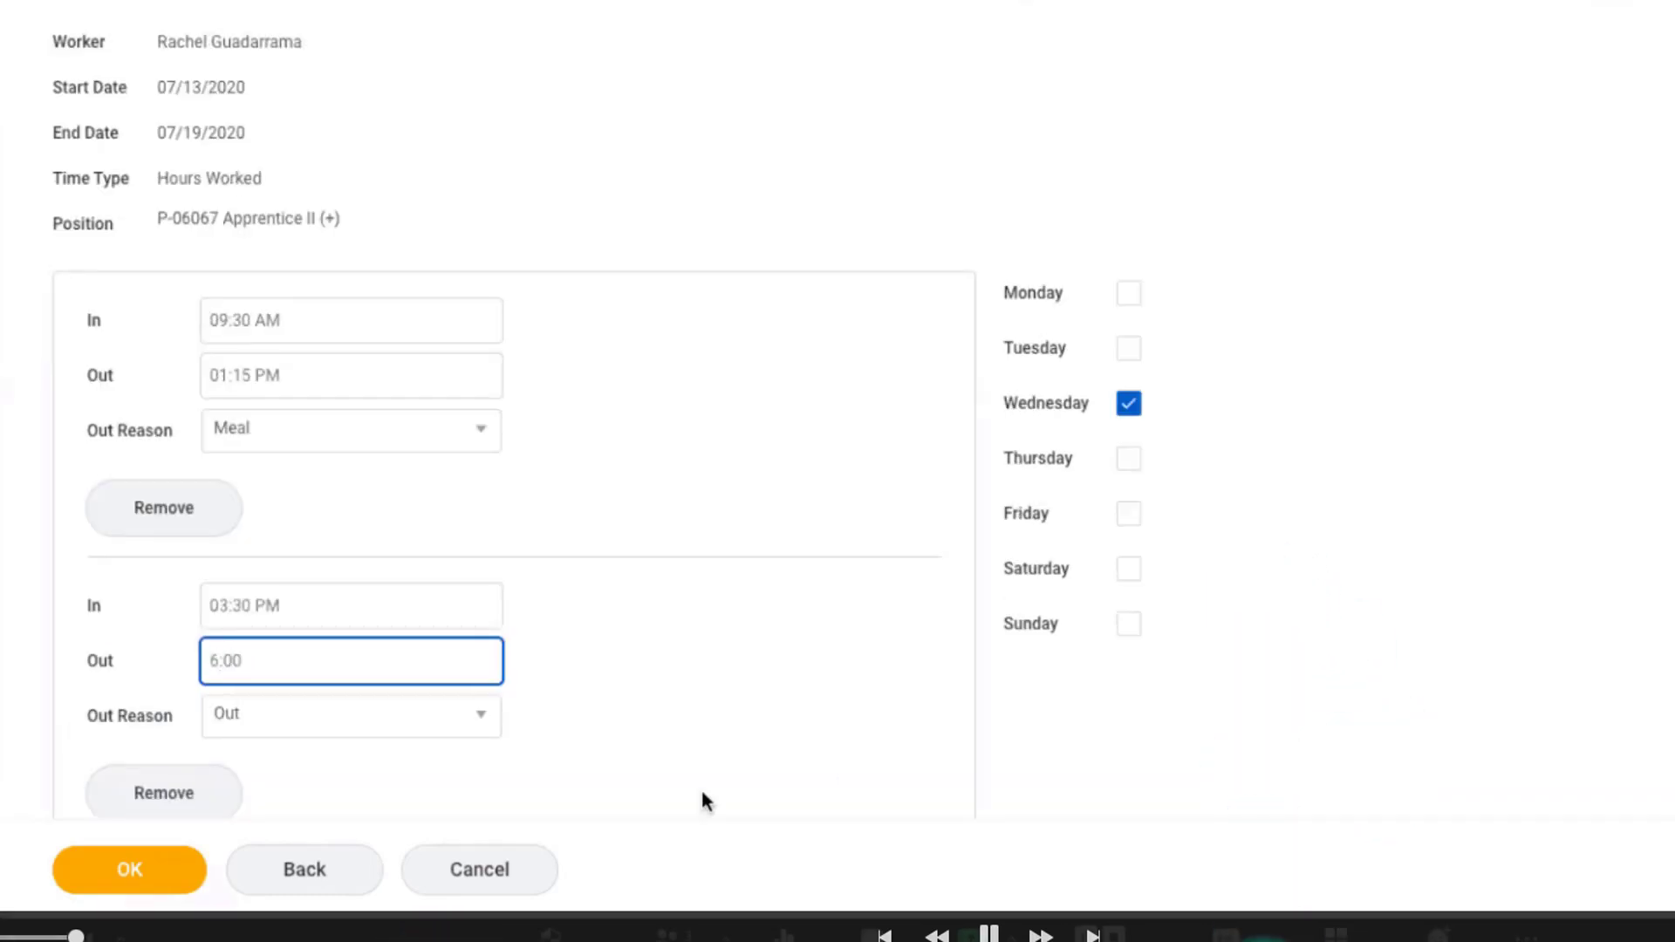
{"action": "left_click", "coordinate": [827, 761]}
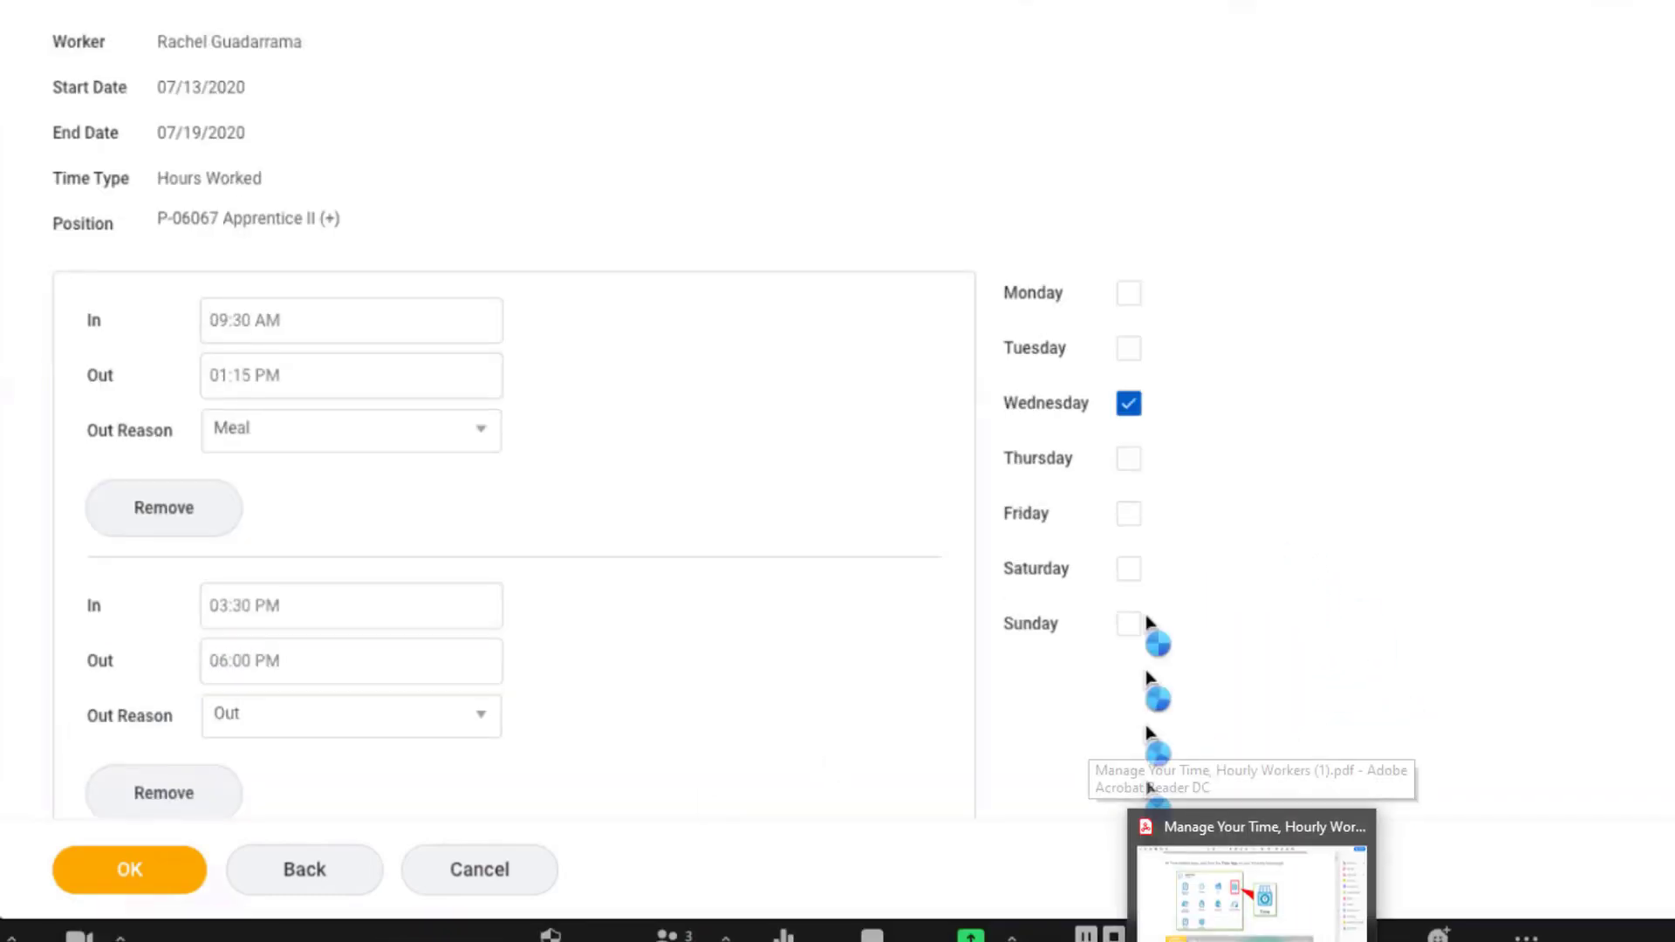
Add an empty third time block, and remove both it and the 3:30 PM to 6:00 PM block.
{"action": "scroll", "coordinate": [1144, 663], "scroll_direction": "down", "scroll_amount": 2}
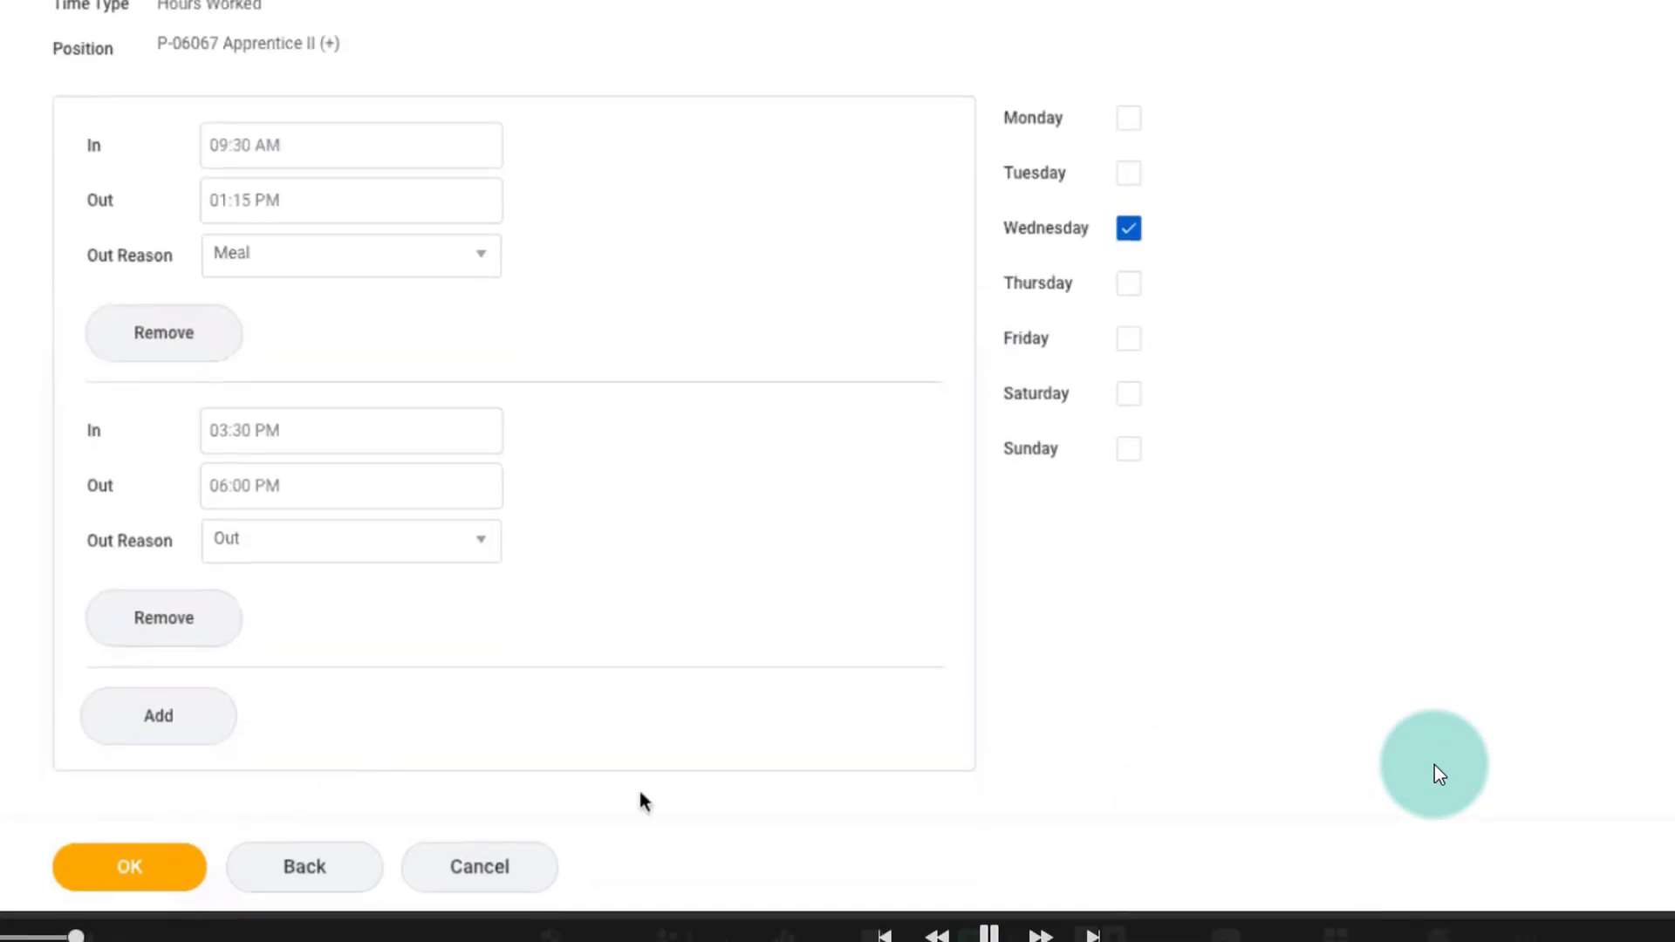
{"action": "left_click", "coordinate": [157, 728]}
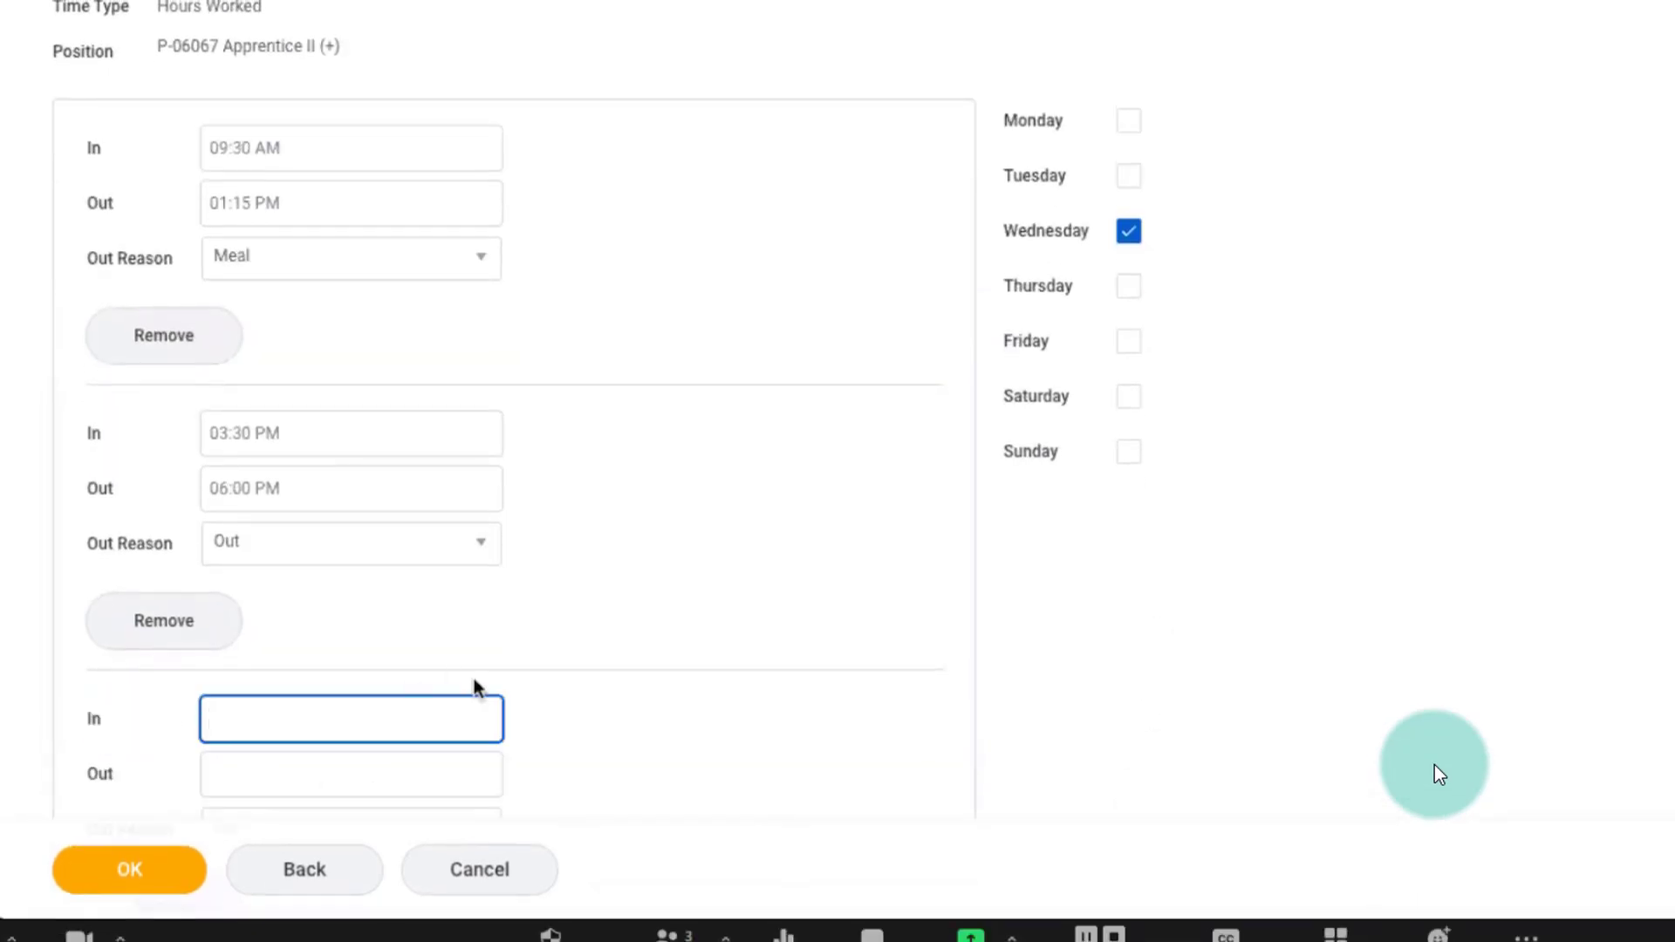
{"action": "scroll", "coordinate": [614, 700], "scroll_direction": "down", "scroll_amount": 3}
{"action": "scroll", "coordinate": [615, 698], "scroll_direction": "down", "scroll_amount": 1}
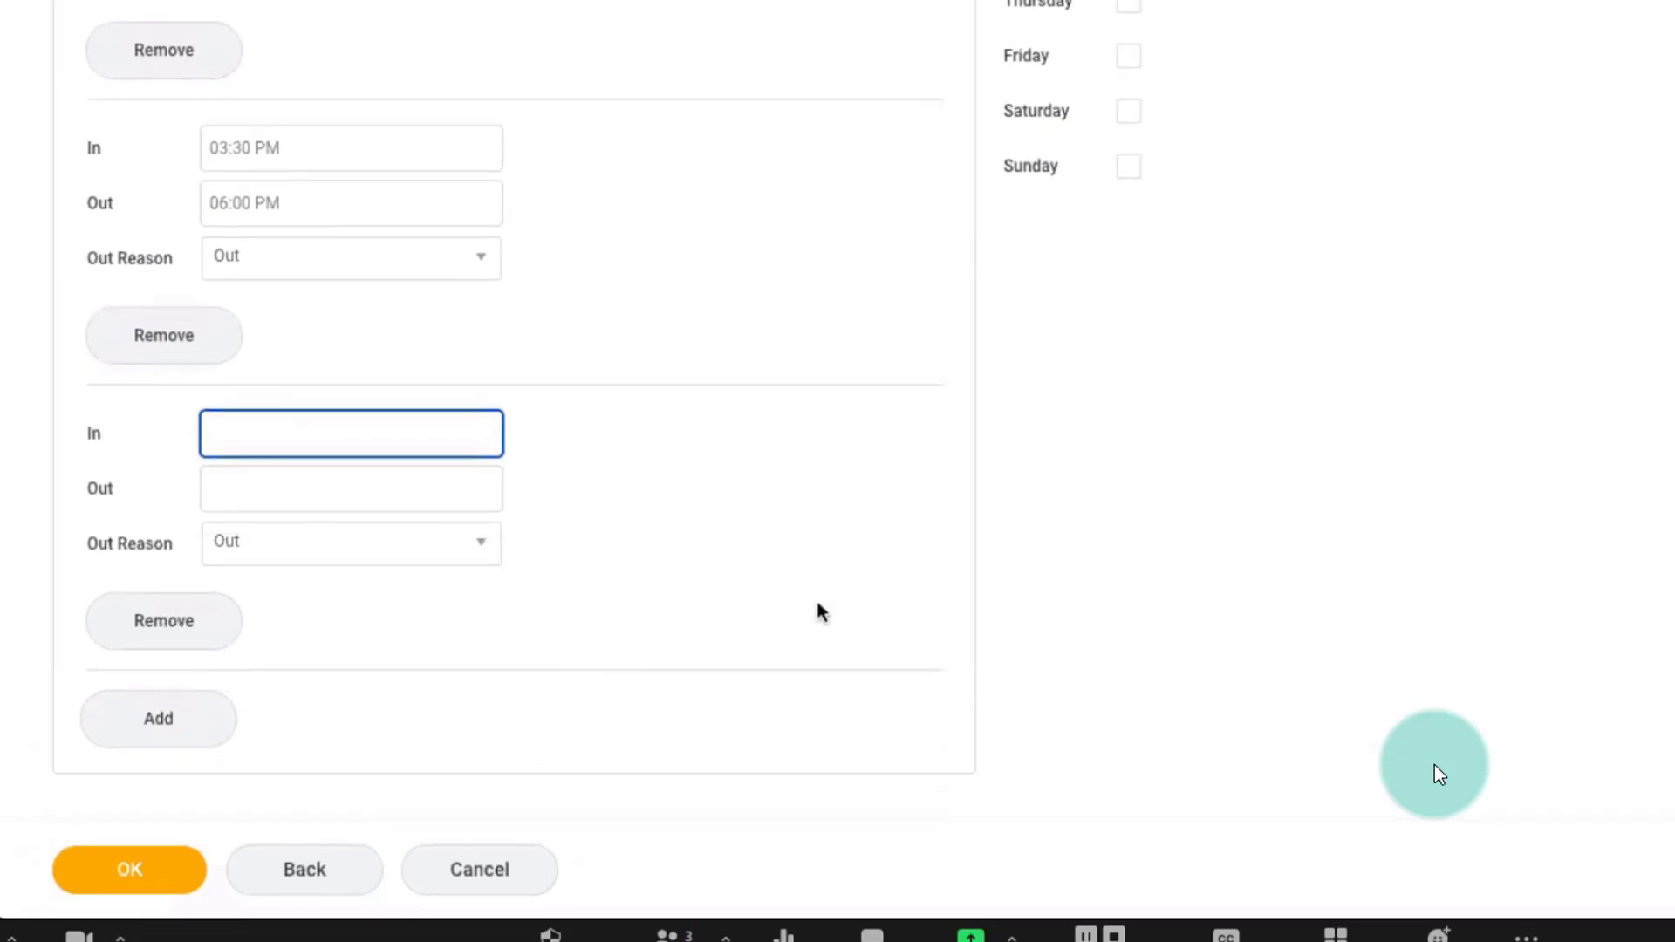
{"action": "left_click", "coordinate": [165, 624]}
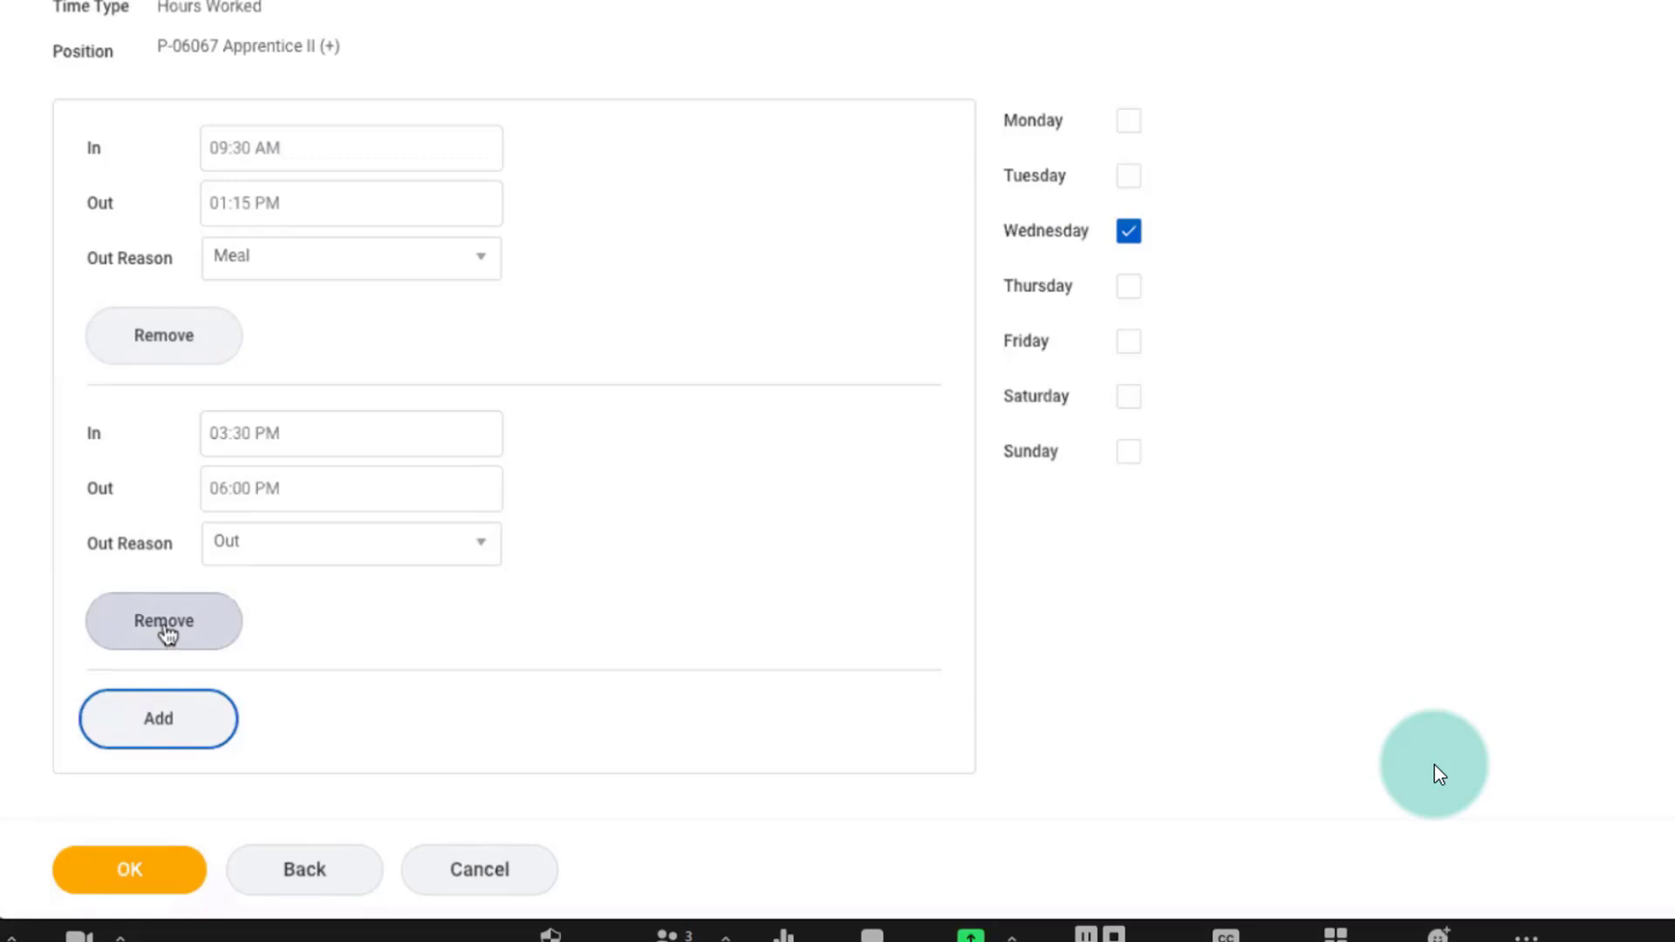
{"action": "left_click", "coordinate": [166, 638]}
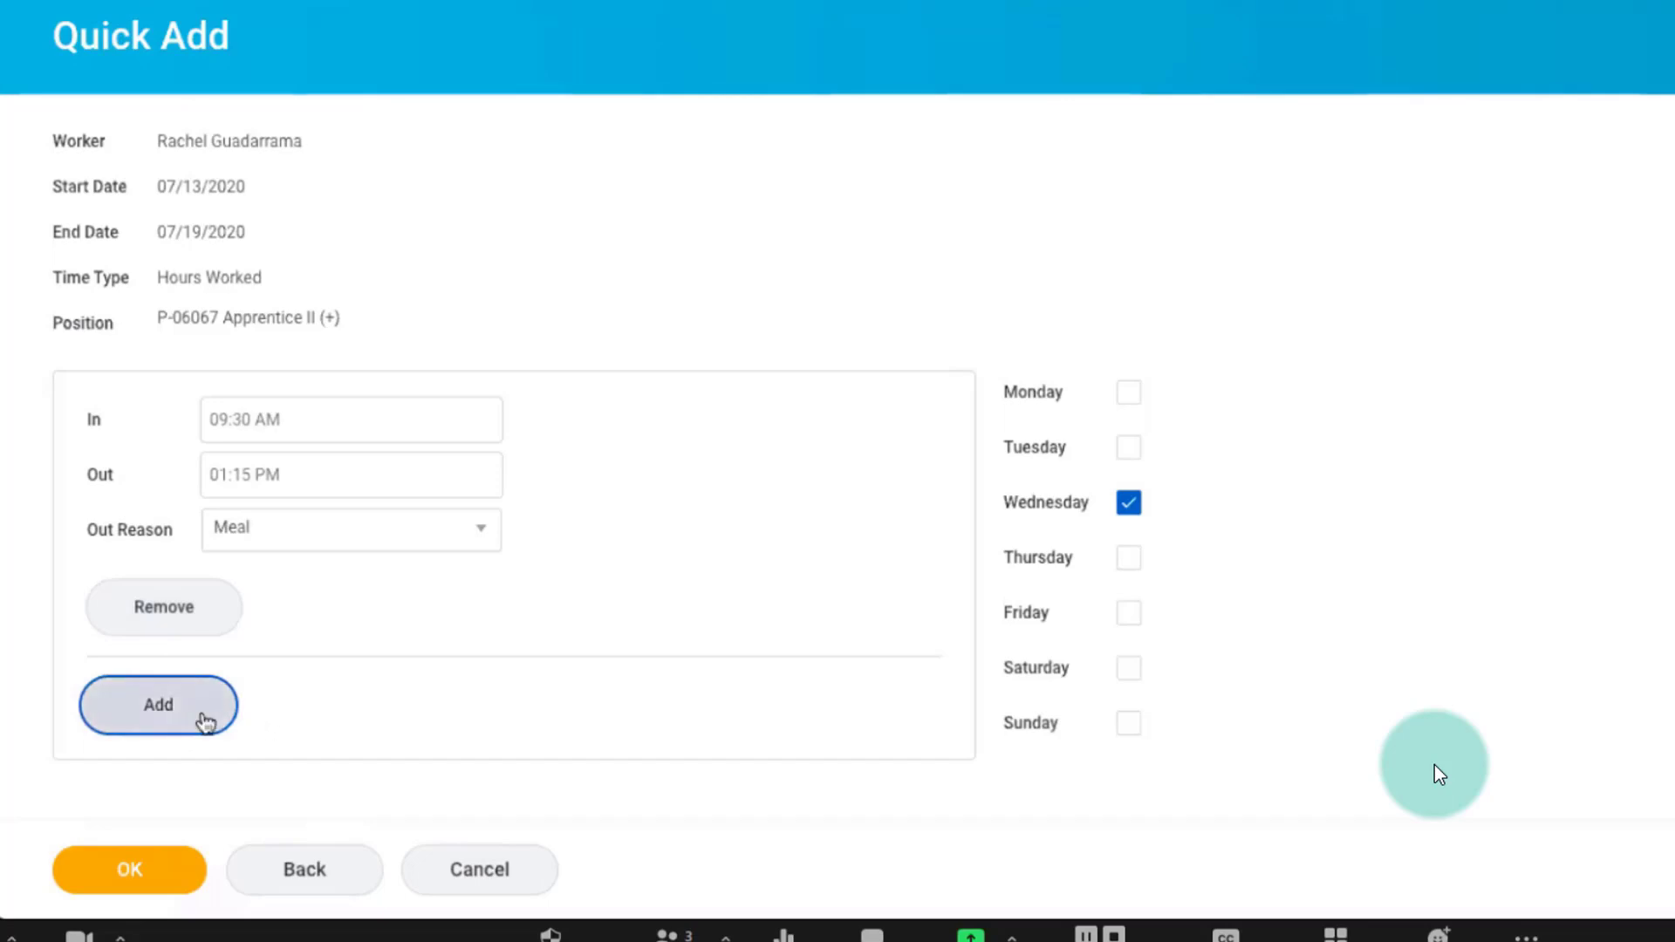
Add a second Wednesday time block from 3:30 PM to 6:00 PM and save the Quick Add entries.
{"action": "left_click", "coordinate": [206, 721]}
{"action": "scroll", "coordinate": [512, 677], "scroll_direction": "down", "scroll_amount": 1}
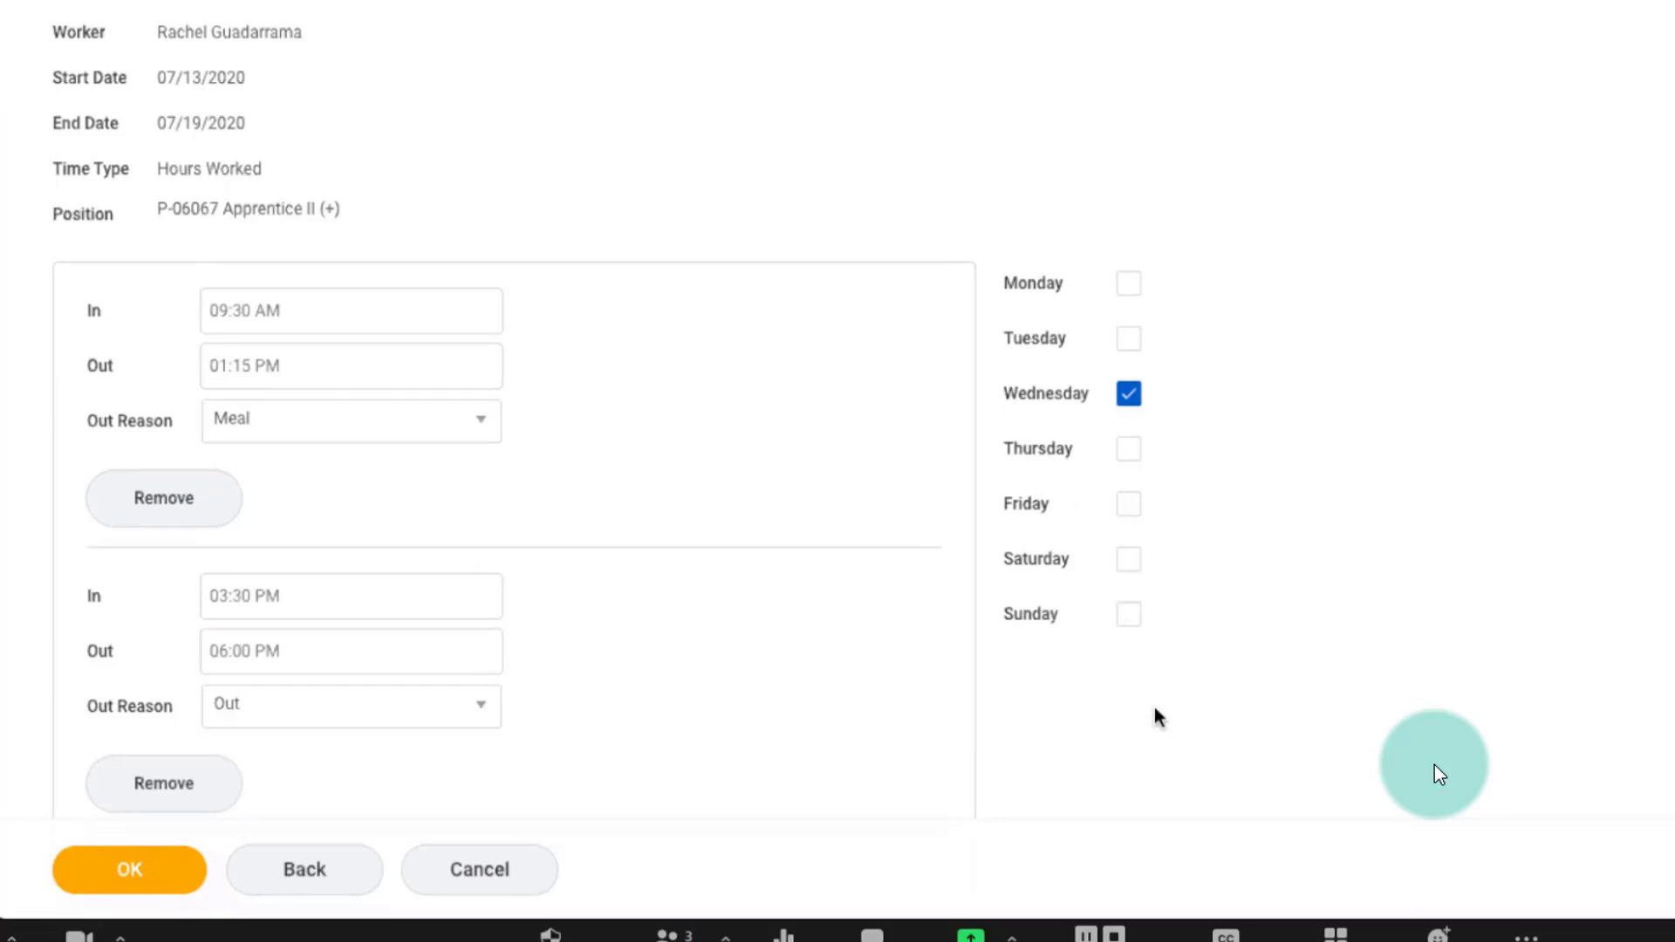
{"action": "left_click", "coordinate": [118, 872]}
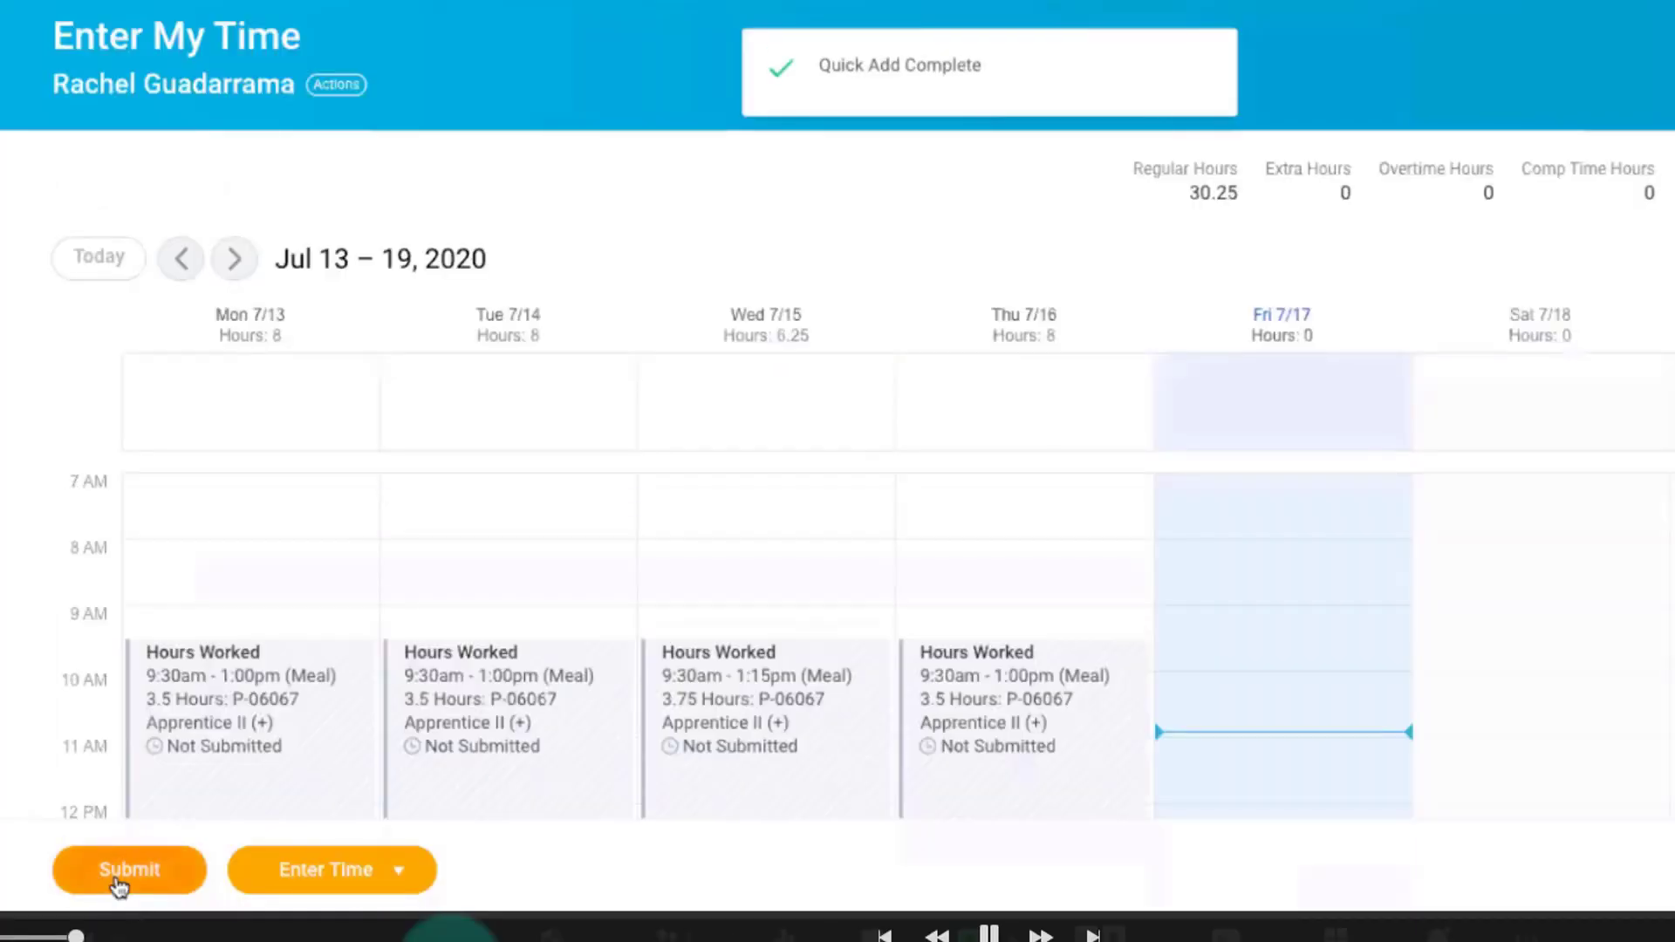
Review the week's time blocks and hour totals on the time calendar, and check the available calendar views.
{"action": "scroll", "coordinate": [767, 645], "scroll_direction": "down", "scroll_amount": 3}
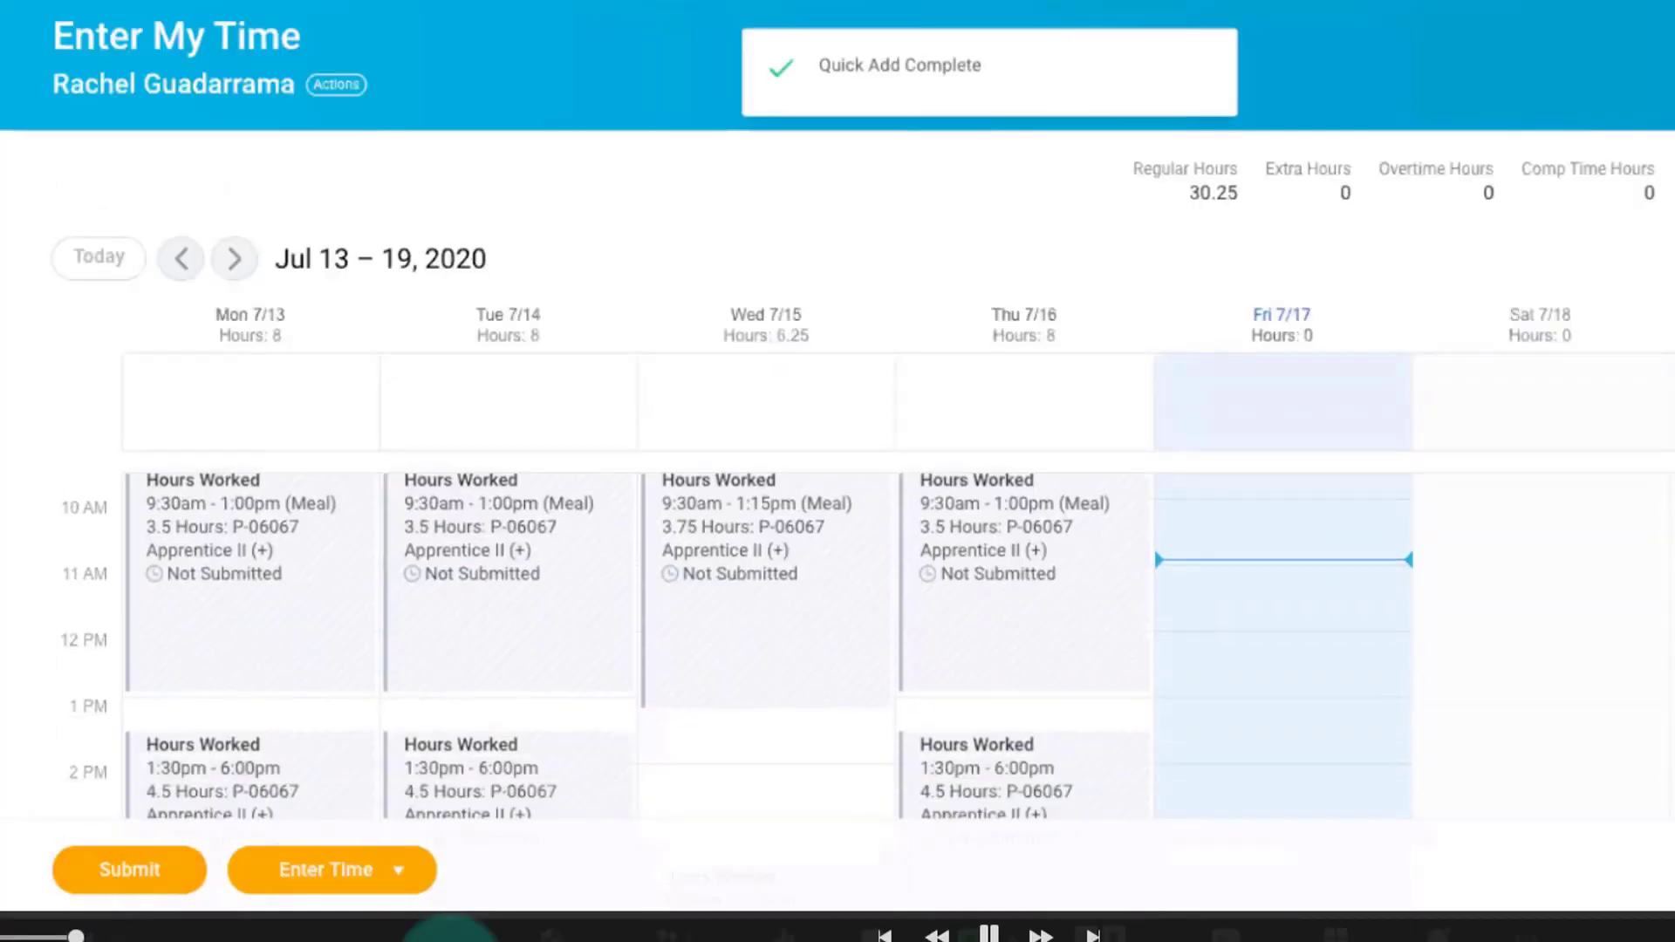
{"action": "scroll", "coordinate": [838, 411], "scroll_direction": "down", "scroll_amount": 3}
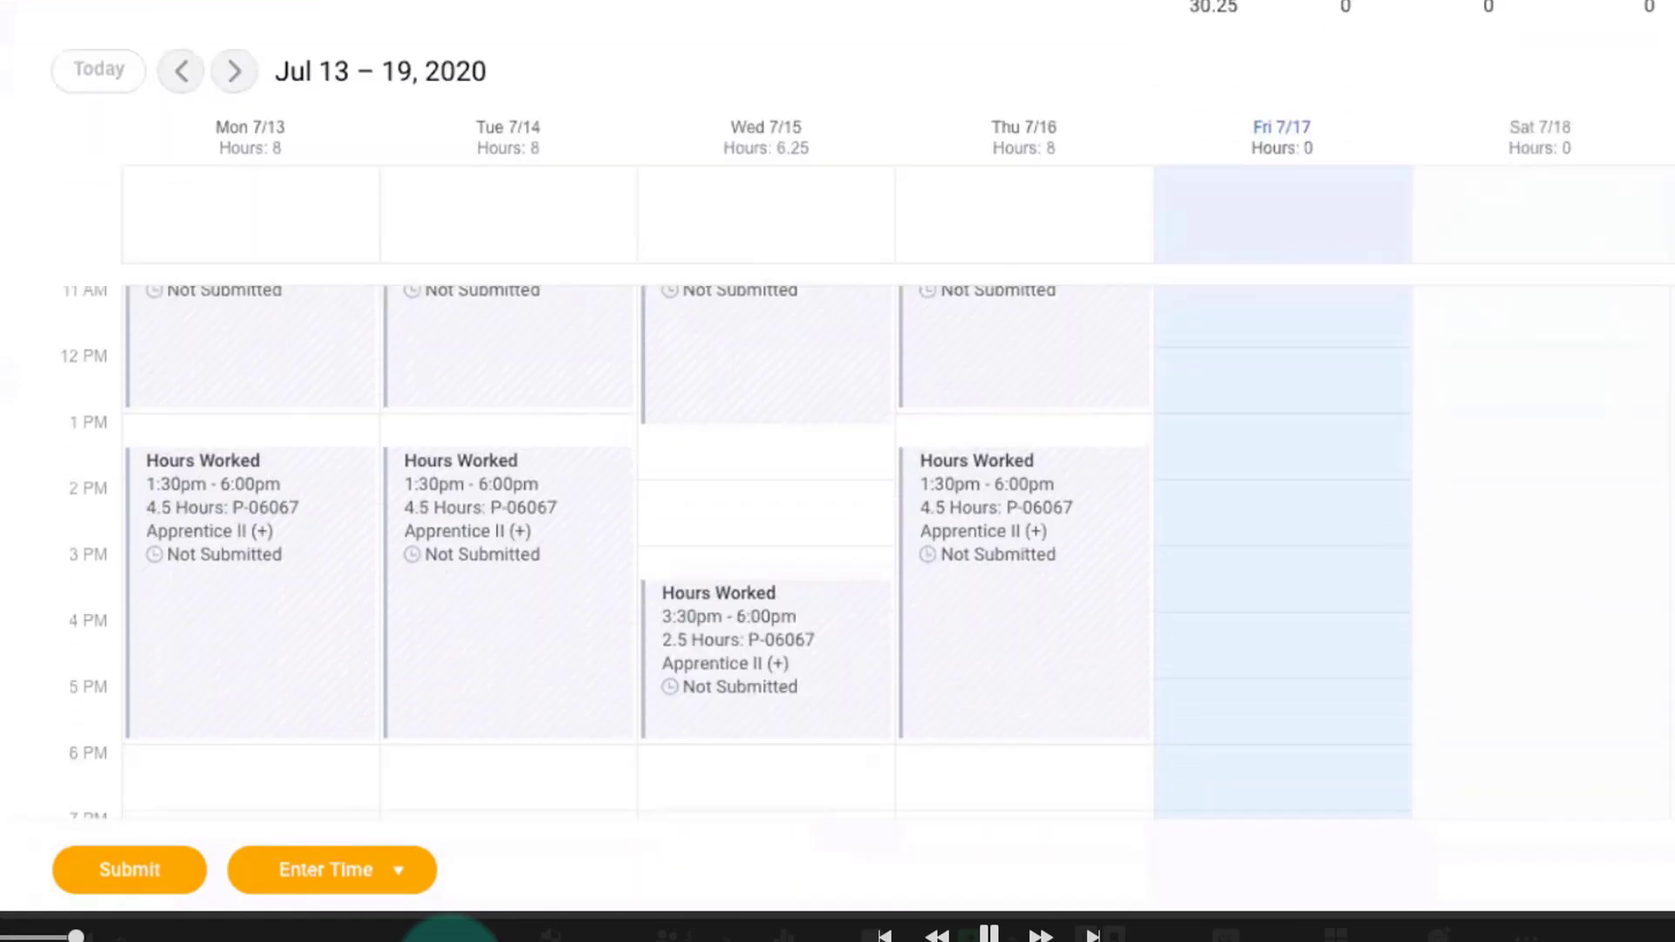
{"action": "scroll", "coordinate": [1219, 593], "scroll_direction": "up", "scroll_amount": 2}
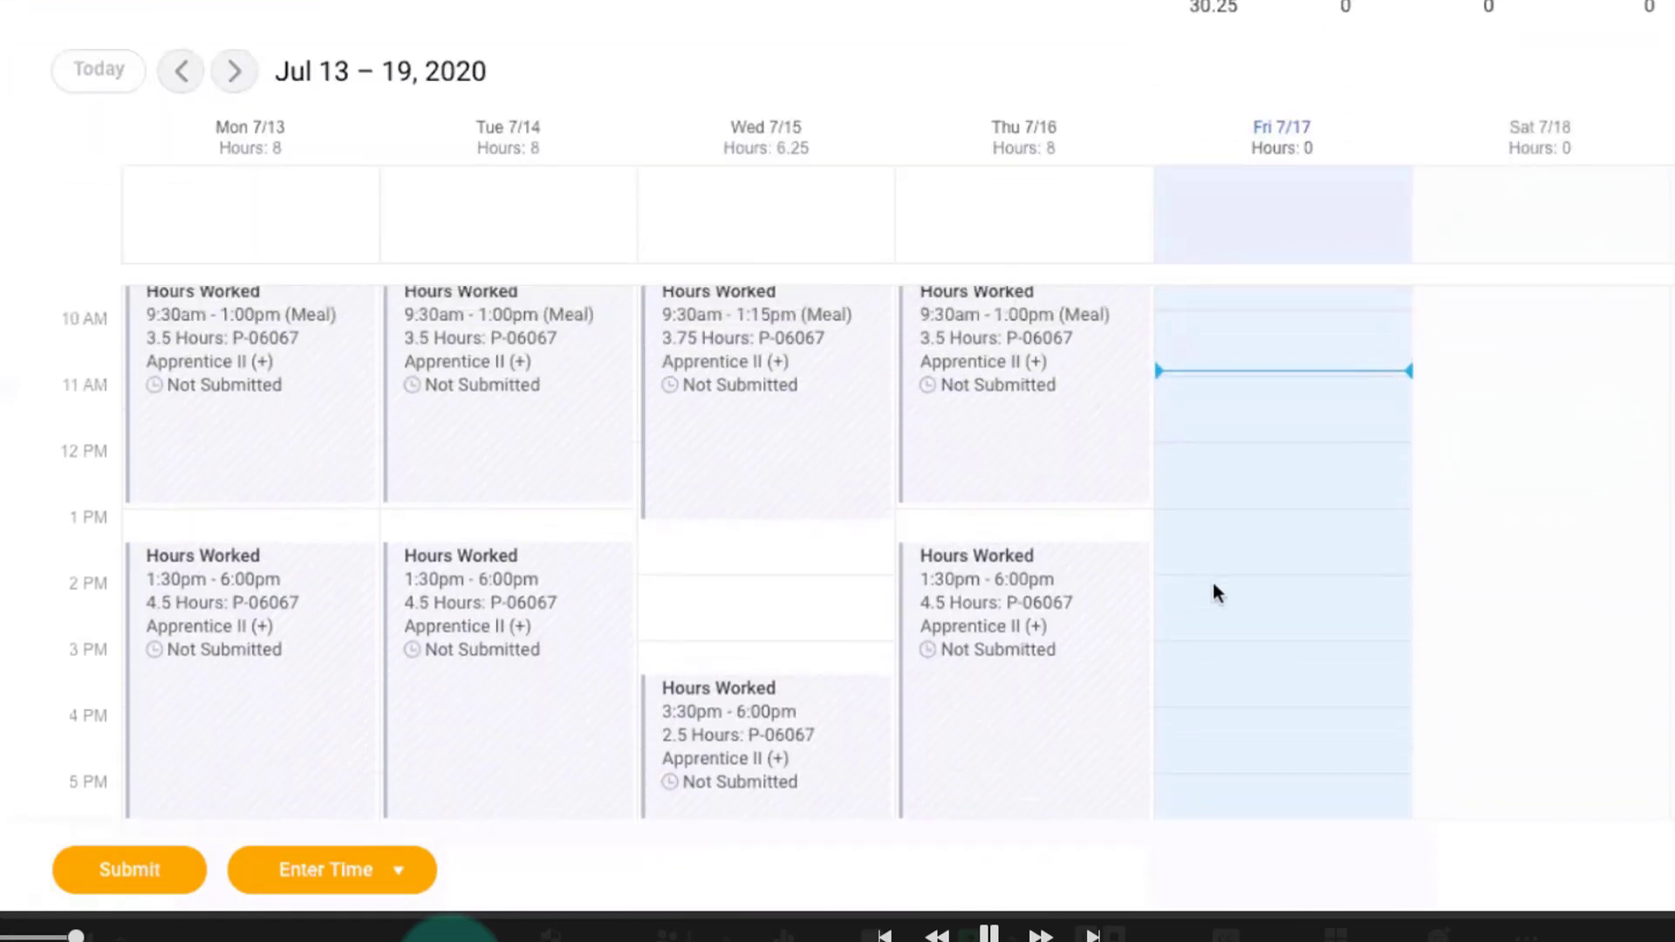
{"action": "scroll", "coordinate": [1218, 593], "scroll_direction": "down", "scroll_amount": 1}
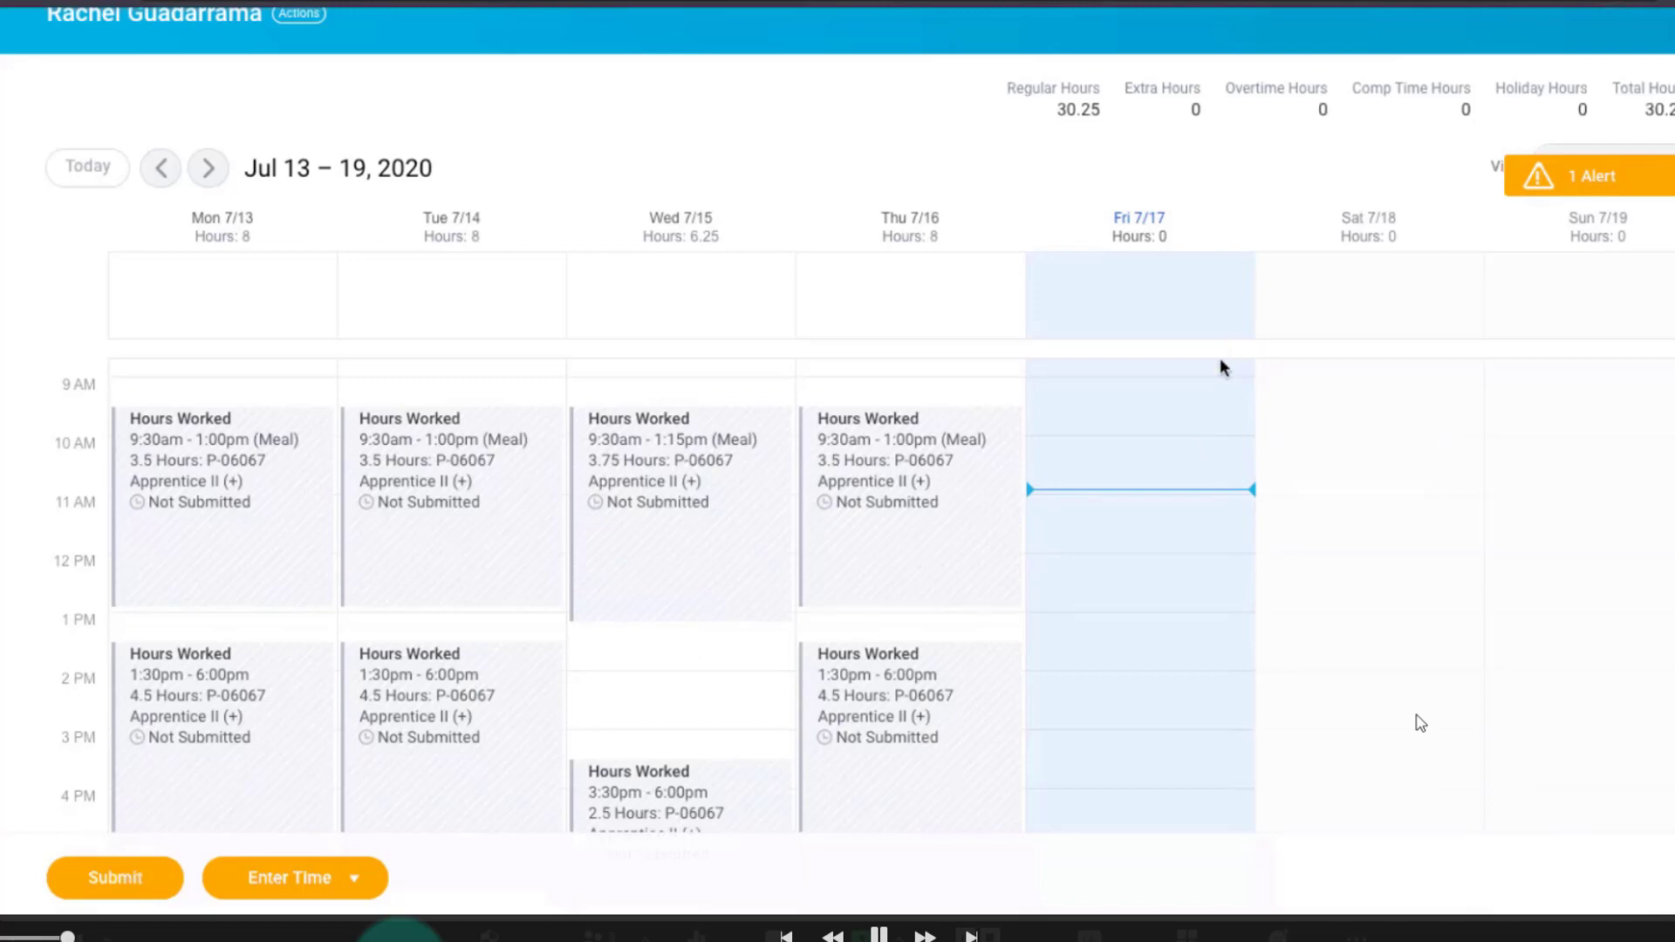
{"action": "scroll", "coordinate": [1220, 384], "scroll_direction": "up", "scroll_amount": 3}
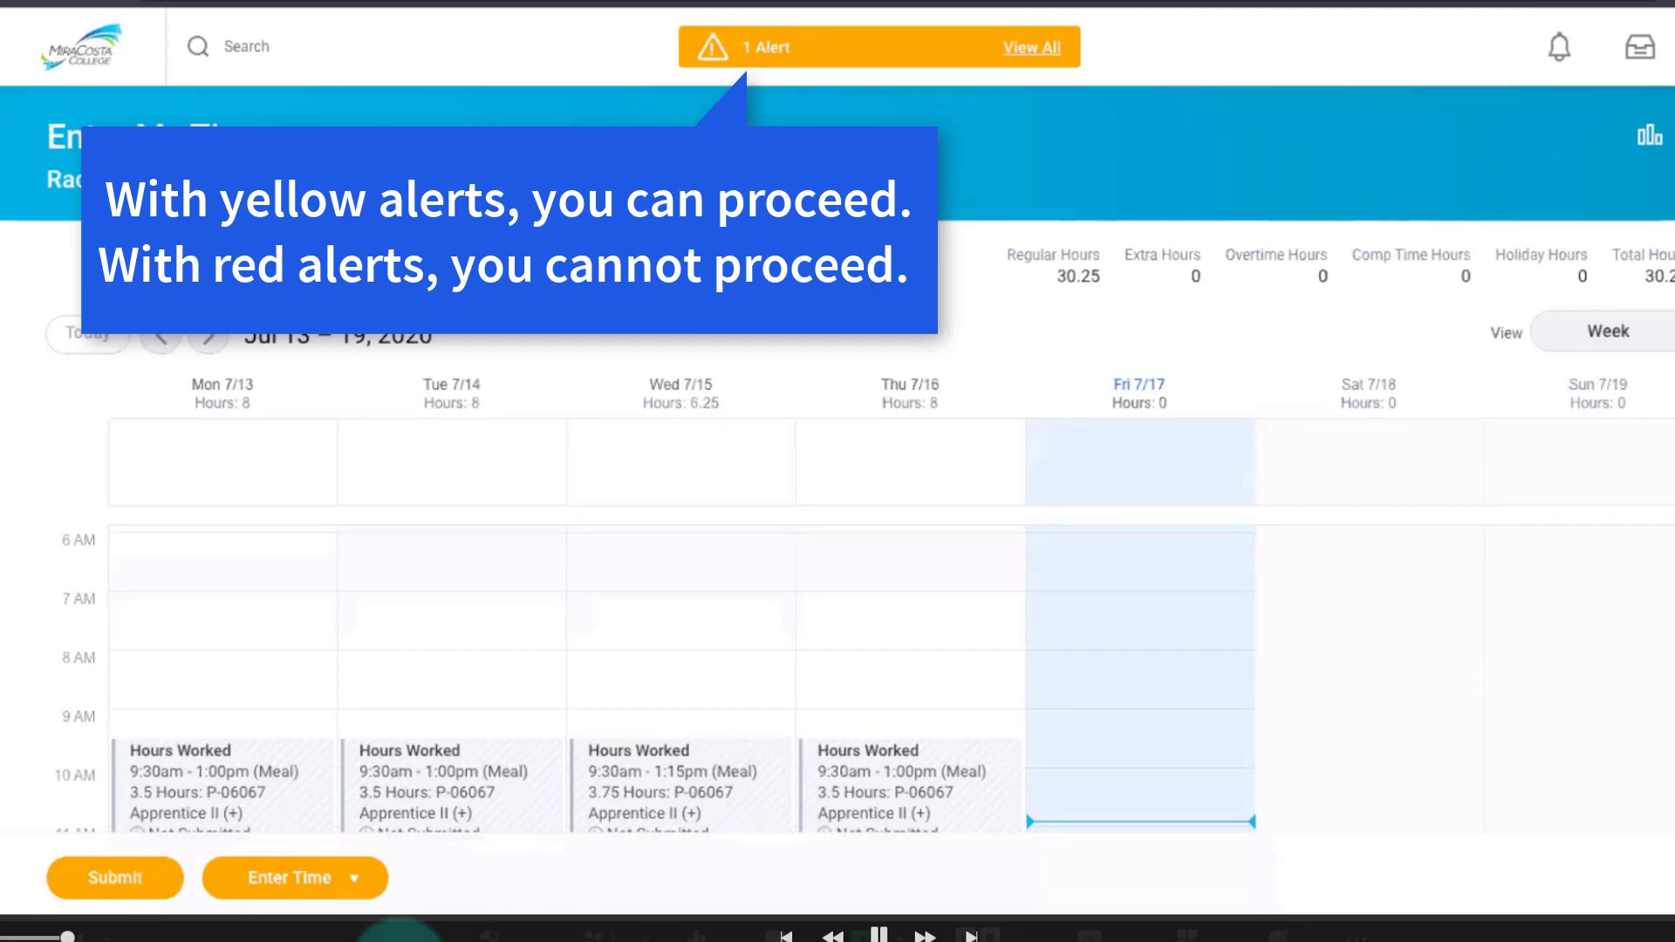
{"action": "left_click", "coordinate": [1570, 332]}
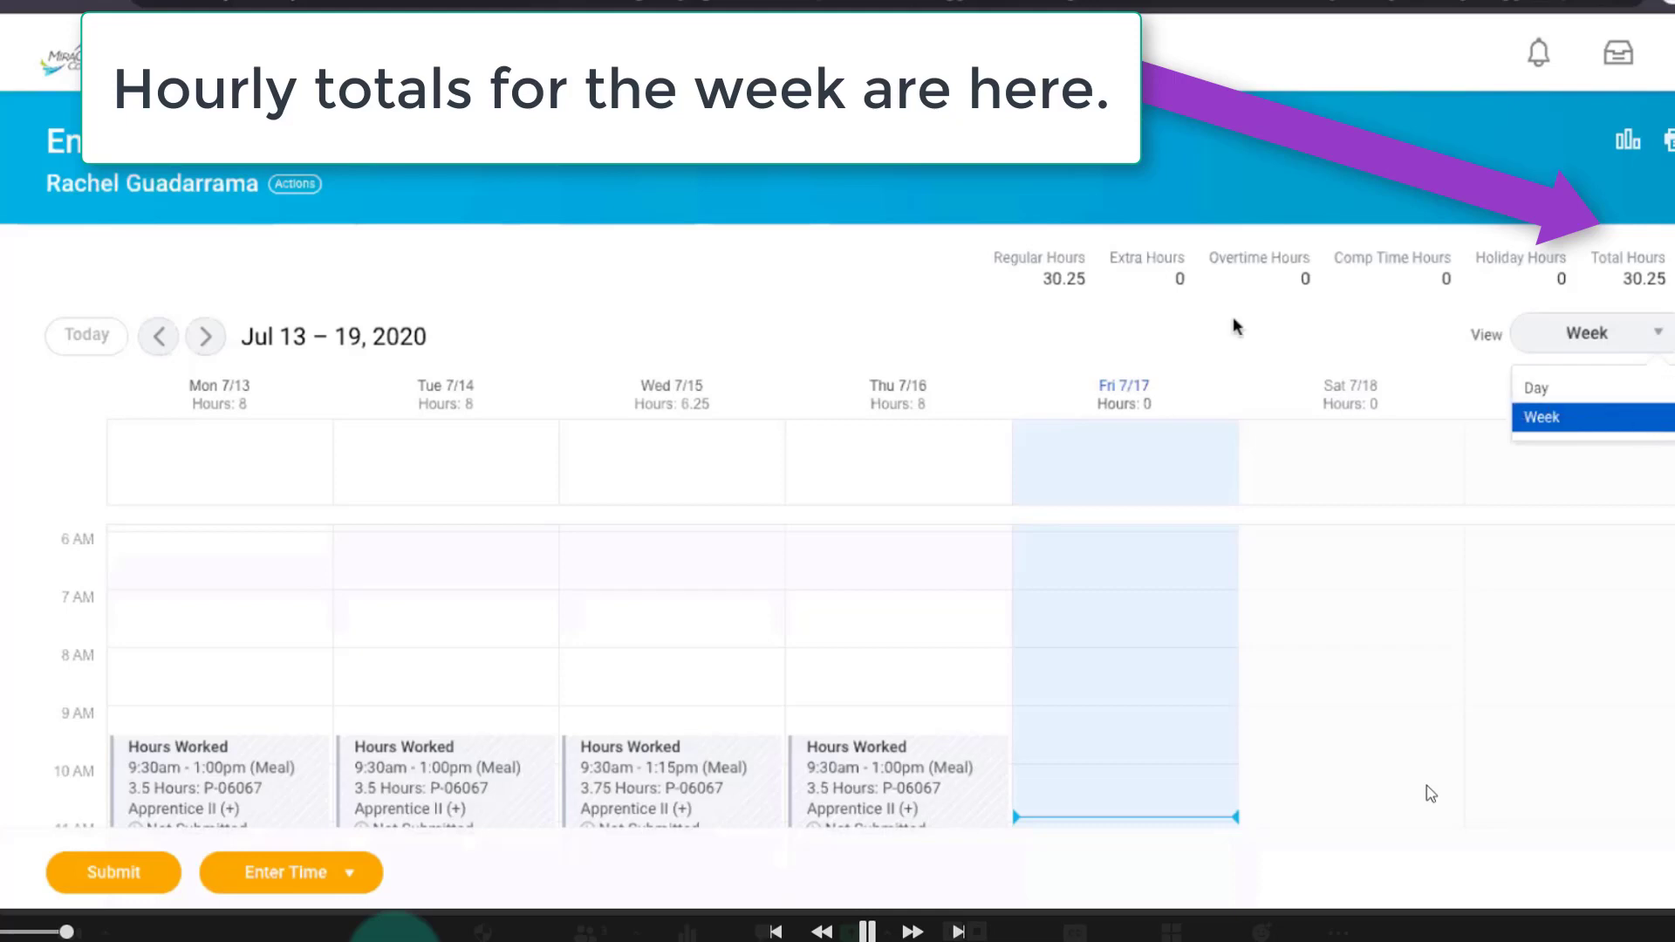
{"action": "left_click", "coordinate": [1348, 337]}
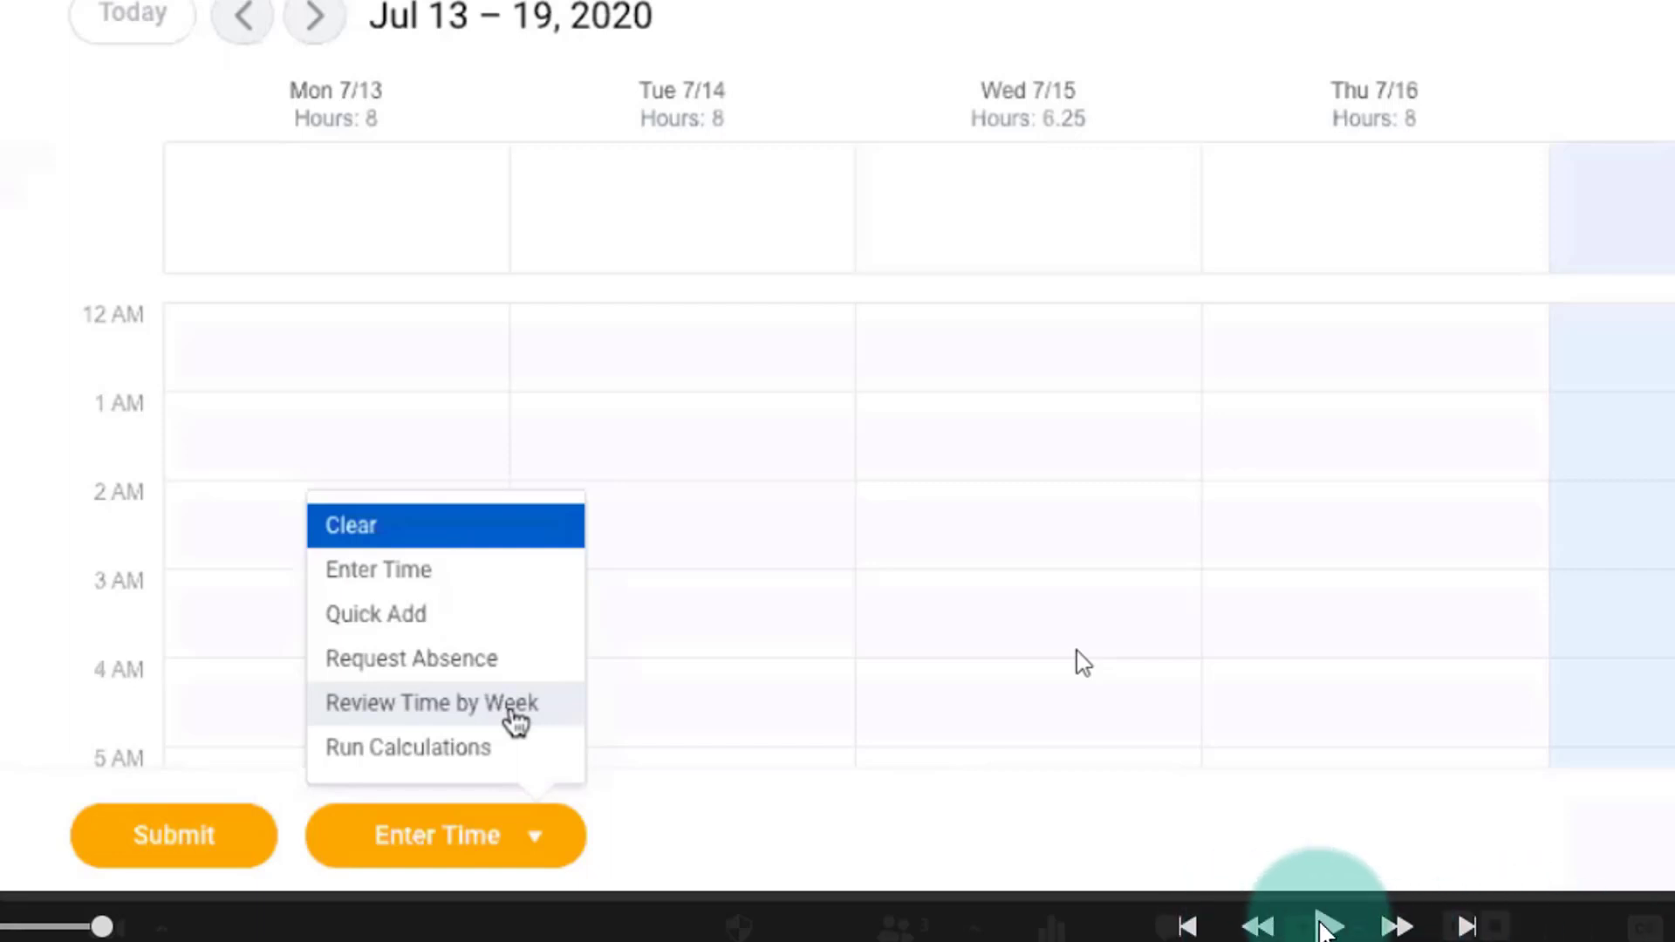
{"action": "left_click", "coordinate": [1326, 927]}
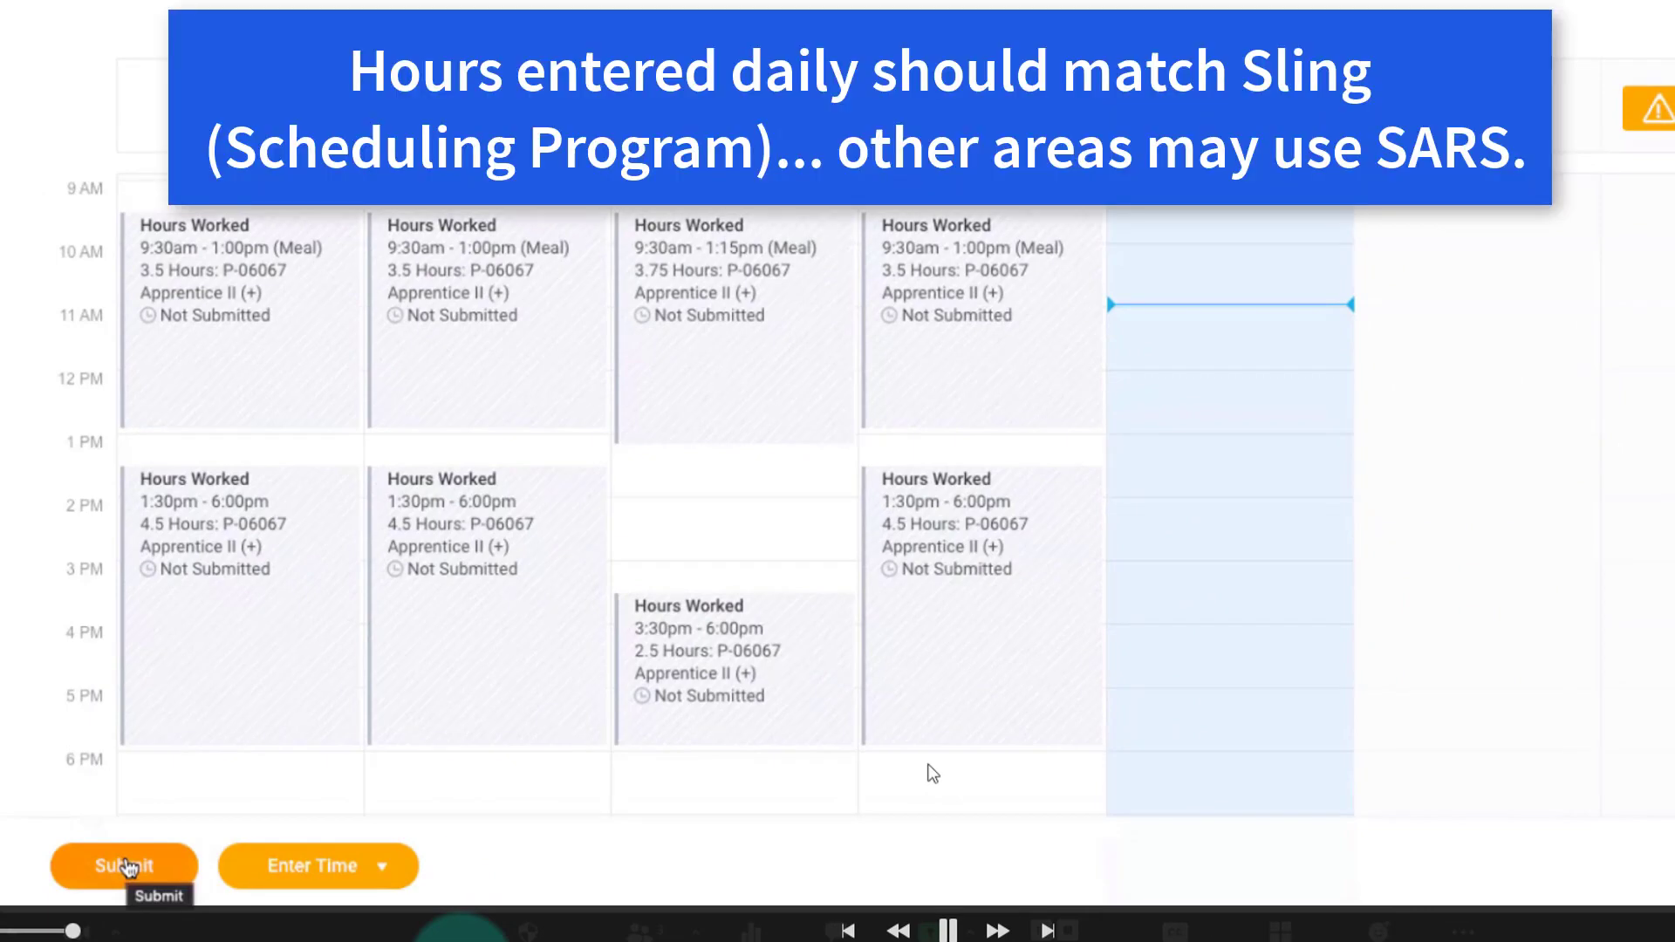
Submit the July 13 – 19, 2020 hours for approval without a comment and return to the time calendar.
{"action": "left_click", "coordinate": [126, 866]}
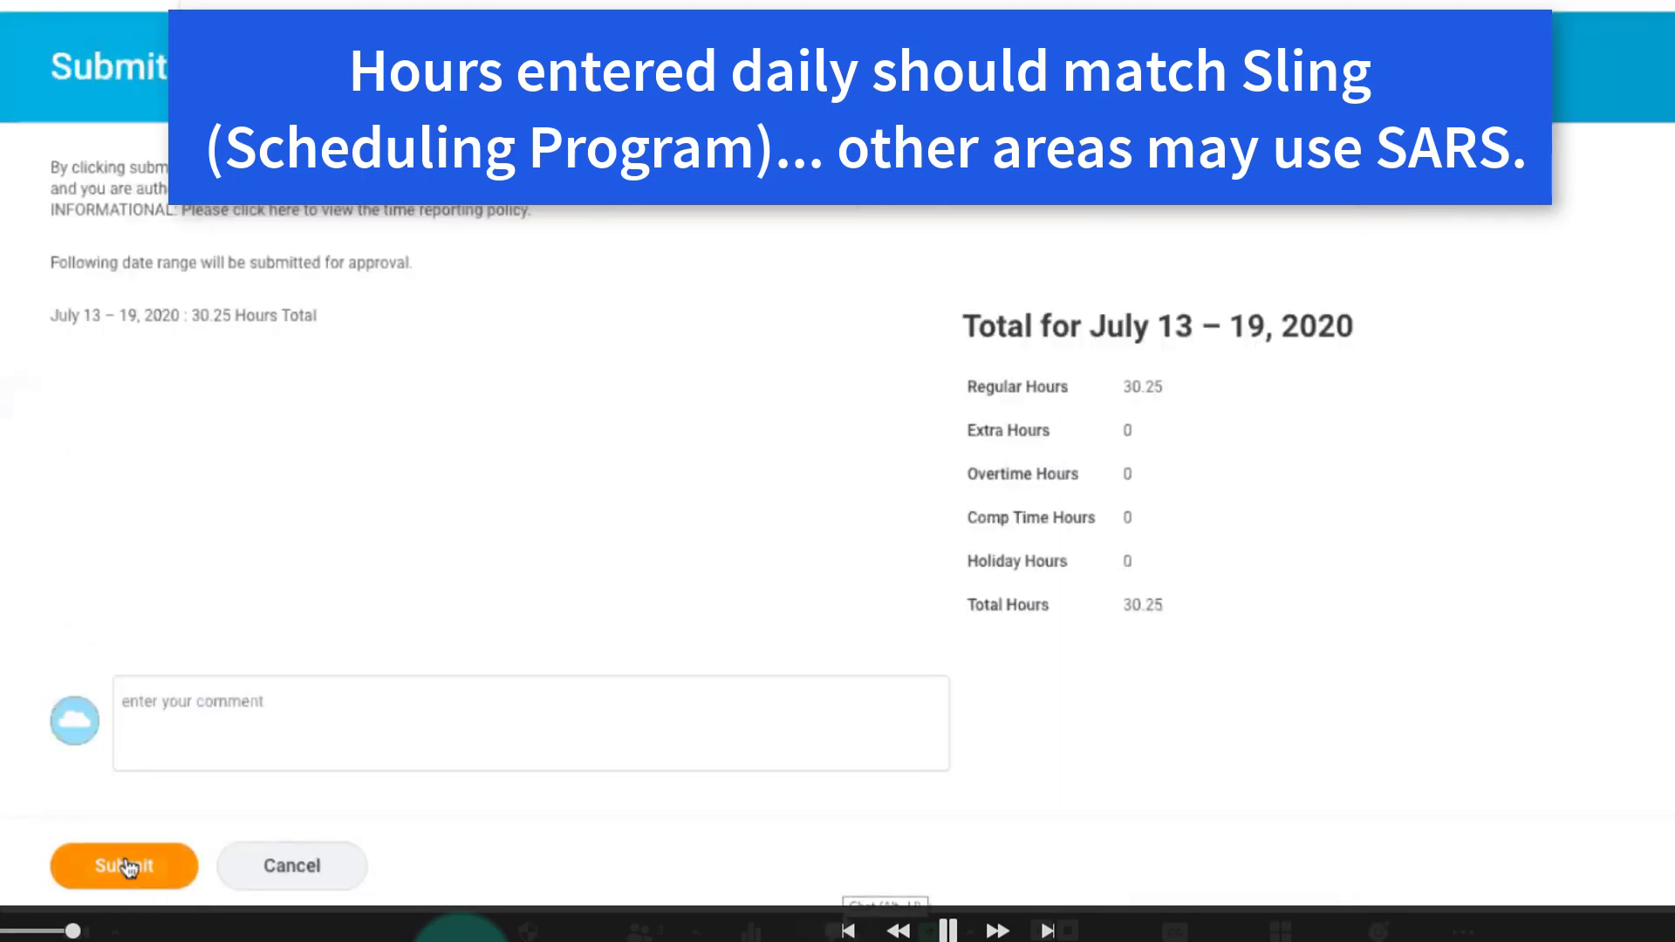
{"action": "scroll", "coordinate": [1553, 559], "scroll_direction": "down", "scroll_amount": 1}
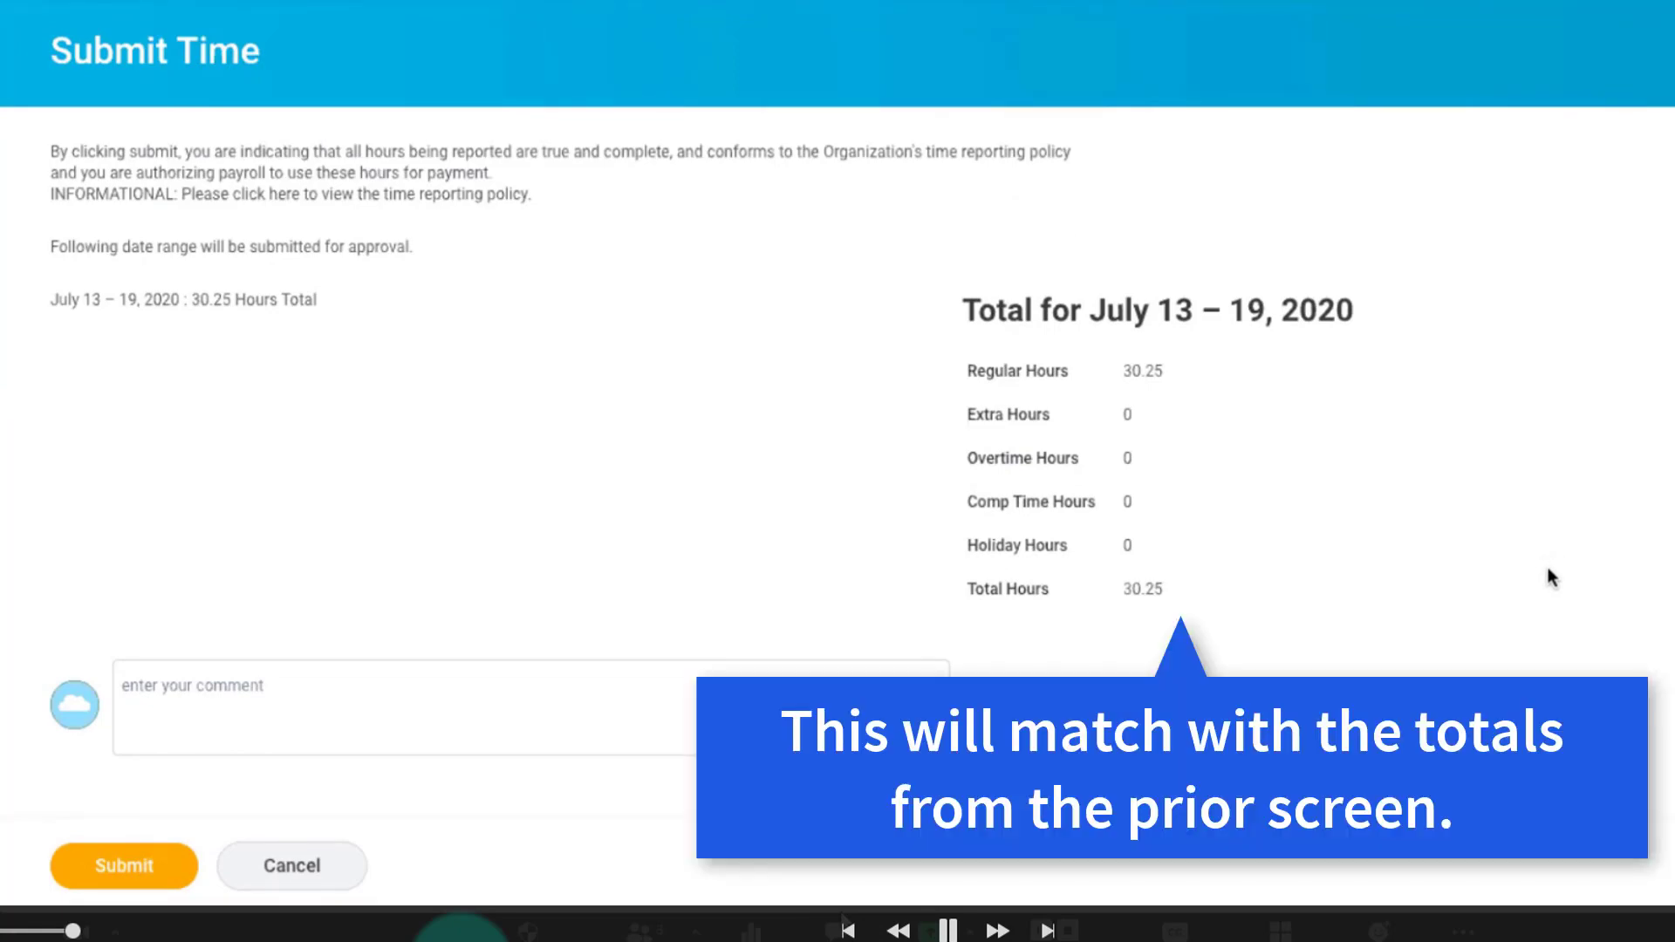
{"action": "left_click", "coordinate": [135, 866]}
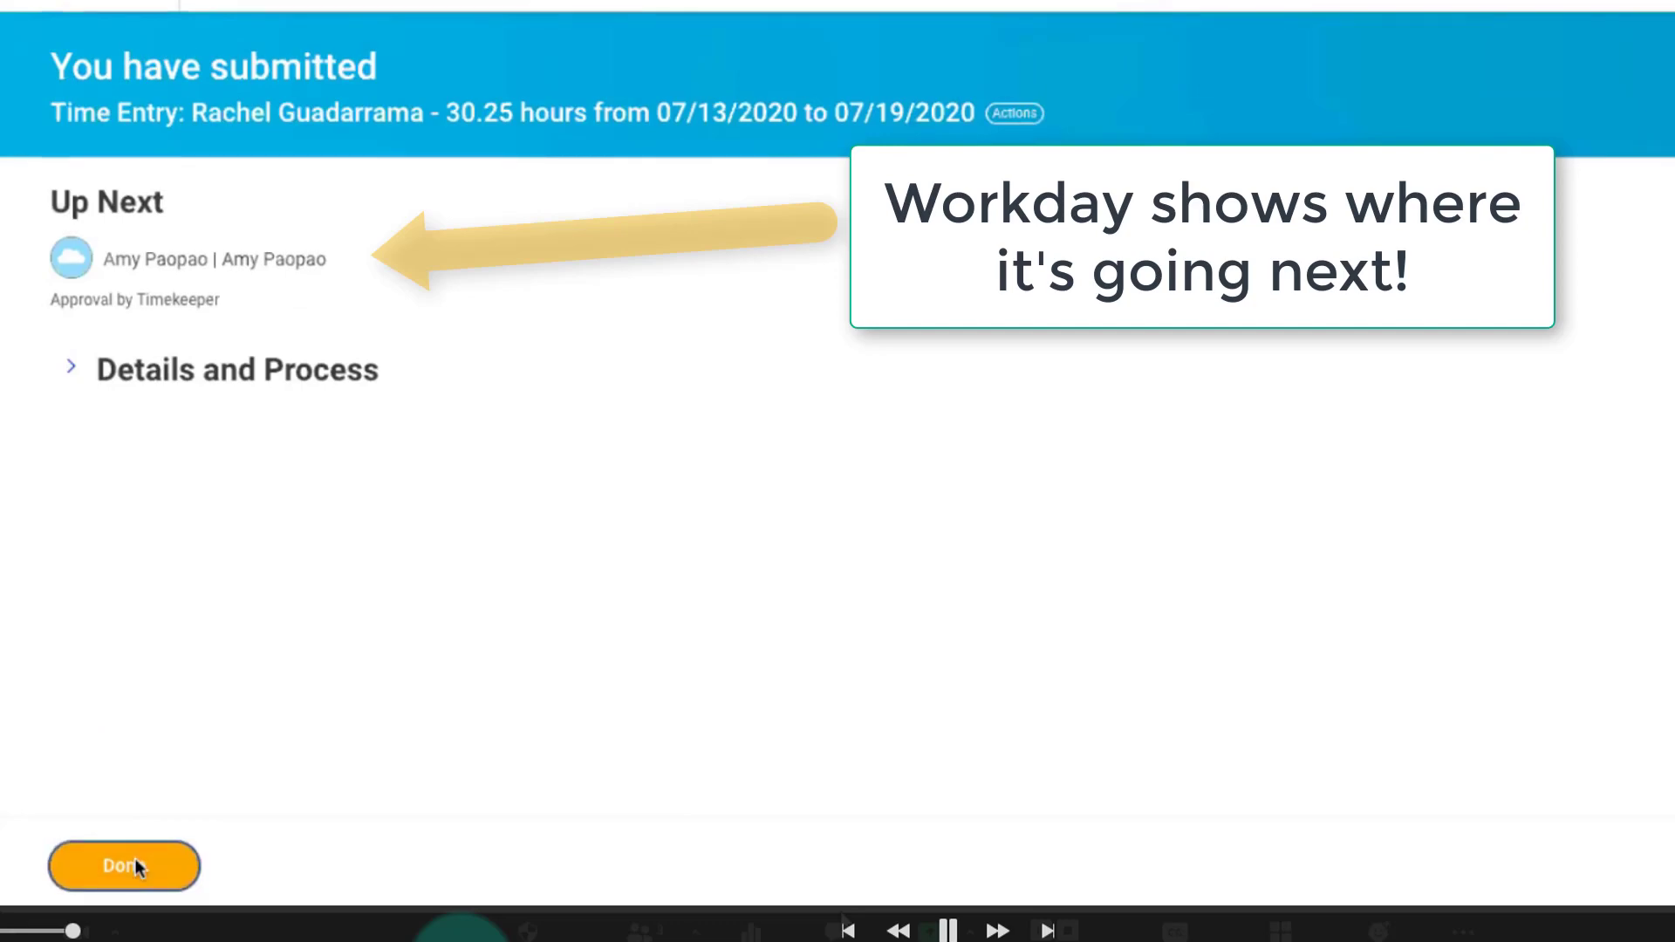
{"action": "left_click", "coordinate": [138, 867]}
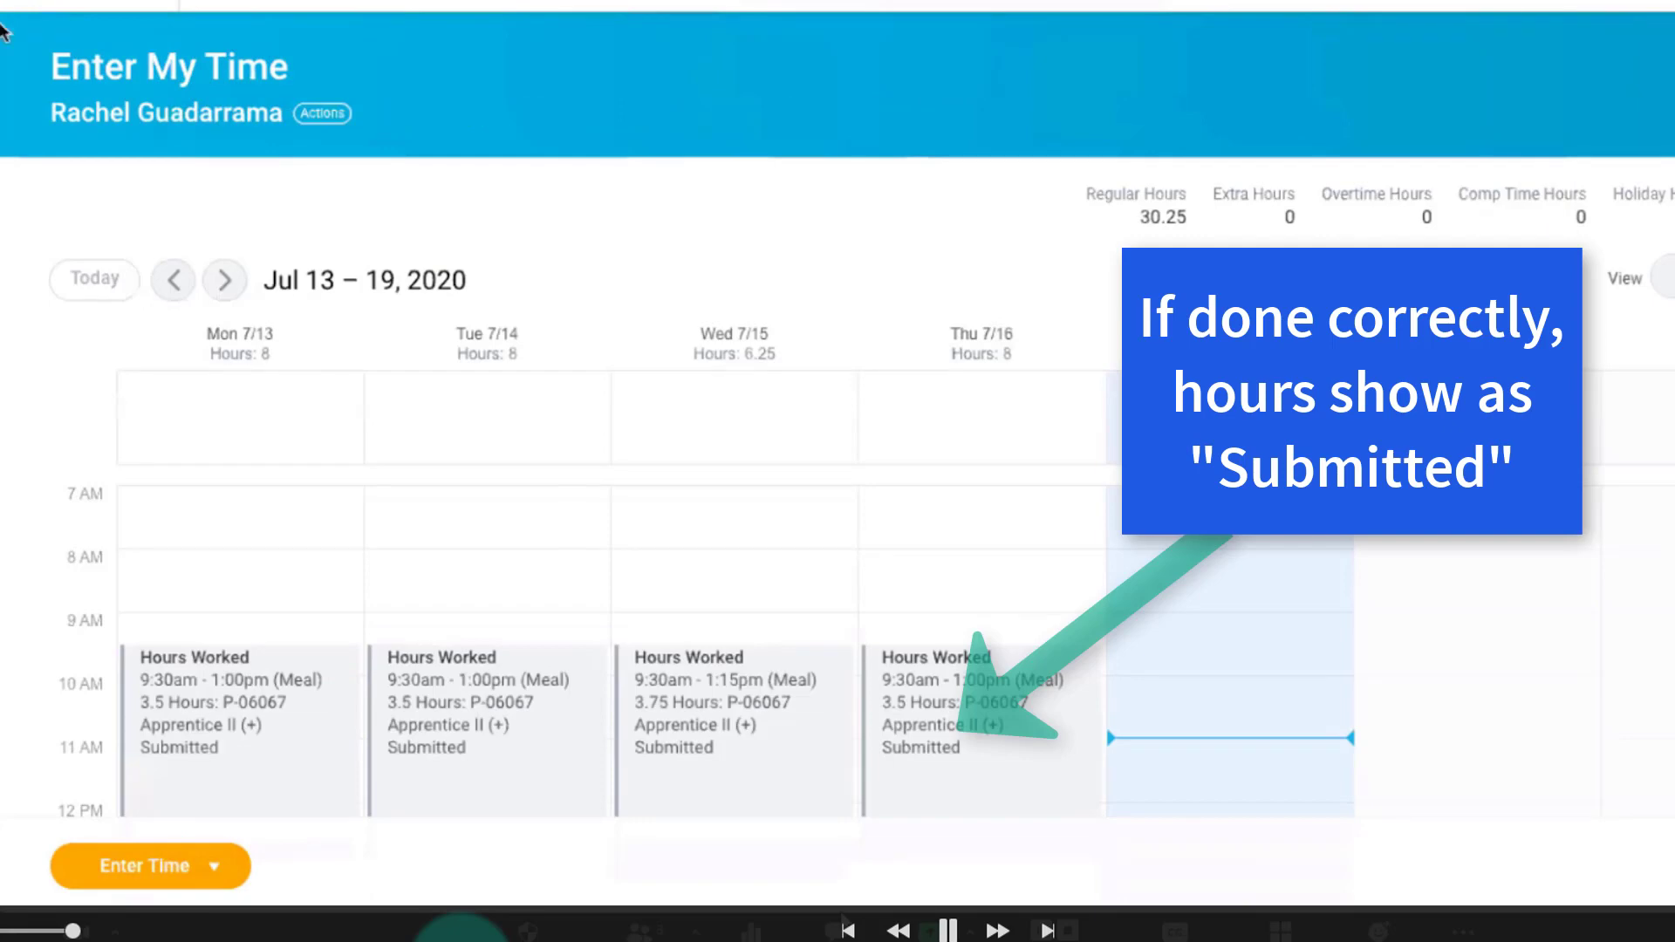
Return to the home screen and view the payslips in the Pay application.
{"action": "left_click", "coordinate": [86, 5]}
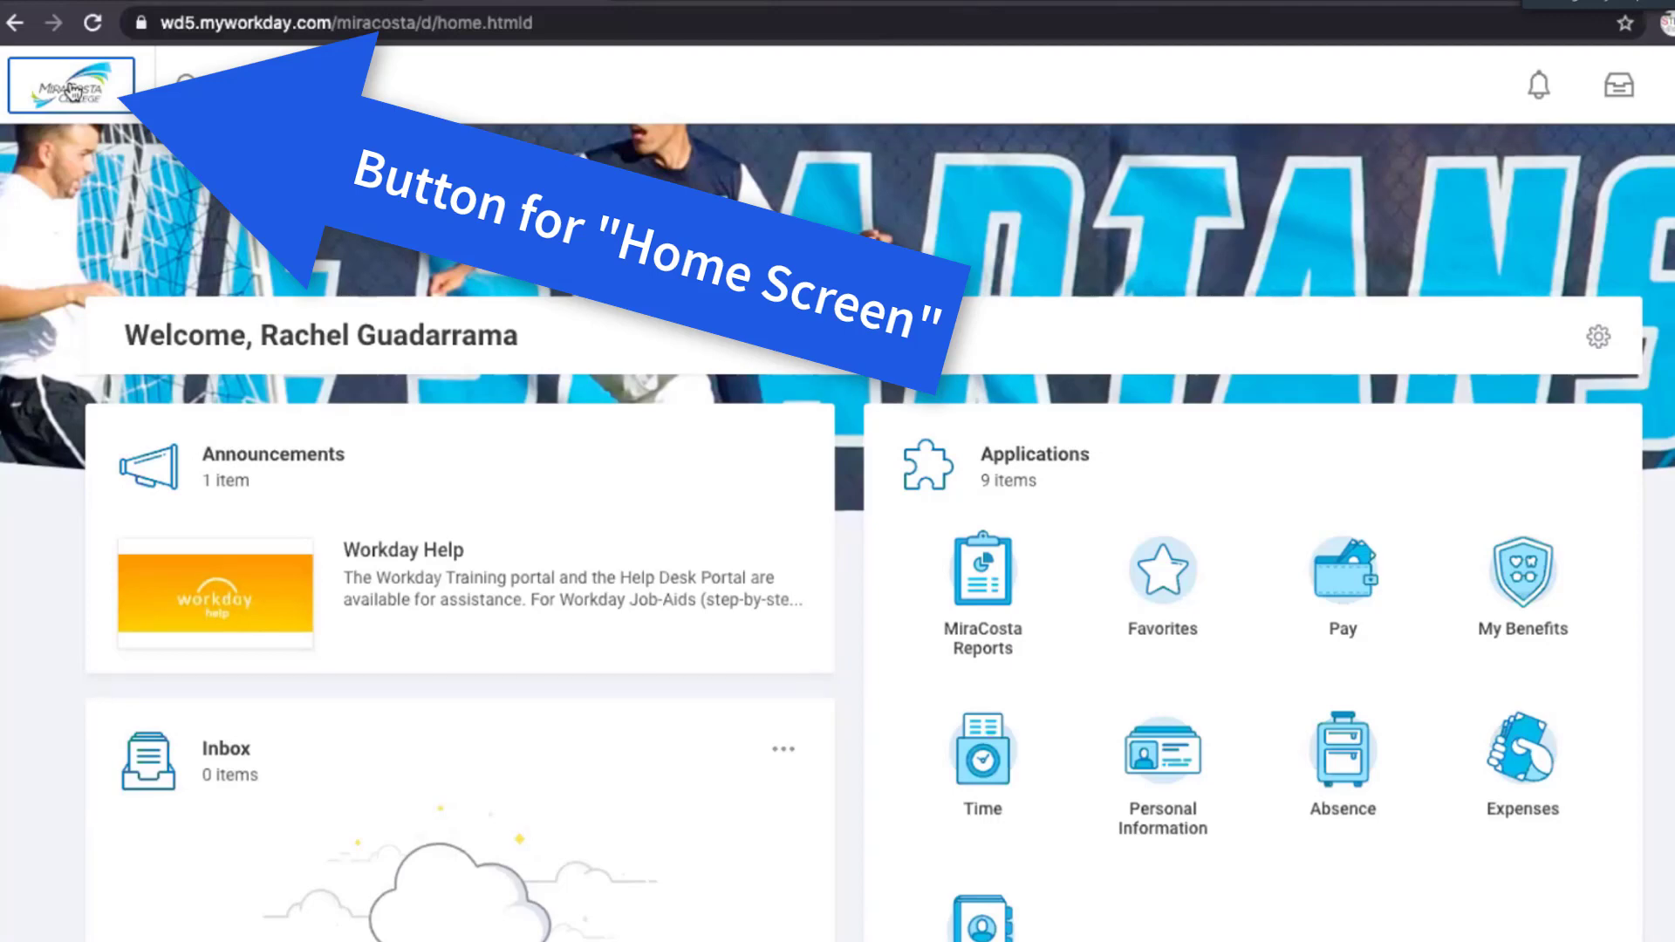
{"action": "scroll", "coordinate": [837, 489], "scroll_direction": "down", "scroll_amount": 1}
{"action": "left_click", "coordinate": [1354, 510]}
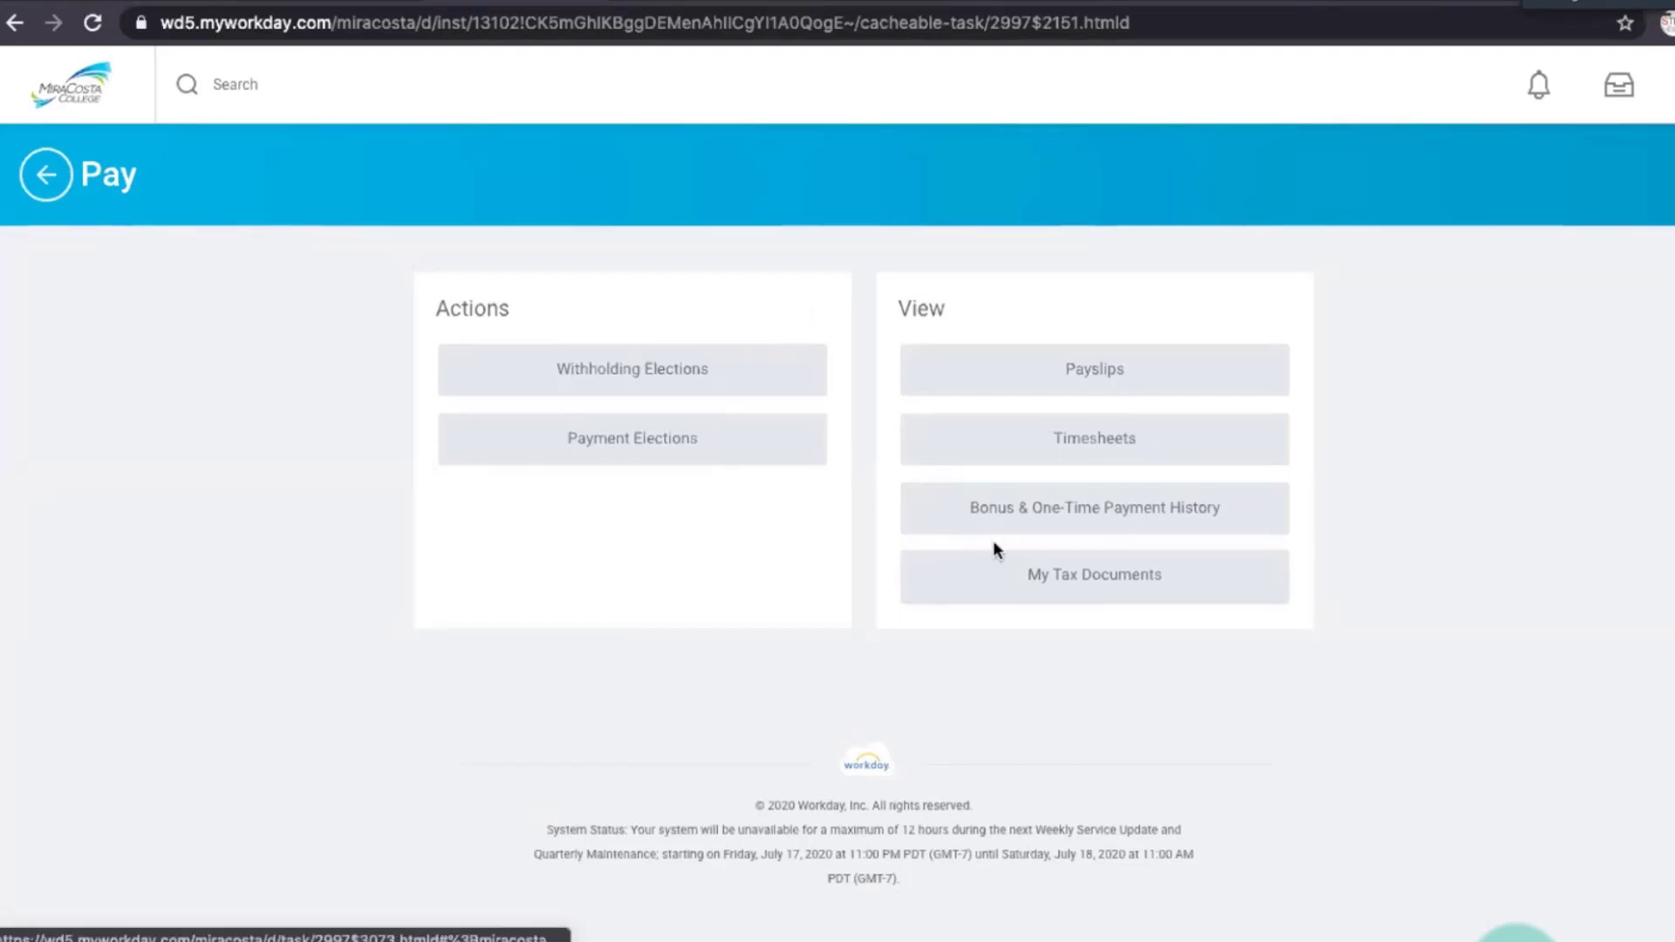
{"action": "left_click", "coordinate": [1088, 382]}
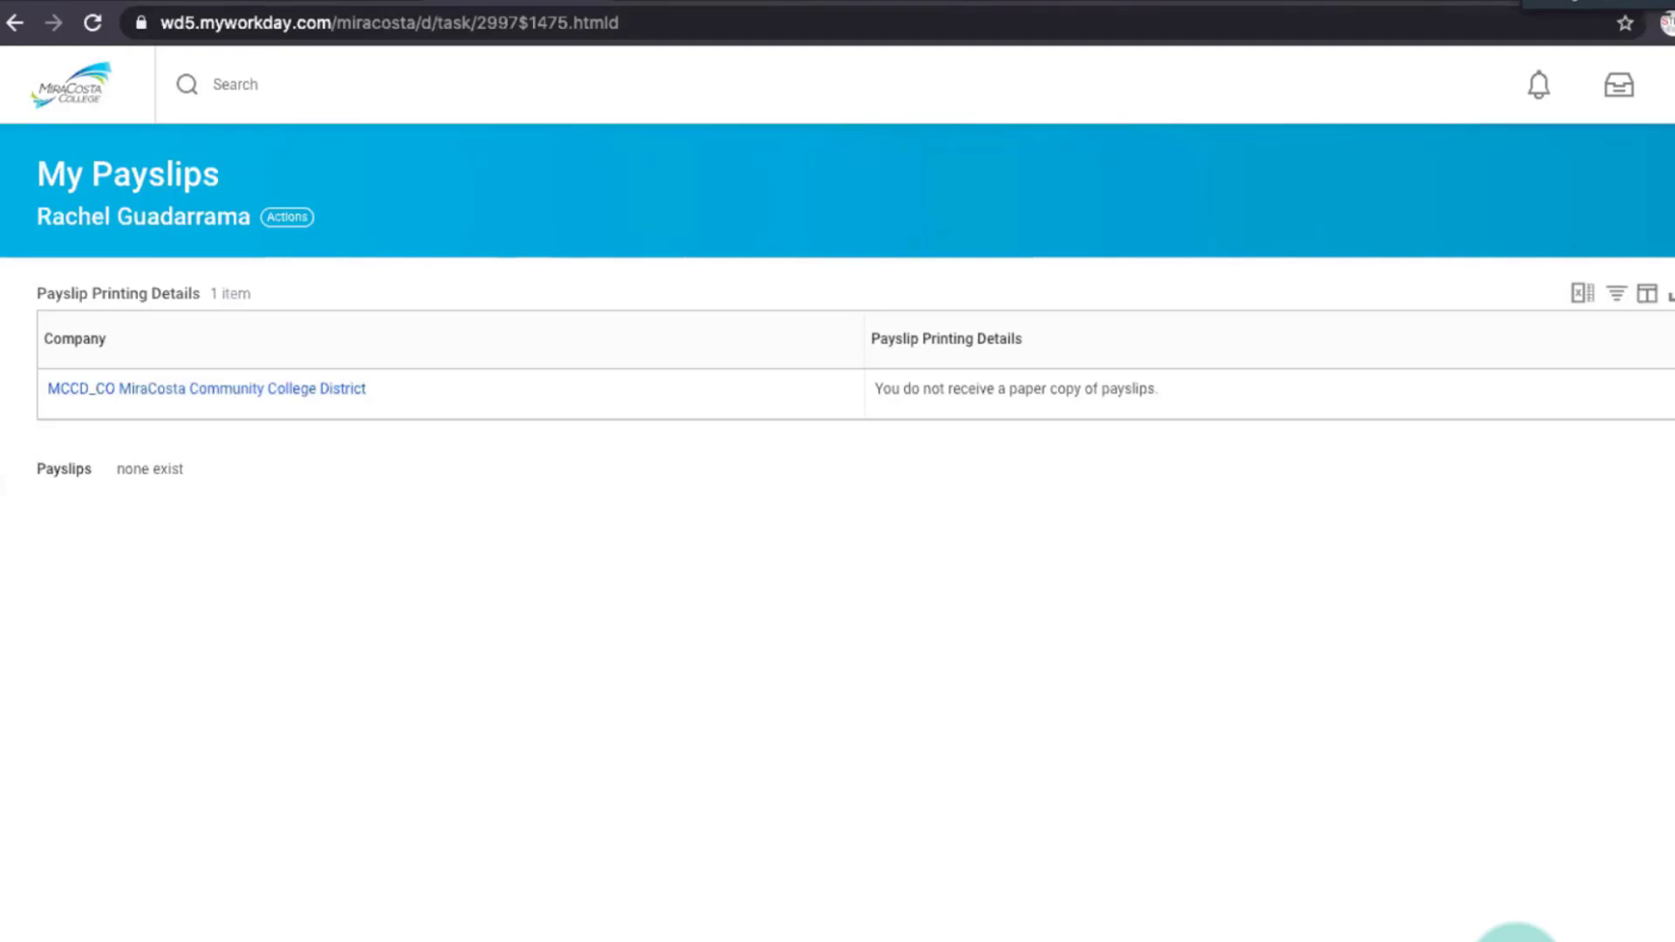
Return to the home screen and open this week's time entry calendar from the Time application.
{"action": "left_click", "coordinate": [45, 98]}
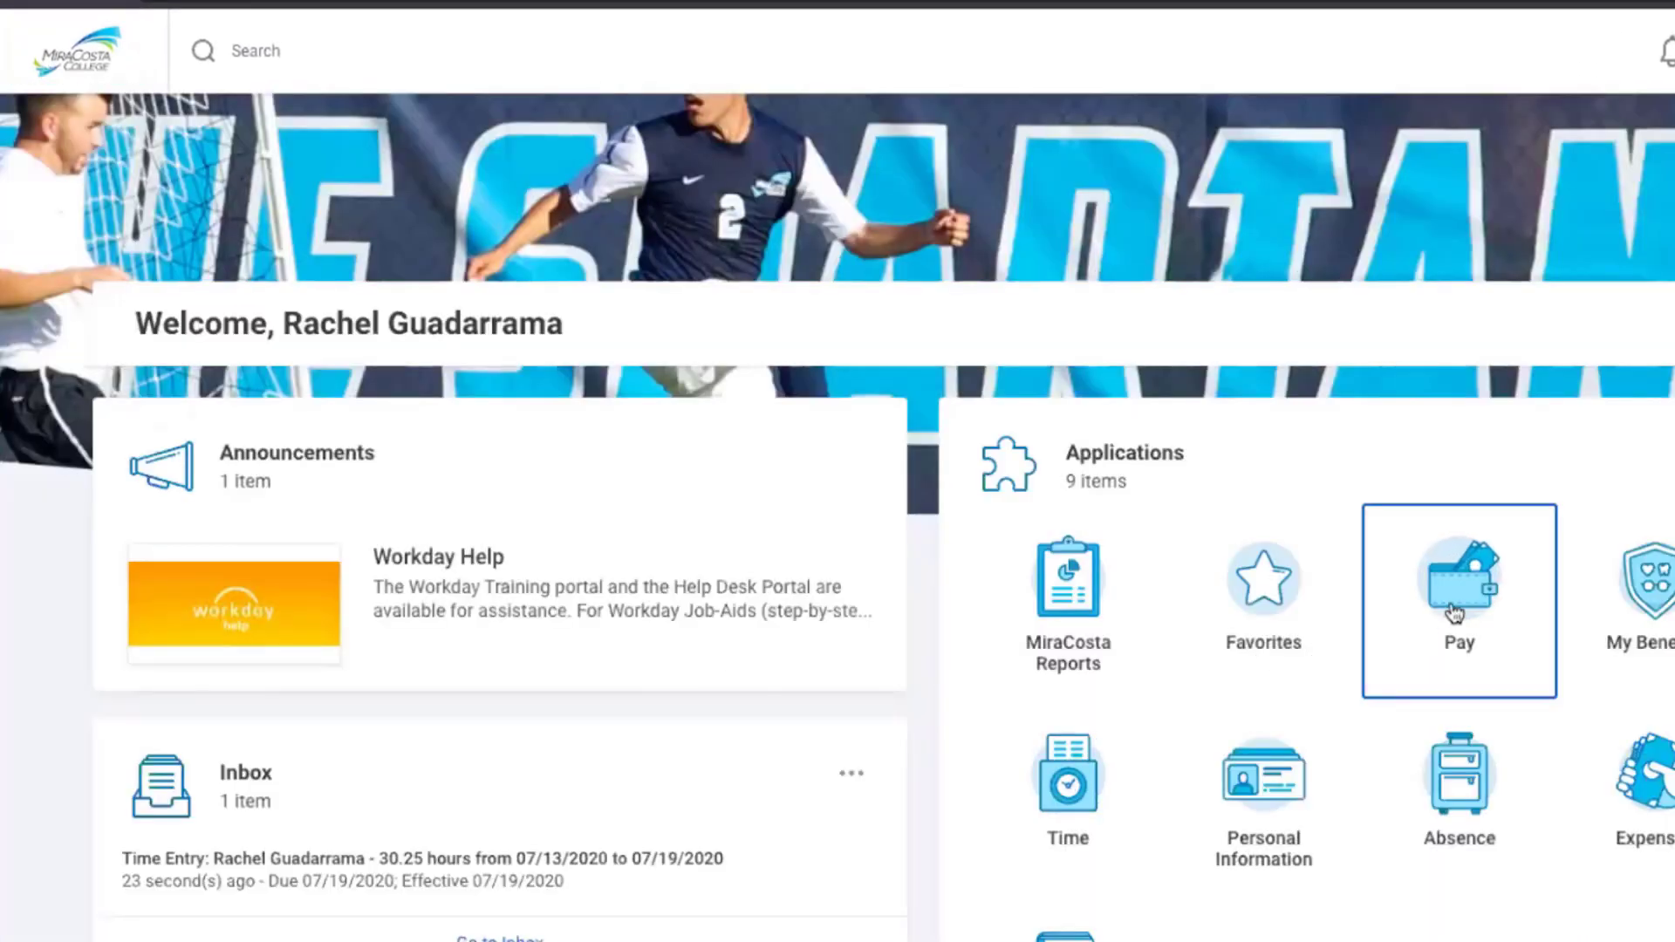
{"action": "left_click", "coordinate": [1097, 811]}
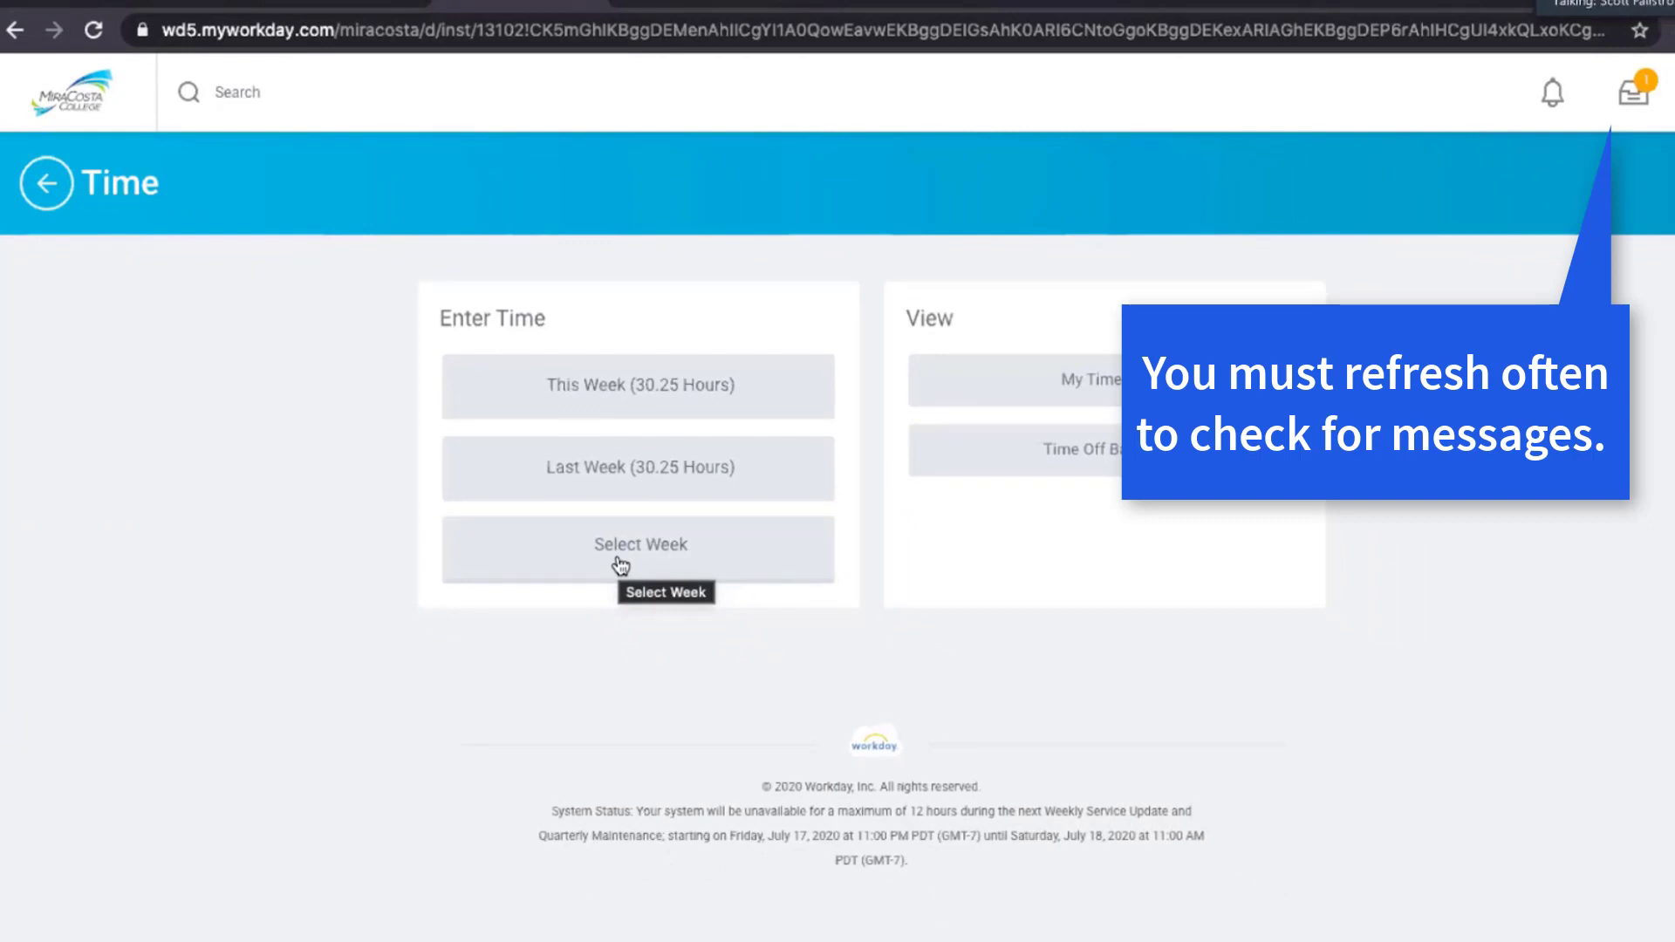
{"action": "left_click", "coordinate": [656, 380]}
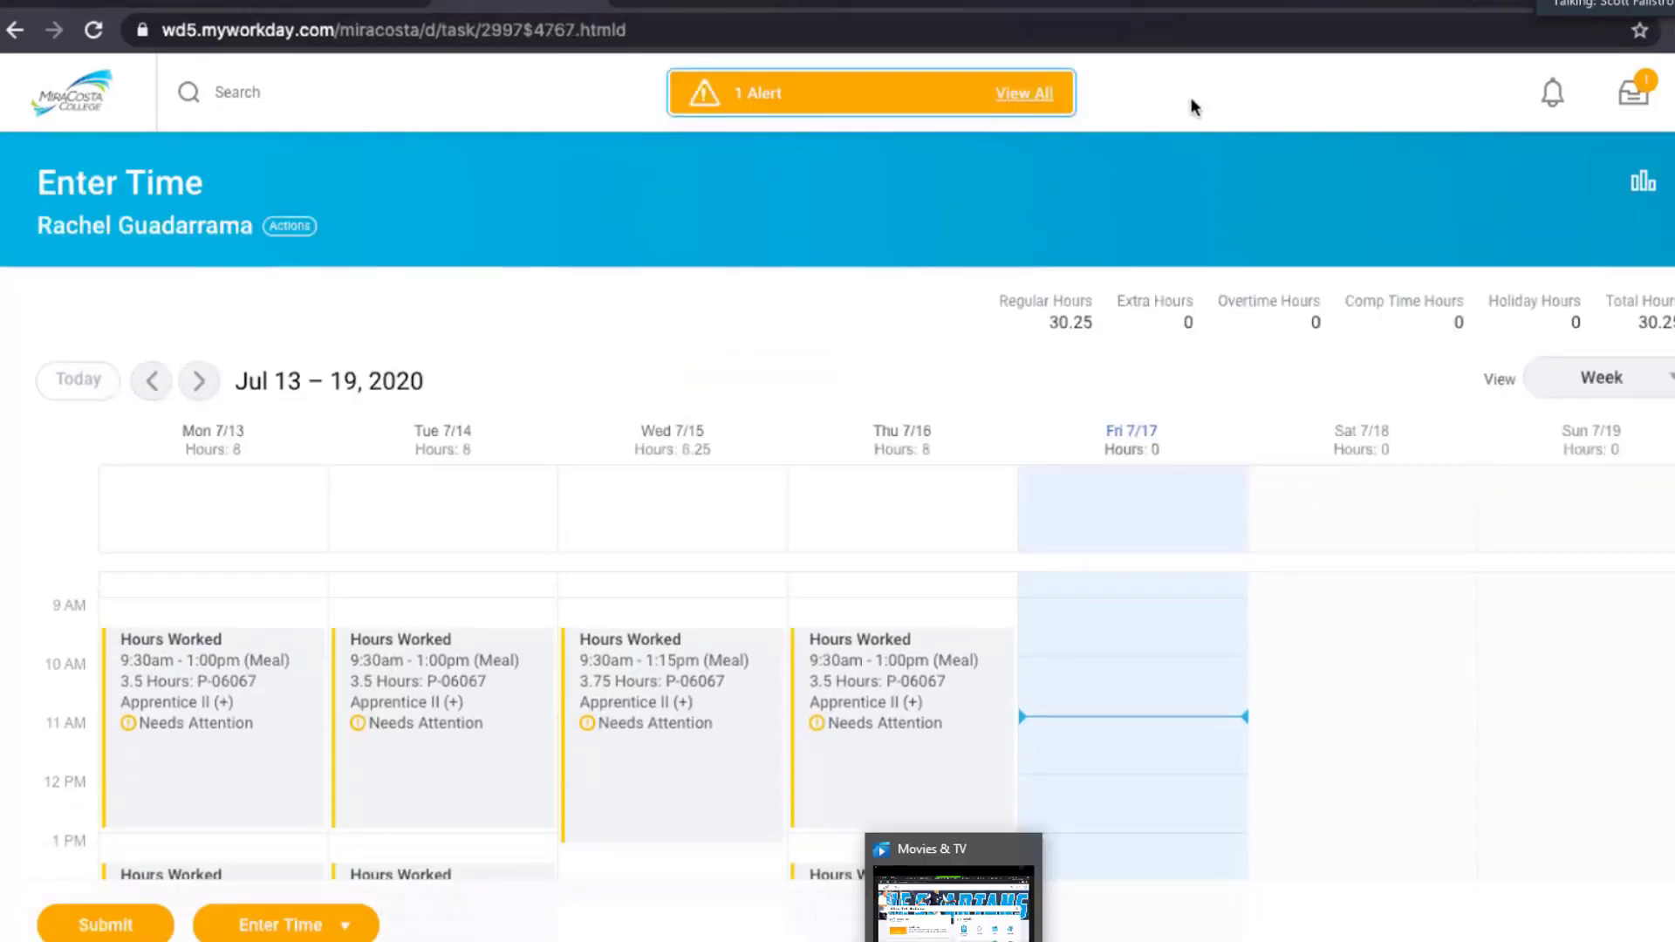
{"action": "left_click", "coordinate": [1465, 849]}
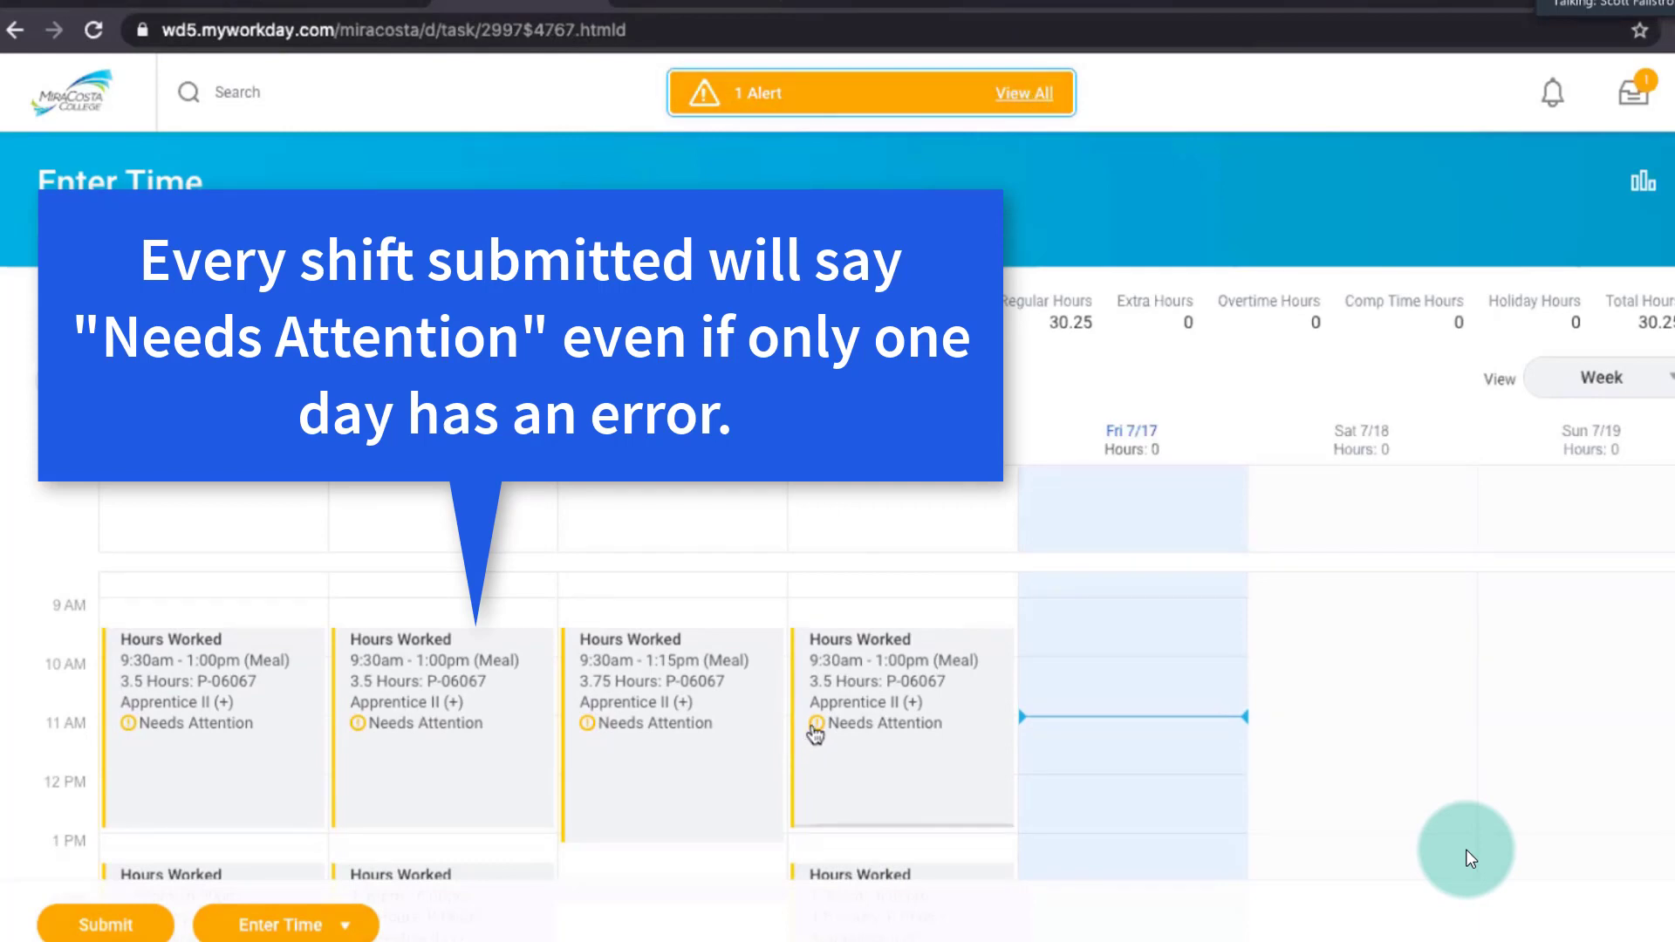
Open Thursday's 9:30 AM time block, examine its history for the timekeeper's comment, and close the details.
{"action": "left_click", "coordinate": [813, 733]}
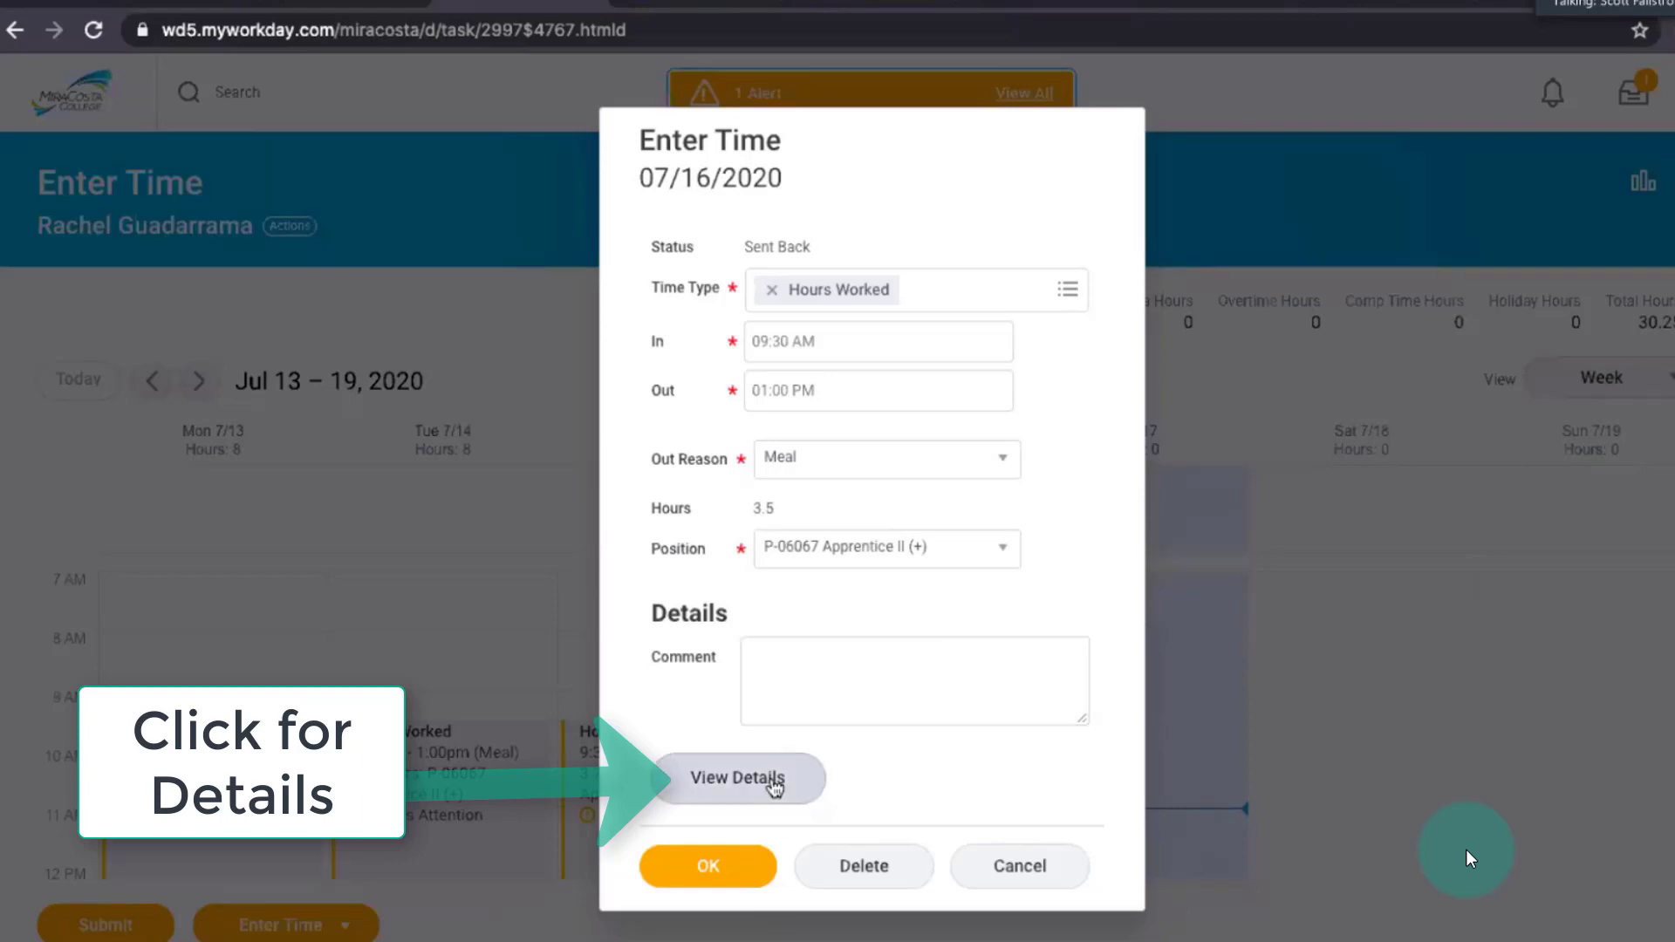
{"action": "left_click", "coordinate": [771, 779]}
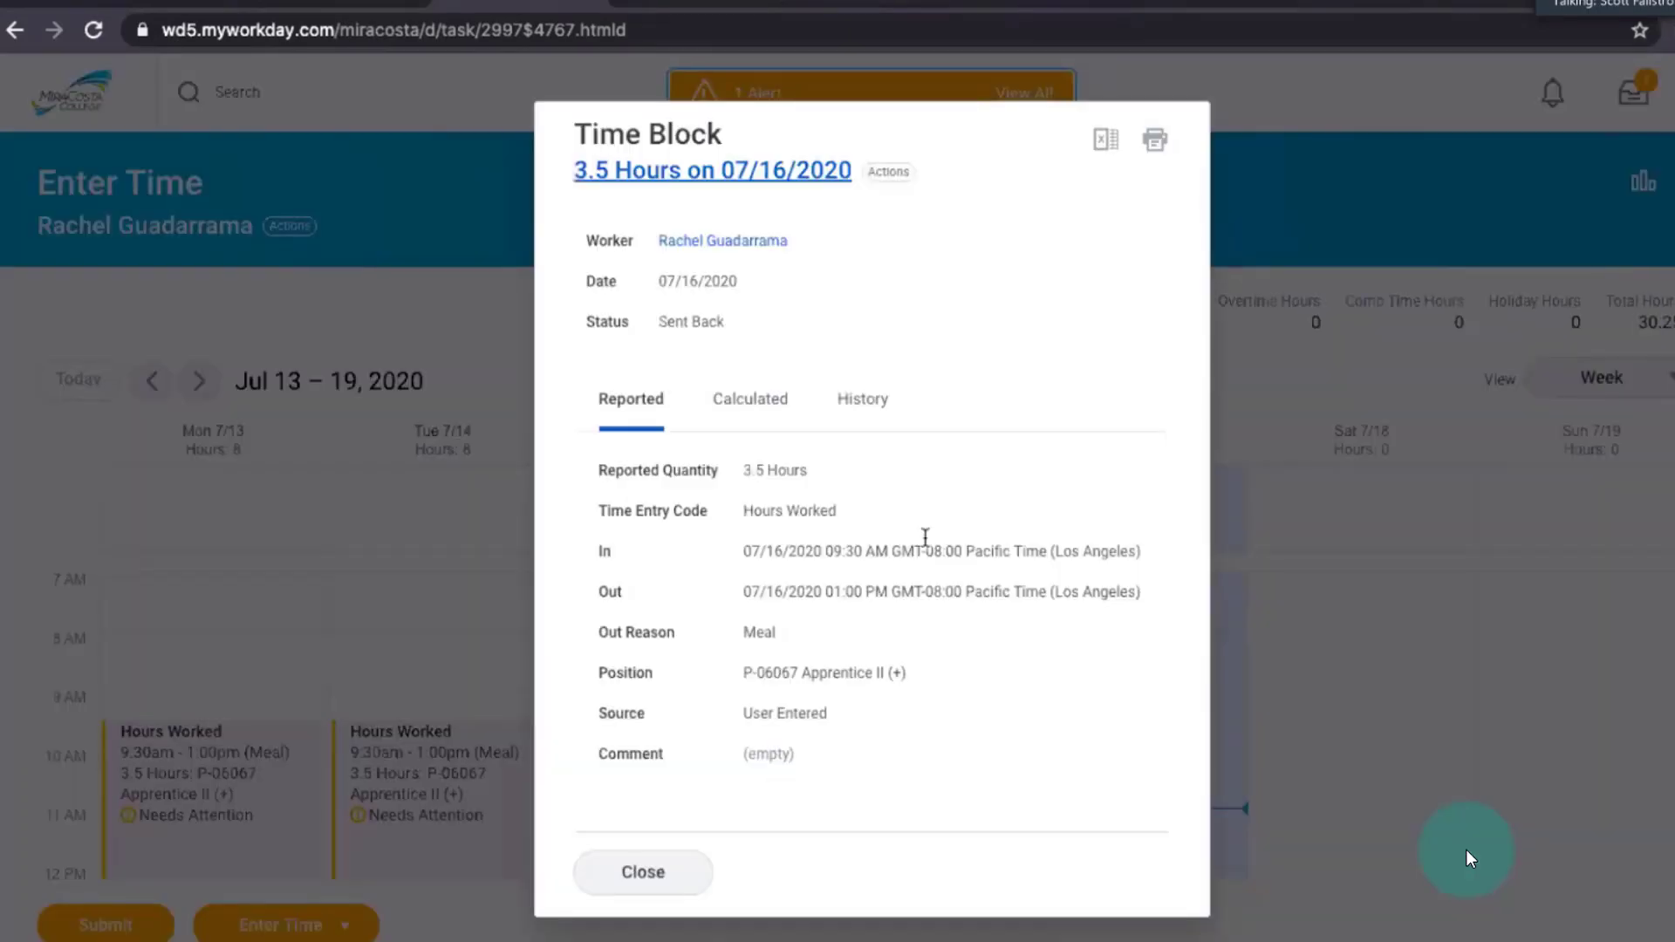
{"action": "left_click", "coordinate": [863, 402]}
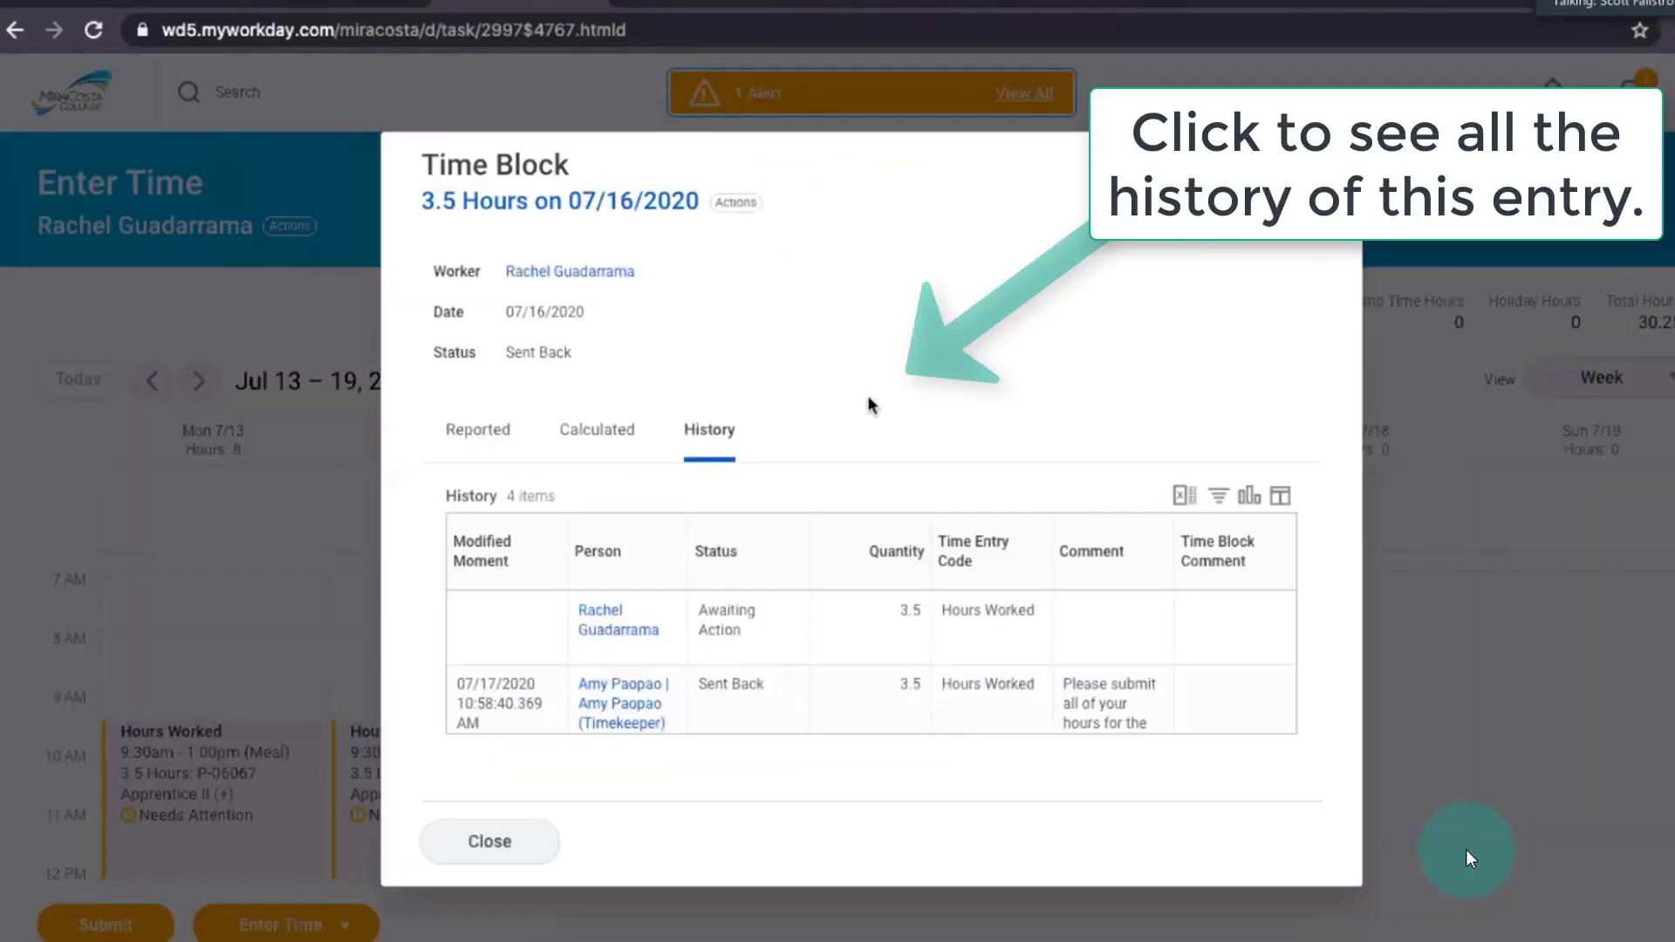
{"action": "scroll", "coordinate": [1087, 708], "scroll_direction": "right", "scroll_amount": 4}
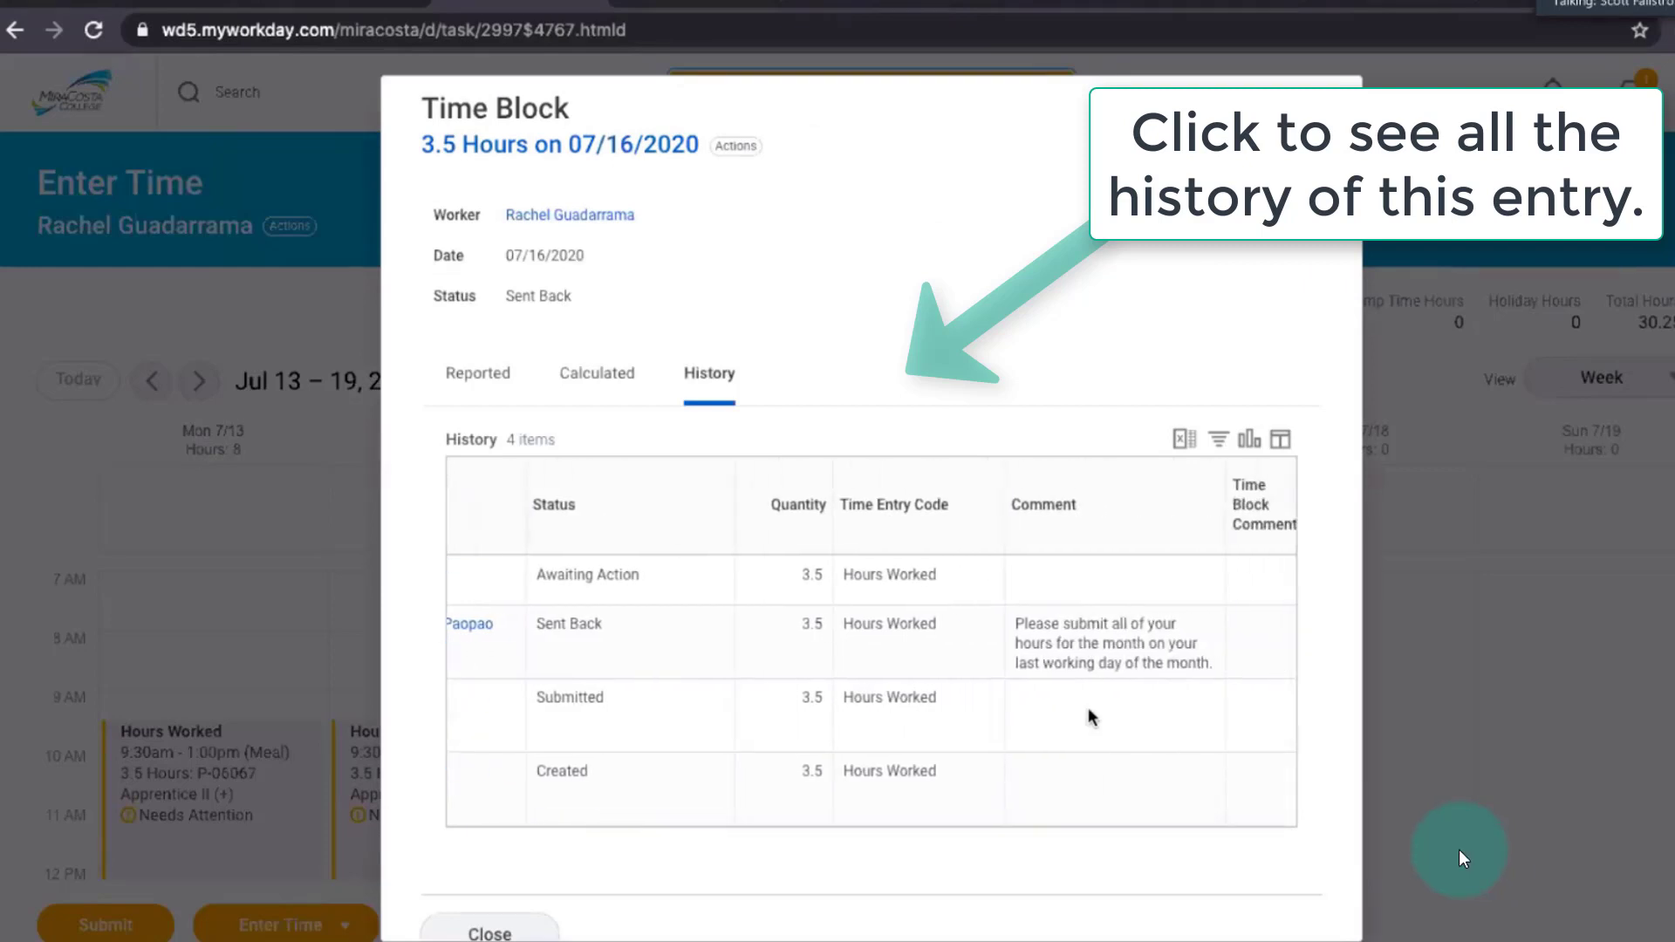
{"action": "scroll", "coordinate": [1087, 709], "scroll_direction": "right", "scroll_amount": 2}
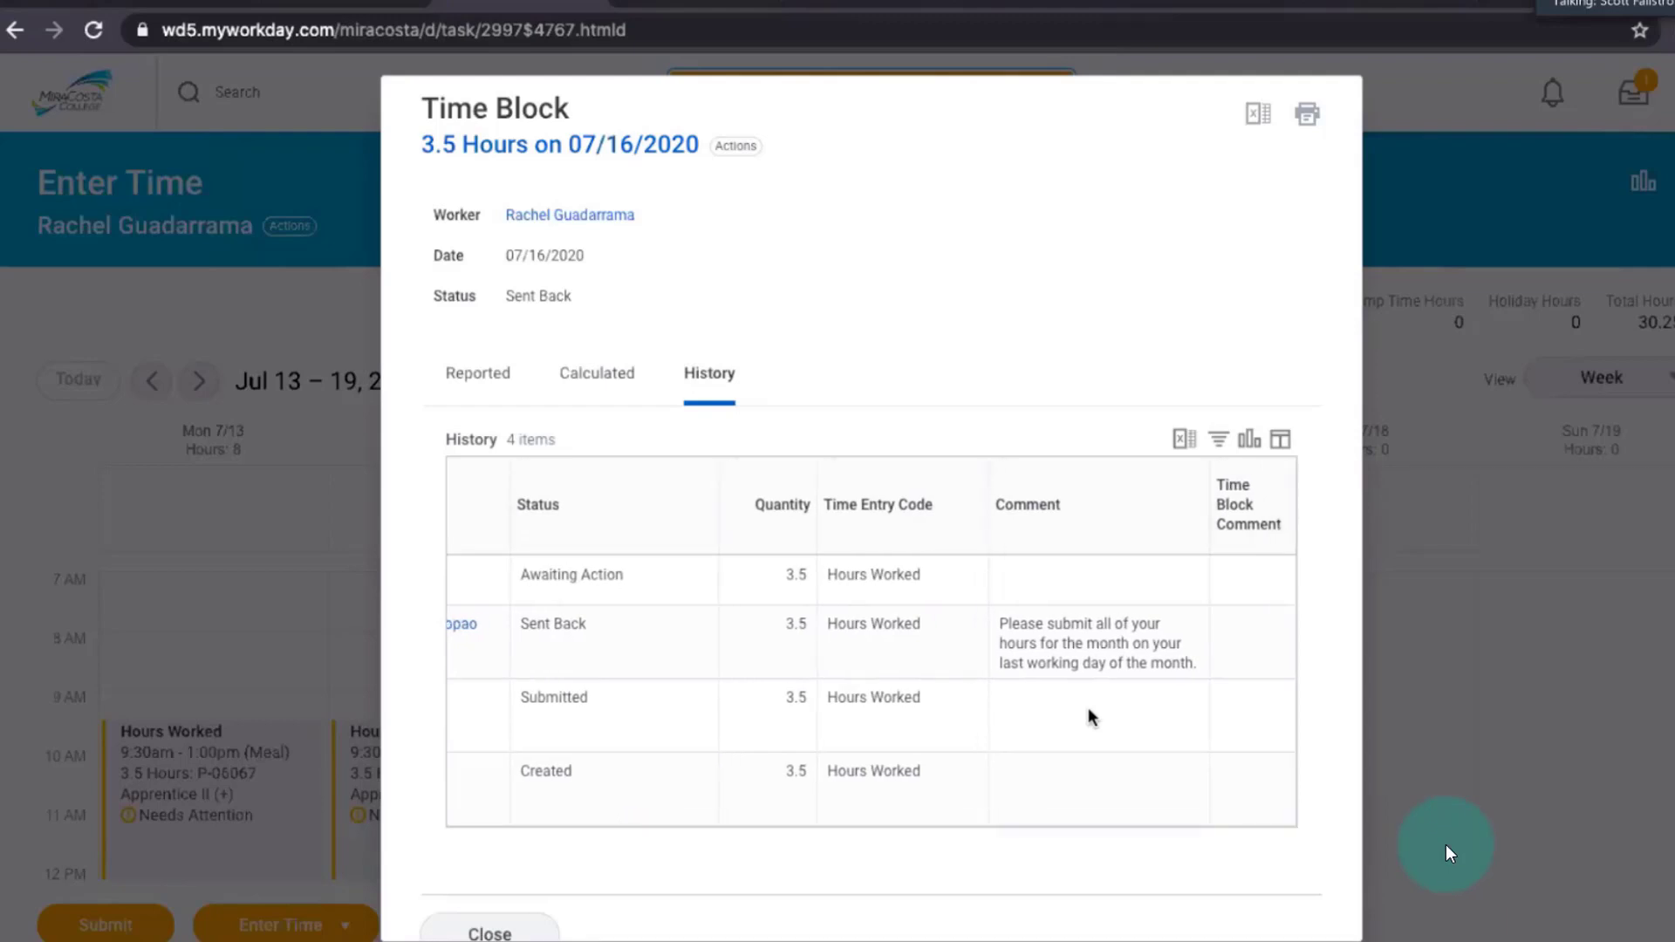
{"action": "scroll", "coordinate": [1087, 708], "scroll_direction": "left", "scroll_amount": 1}
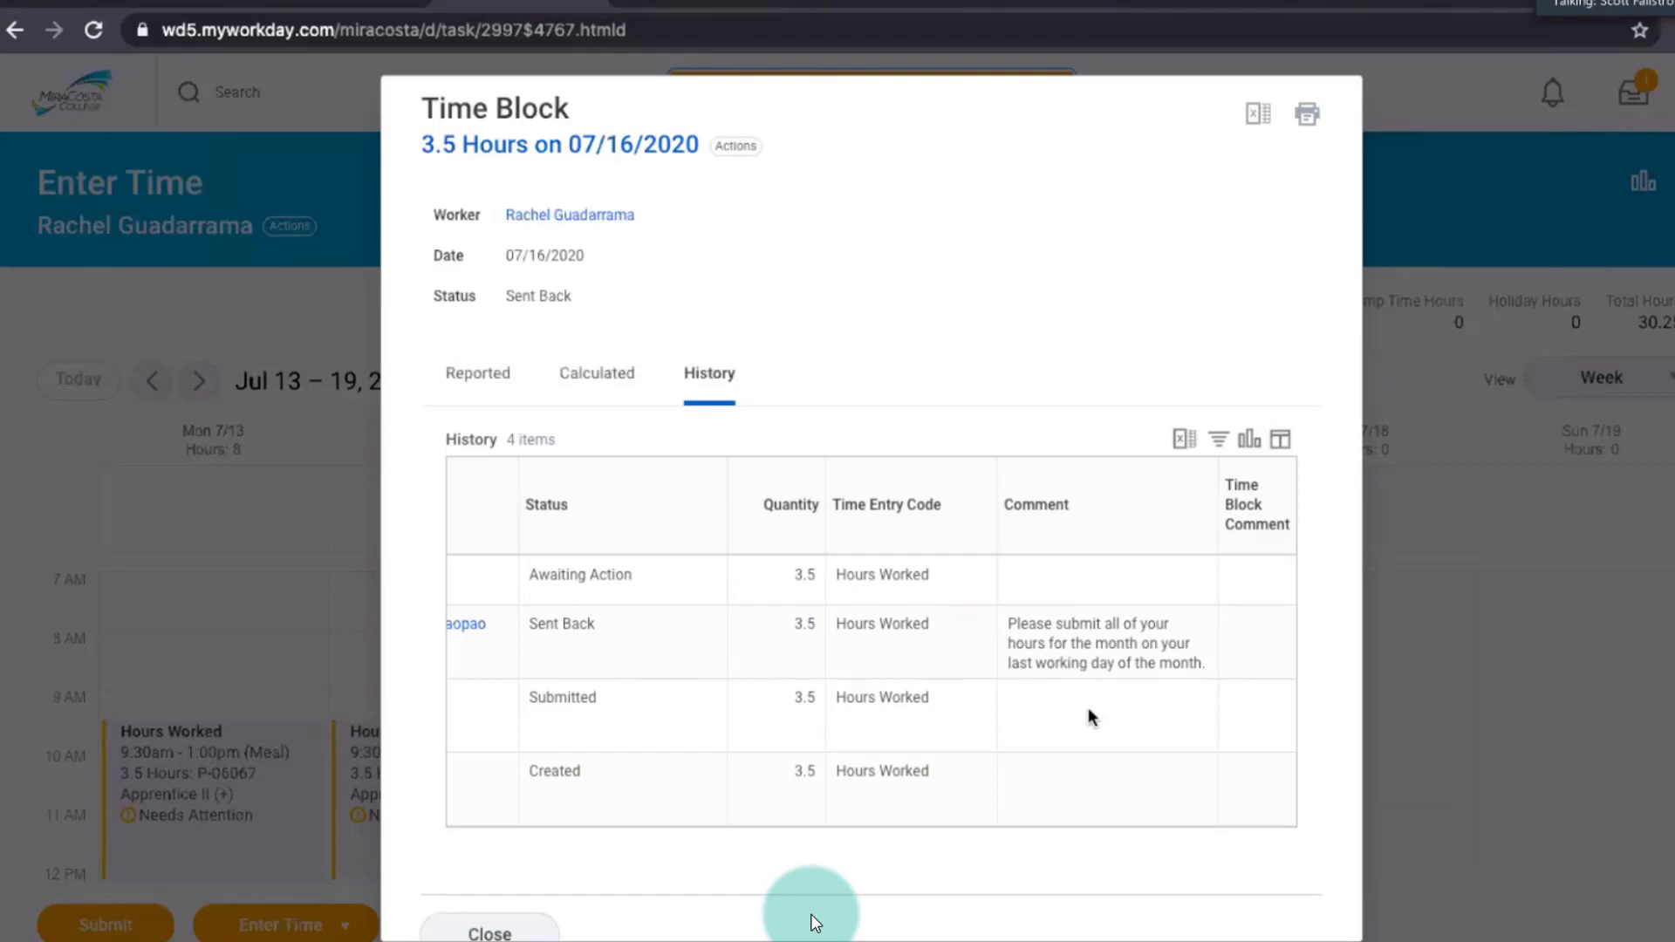
{"action": "left_click", "coordinate": [532, 925]}
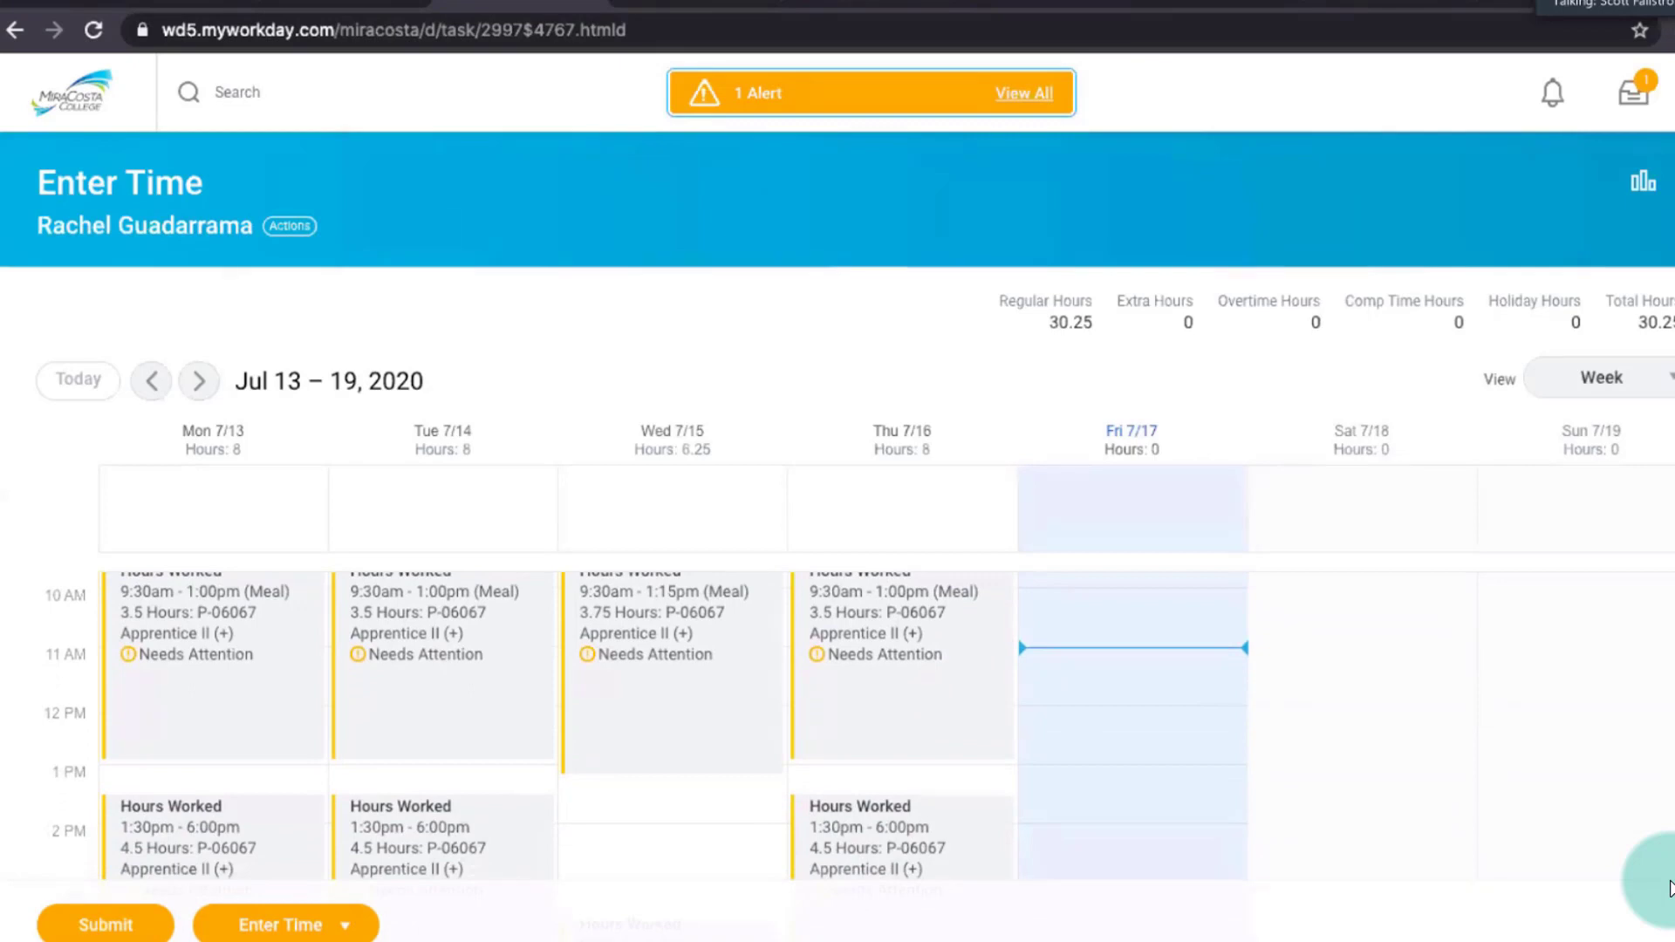
Start a Quick Add for the week with time type Hours Worked and position P-06067 Apprentice II (+), and open its time block form.
{"action": "scroll", "coordinate": [1661, 703], "scroll_direction": "up", "scroll_amount": 1}
{"action": "left_click", "coordinate": [326, 930]}
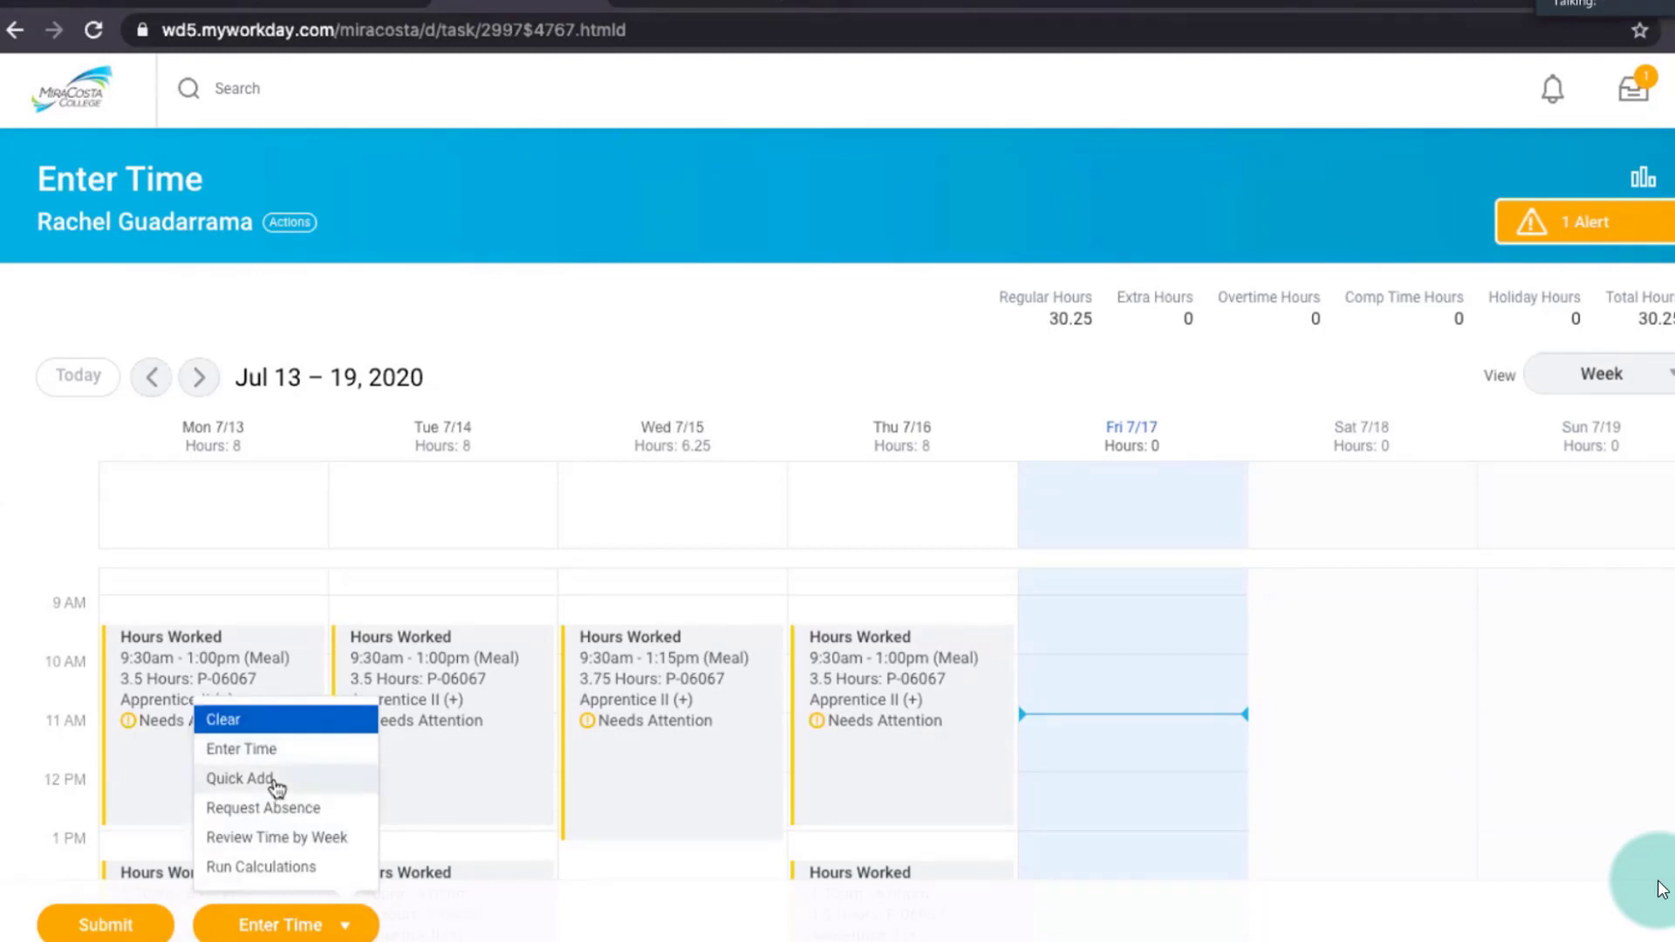
{"action": "left_click", "coordinate": [276, 781]}
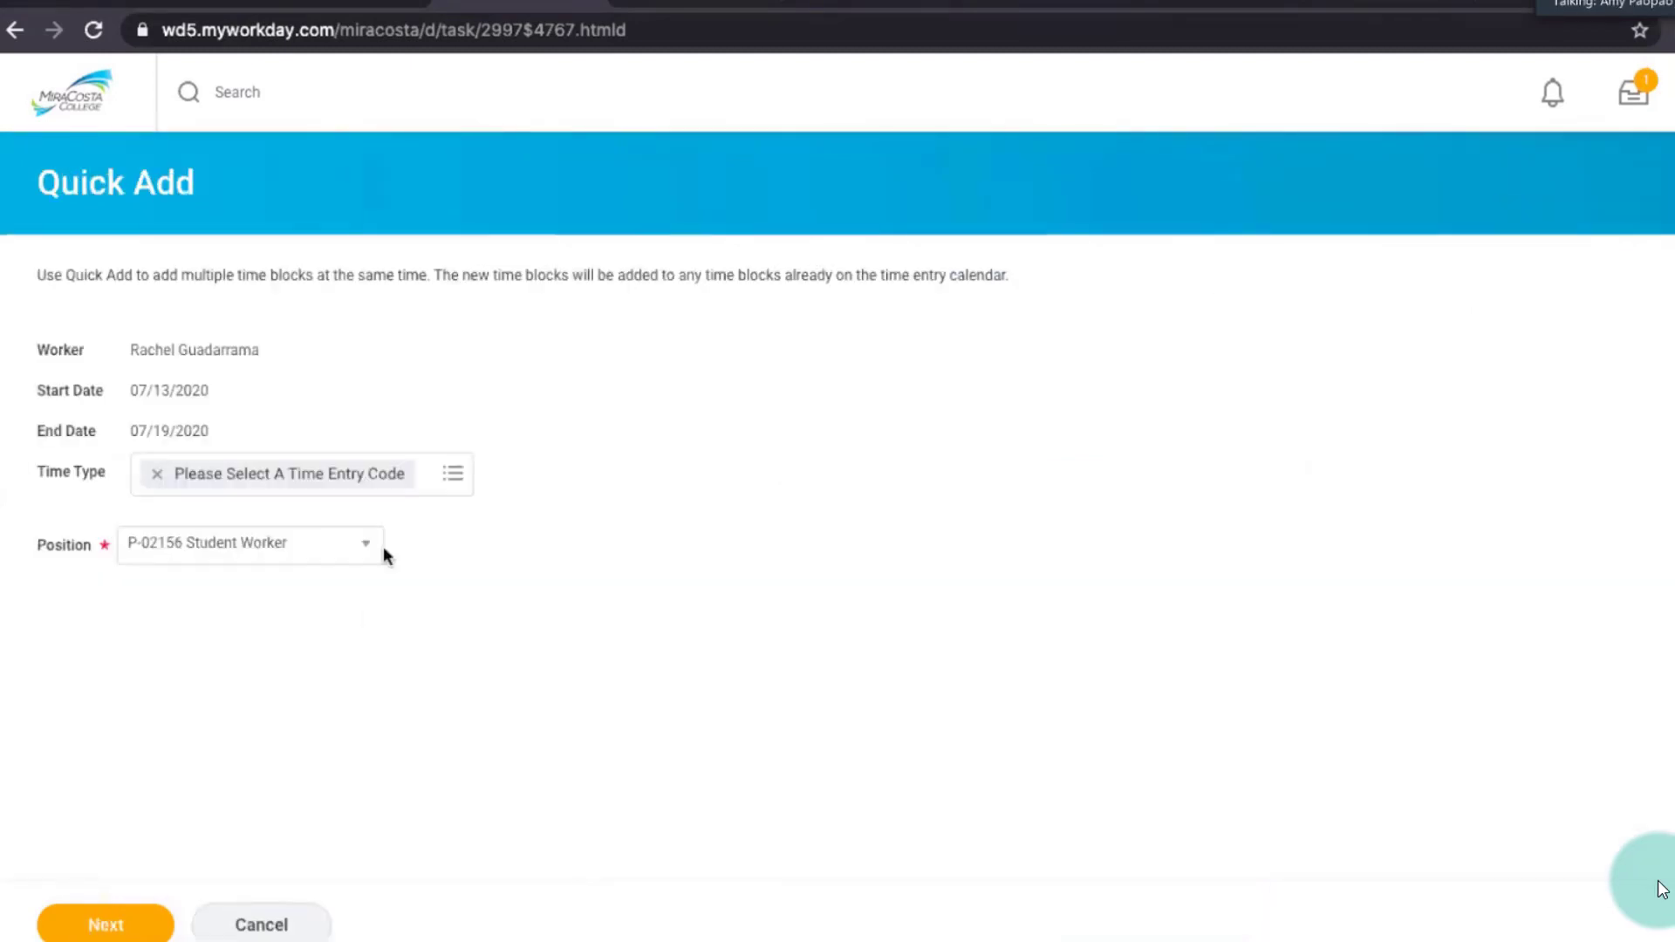
{"action": "left_click", "coordinate": [462, 488]}
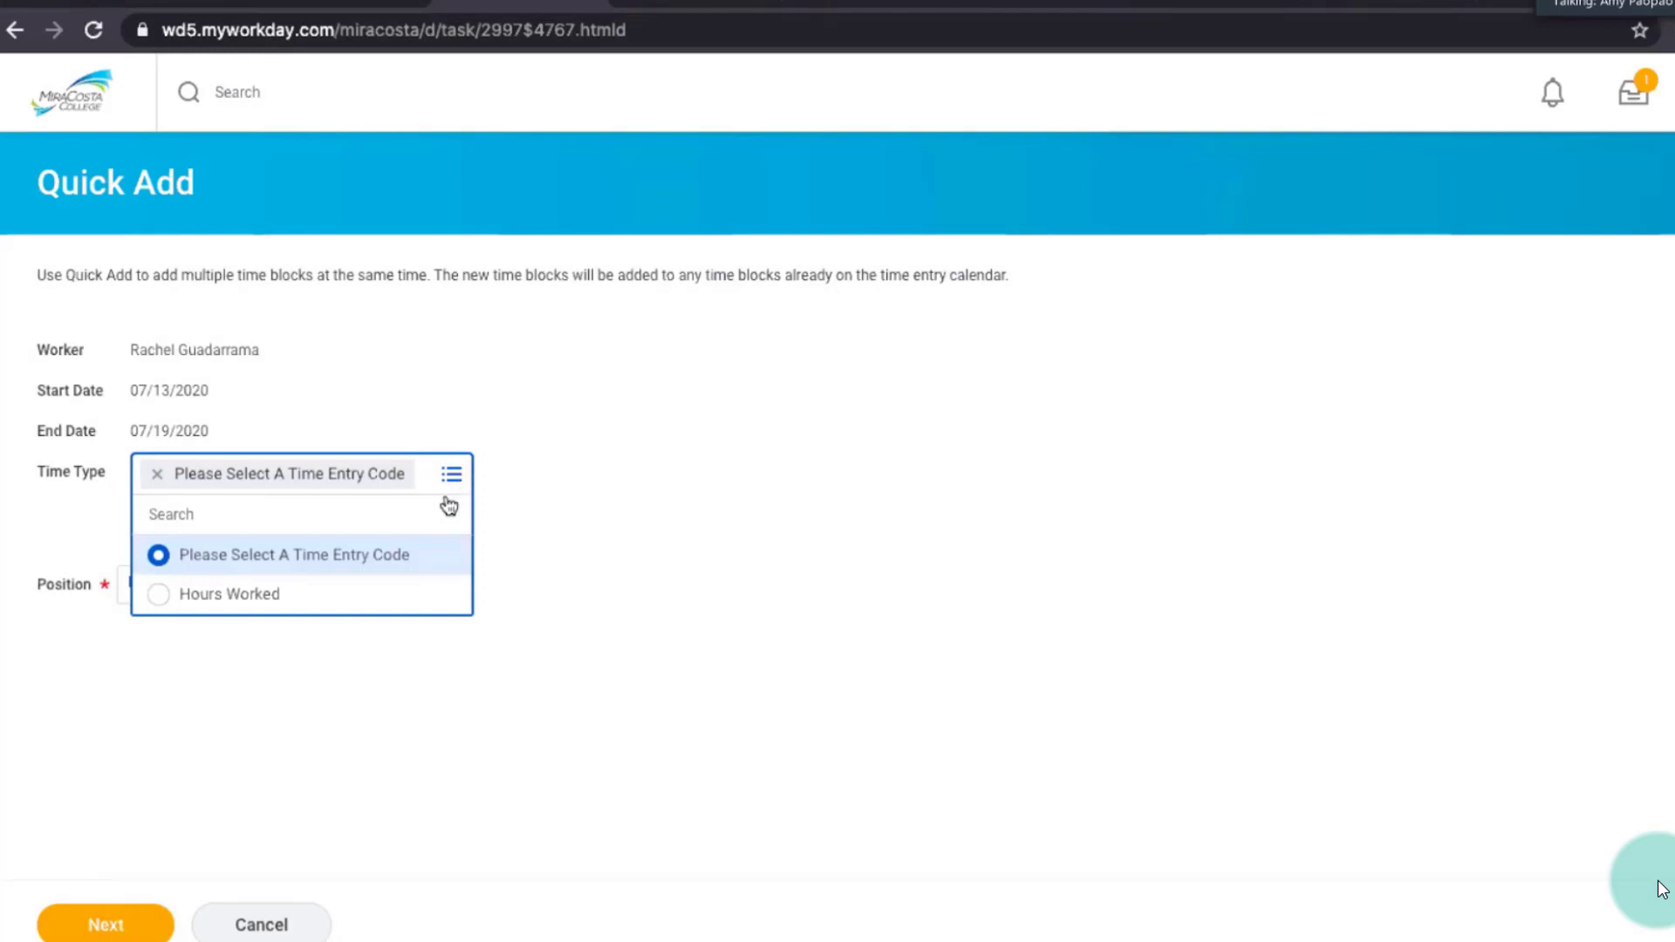
{"action": "left_click", "coordinate": [361, 609]}
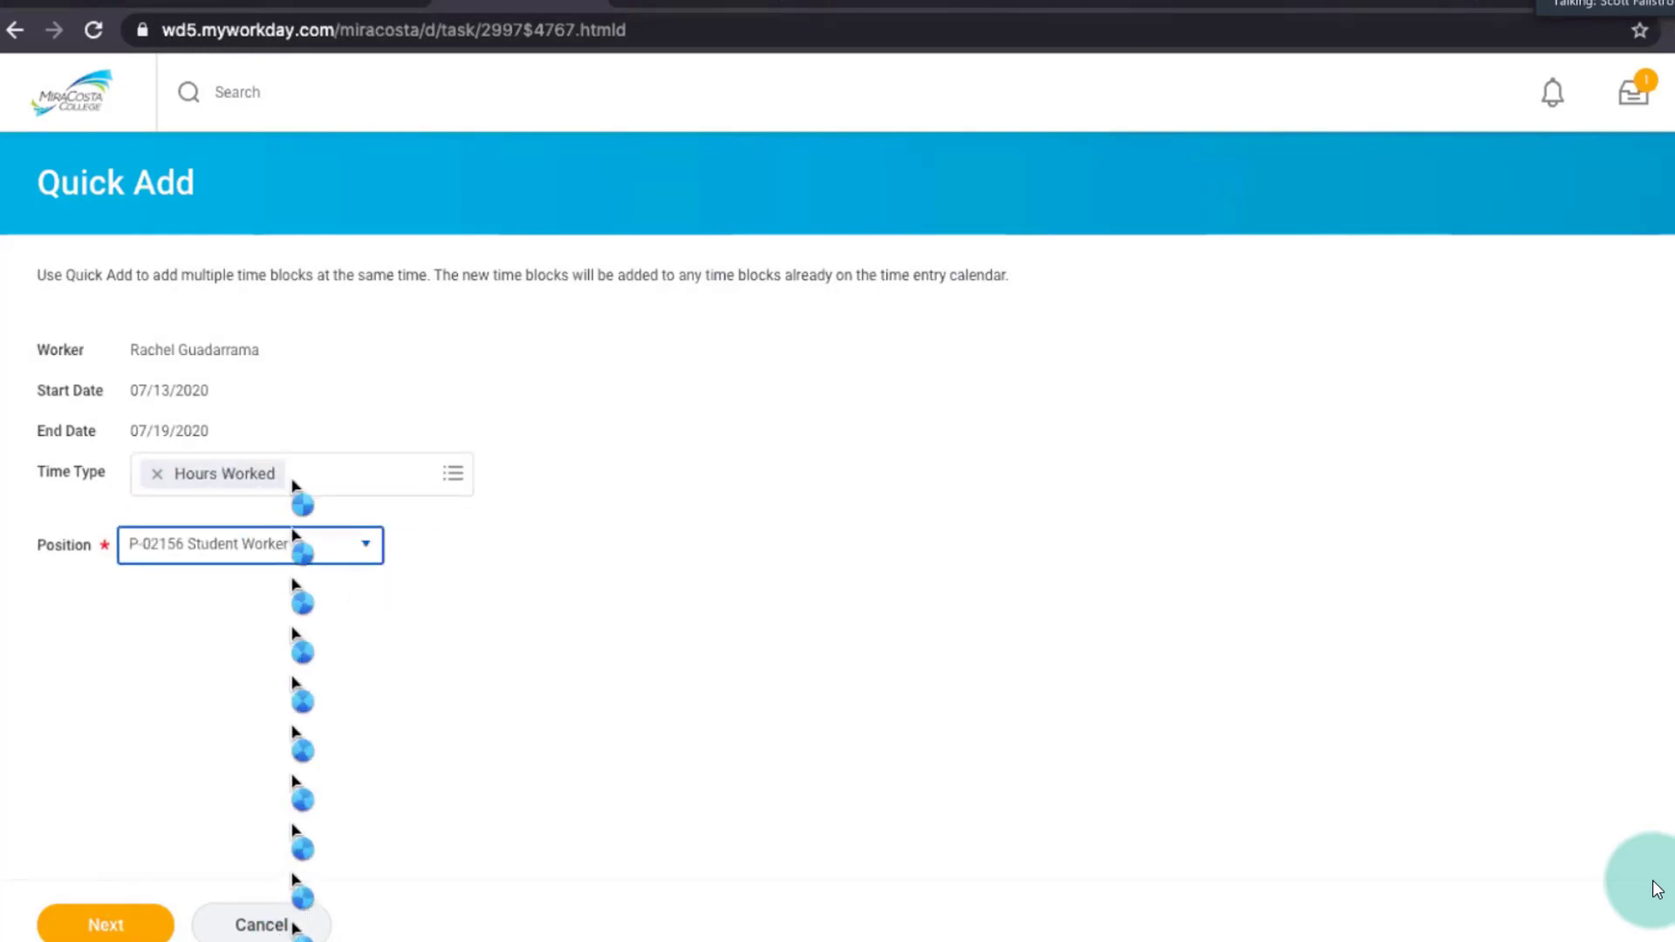
{"action": "left_click", "coordinate": [311, 541]}
{"action": "left_click", "coordinate": [235, 715]}
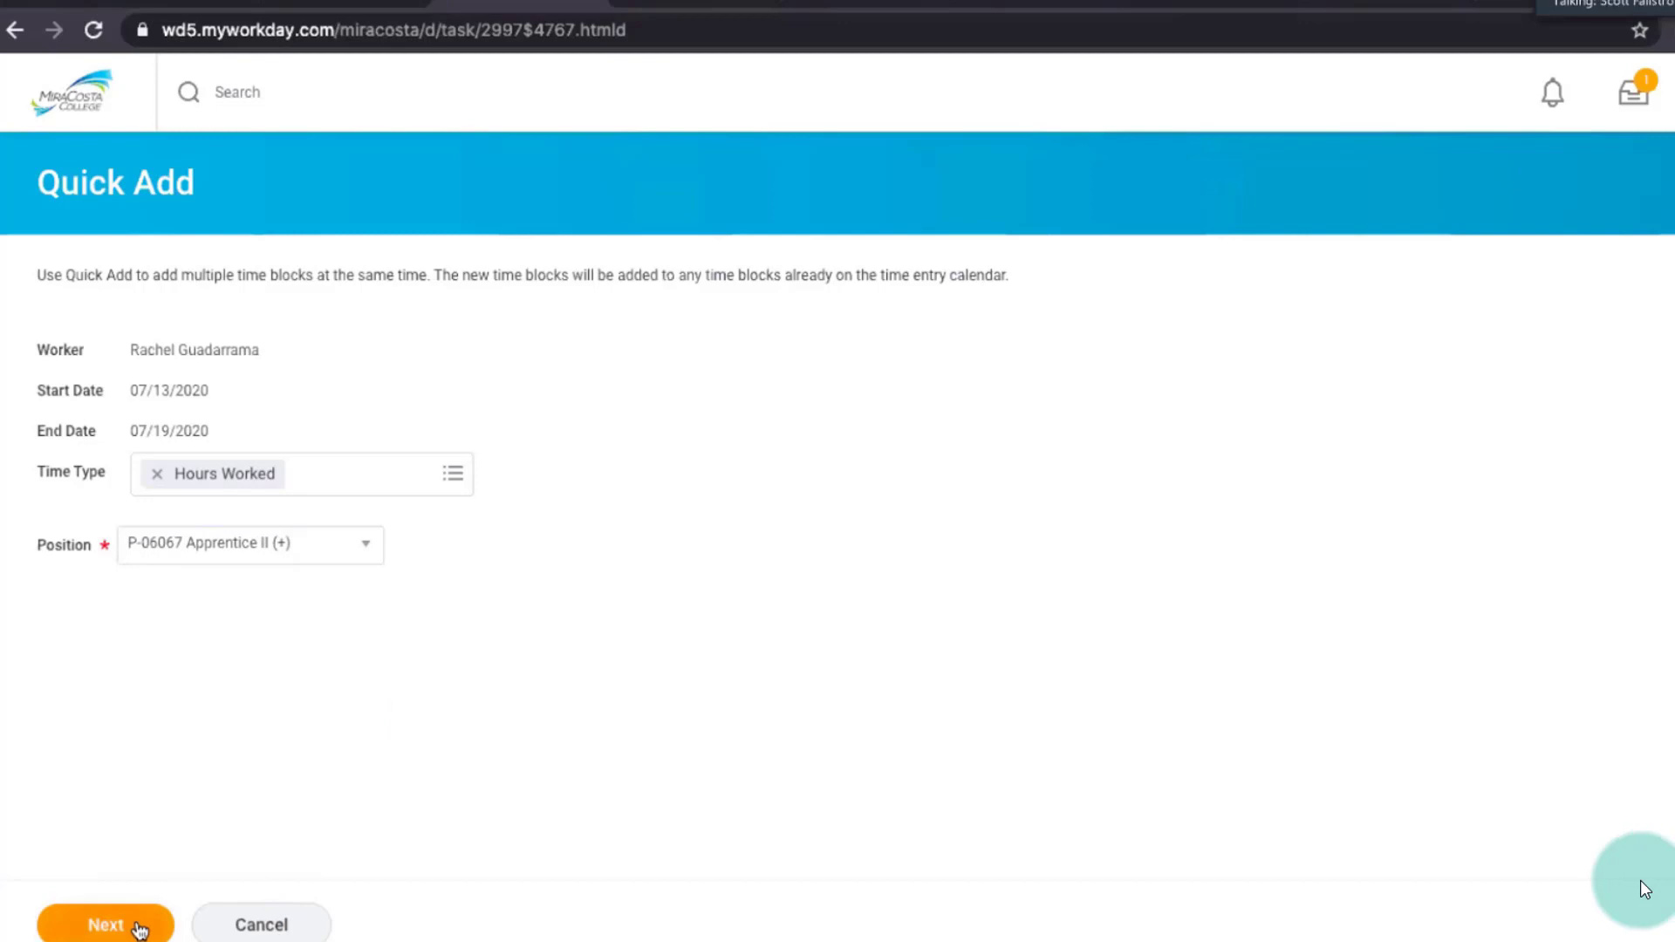
{"action": "left_click", "coordinate": [138, 926]}
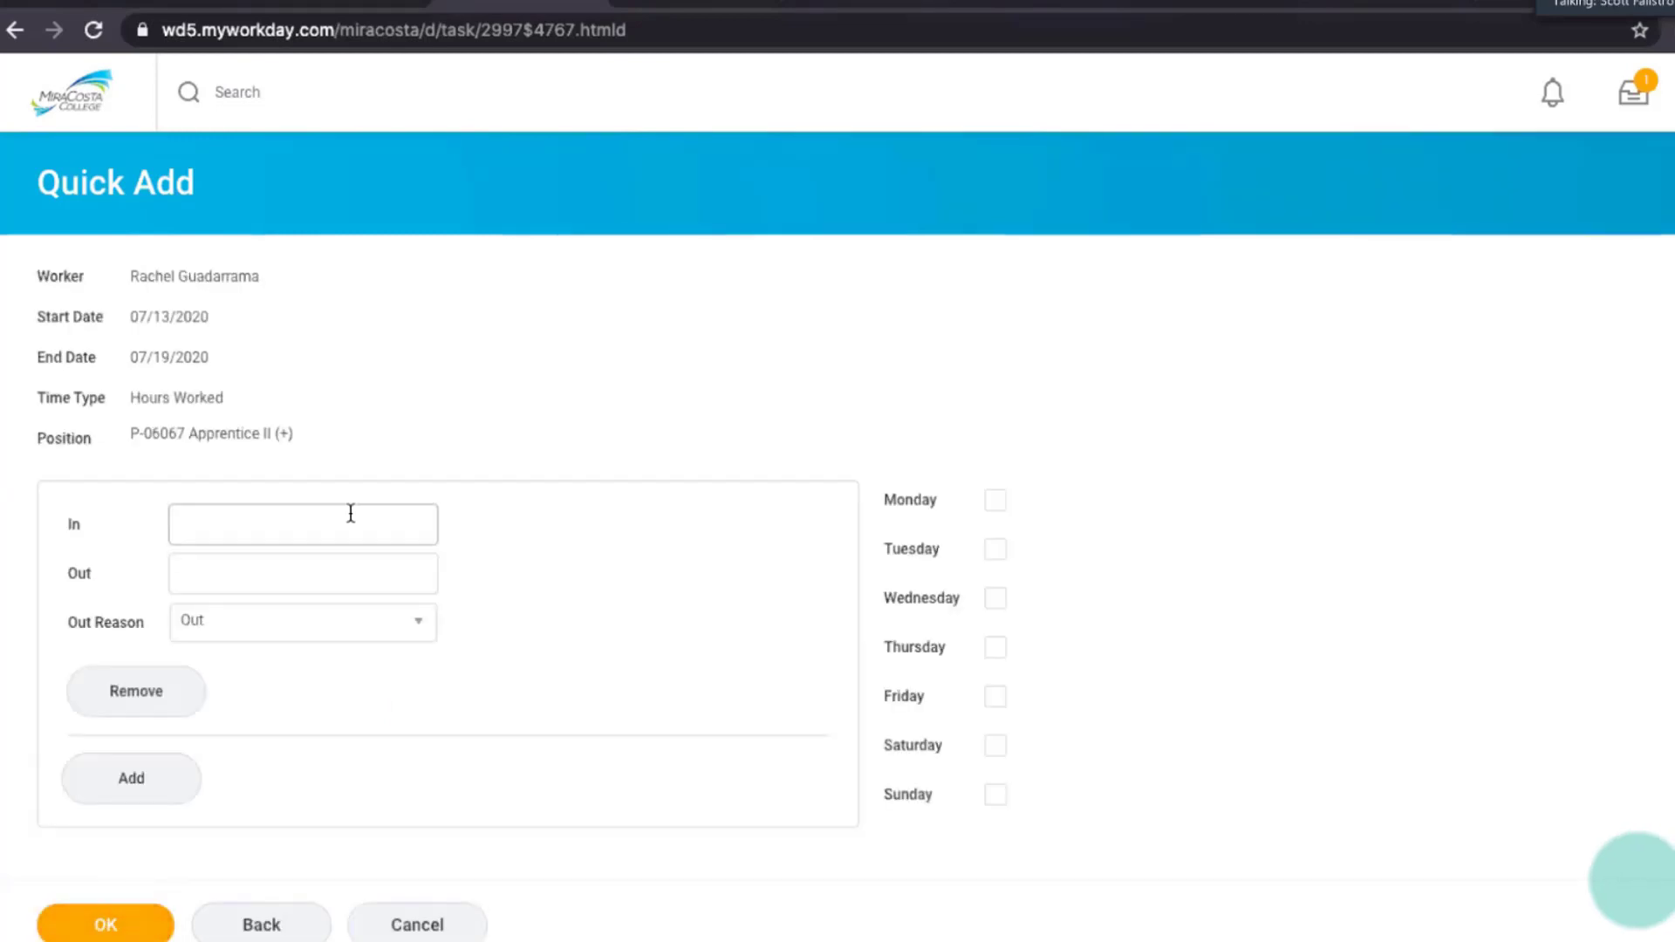
{"action": "left_click", "coordinate": [351, 513]}
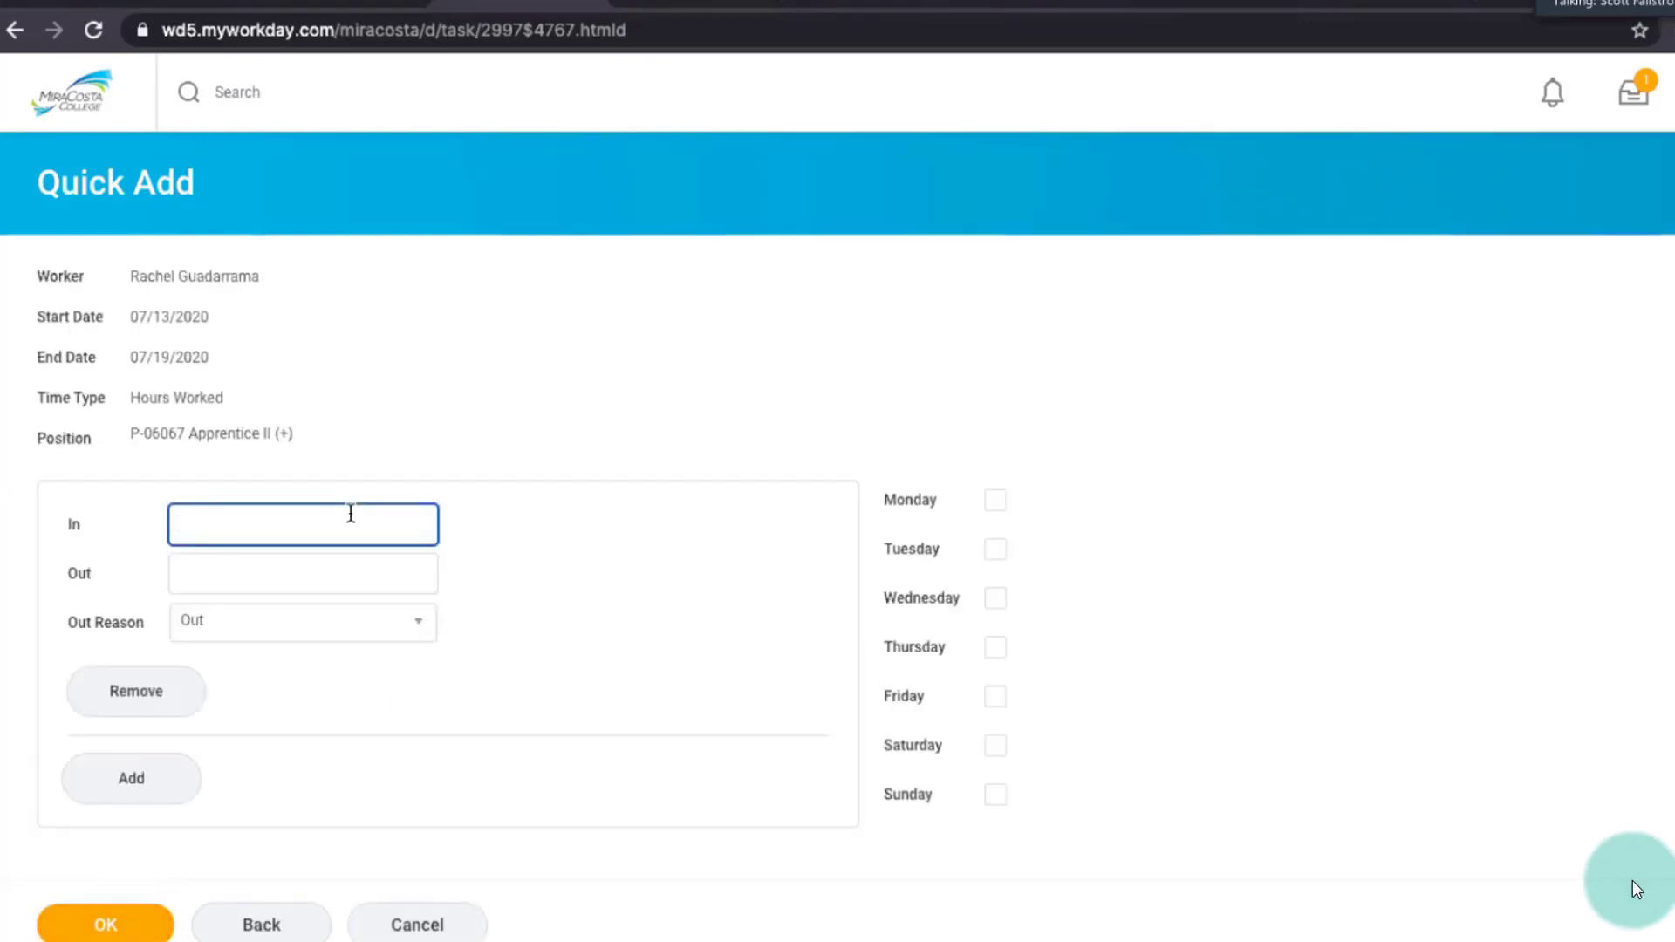
Add a Friday time block from 9:30 AM to 12:00 PM with the out reason Out and complete the Quick Add.
{"action": "type", "text": "9:30"}
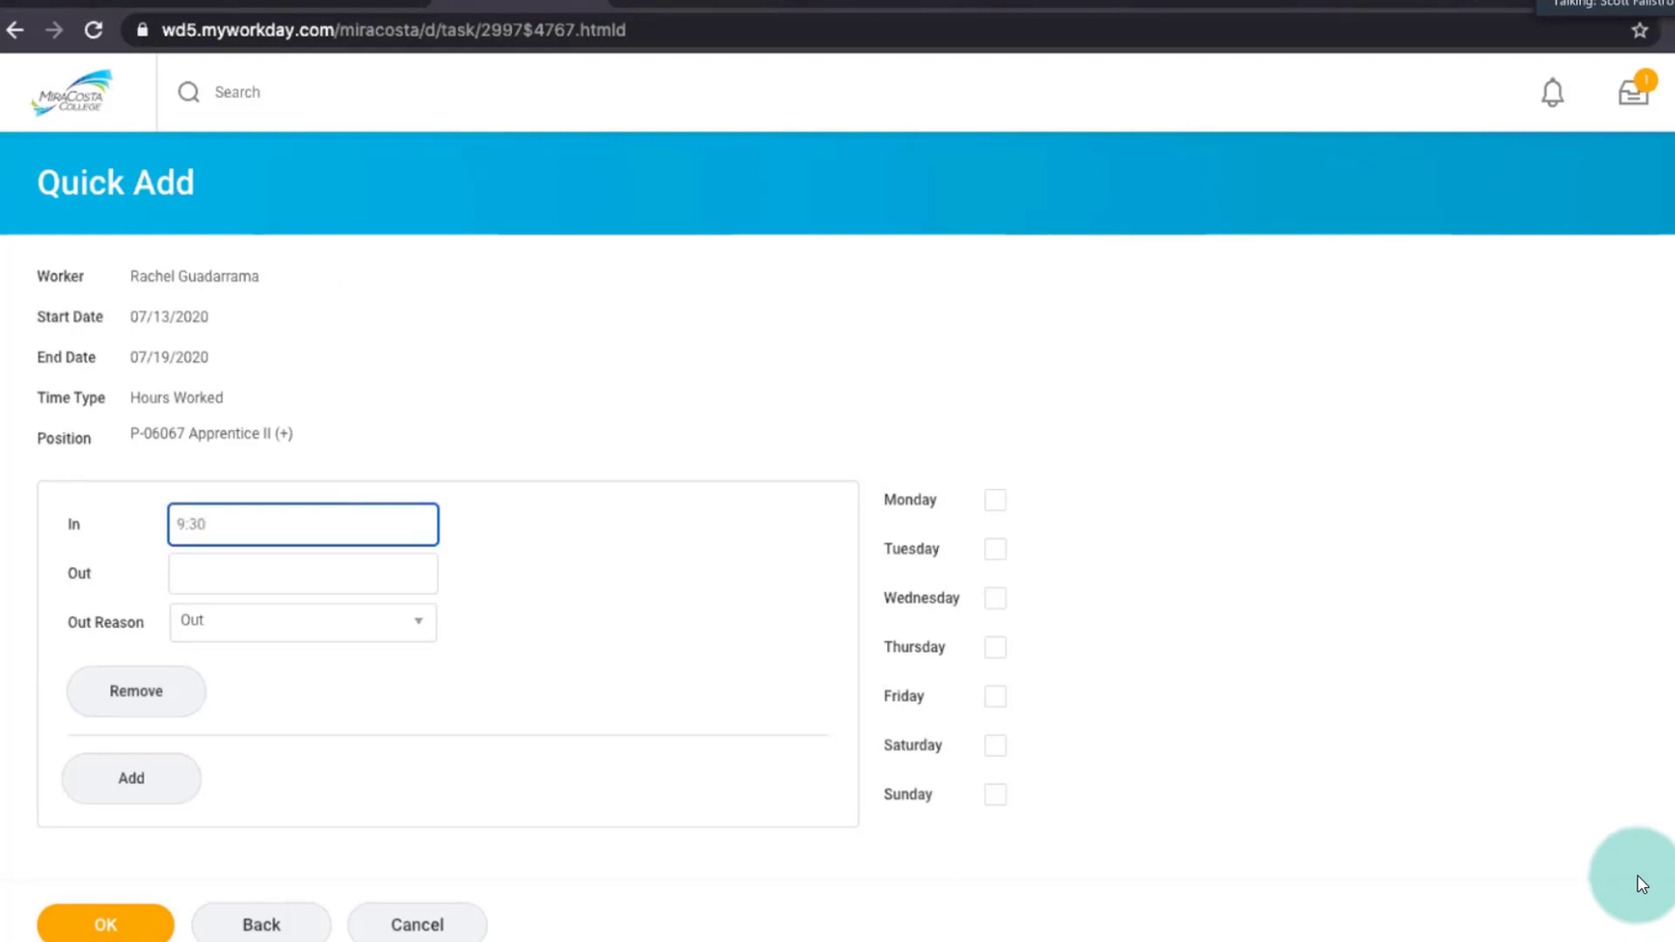
{"action": "key", "text": "Tab"}
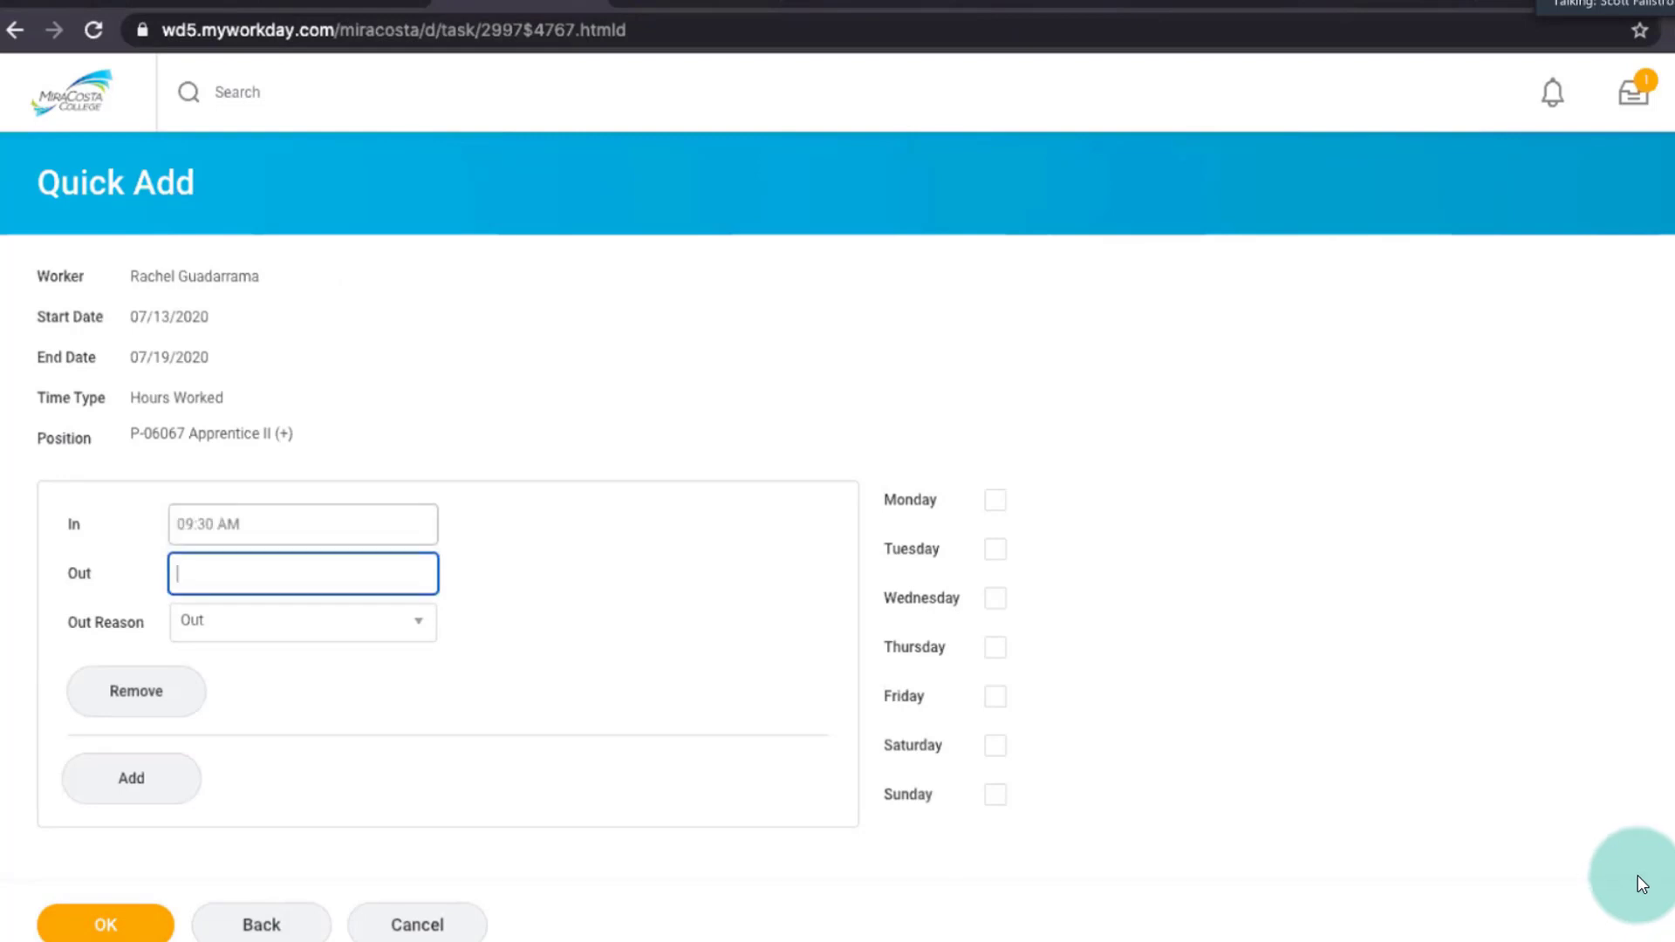
{"action": "type", "text": "12:00"}
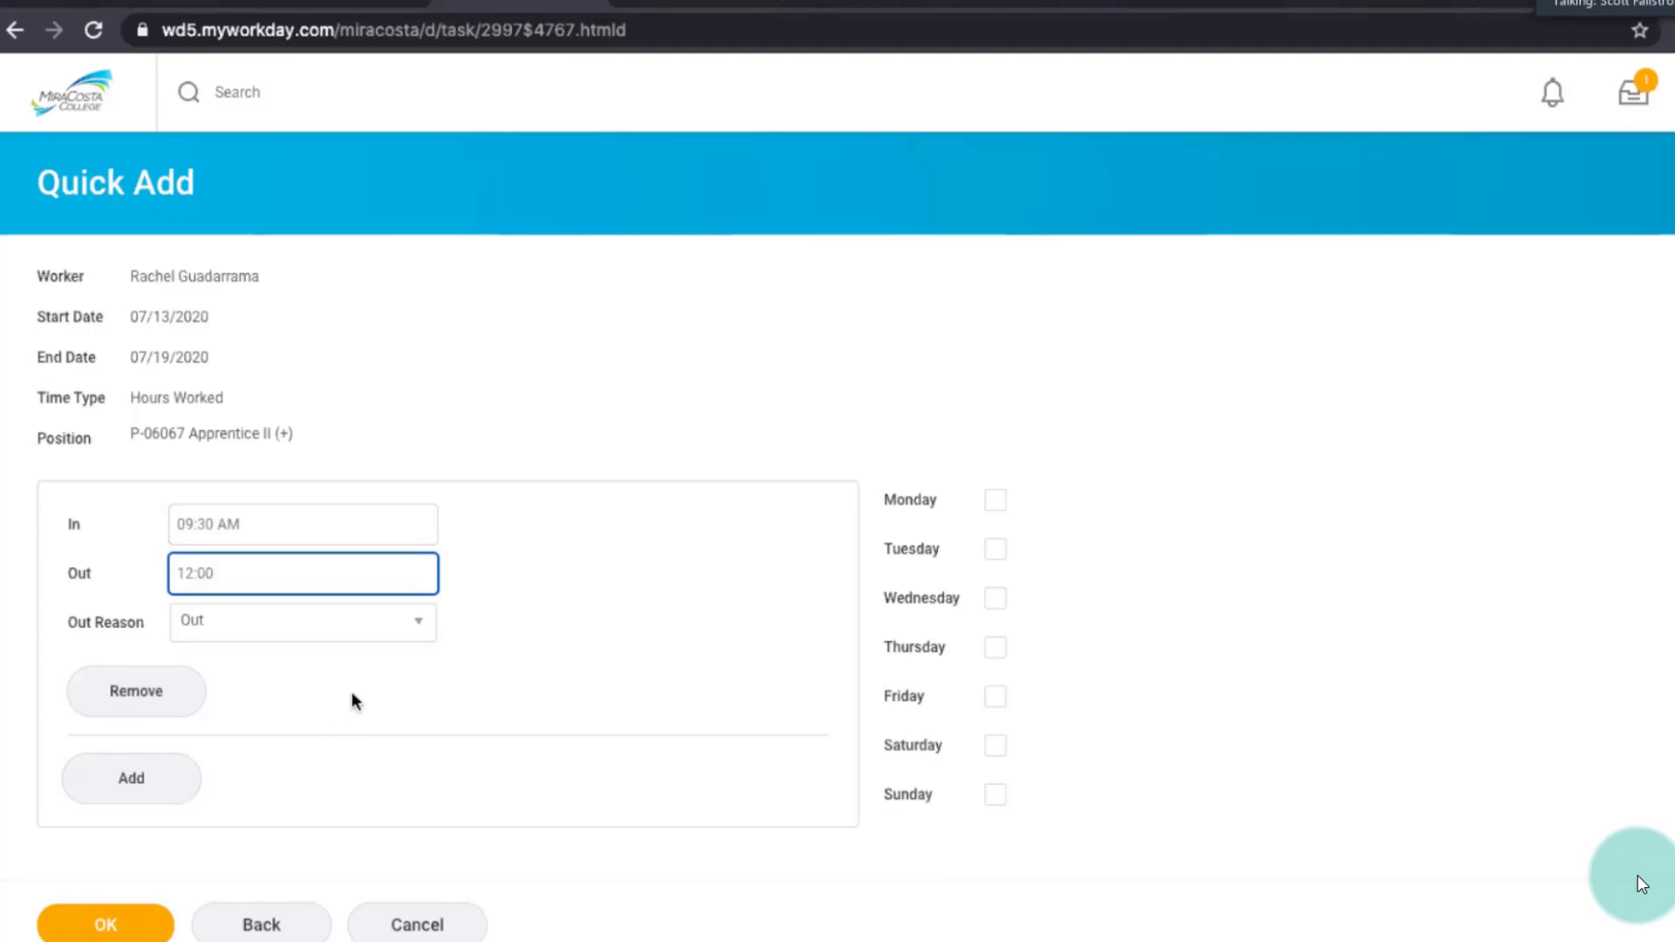
{"action": "left_click", "coordinate": [994, 696]}
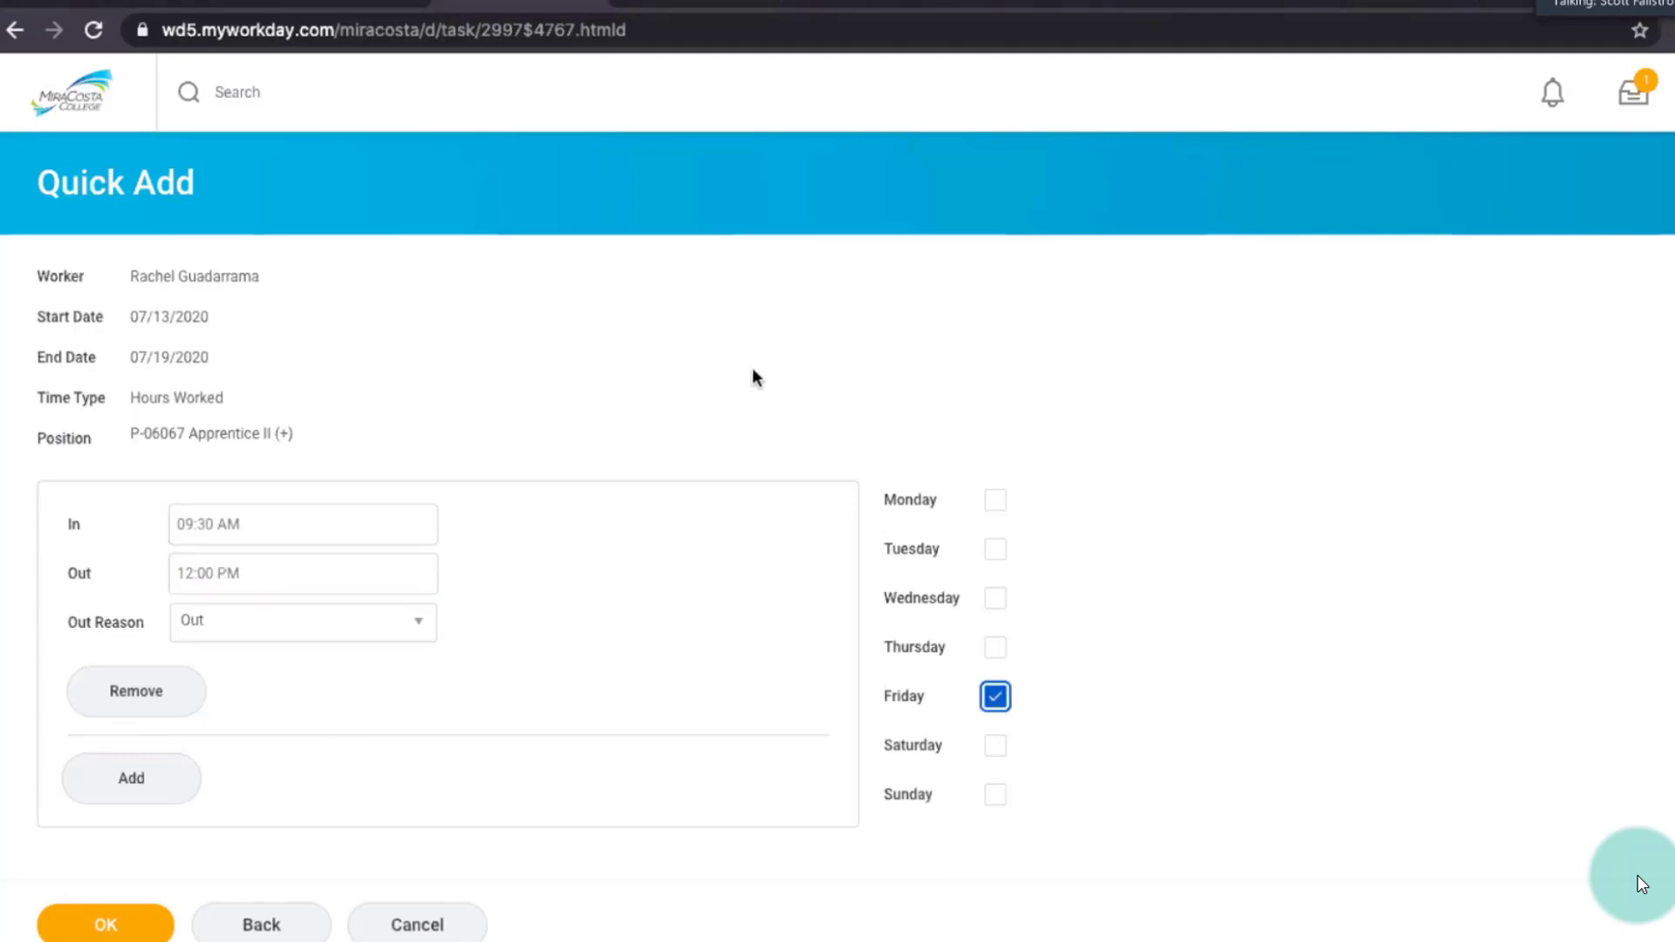
{"action": "left_click", "coordinate": [105, 926]}
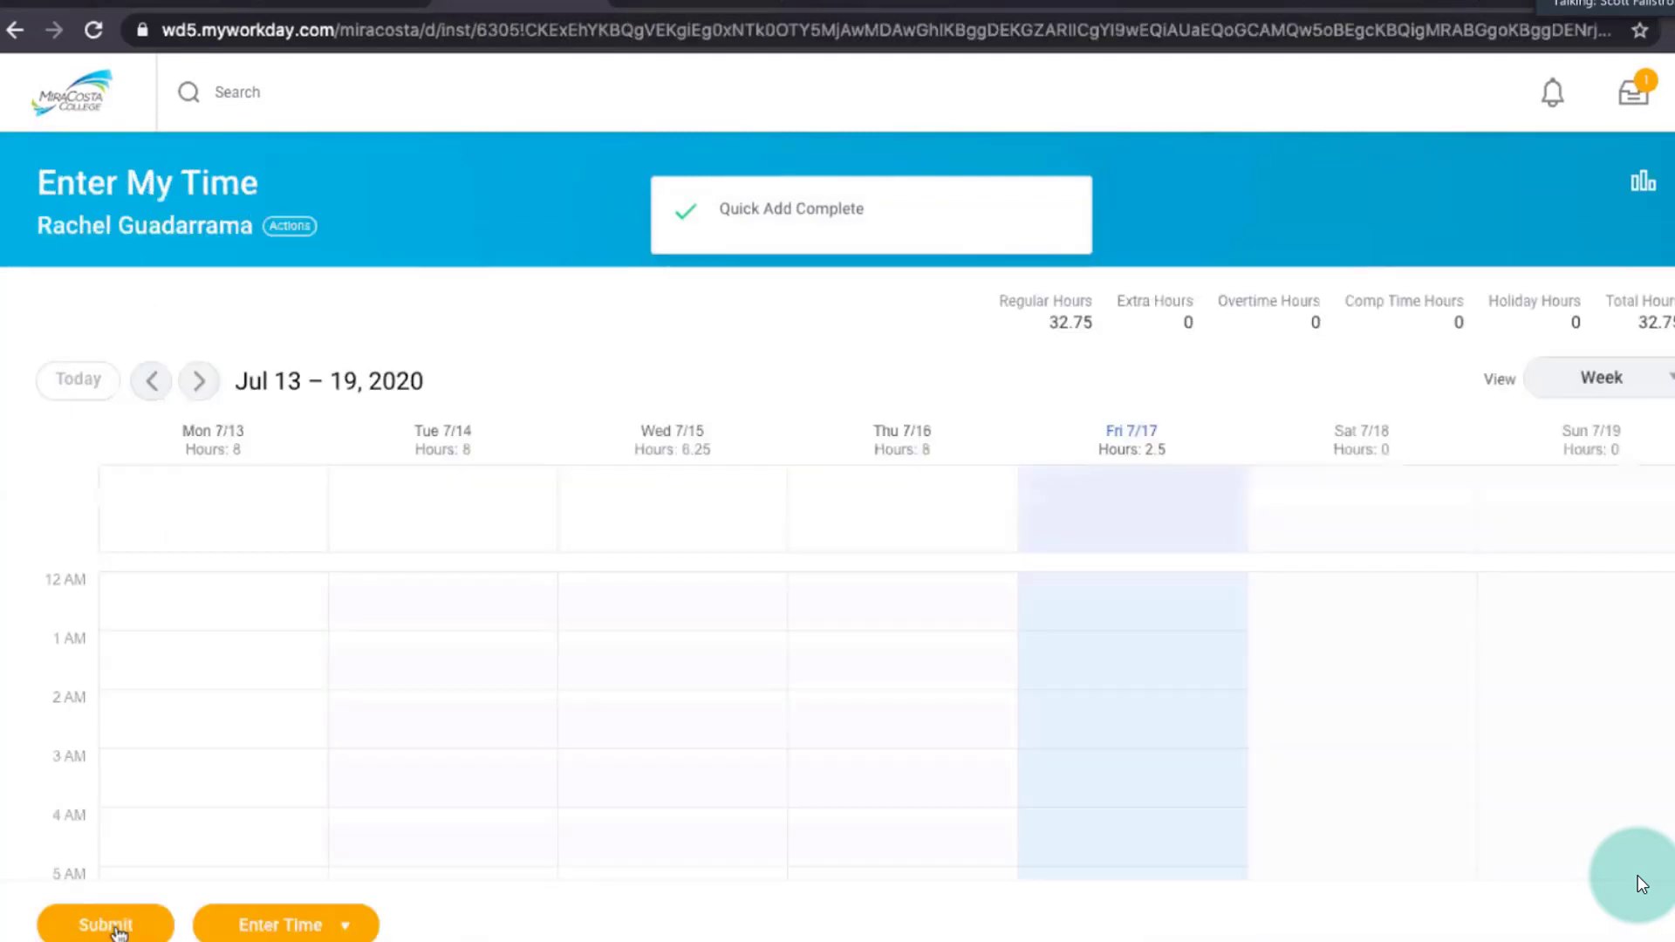
Review the time blocks for July 13–19, 2020, submit the week's hours for approval, and return to the calendar.
{"action": "scroll", "coordinate": [1381, 794], "scroll_direction": "down", "scroll_amount": 1}
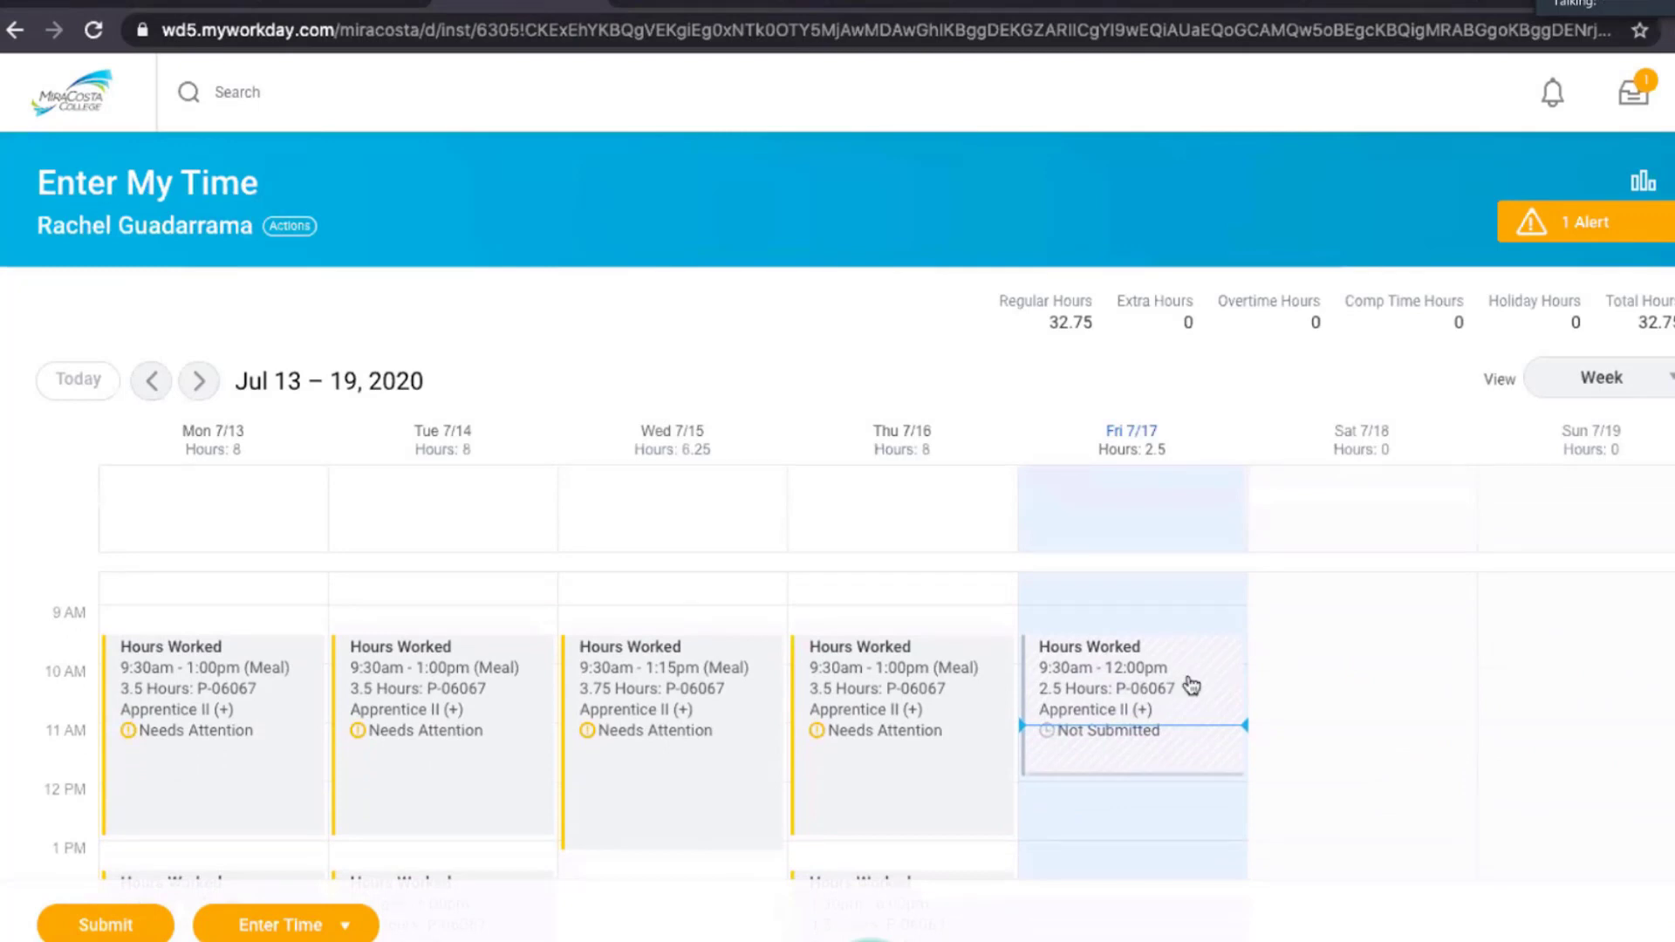
{"action": "left_click", "coordinate": [184, 792]}
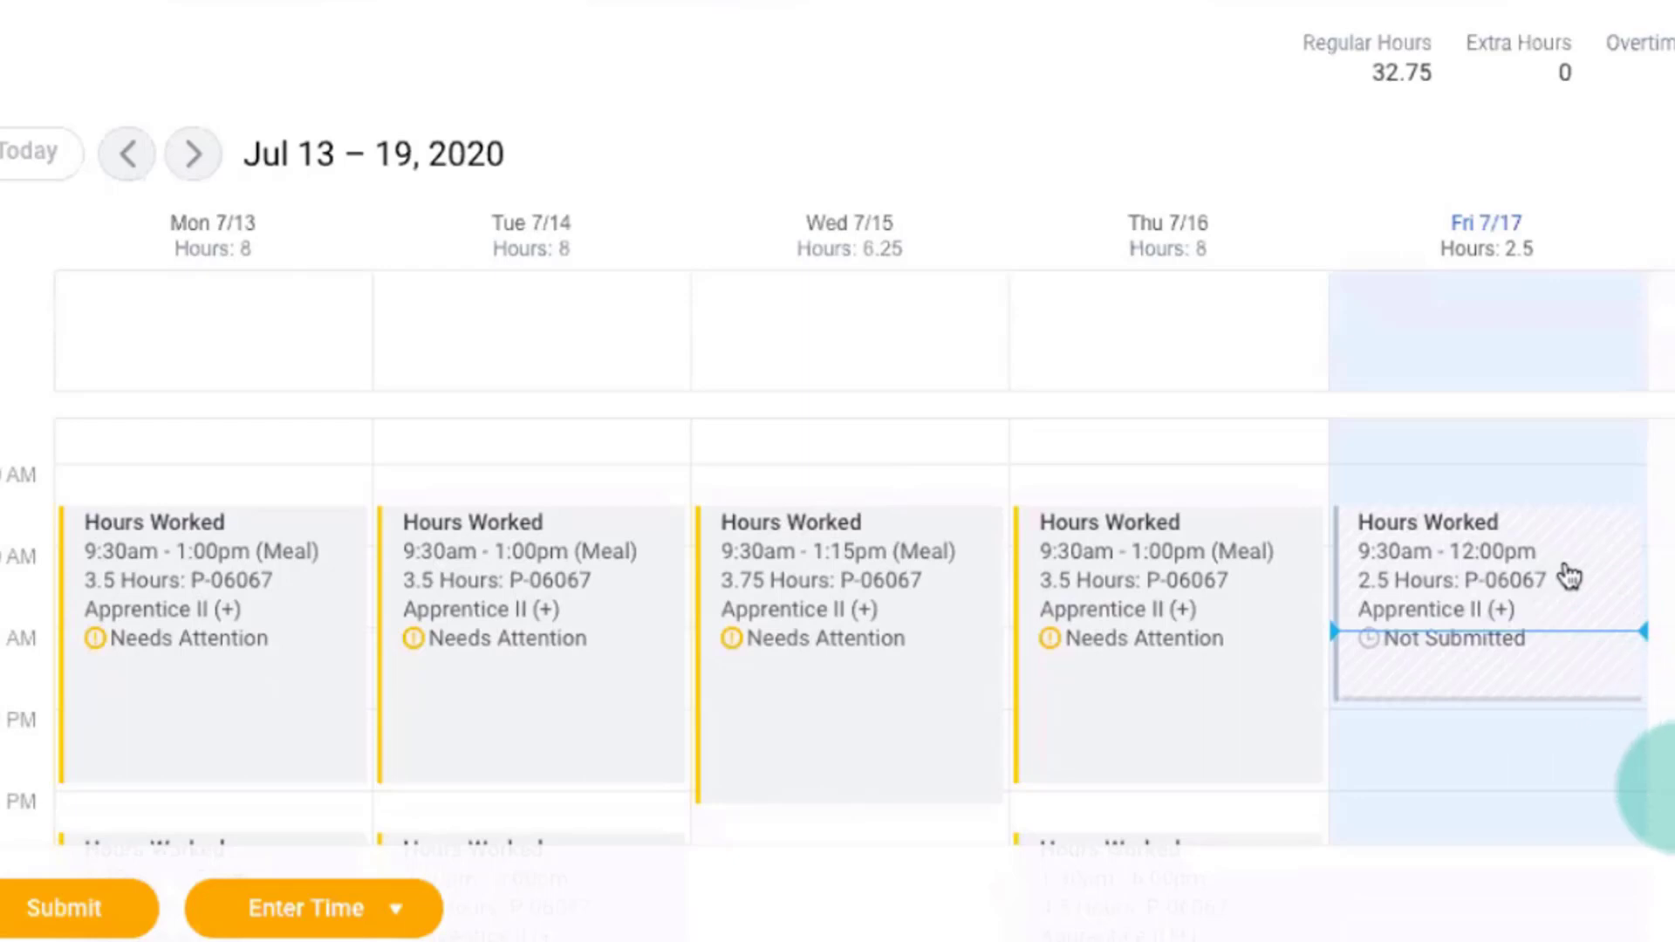
{"action": "scroll", "coordinate": [1570, 576], "scroll_direction": "down", "scroll_amount": 2}
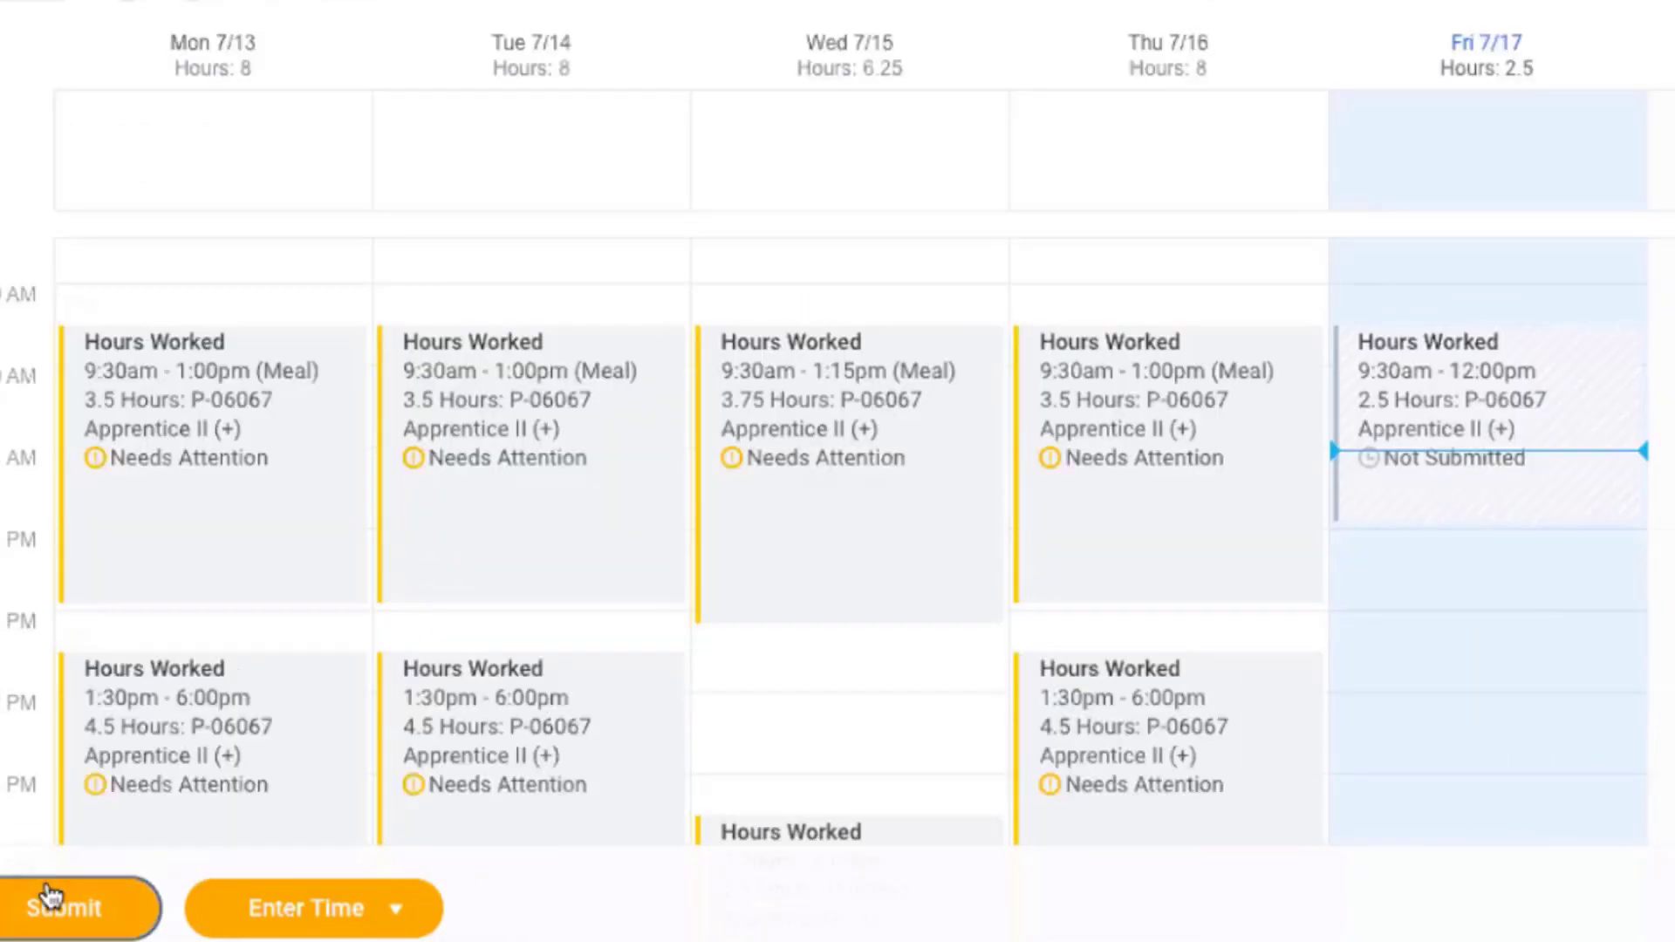
{"action": "left_click", "coordinate": [54, 894]}
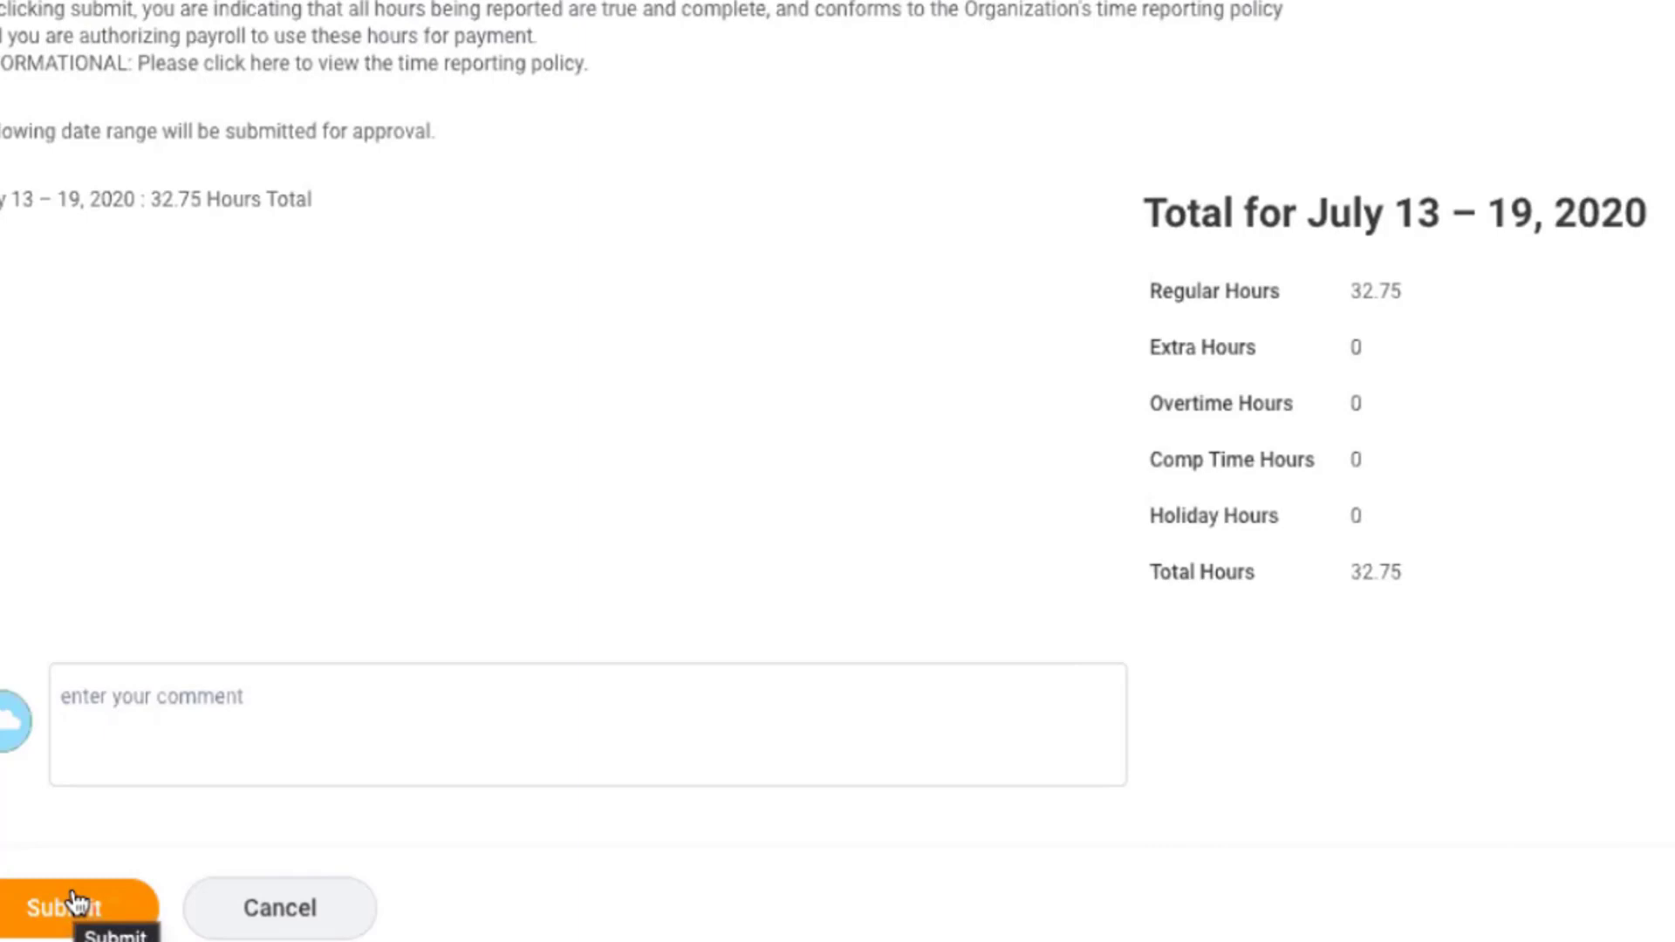
{"action": "left_click", "coordinate": [75, 899]}
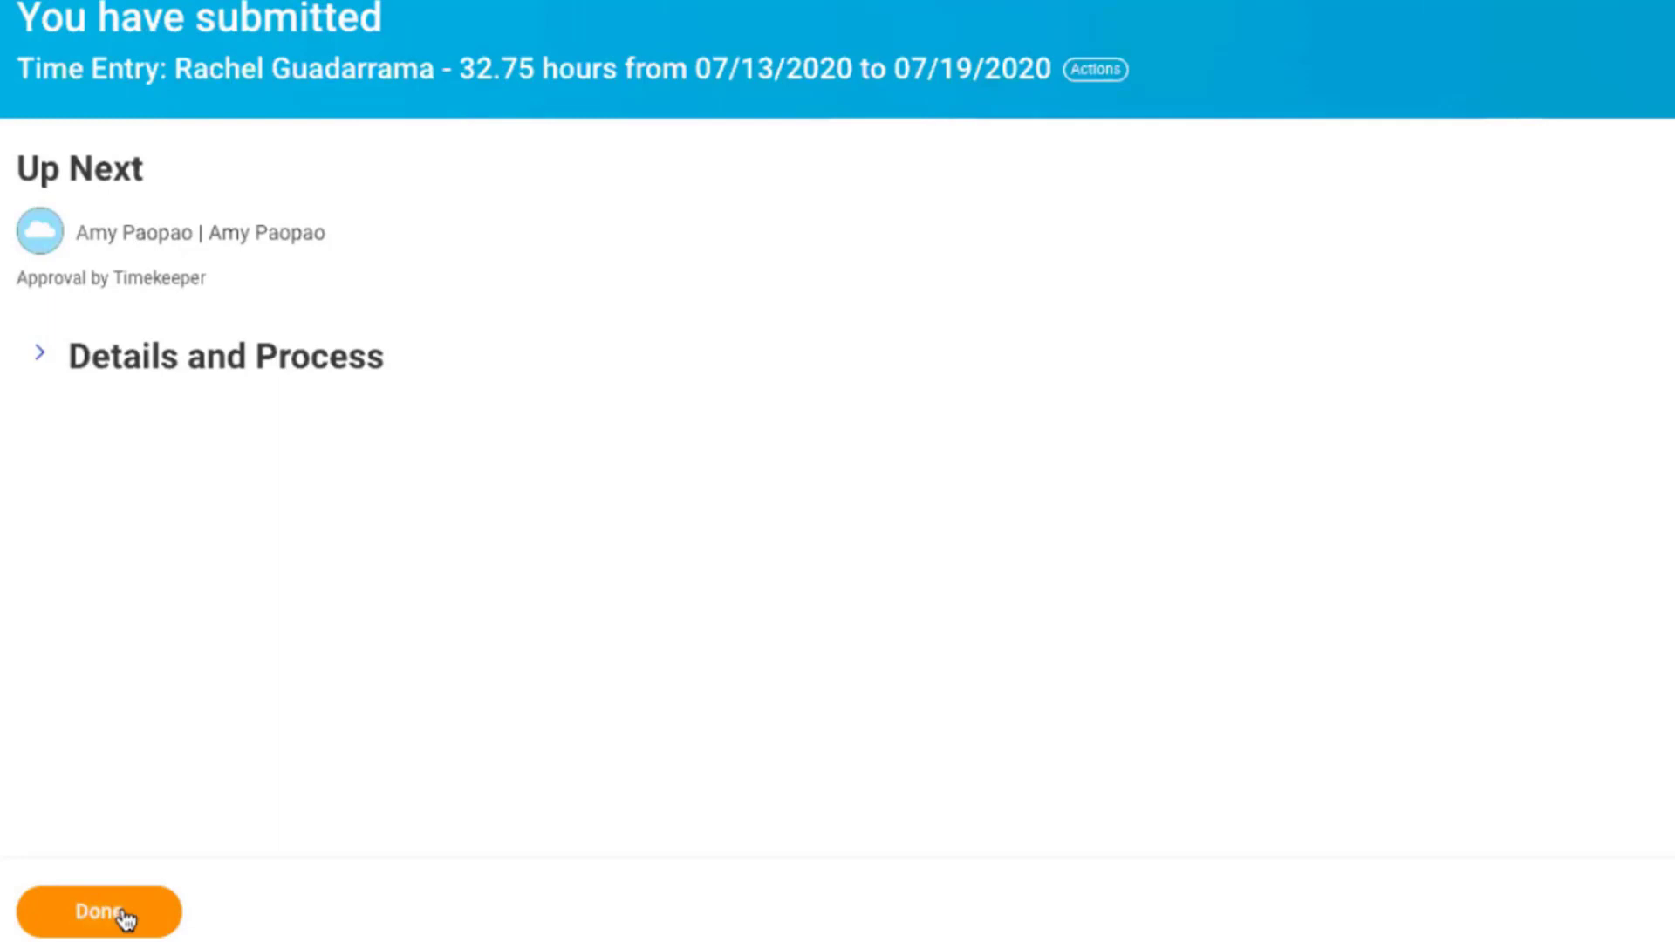
{"action": "left_click", "coordinate": [125, 916]}
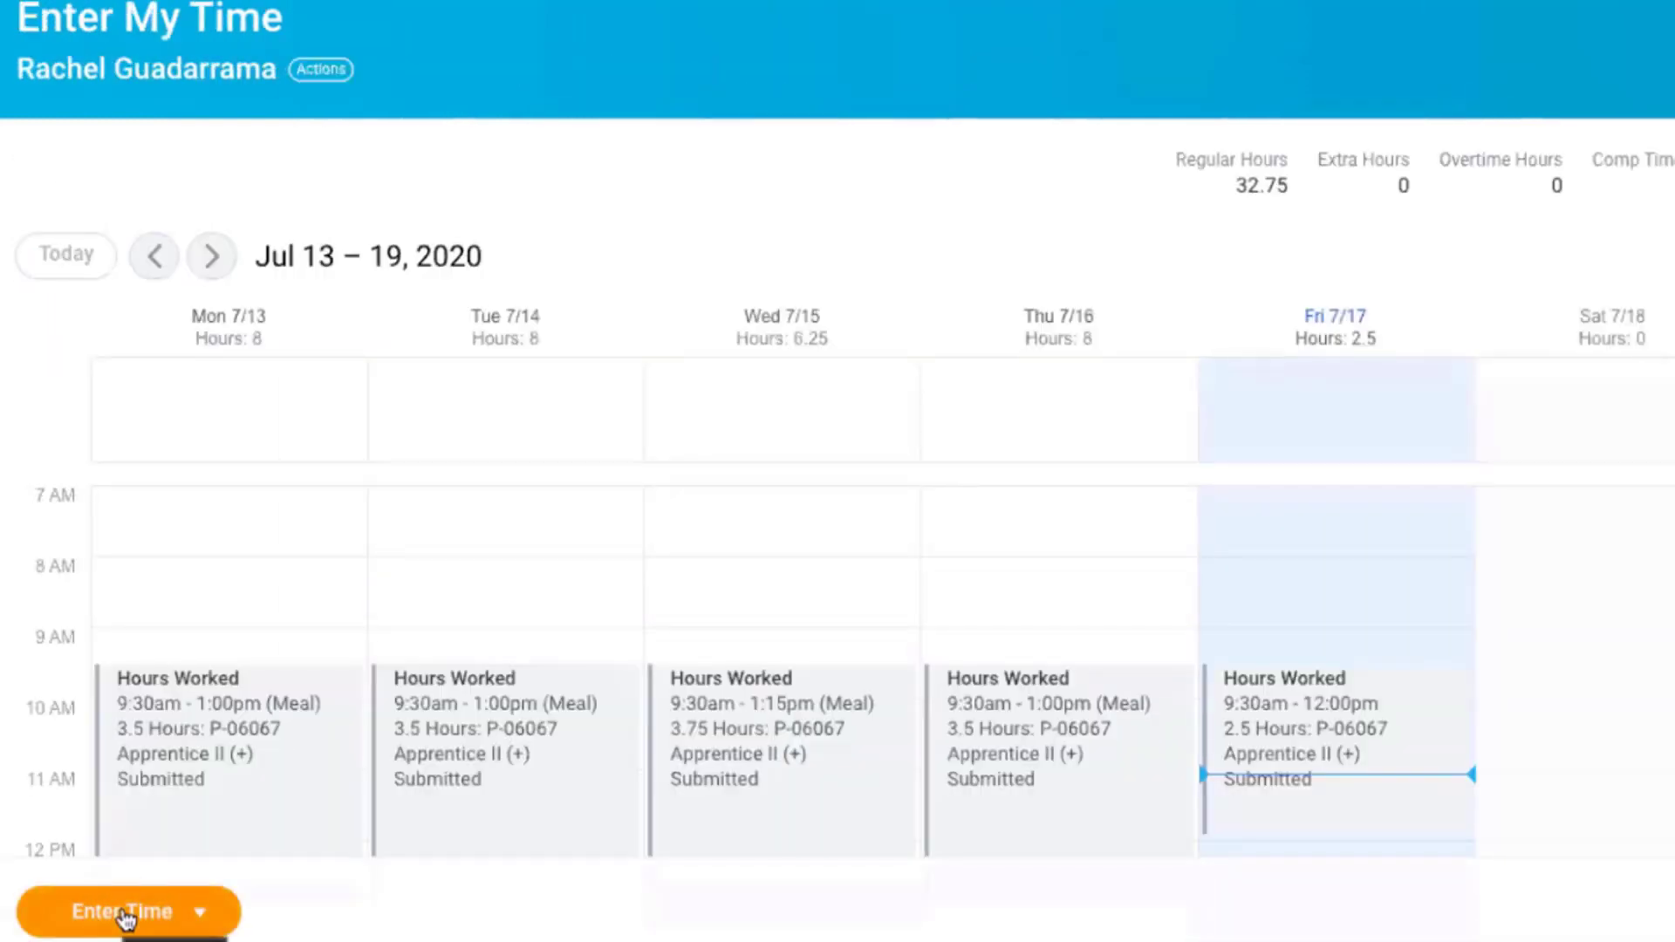
Go back to the week of July 6–12, 2020, and review its time blocks.
{"action": "left_click", "coordinate": [153, 260]}
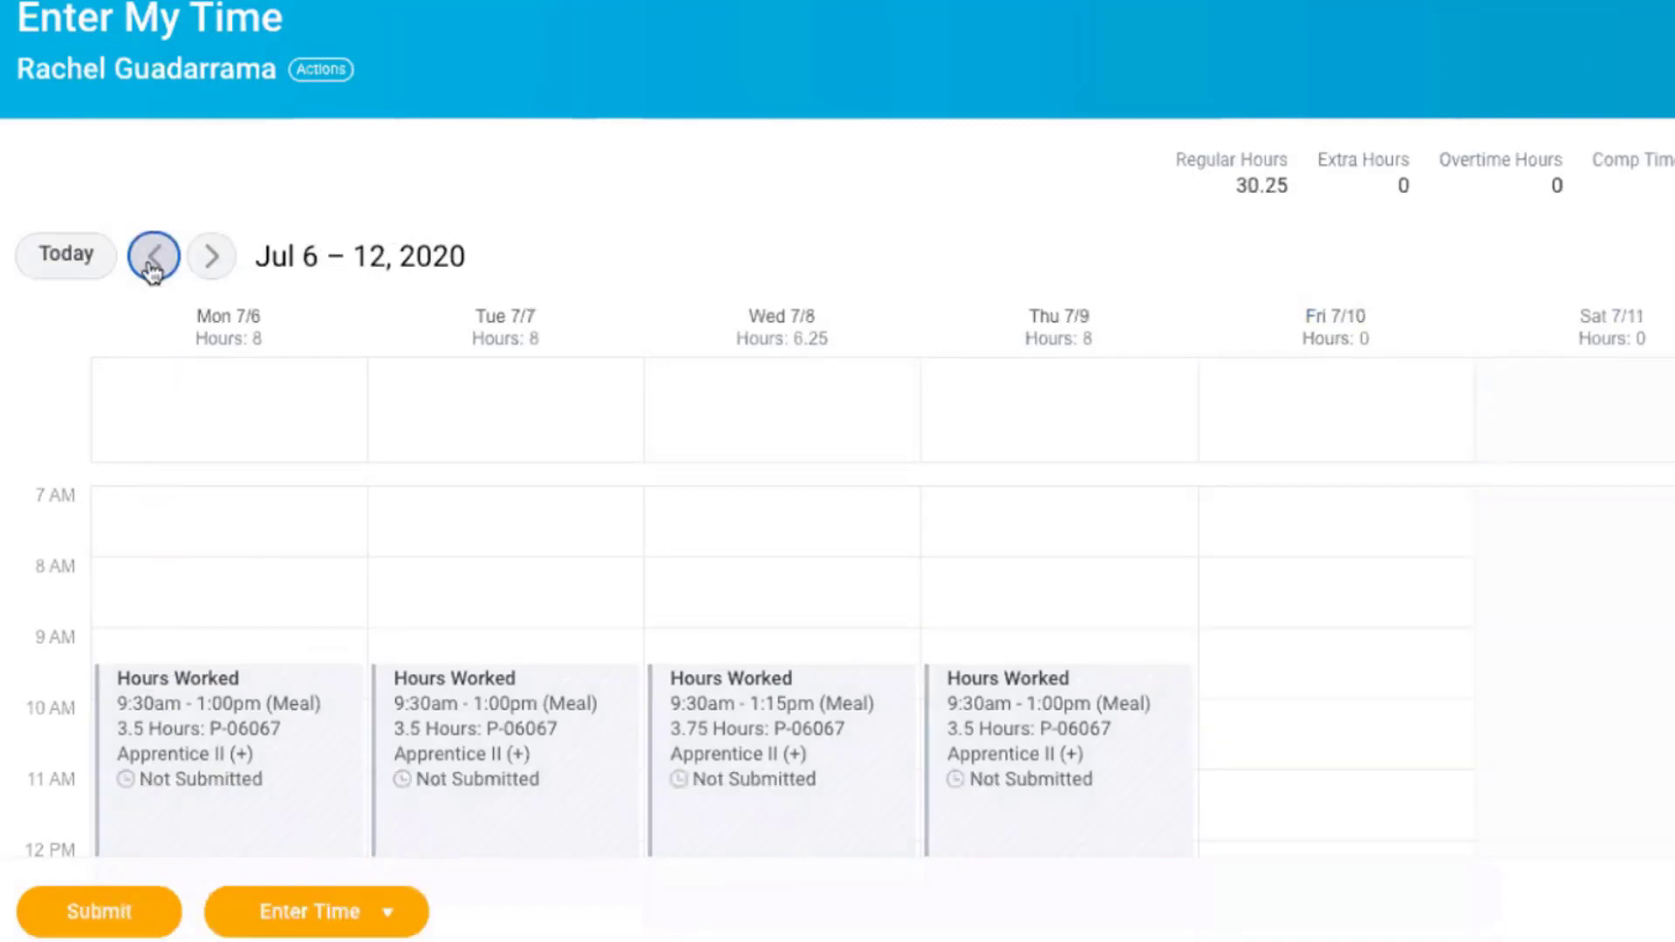
{"action": "scroll", "coordinate": [180, 433], "scroll_direction": "down", "scroll_amount": 3}
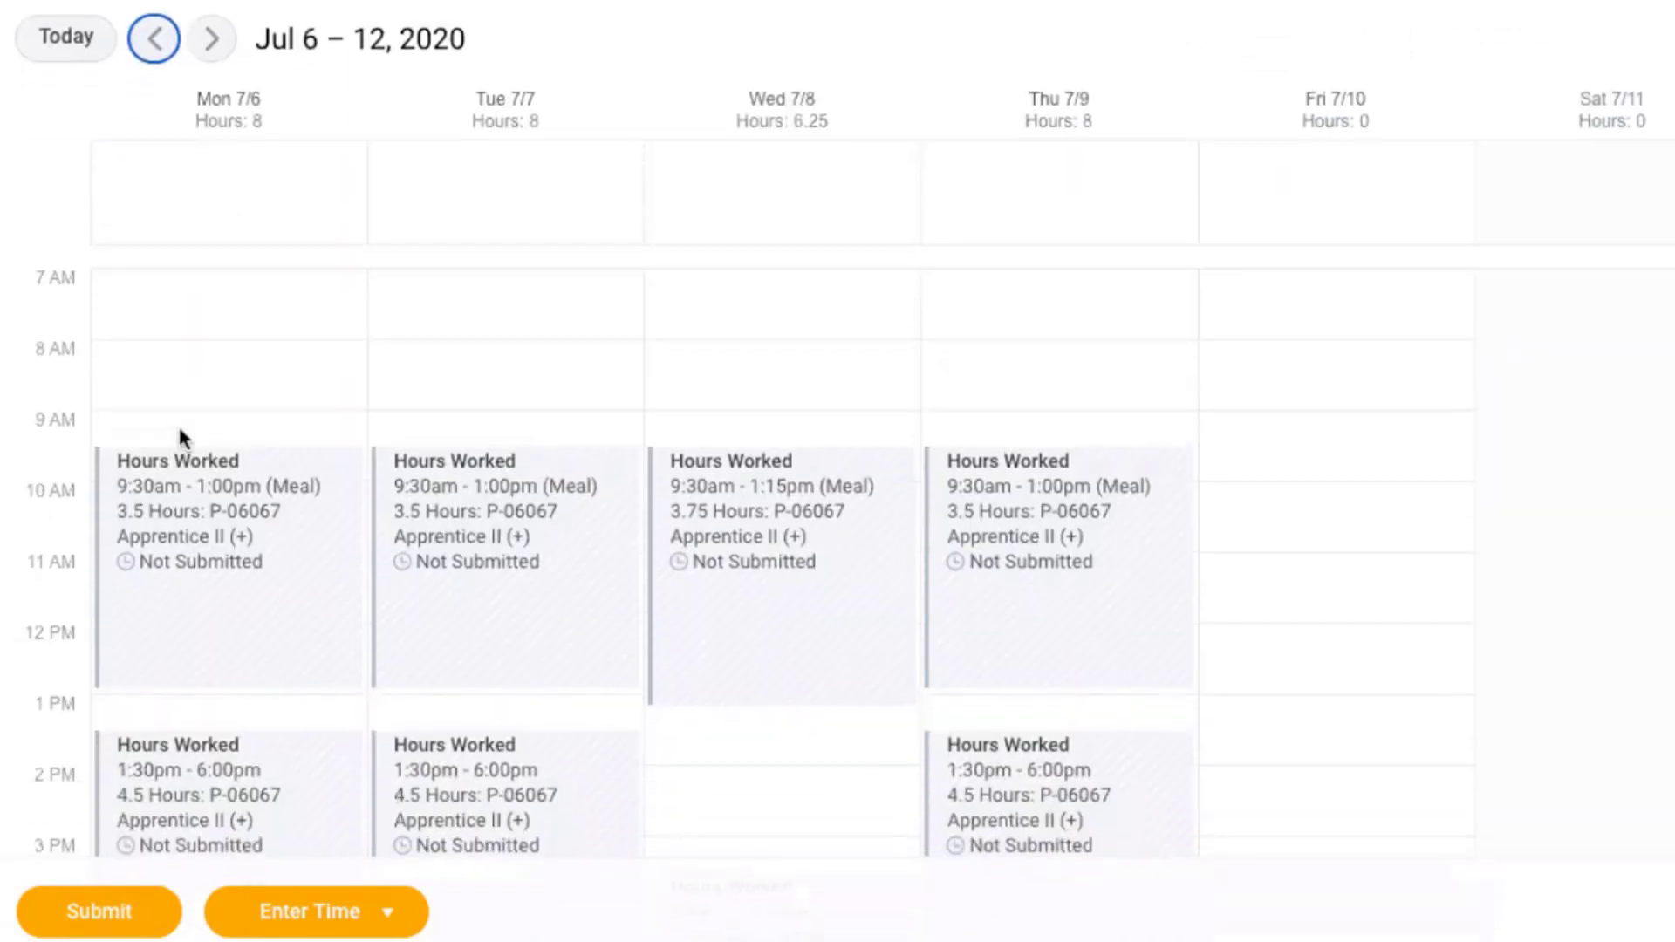
{"action": "scroll", "coordinate": [180, 436], "scroll_direction": "down", "scroll_amount": 1}
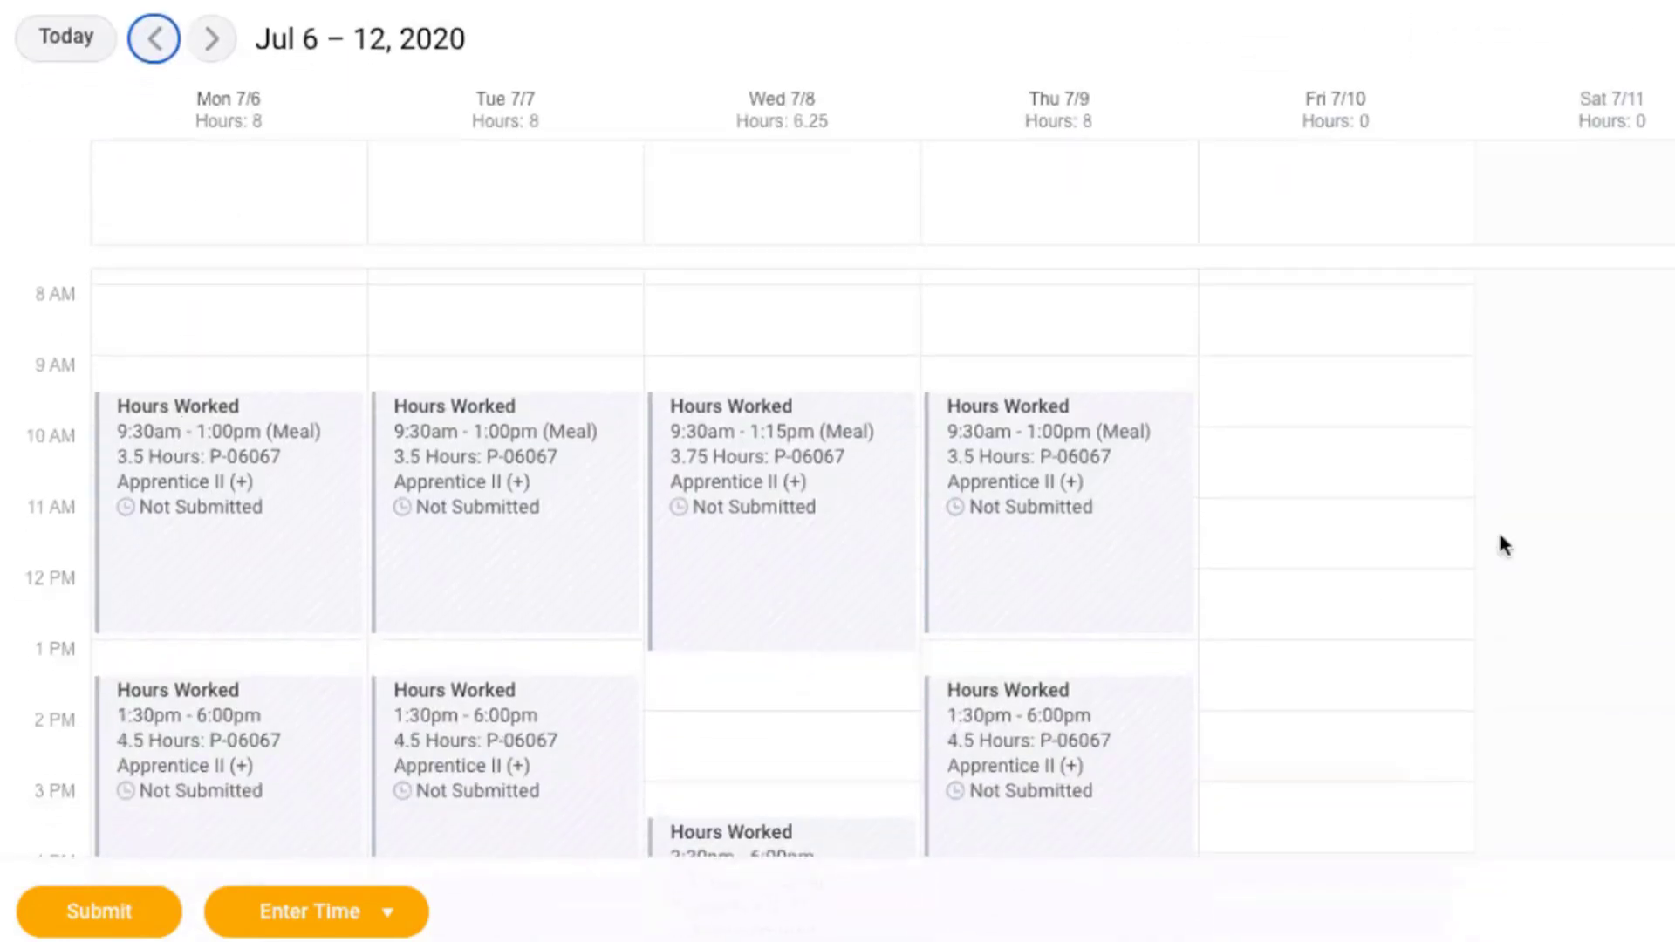
Open the Personal Information application from the home page to view its change and view options.
{"action": "scroll", "coordinate": [1499, 536], "scroll_direction": "down", "scroll_amount": 2}
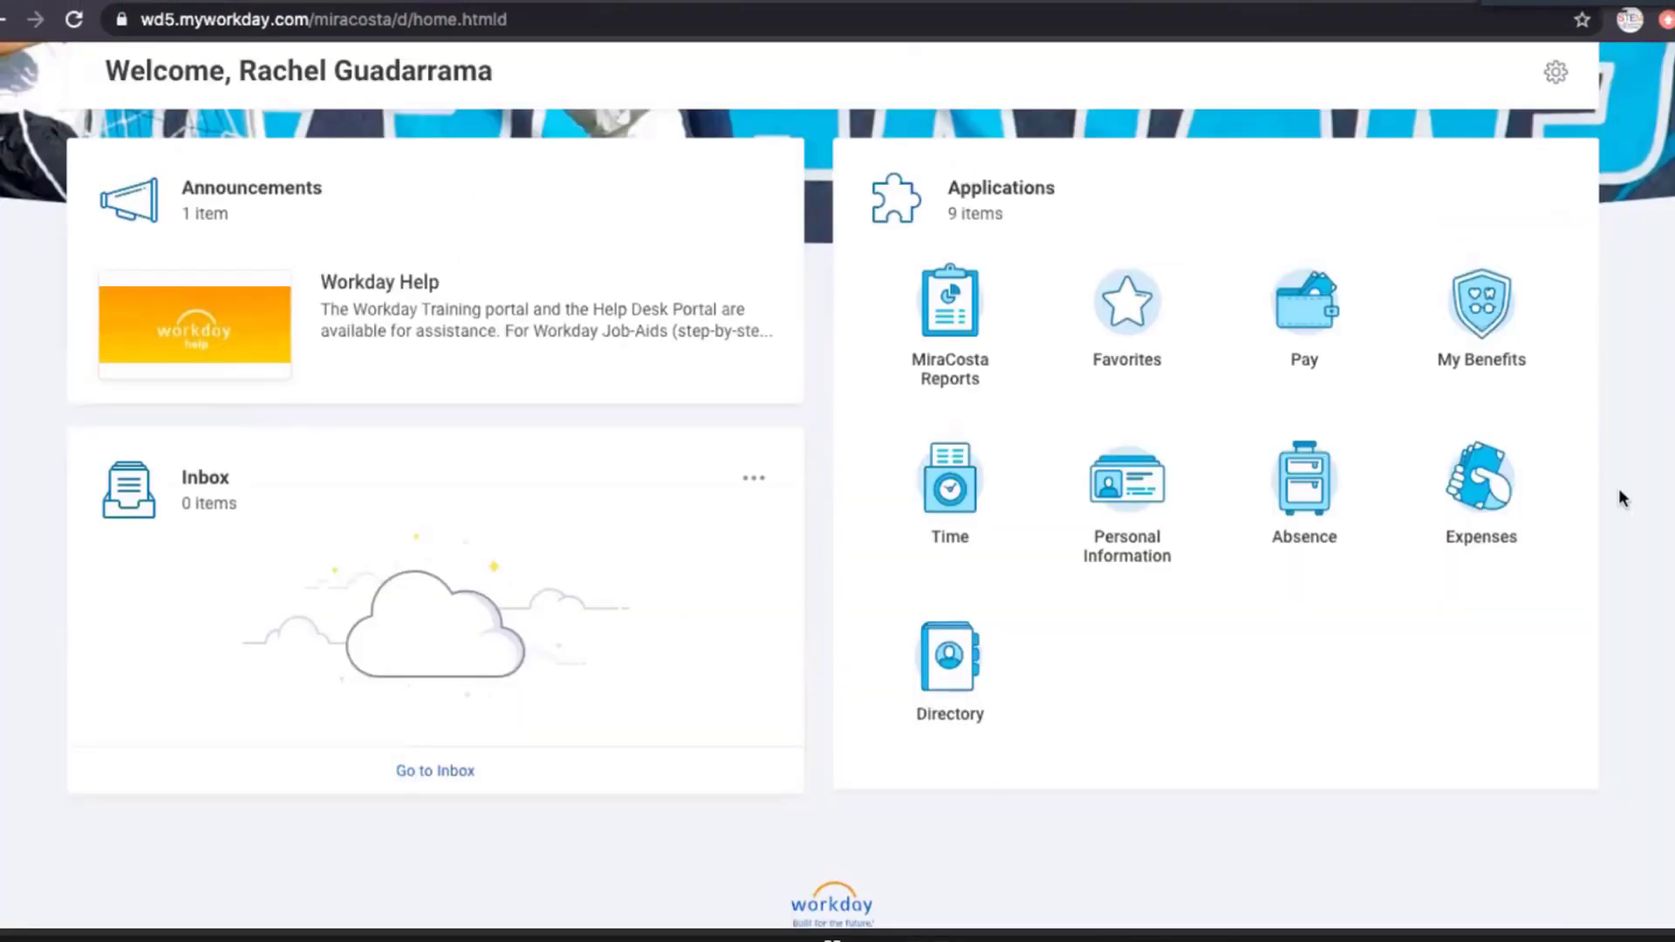
{"action": "scroll", "coordinate": [1141, 515], "scroll_direction": "down", "scroll_amount": 1}
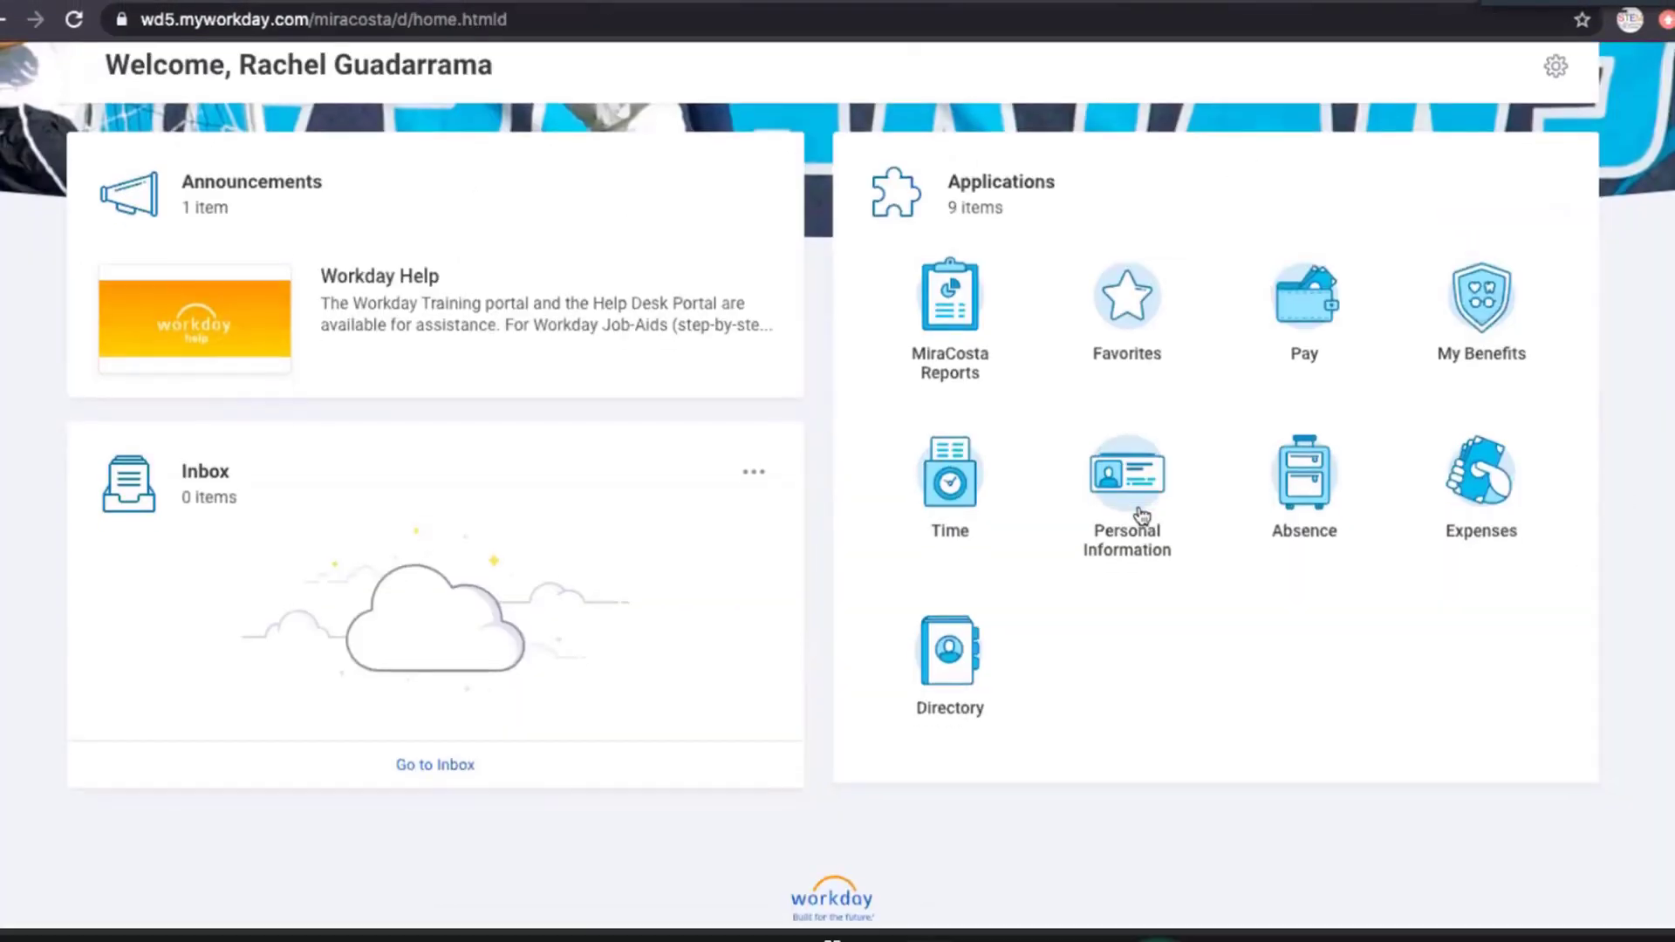
{"action": "left_click", "coordinate": [1141, 515]}
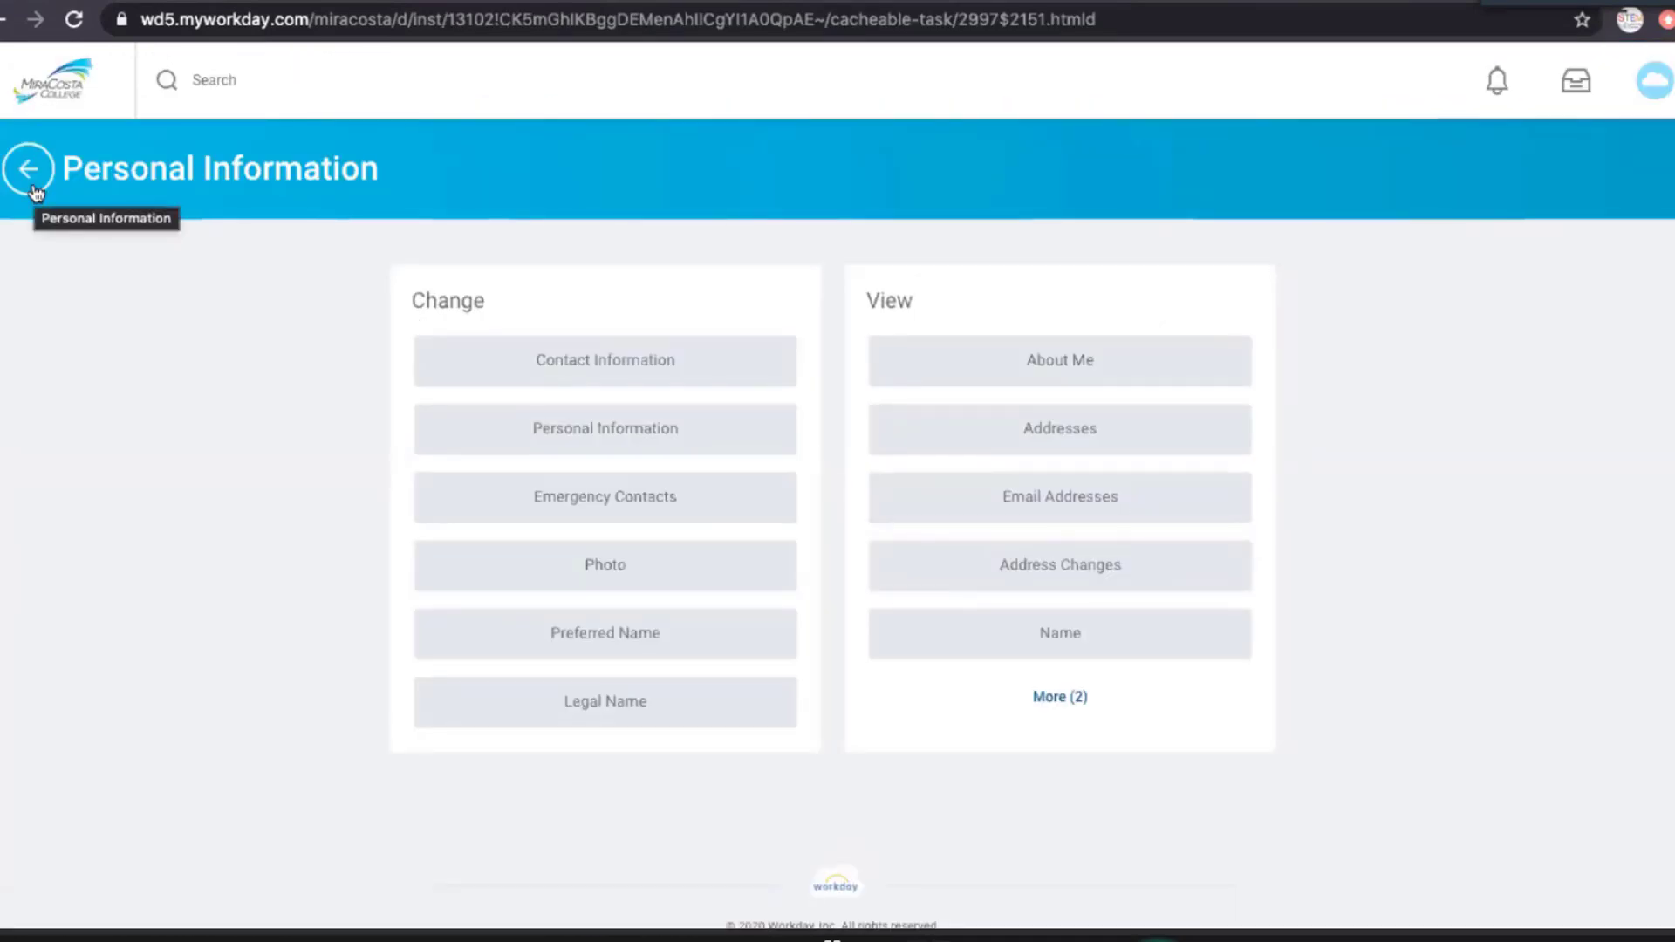
Open Change Preferences for the account and examine the settings down to the notification frequencies of the Email channel.
{"action": "left_click", "coordinate": [1649, 88]}
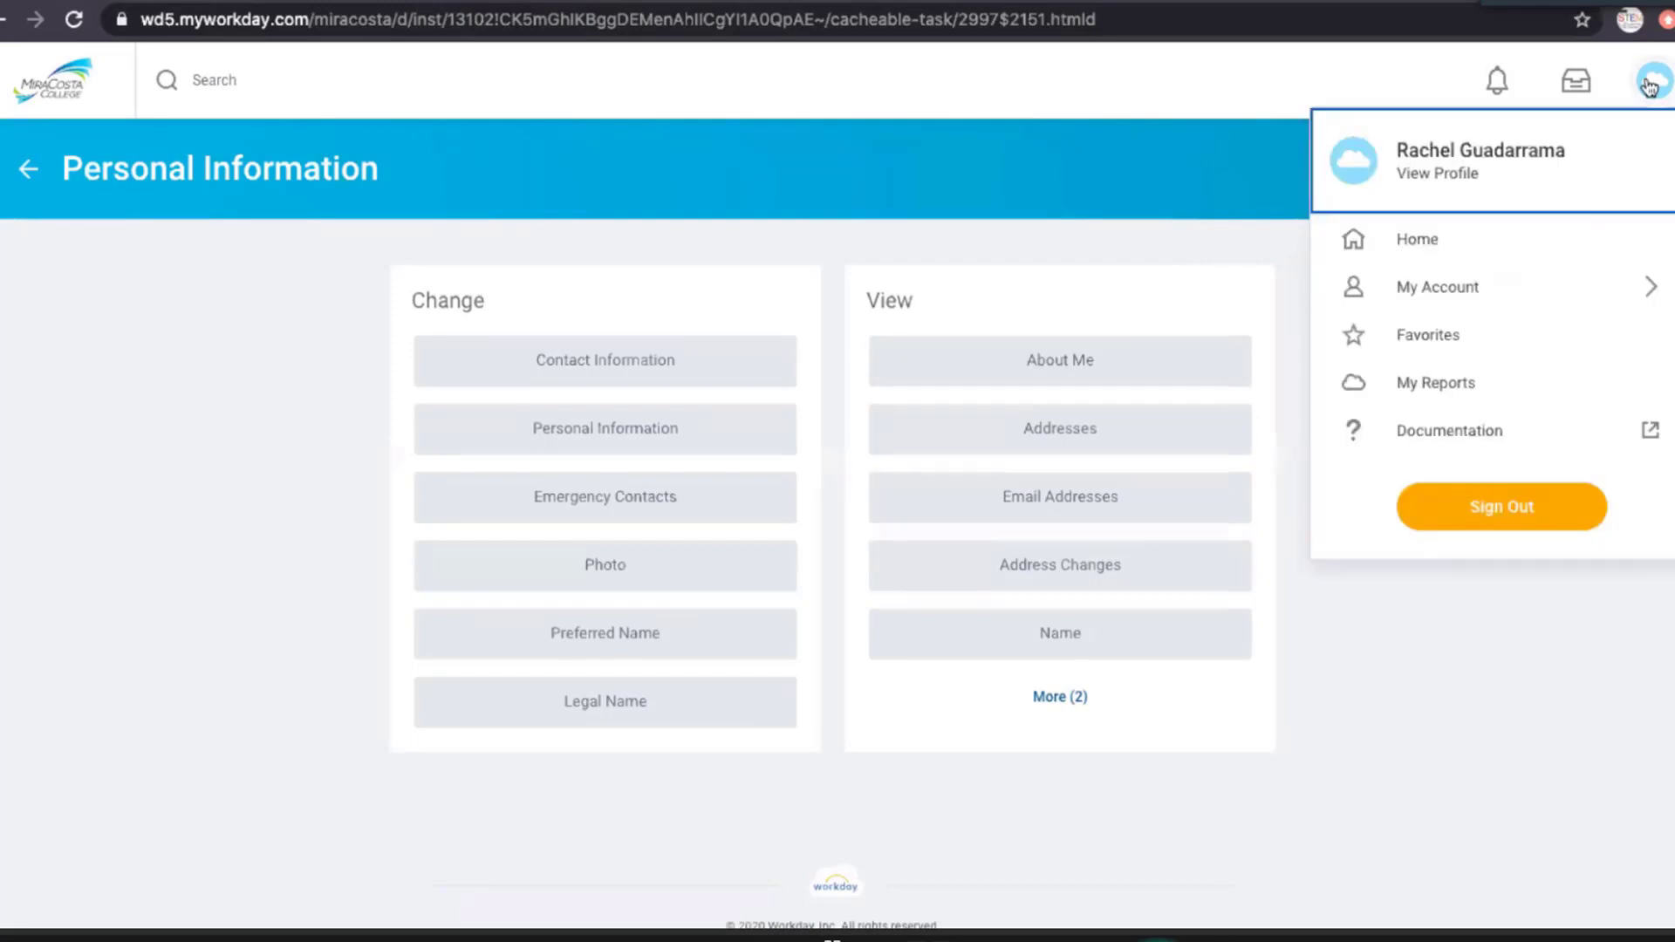
{"action": "left_click", "coordinate": [1651, 294]}
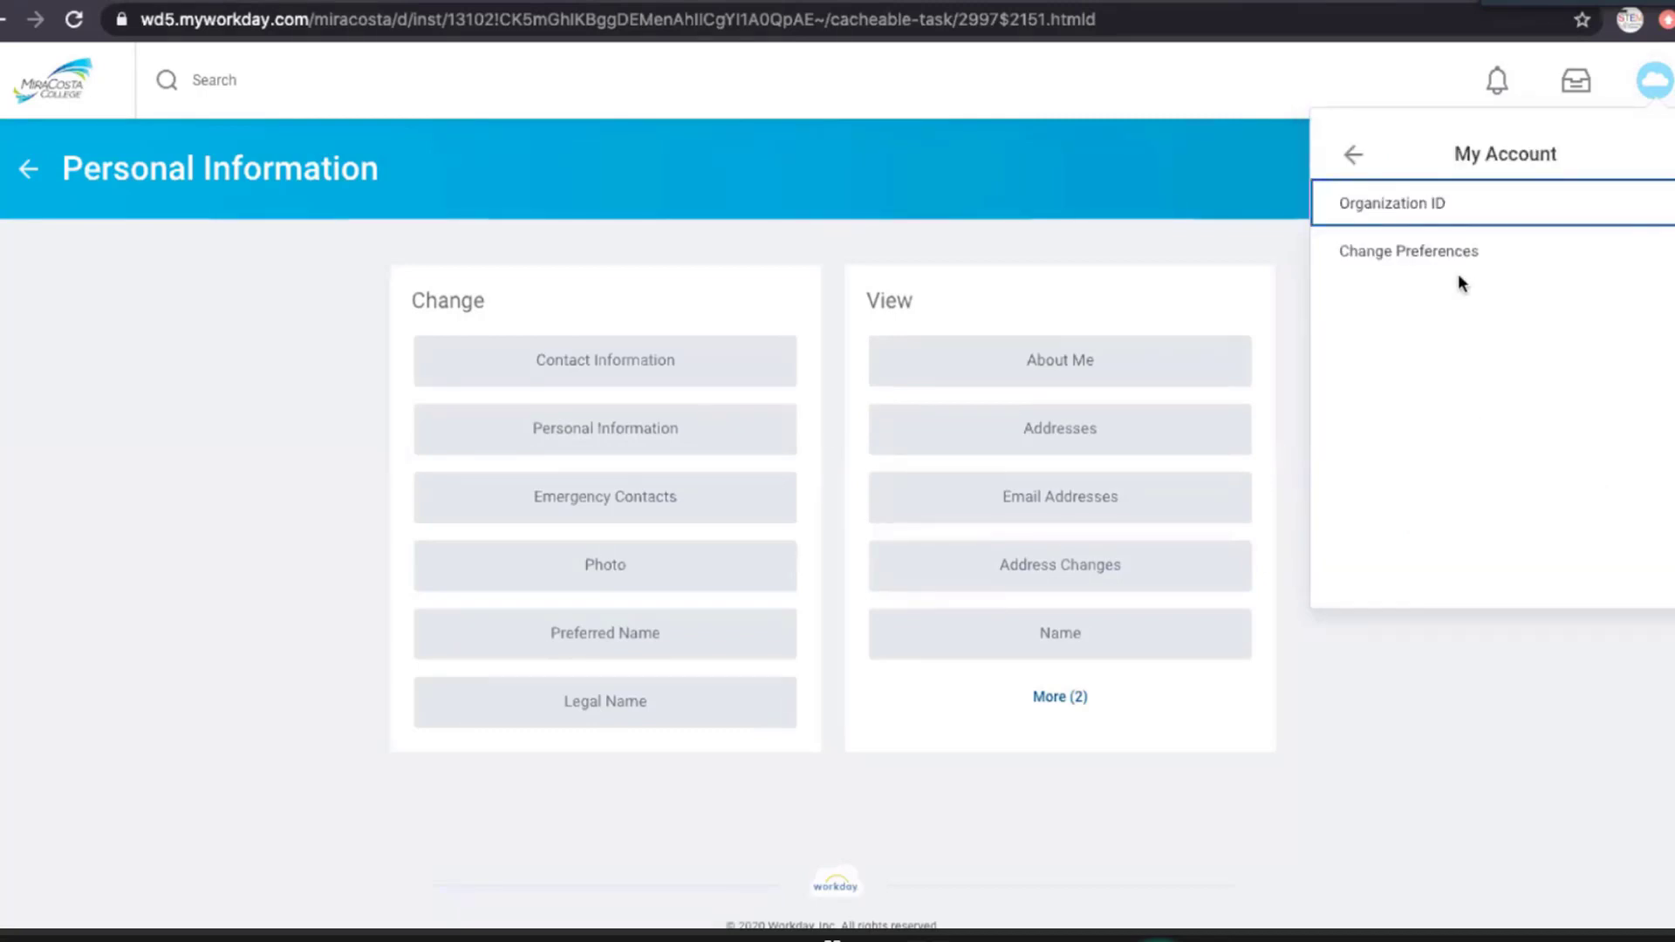
{"action": "left_click", "coordinate": [1437, 253]}
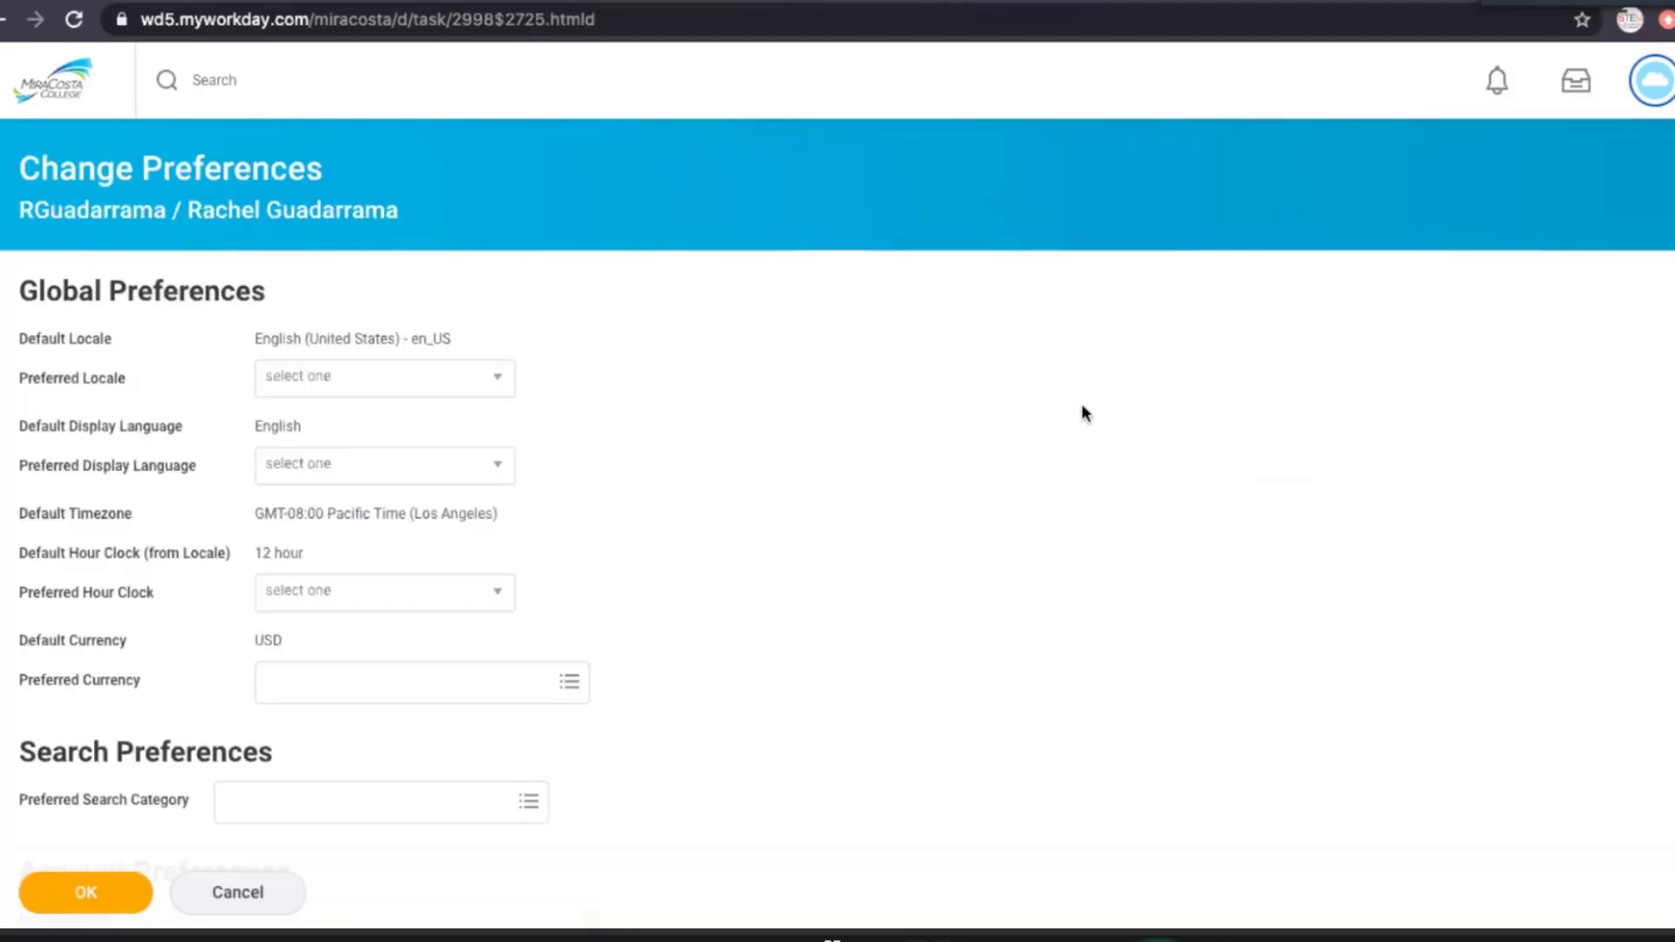
{"action": "scroll", "coordinate": [1082, 408], "scroll_direction": "down", "scroll_amount": 1}
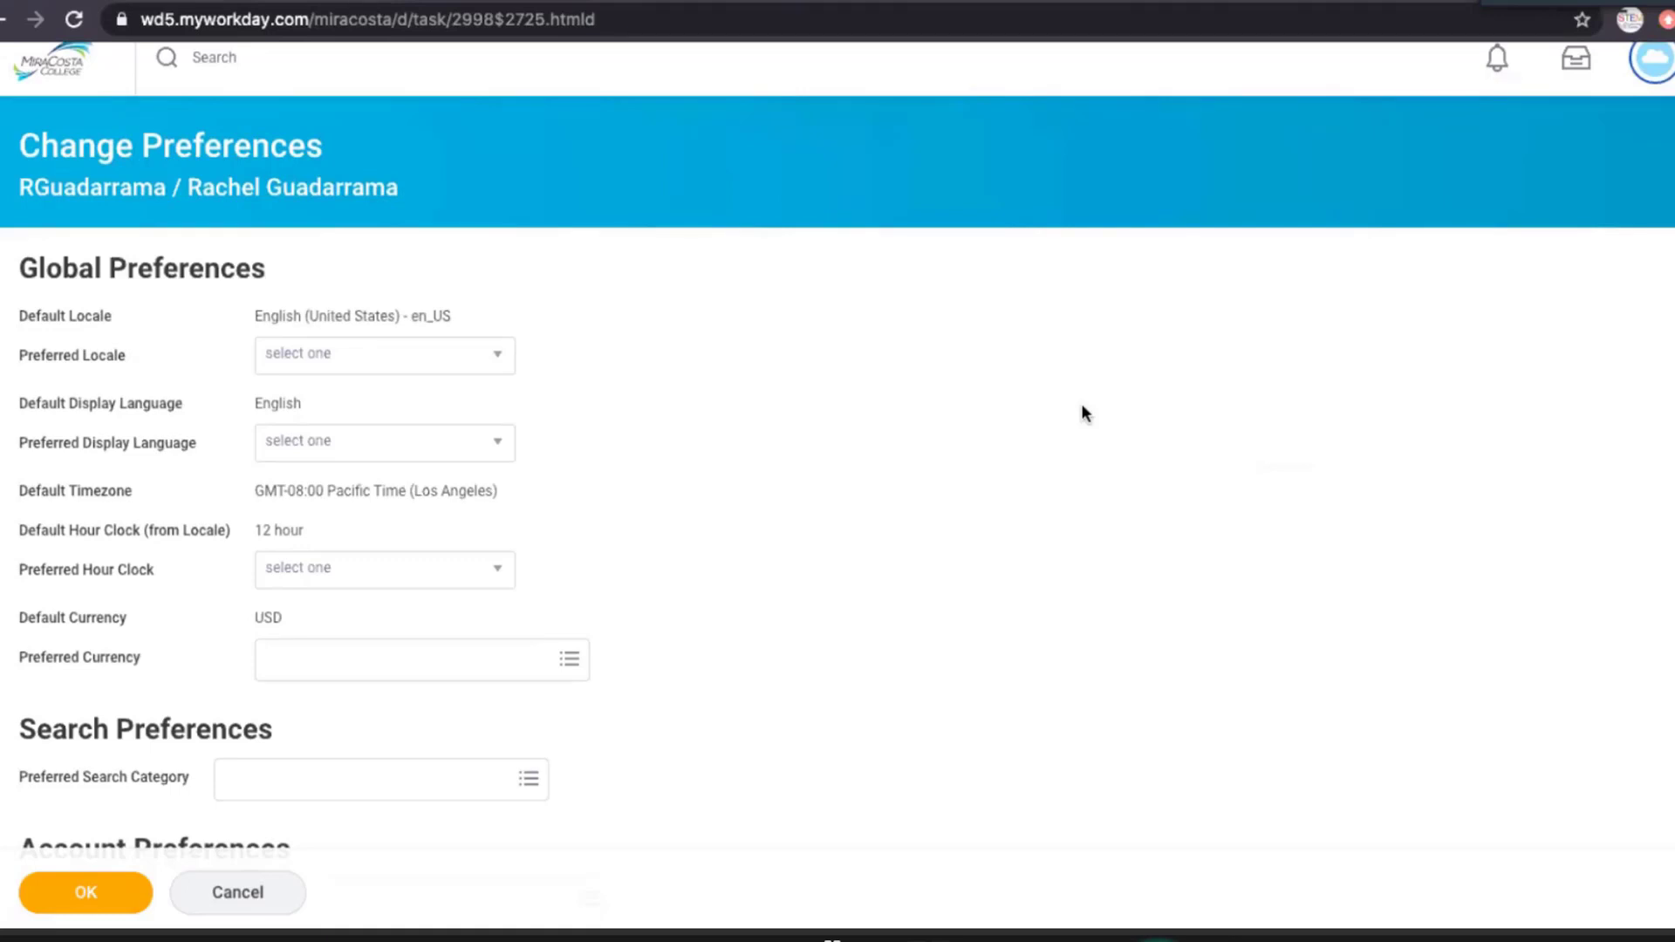
{"action": "scroll", "coordinate": [1082, 407], "scroll_direction": "down", "scroll_amount": 3}
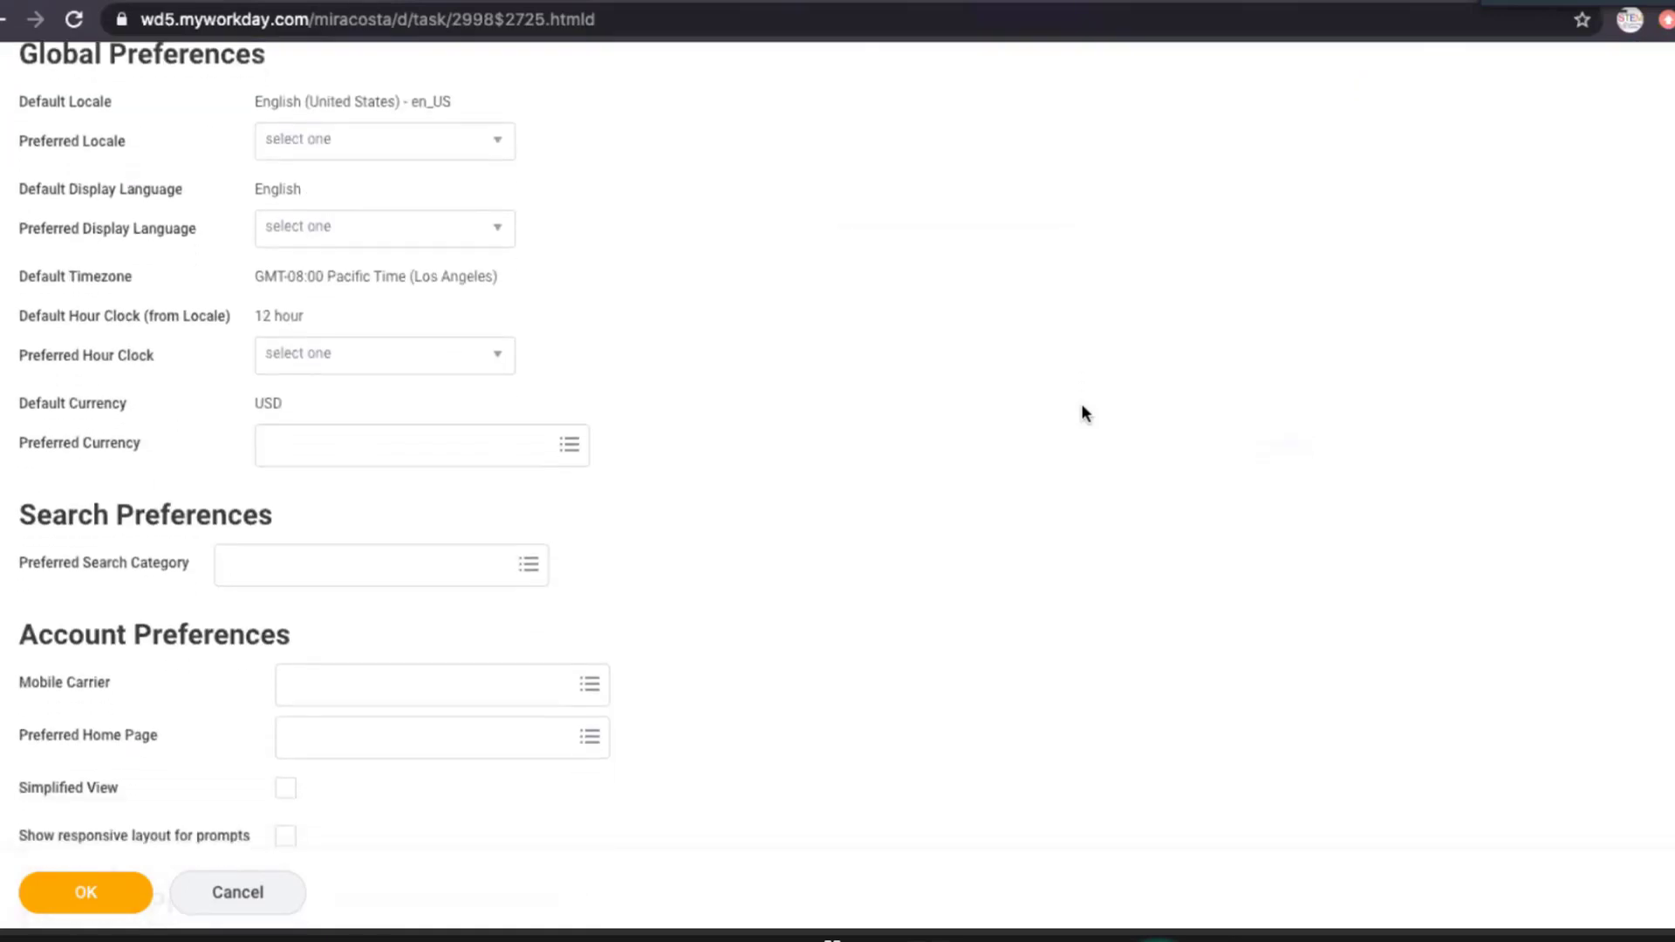
{"action": "scroll", "coordinate": [1083, 406], "scroll_direction": "down", "scroll_amount": 1}
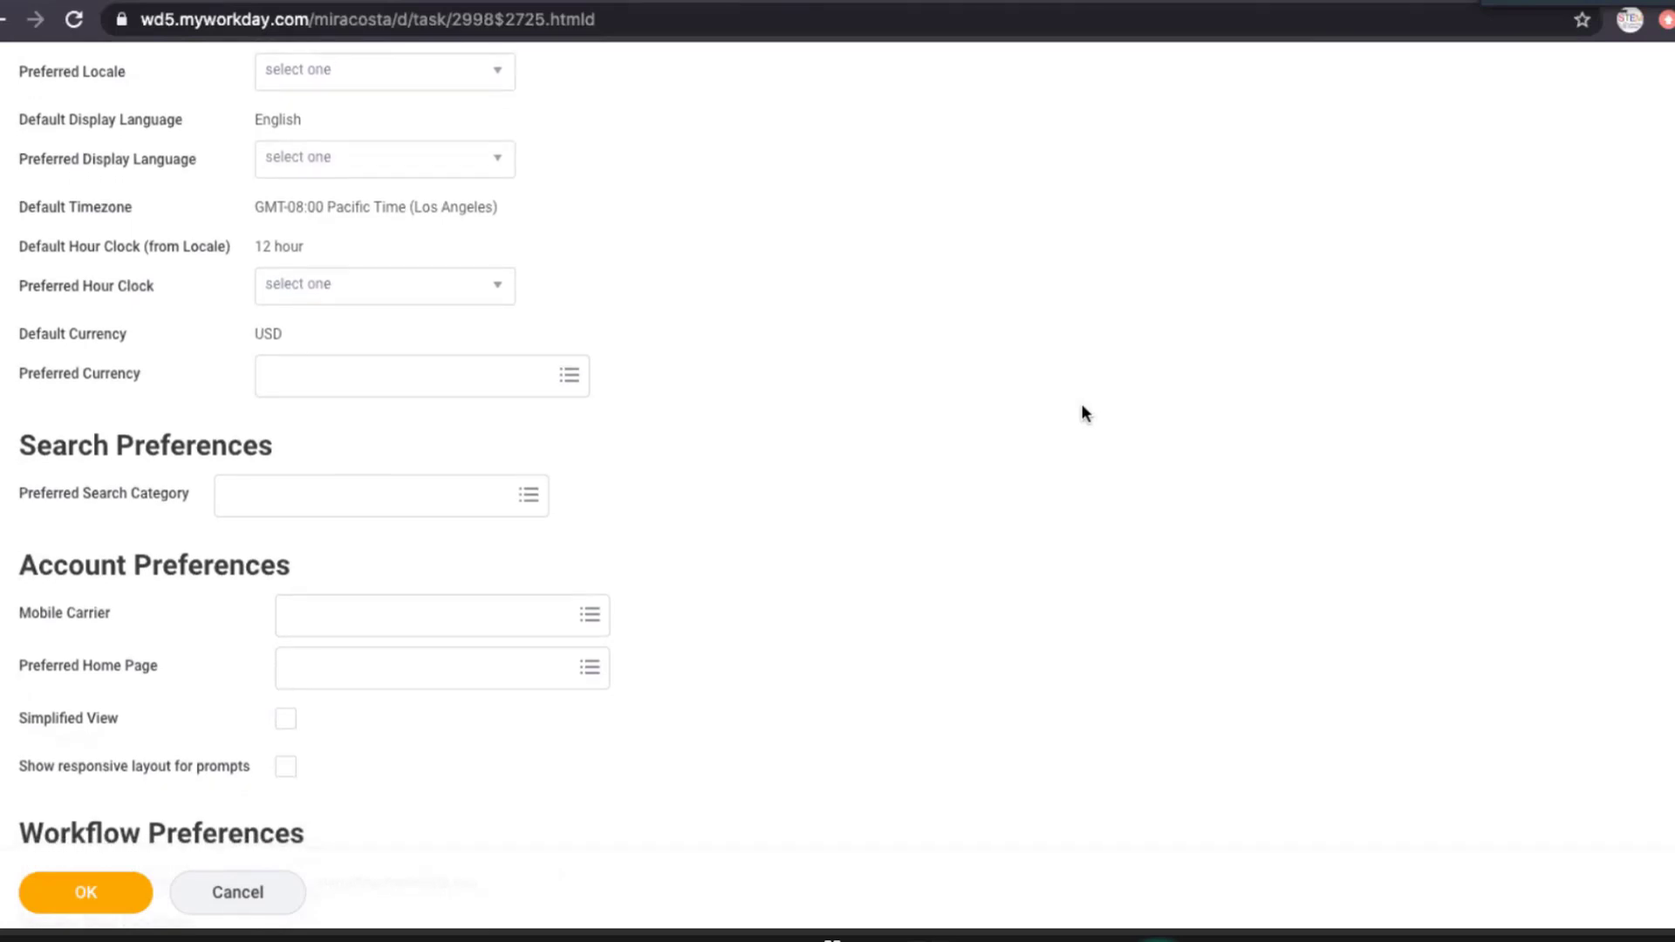
{"action": "scroll", "coordinate": [1058, 428], "scroll_direction": "down", "scroll_amount": 3}
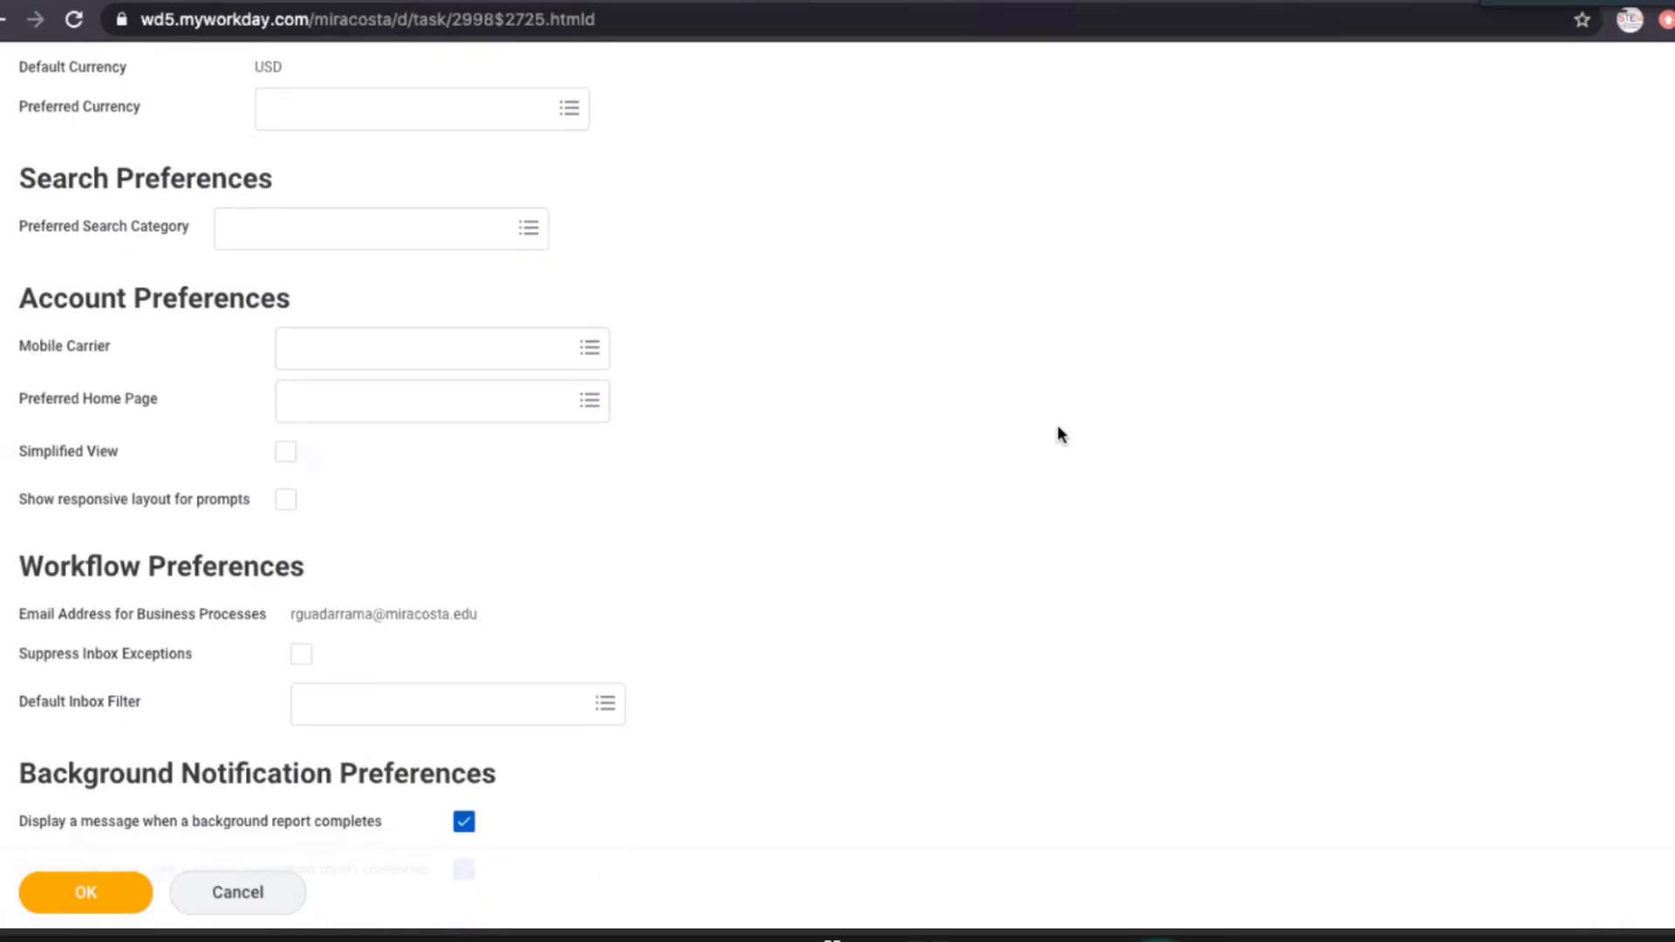
{"action": "scroll", "coordinate": [1058, 428], "scroll_direction": "down", "scroll_amount": 5}
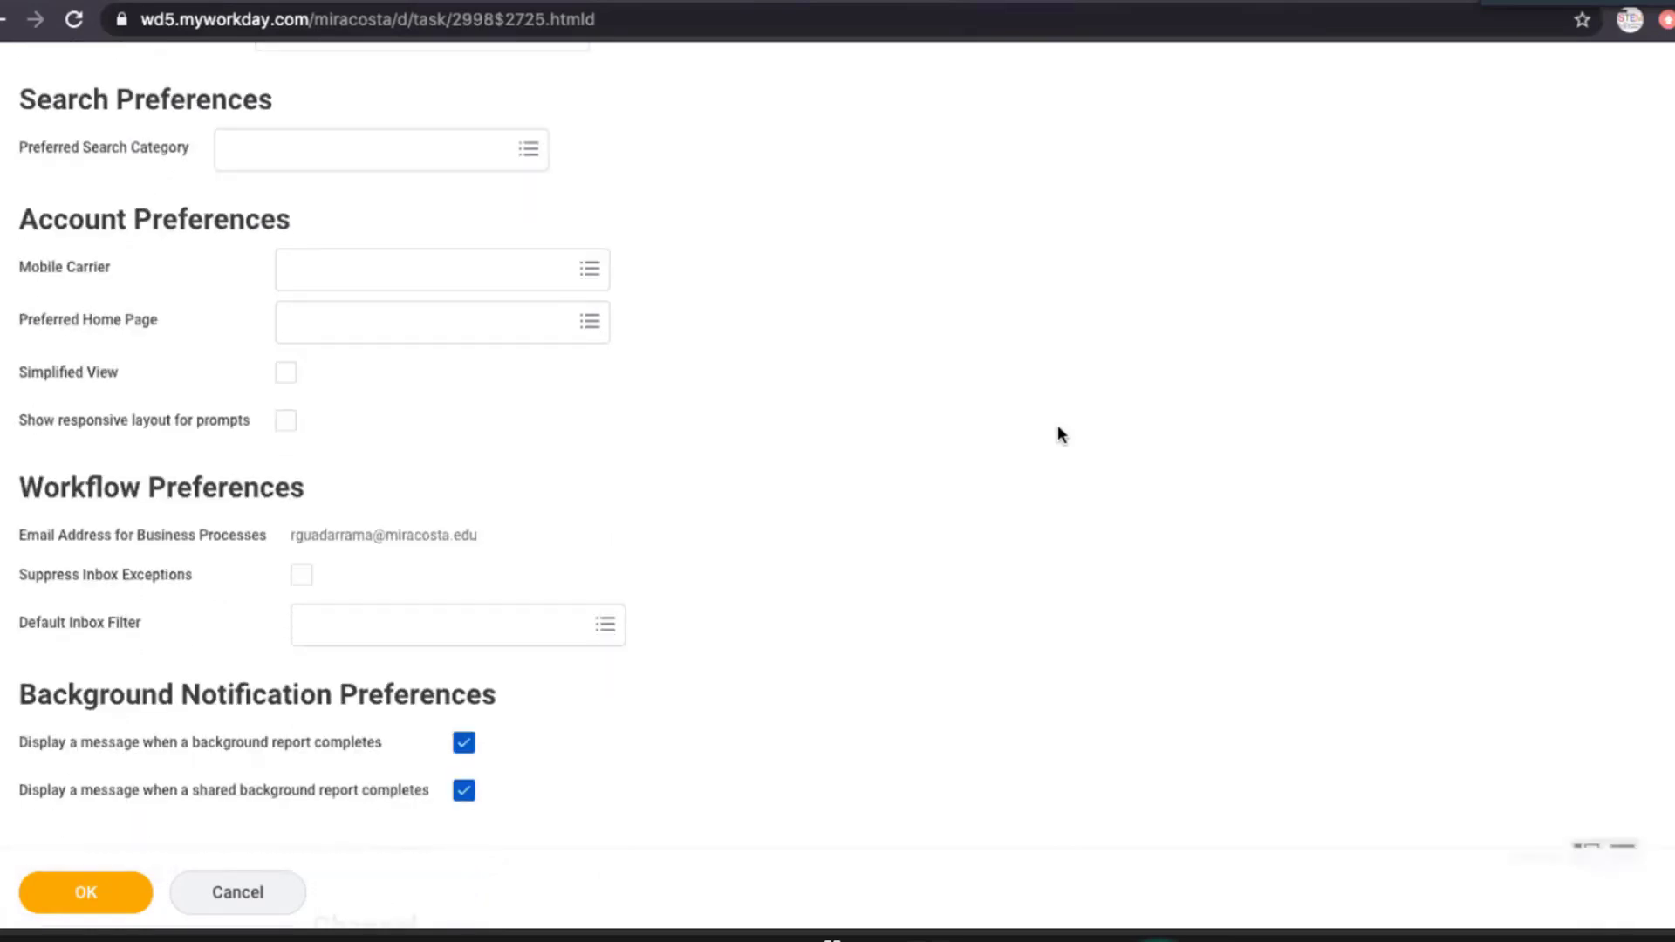
{"action": "scroll", "coordinate": [1057, 426], "scroll_direction": "down", "scroll_amount": 1}
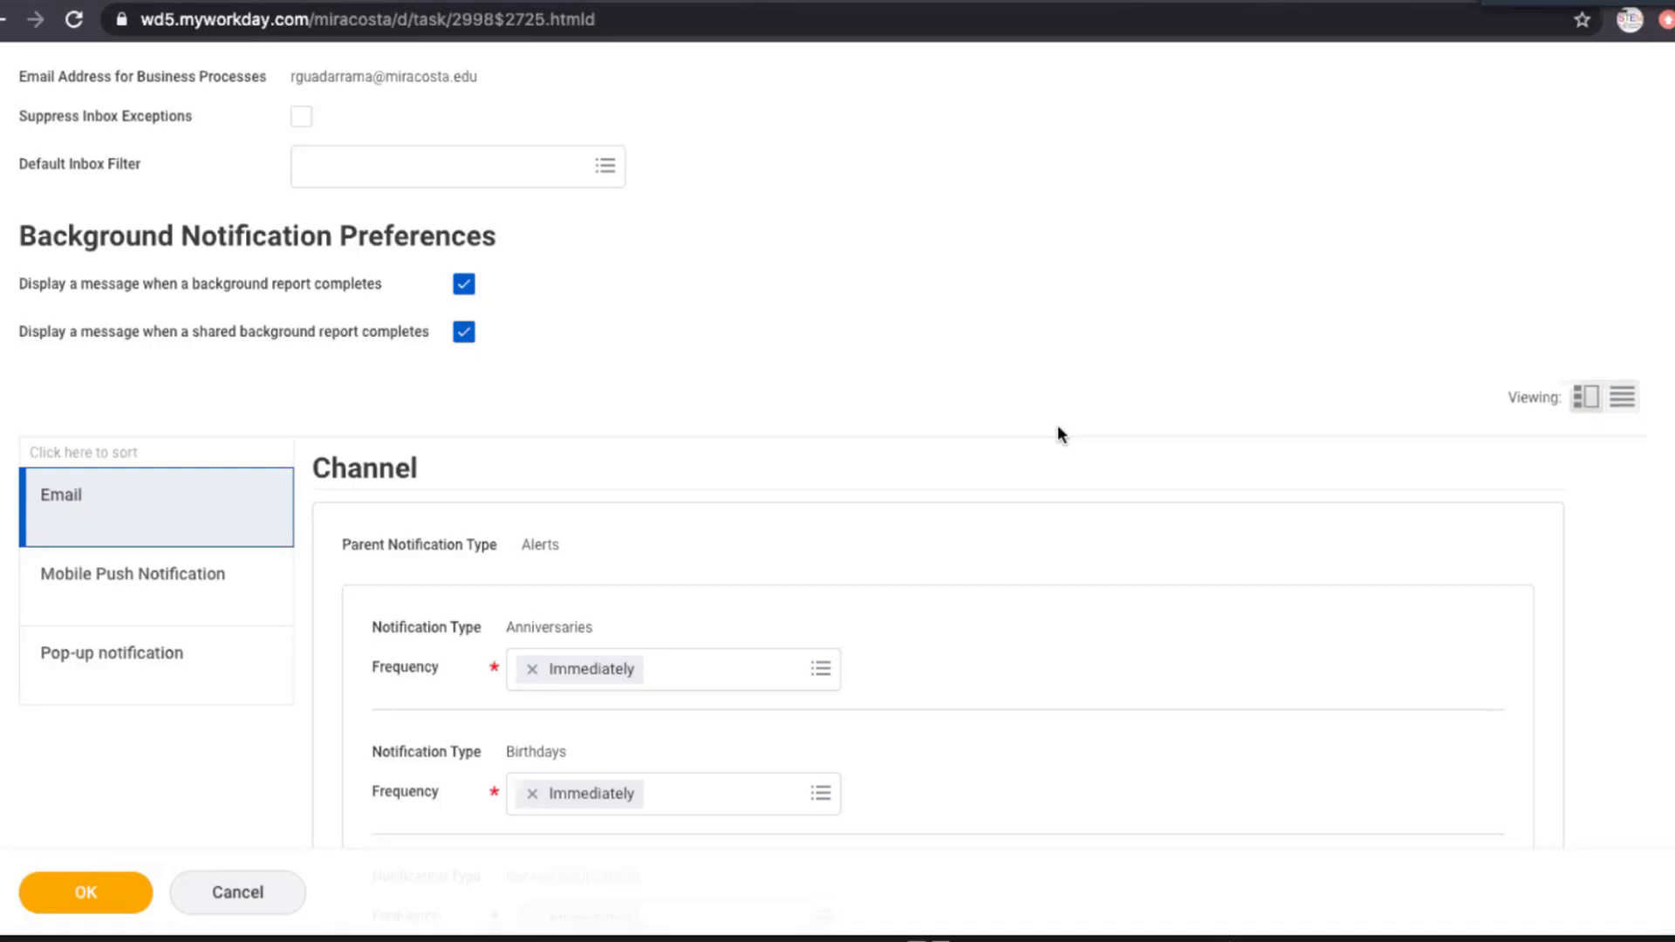
{"action": "left_click", "coordinate": [88, 526]}
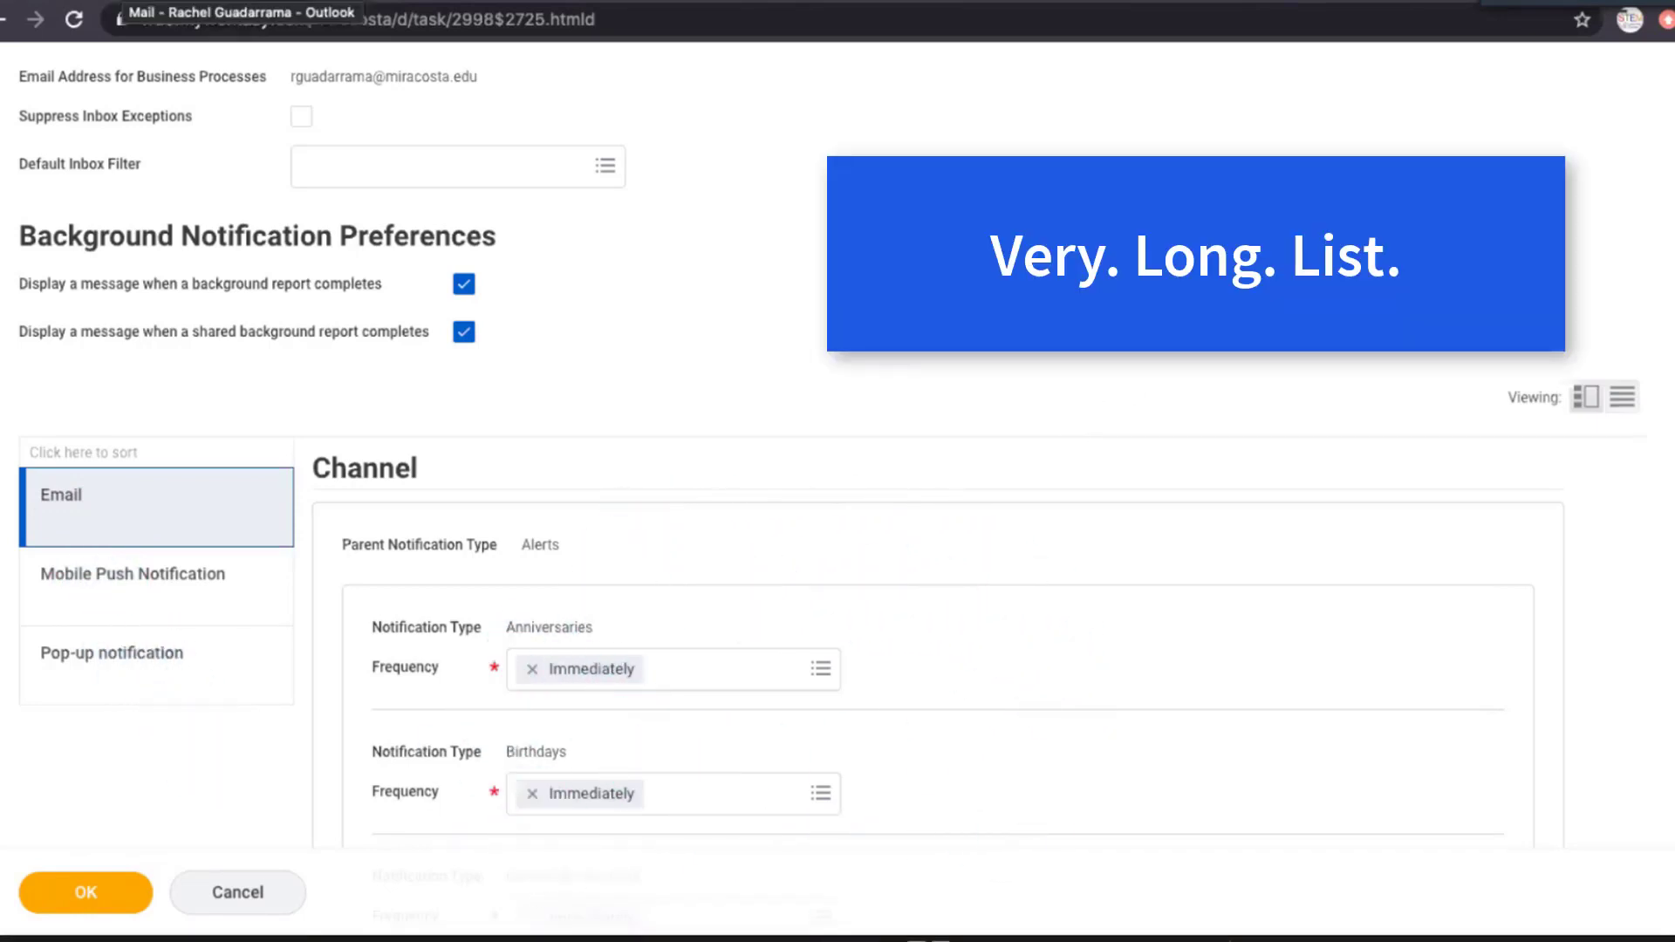
Switch to Outlook and read the "Enter Time - Submitted On Your Behalf" notification email.
{"action": "mouse_move", "coordinate": [1011, 941]}
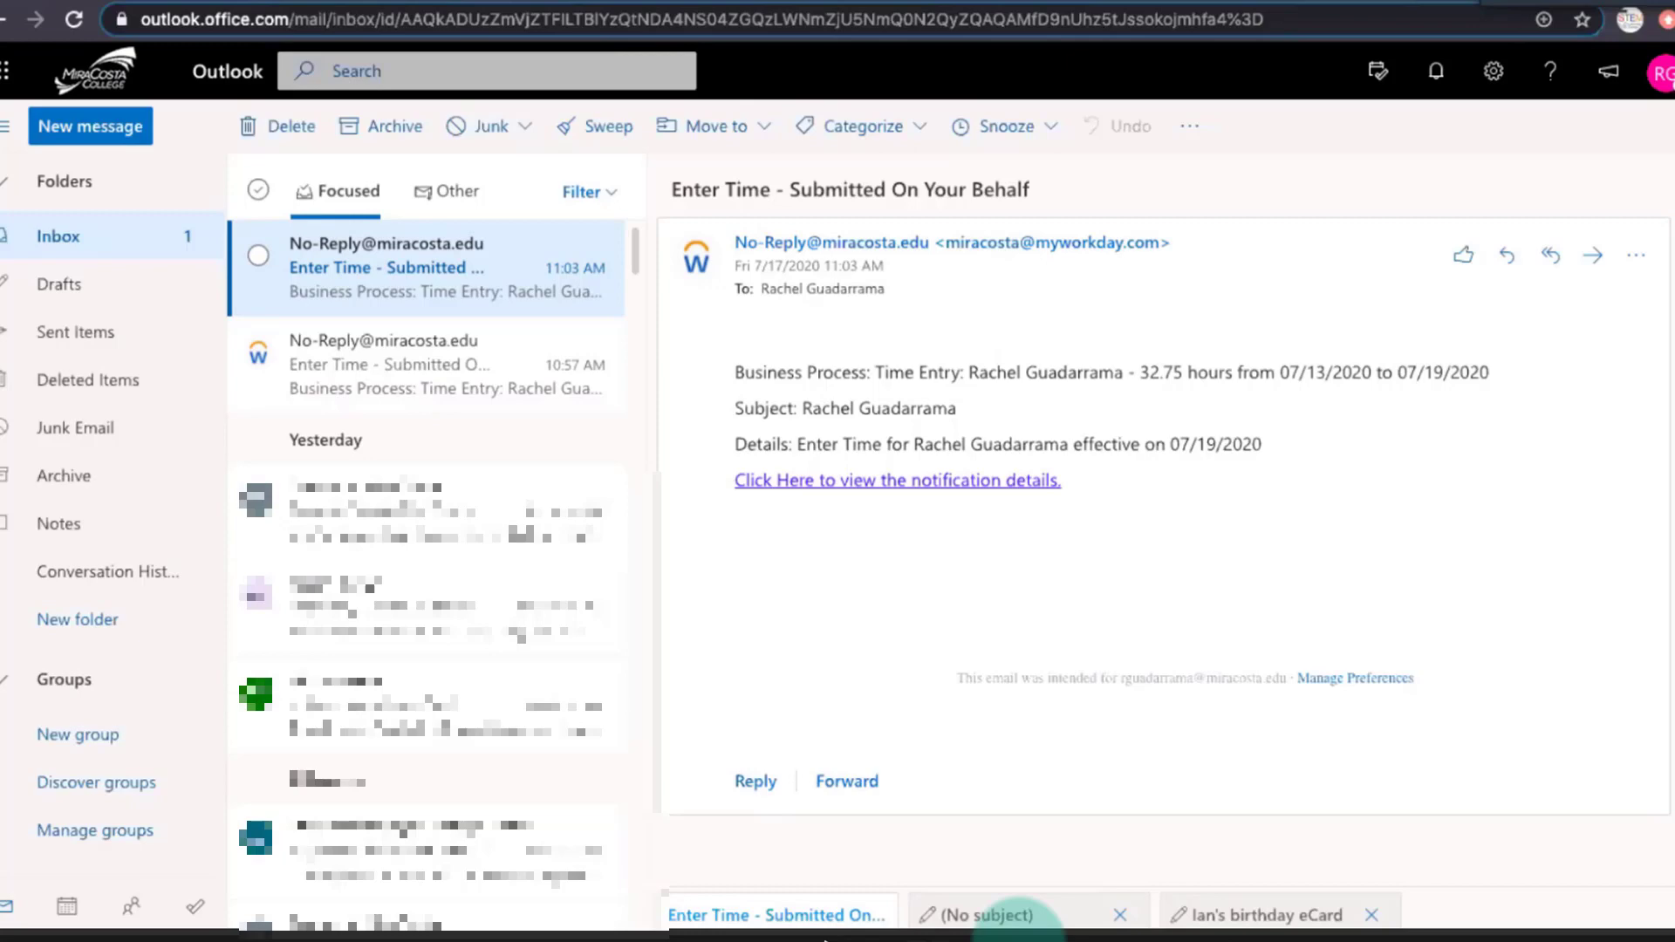
{"action": "left_click", "coordinate": [905, 559]}
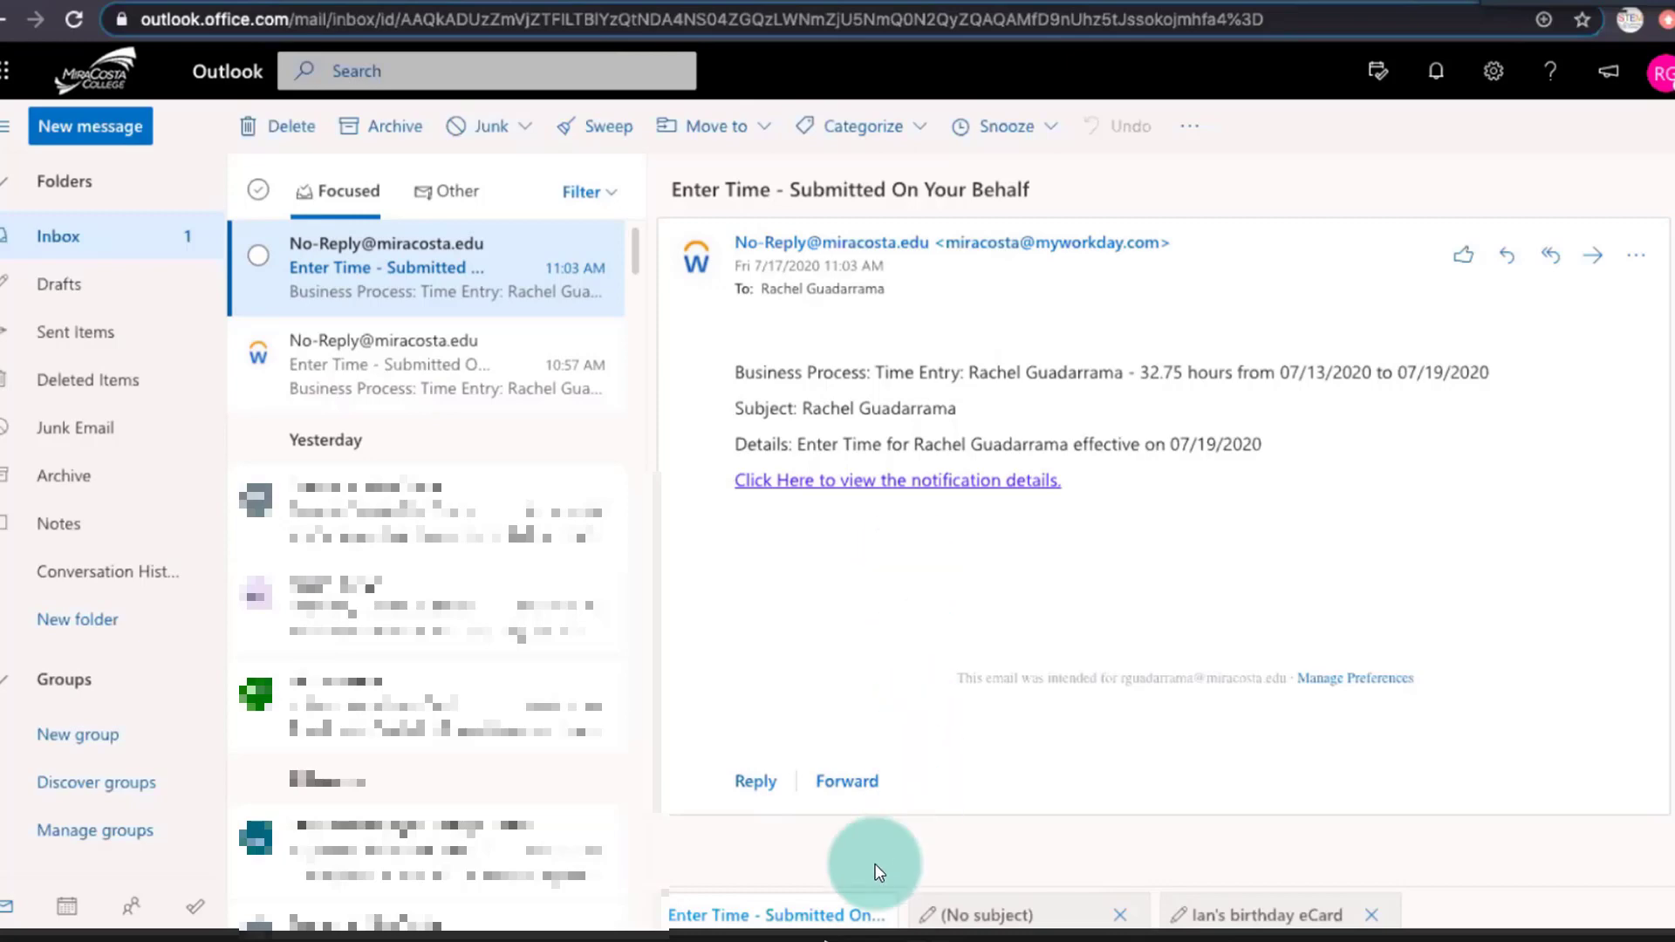
Return to the Workday home page, open the Help Desk Portal from the Workday Help announcement, and look over its request categories.
{"action": "left_click", "coordinate": [832, 940]}
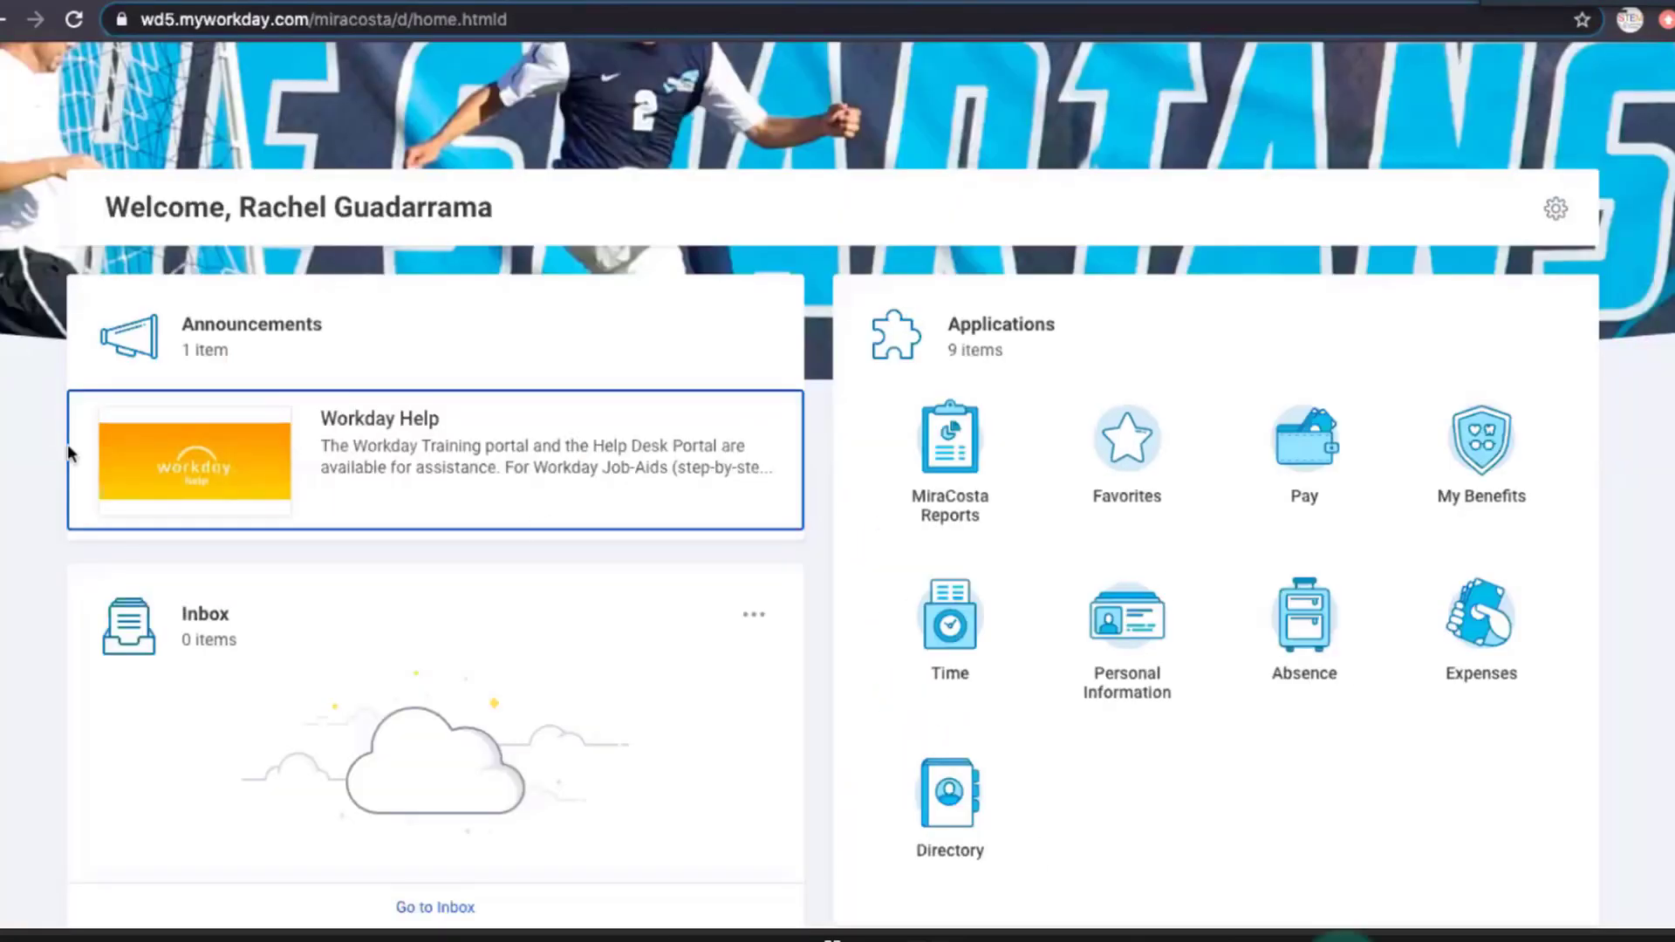
{"action": "left_click", "coordinate": [274, 467]}
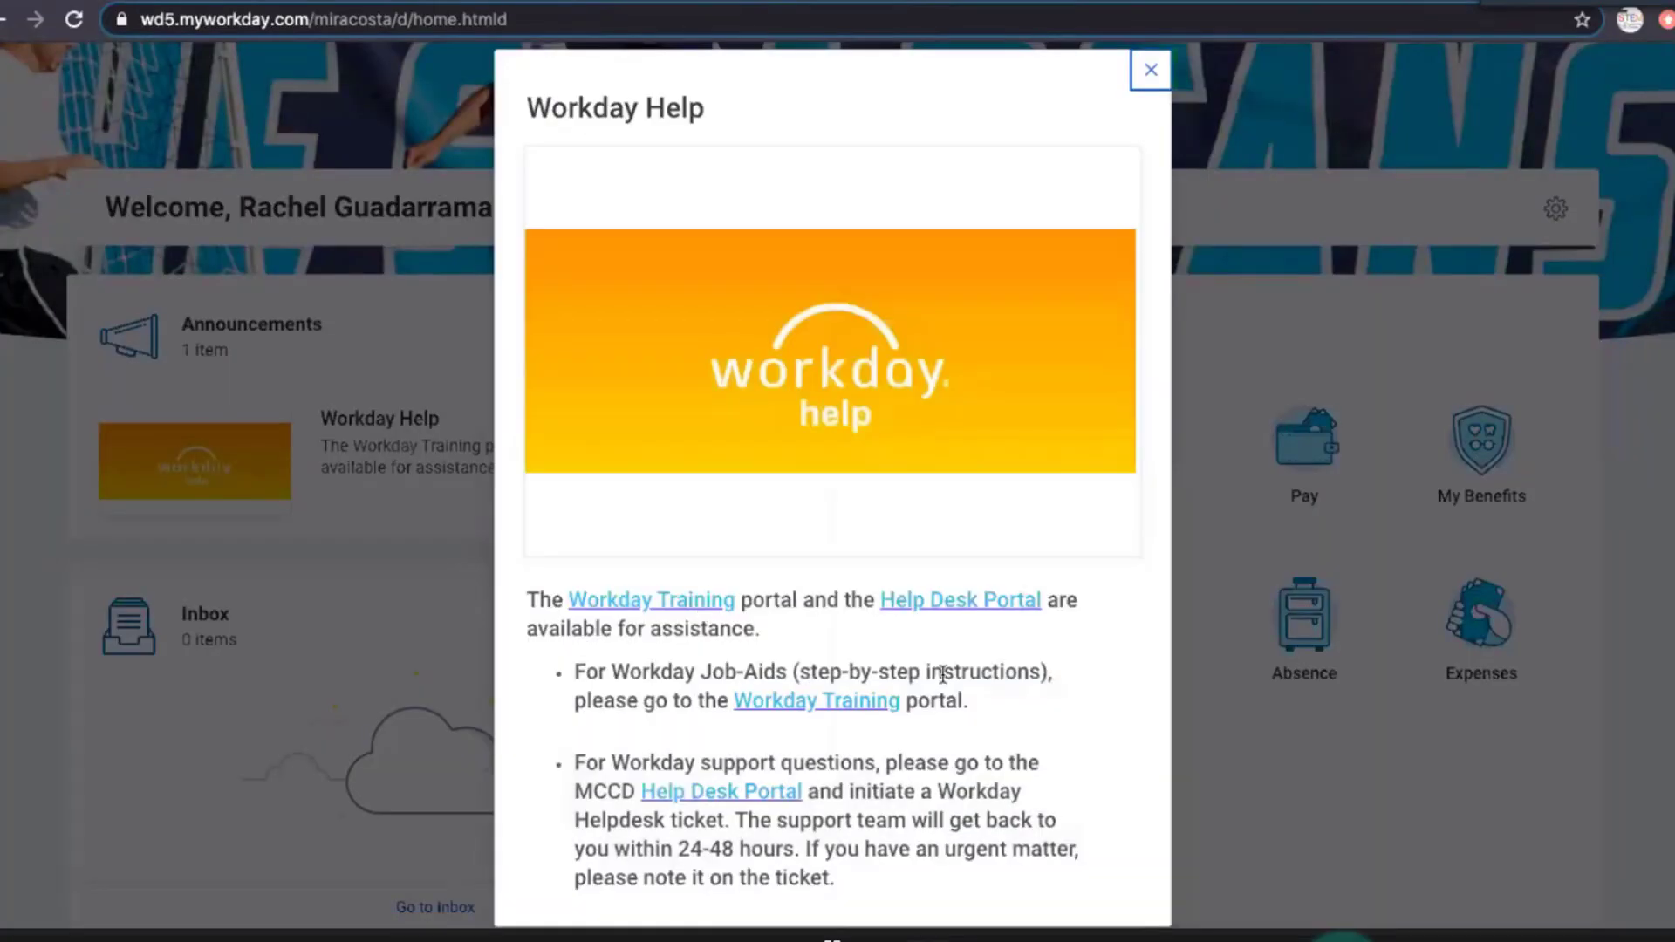
{"action": "left_click", "coordinate": [954, 602]}
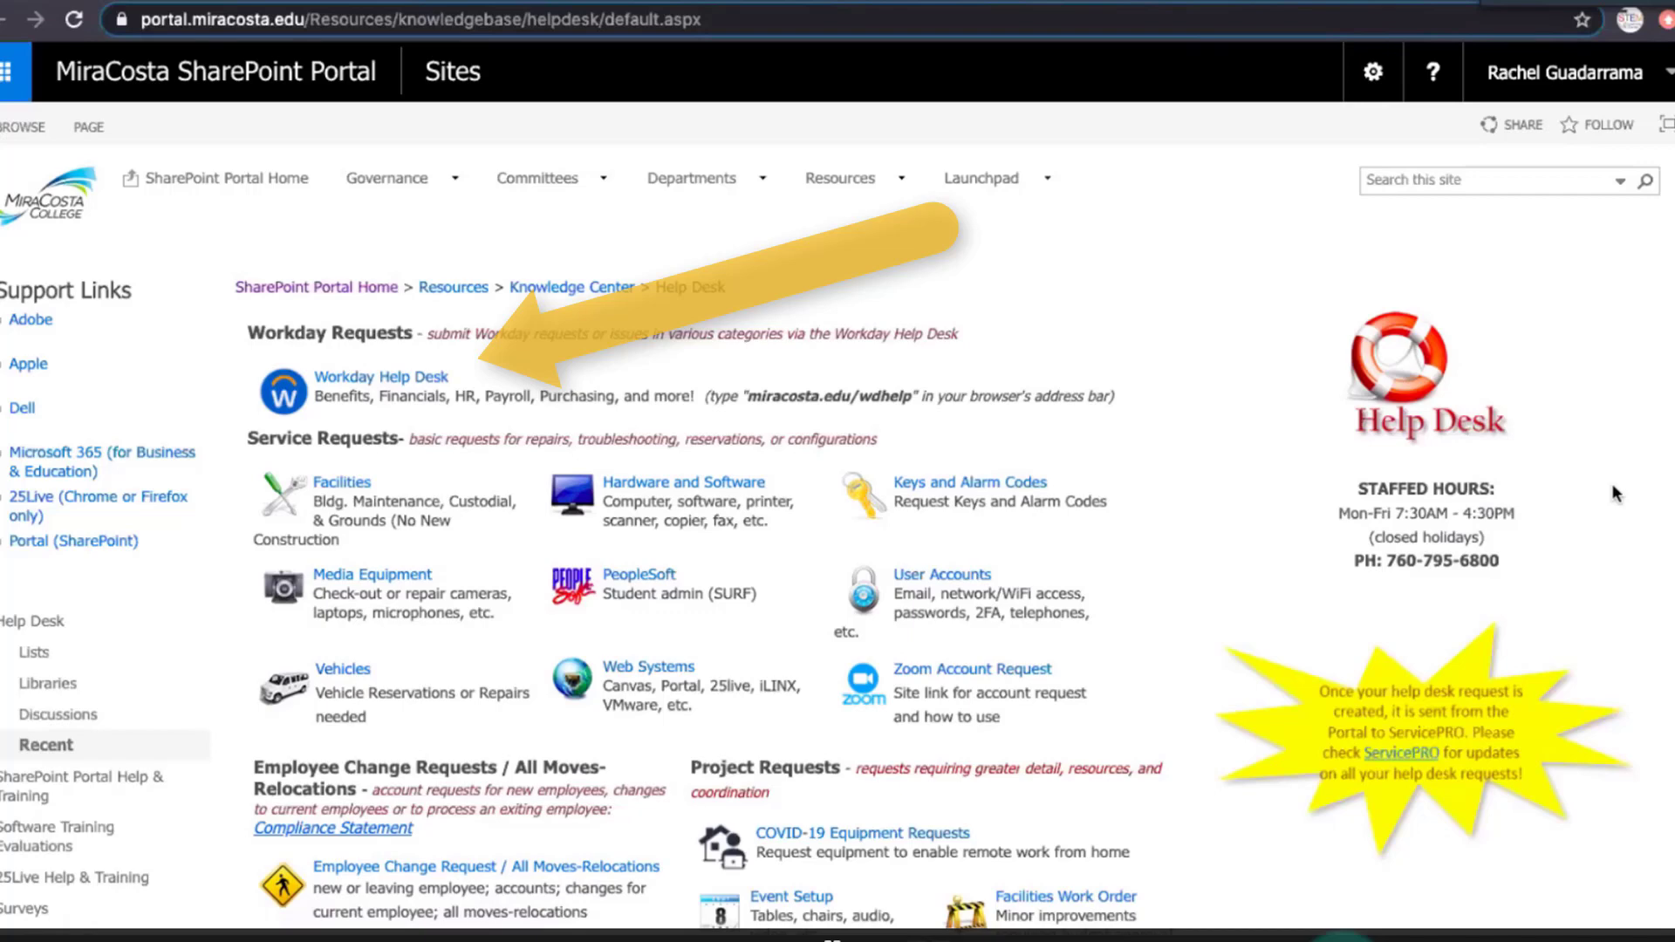
{"action": "scroll", "coordinate": [1613, 494], "scroll_direction": "down", "scroll_amount": 1}
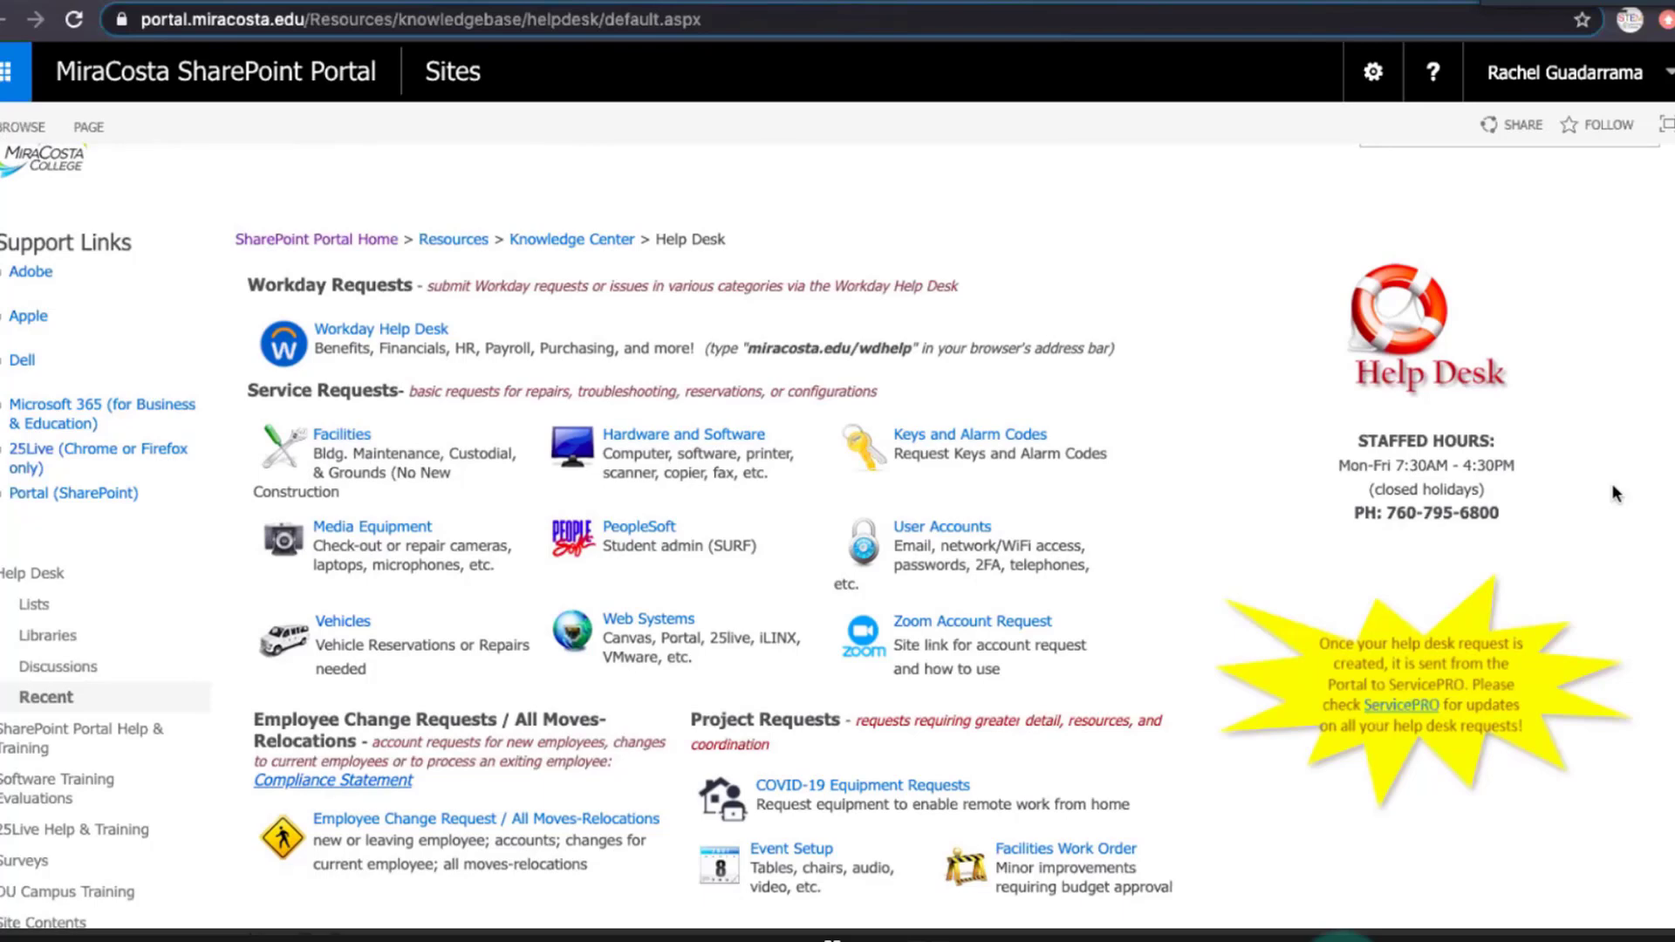
{"action": "scroll", "coordinate": [1613, 487], "scroll_direction": "up", "scroll_amount": 1}
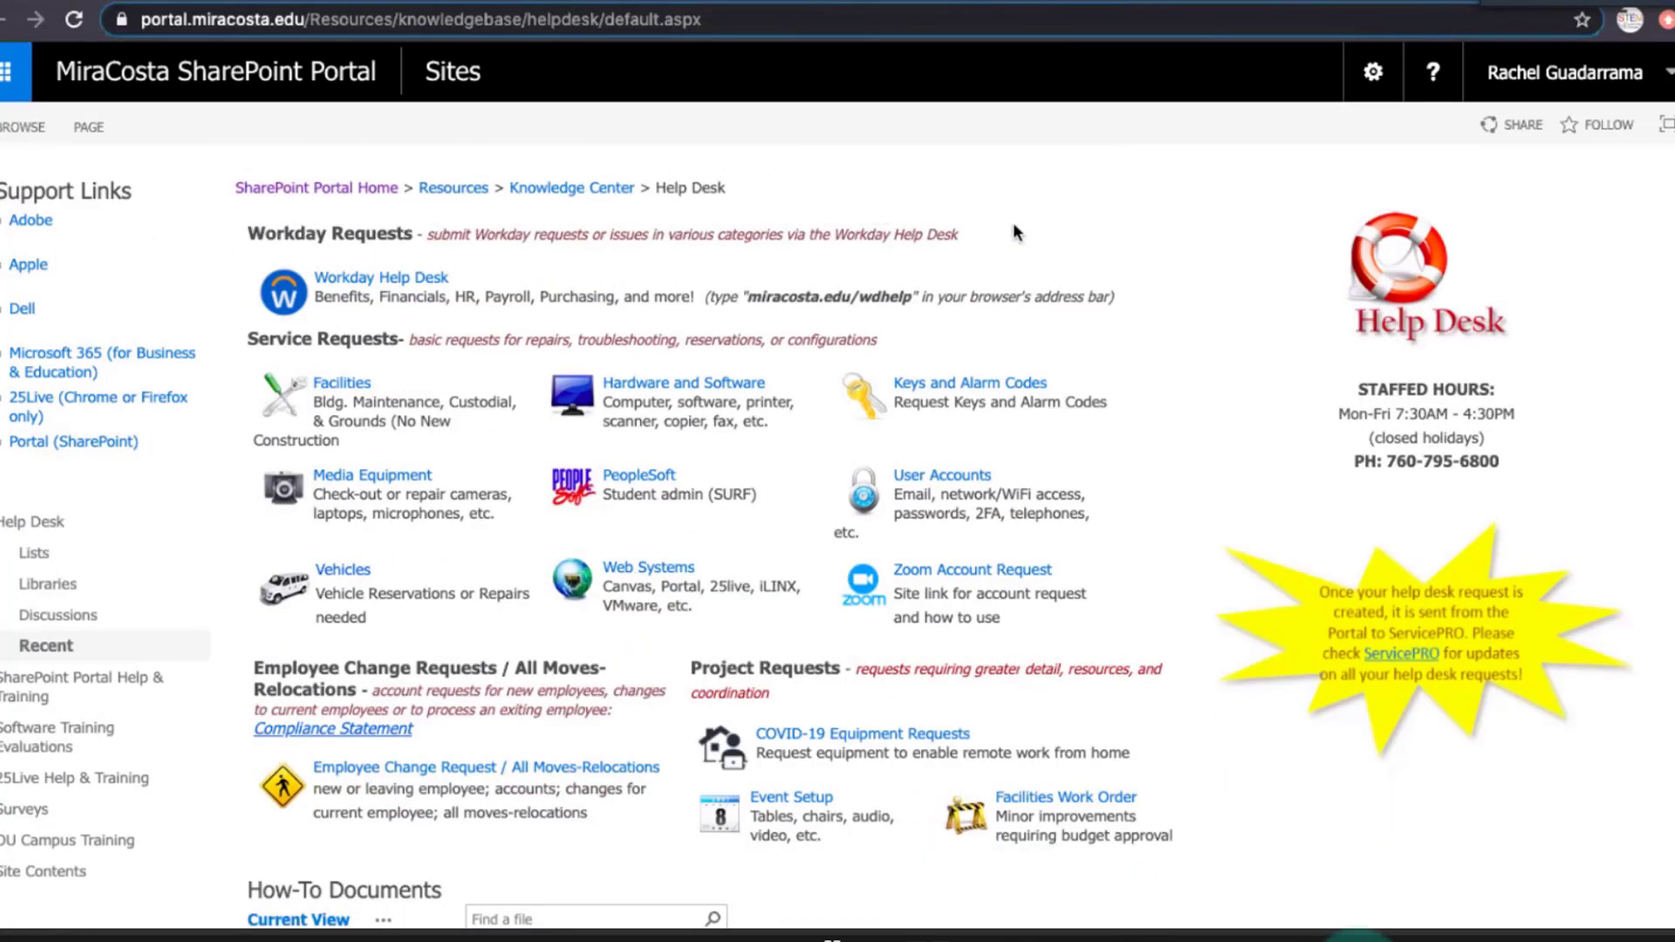
{"action": "scroll", "coordinate": [776, 218], "scroll_direction": "up", "scroll_amount": 1}
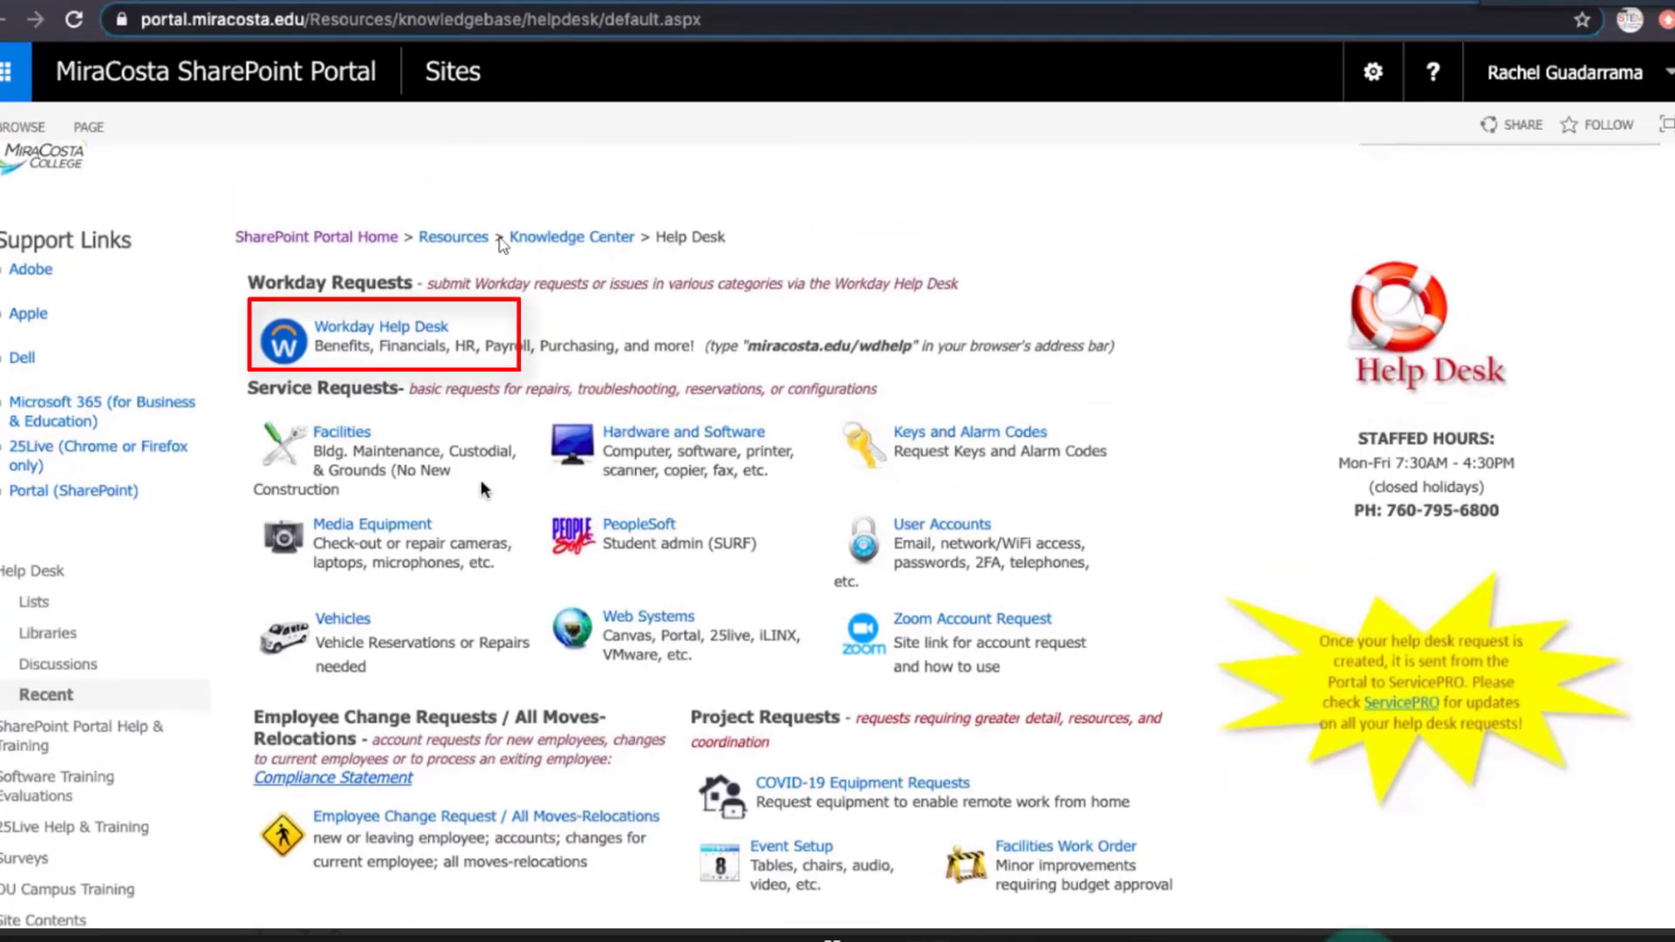
Open the Workday Help Desk from the request categories, enter the account email, and continue with single sign-on.
{"action": "left_click", "coordinate": [383, 326]}
{"action": "left_click", "coordinate": [740, 378]}
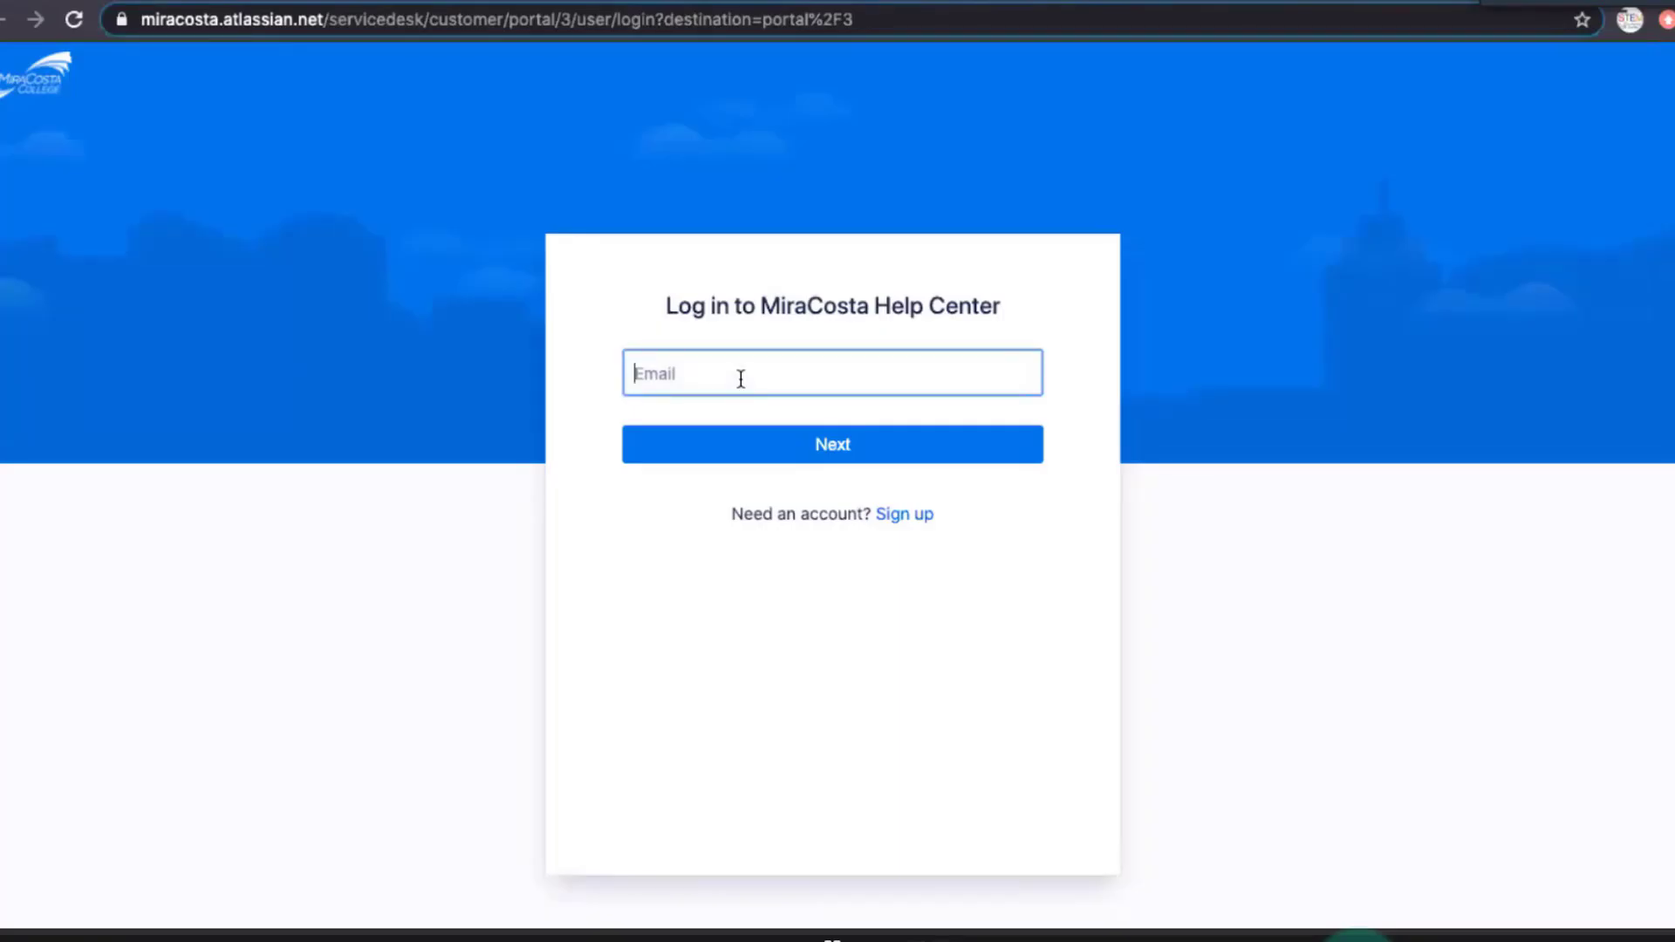
{"action": "left_click", "coordinate": [851, 381]}
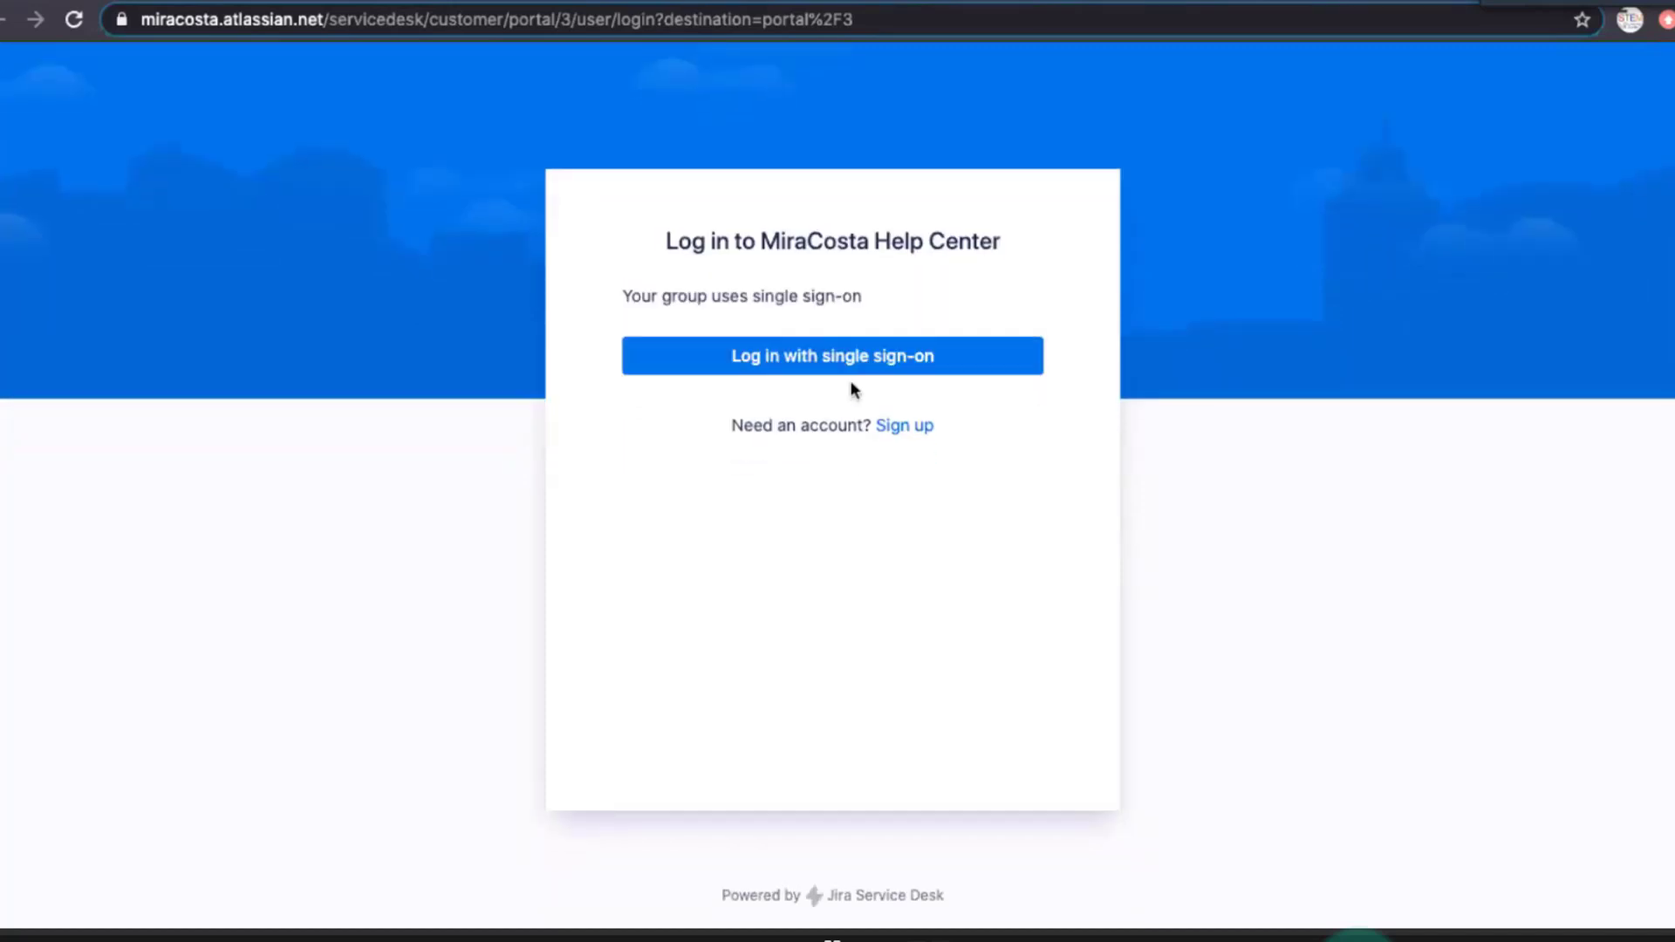
{"action": "left_click", "coordinate": [853, 368]}
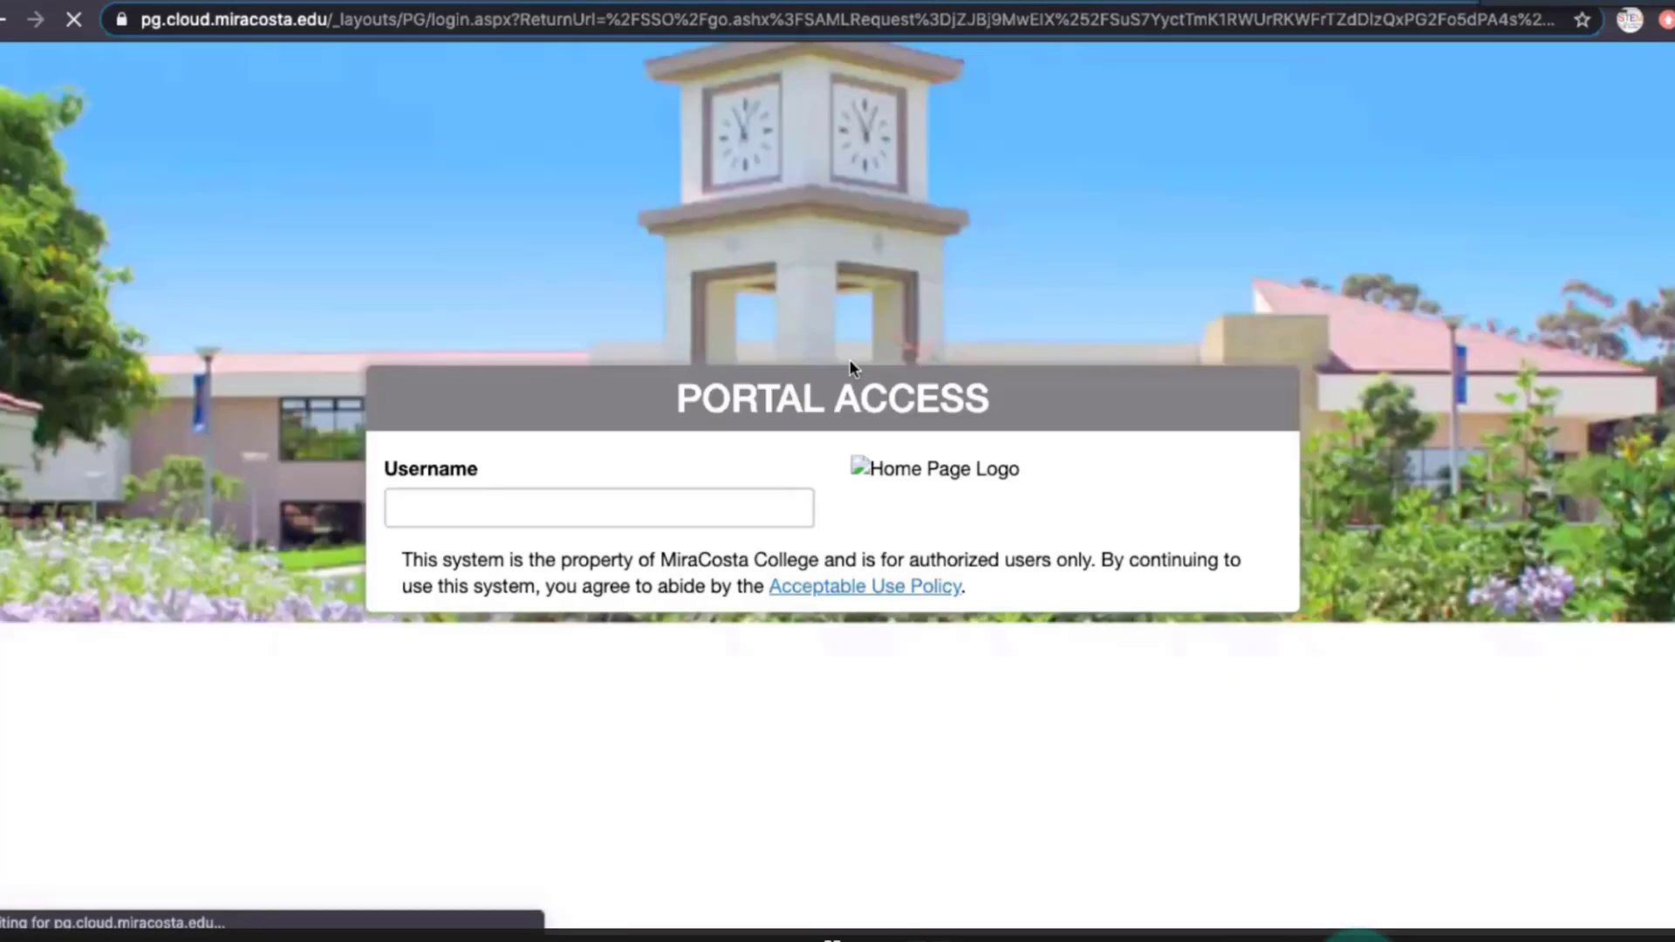
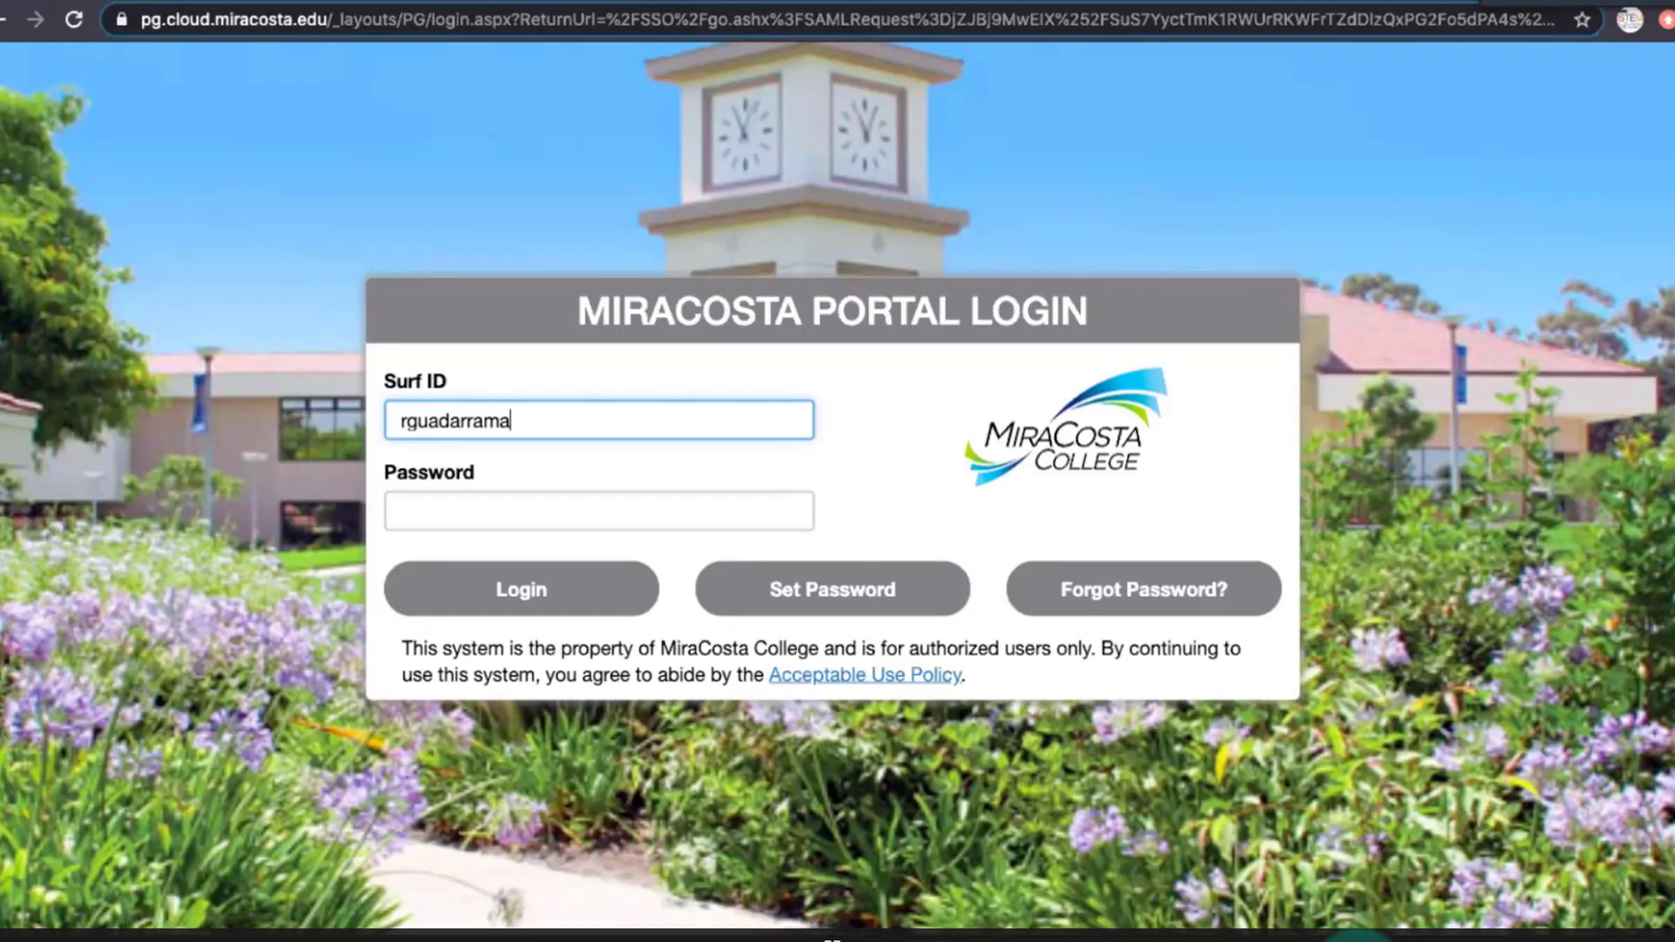
Log in to the MiraCosta portal with the Surf ID and account password, and skip the profile question about the job role.
{"action": "key", "text": "Tab"}
{"action": "type", "text": "•••••••••"}
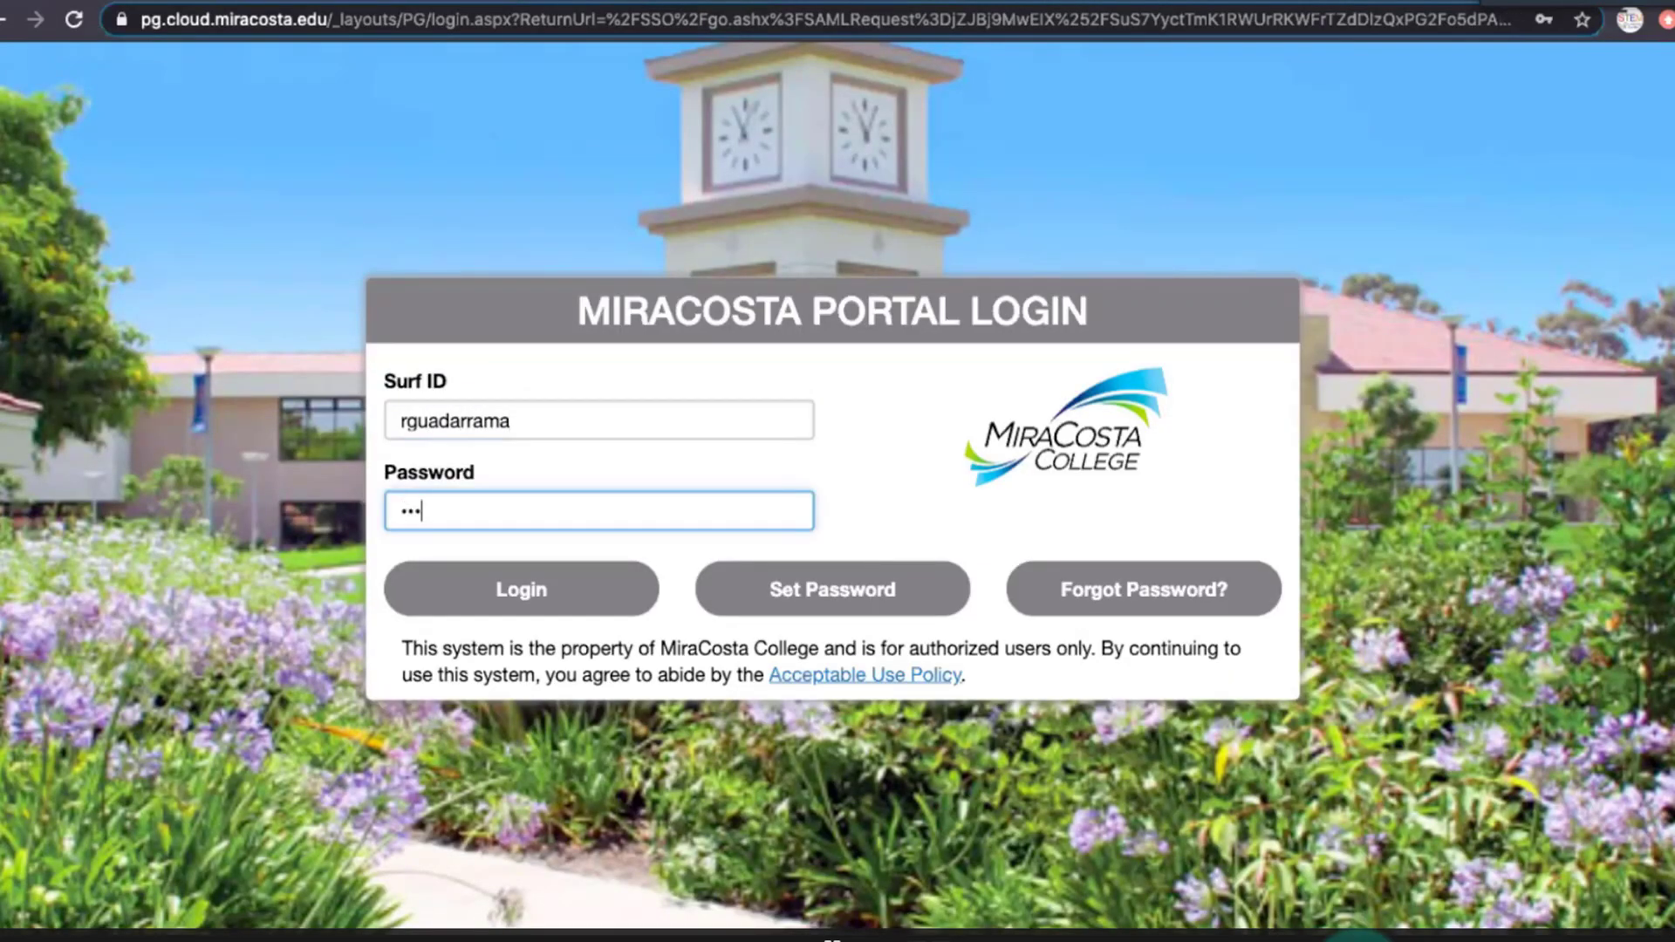
{"action": "key", "text": "Return"}
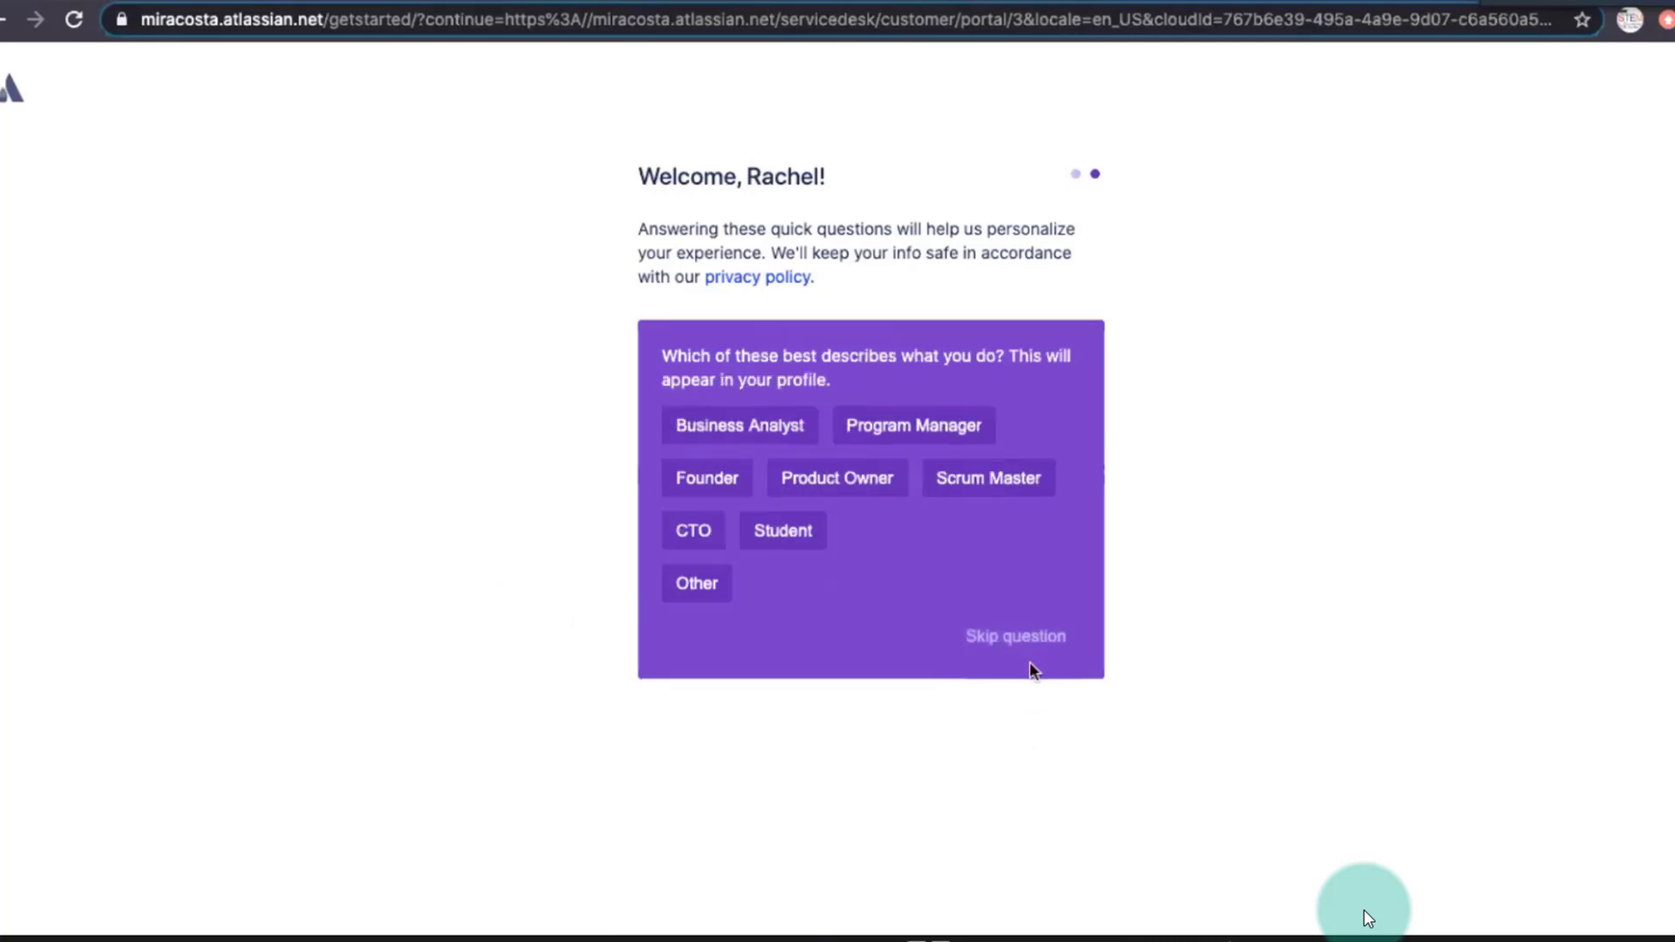
{"action": "left_click", "coordinate": [1030, 639]}
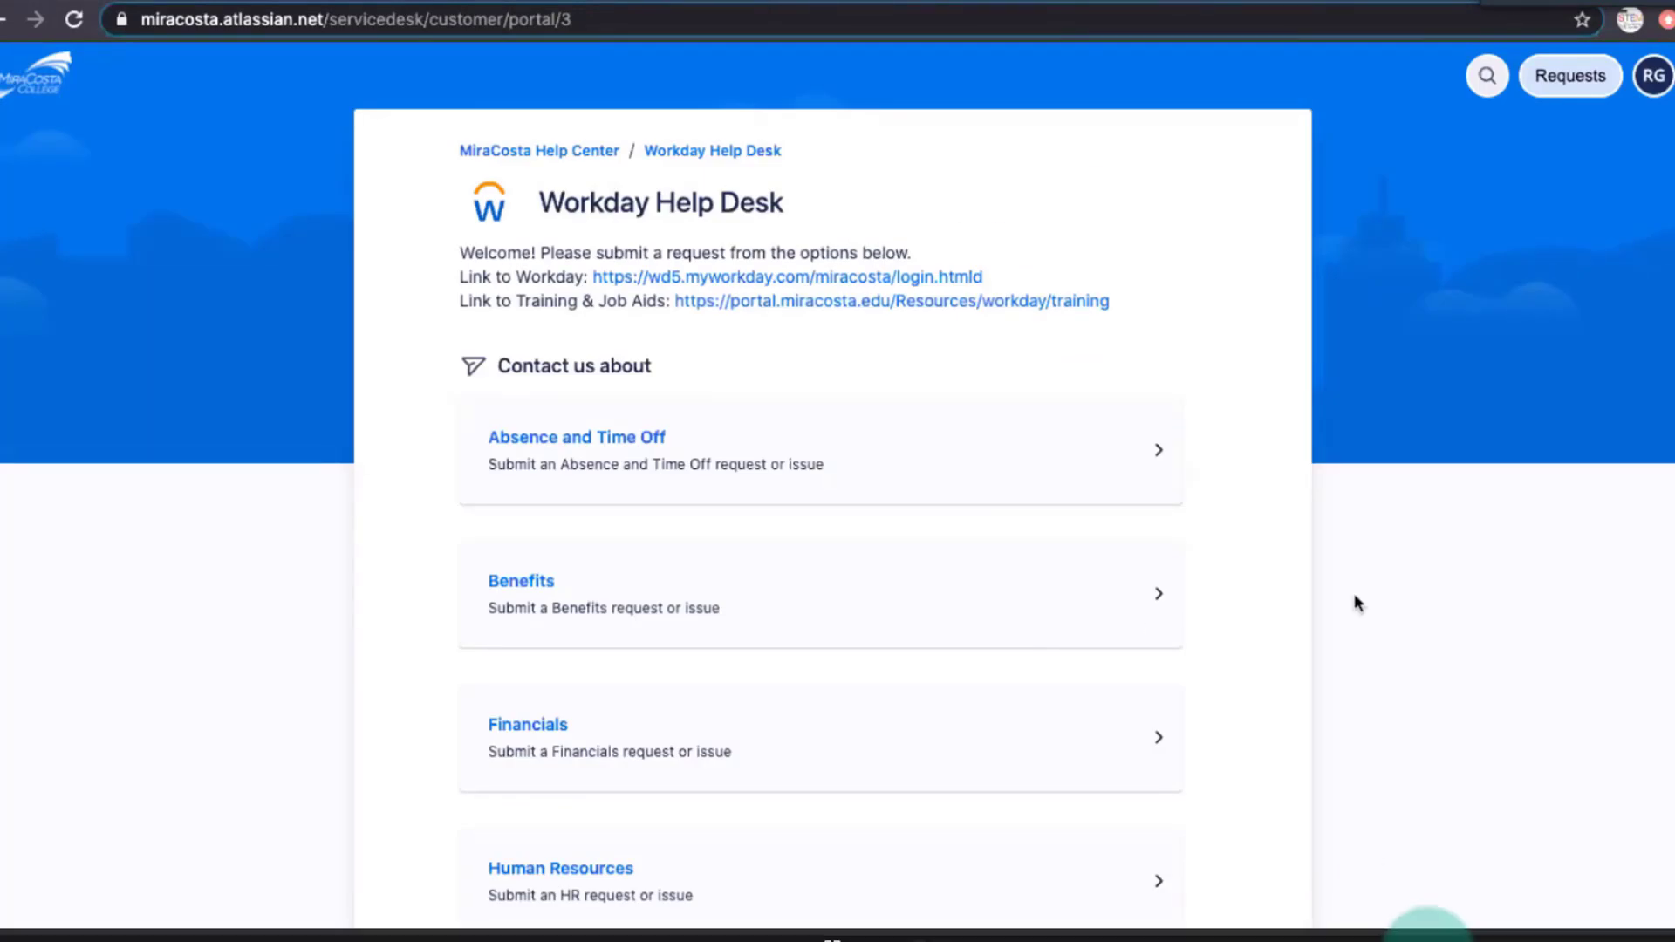
Look through the Workday Help Desk contact categories, from Absence and Time Off down to Other.
{"action": "scroll", "coordinate": [1354, 600], "scroll_direction": "down", "scroll_amount": 1}
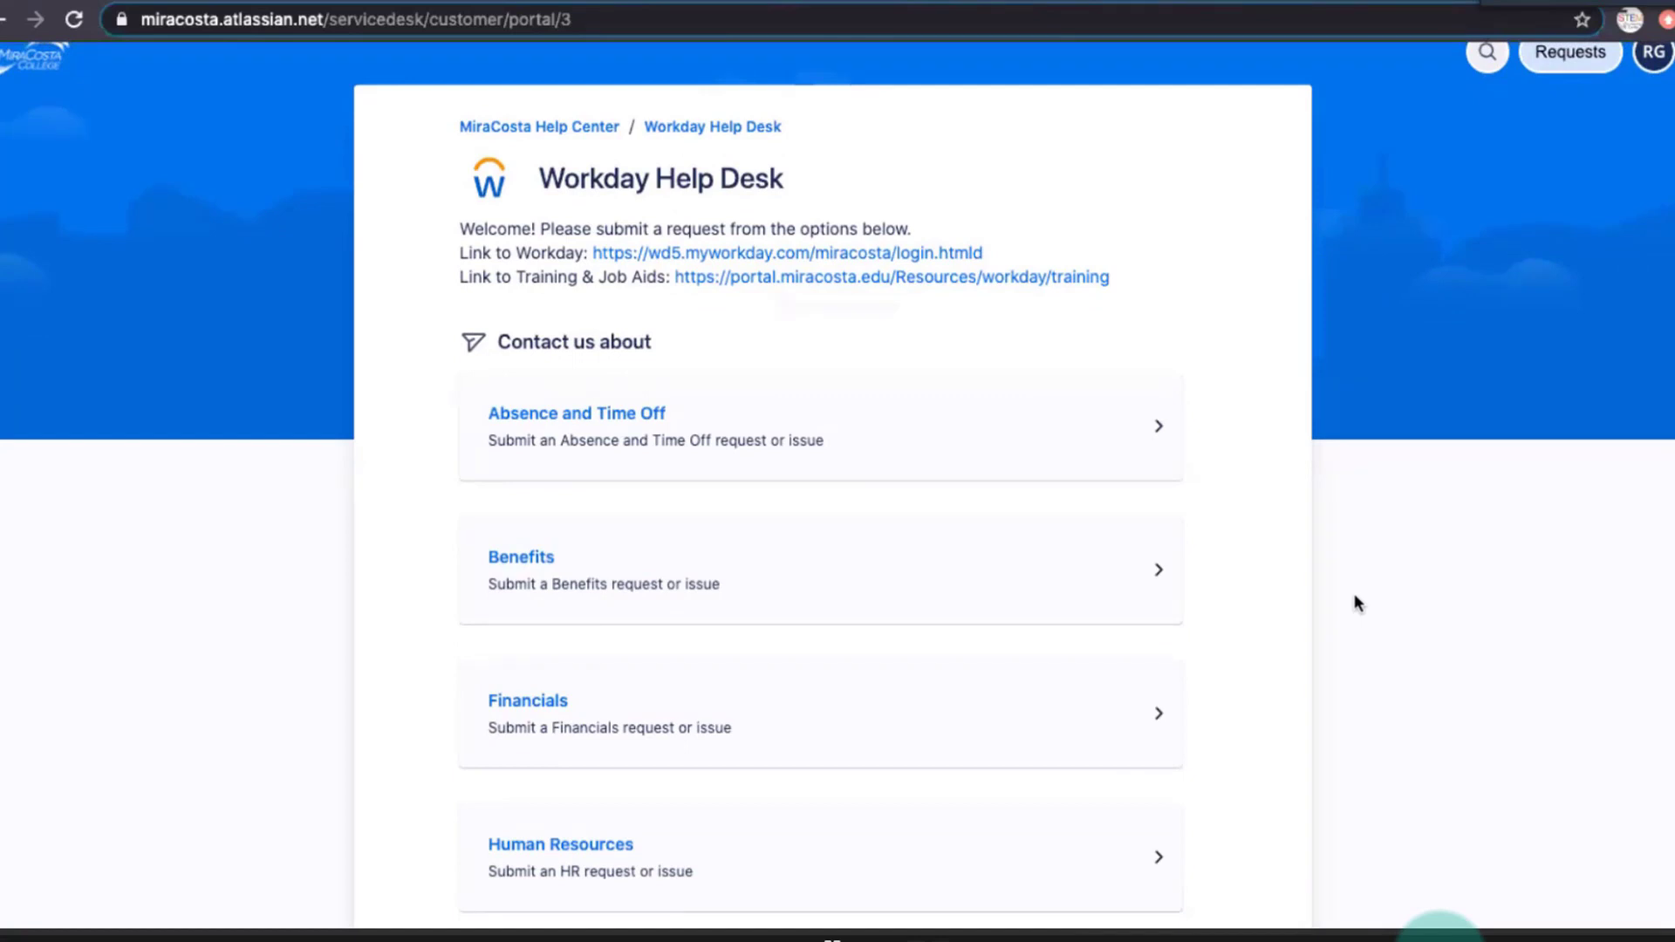
{"action": "scroll", "coordinate": [1355, 602], "scroll_direction": "up", "scroll_amount": 1}
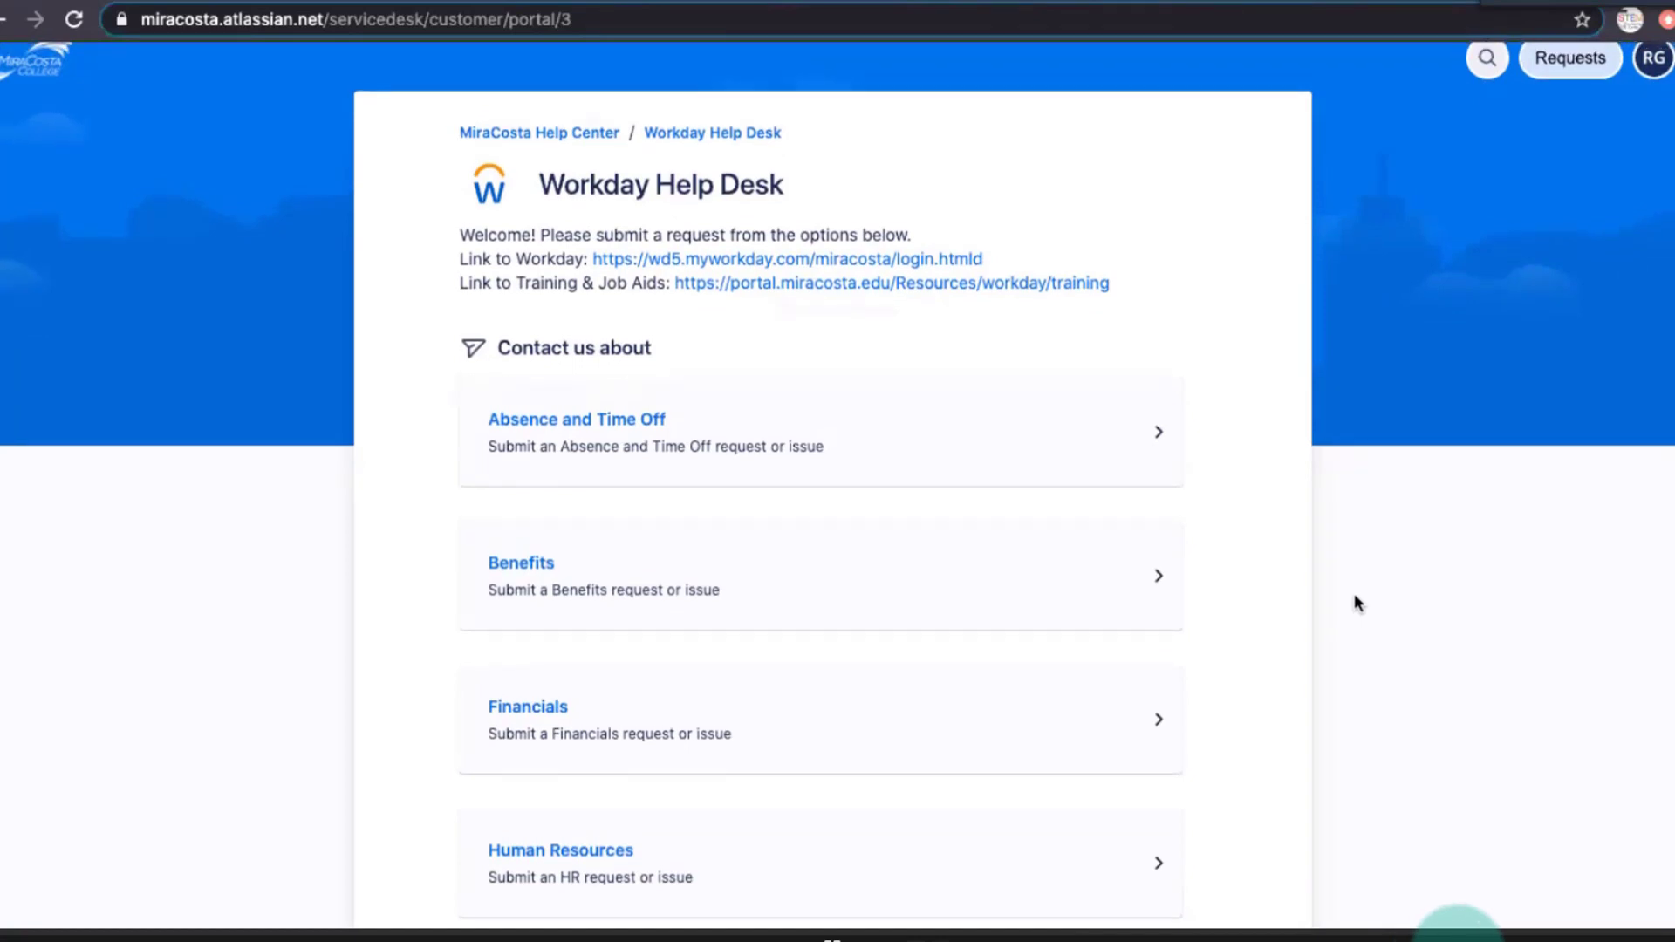
{"action": "scroll", "coordinate": [1357, 602], "scroll_direction": "down", "scroll_amount": 3}
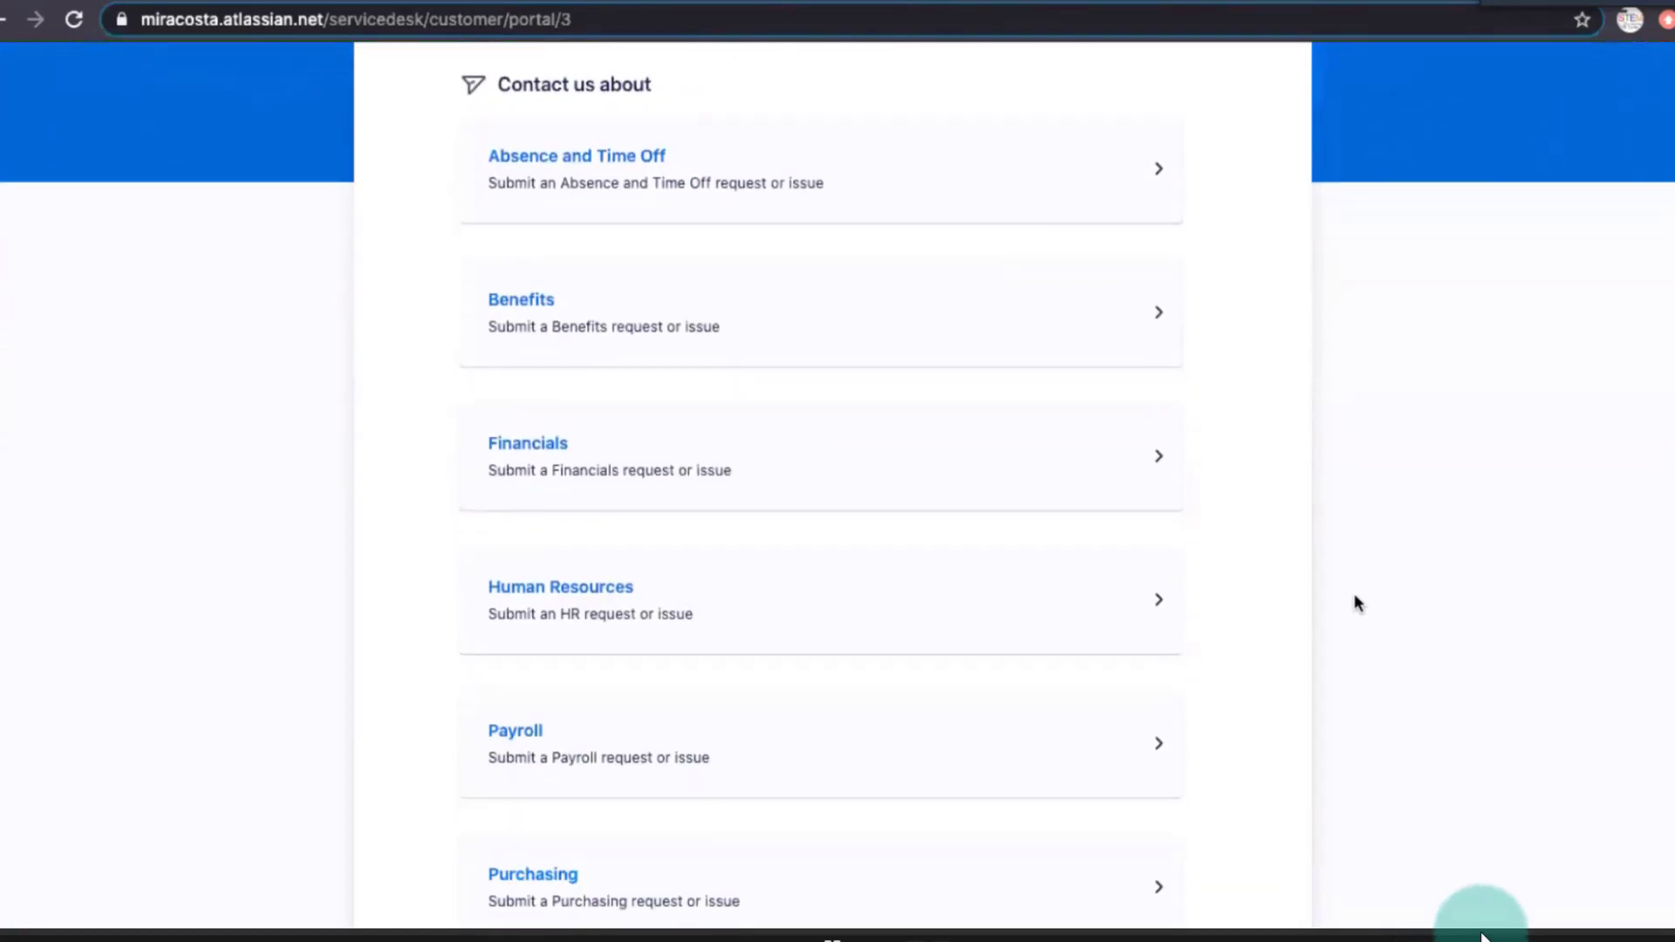
{"action": "scroll", "coordinate": [1357, 602], "scroll_direction": "down", "scroll_amount": 1}
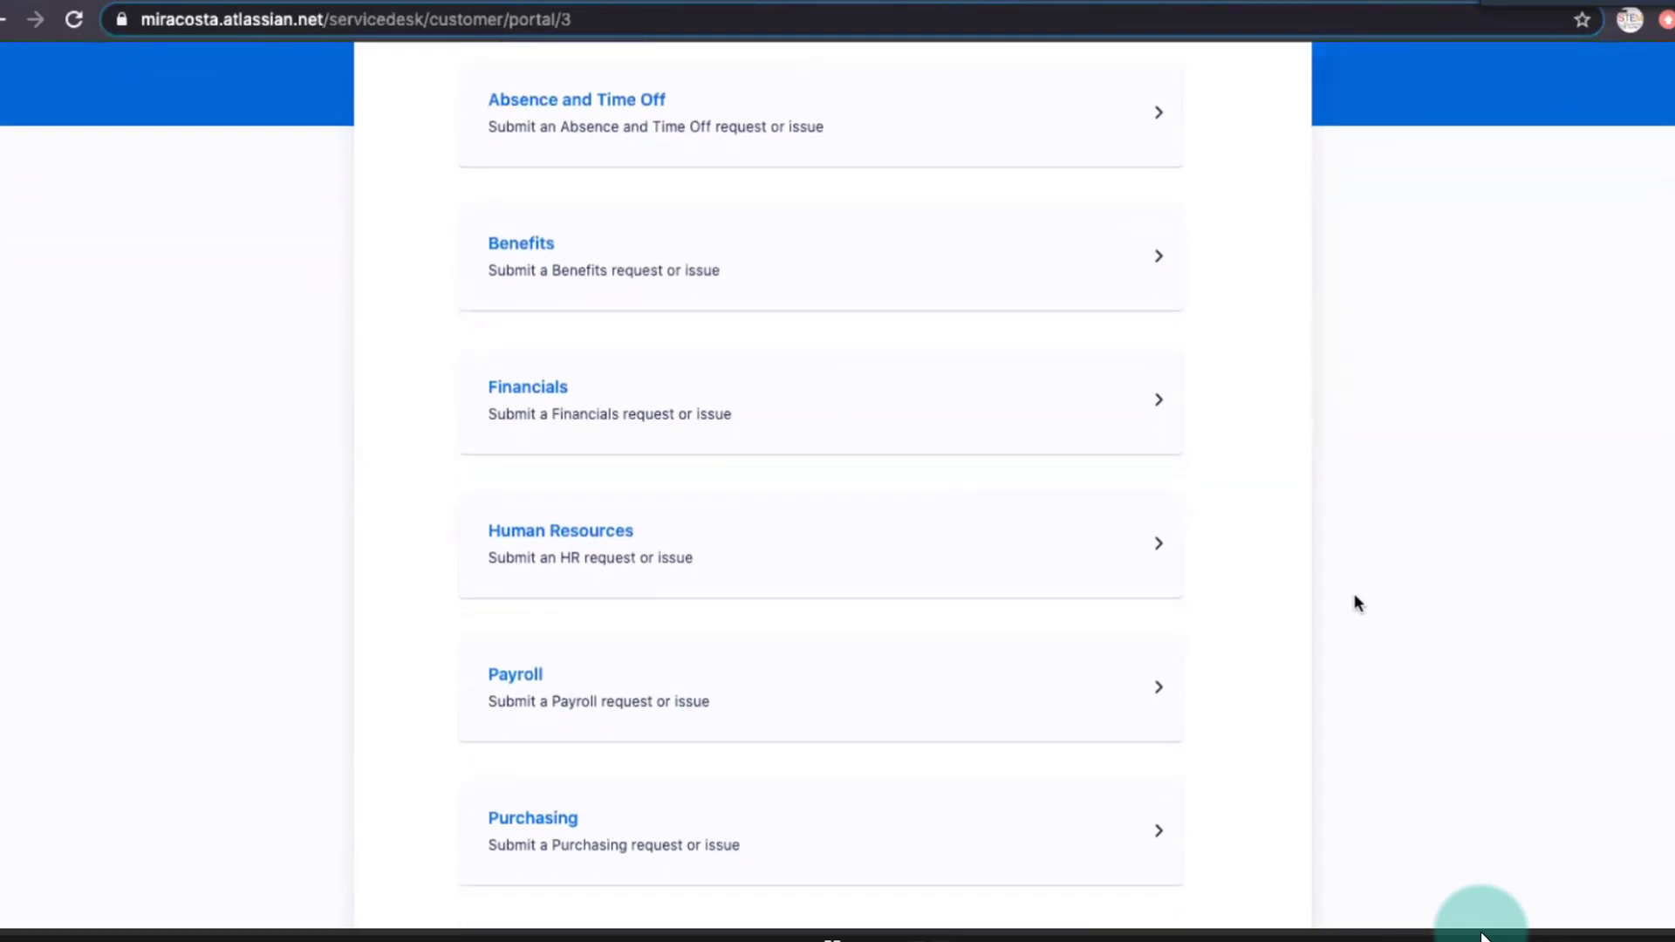
{"action": "scroll", "coordinate": [1357, 602], "scroll_direction": "down", "scroll_amount": 1}
{"action": "scroll", "coordinate": [1356, 602], "scroll_direction": "down", "scroll_amount": 2}
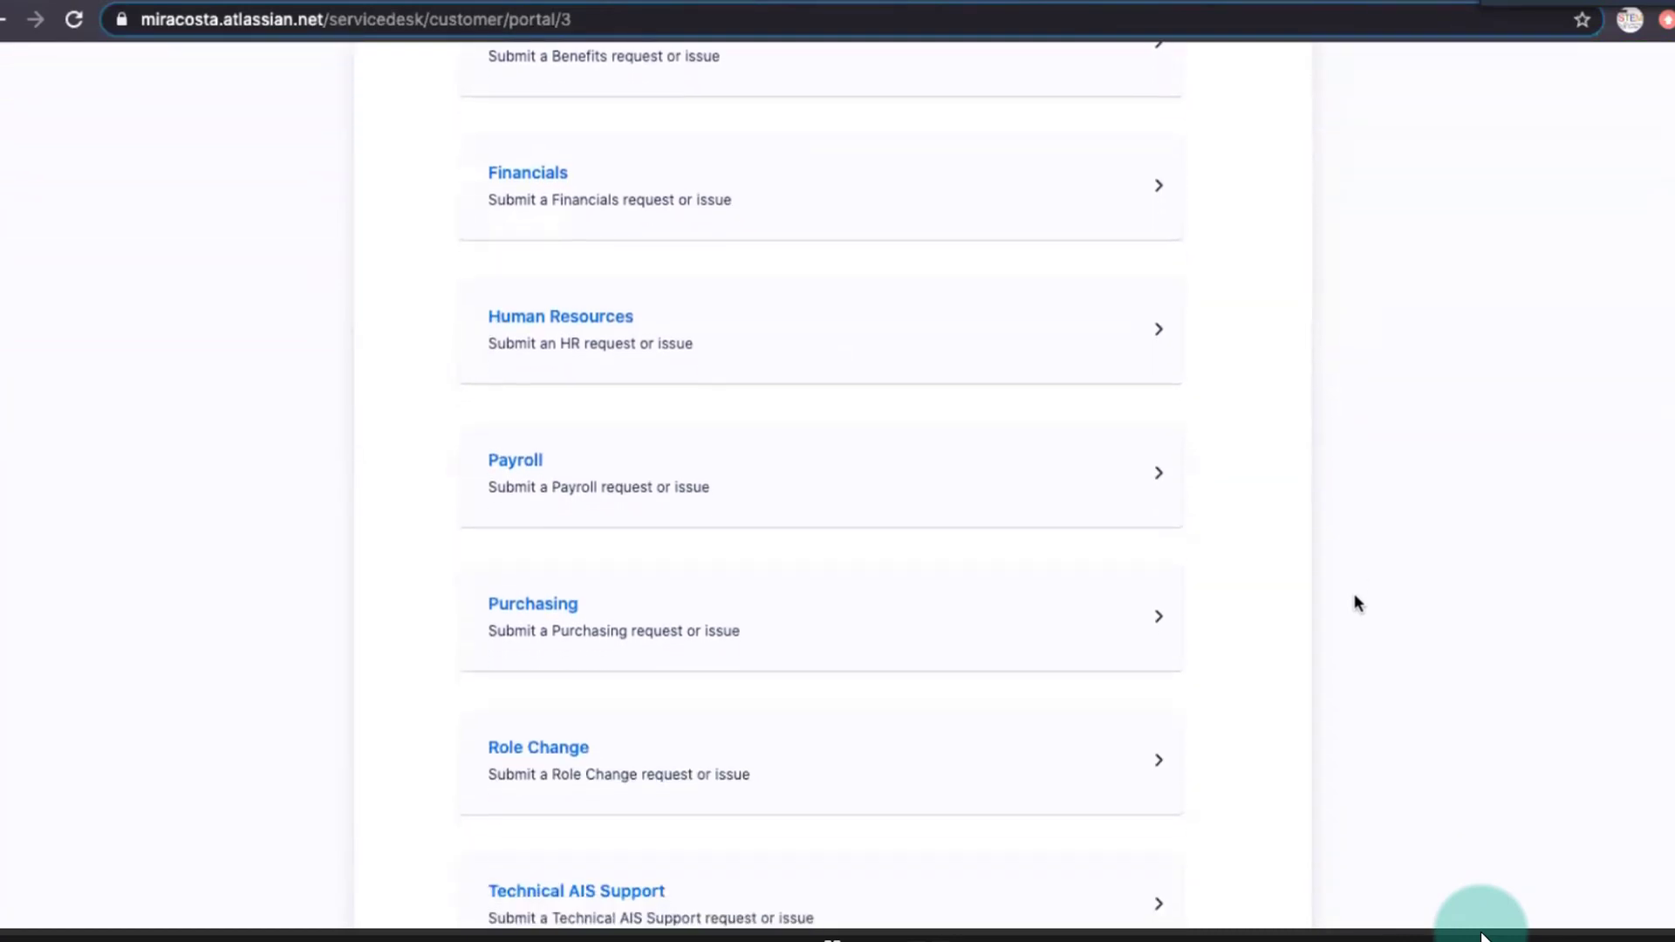
{"action": "scroll", "coordinate": [1356, 602], "scroll_direction": "down", "scroll_amount": 1}
{"action": "scroll", "coordinate": [1356, 602], "scroll_direction": "down", "scroll_amount": 2}
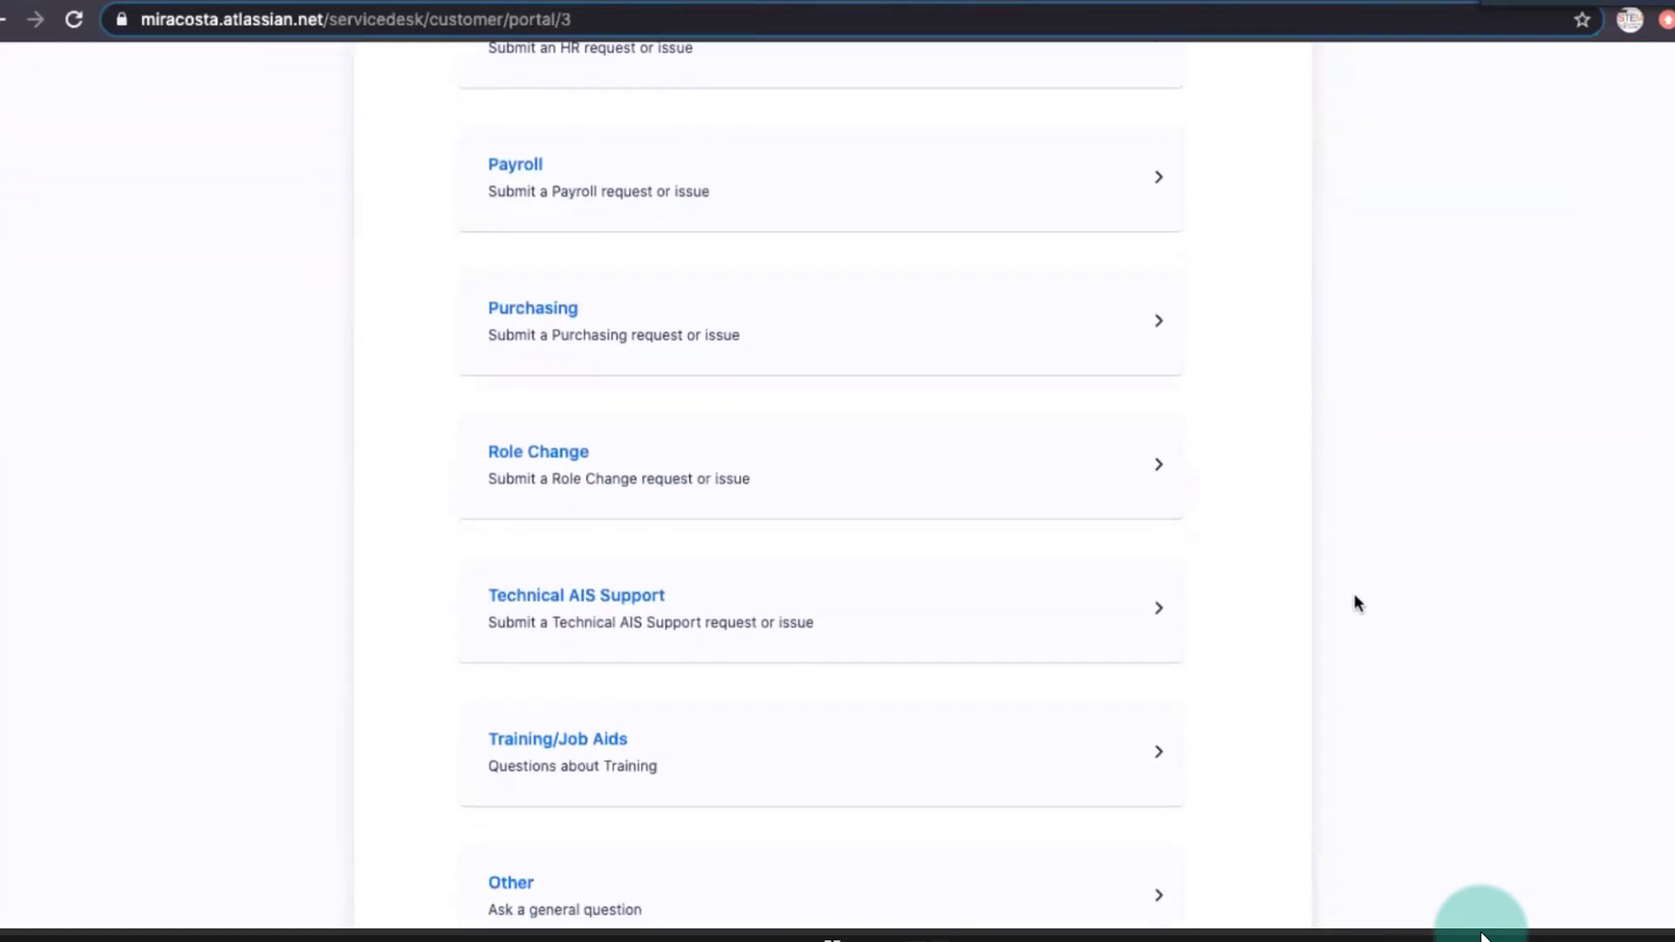
{"action": "scroll", "coordinate": [1356, 602], "scroll_direction": "down", "scroll_amount": 2}
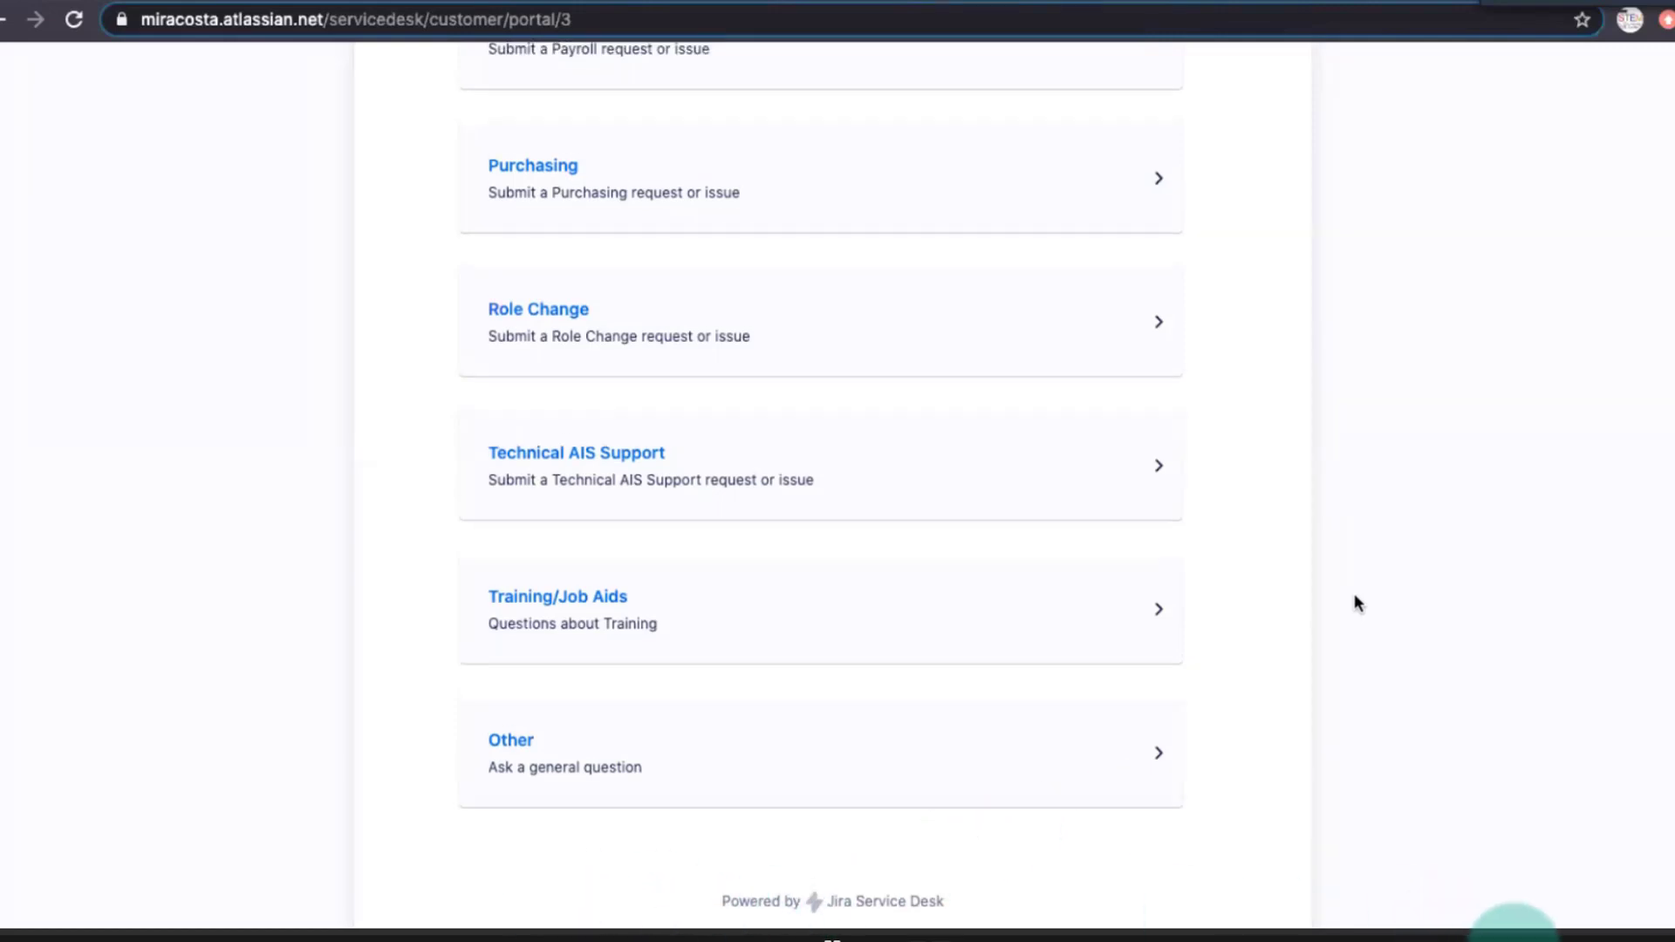
{"action": "scroll", "coordinate": [1483, 924], "scroll_direction": "up", "scroll_amount": 3}
{"action": "scroll", "coordinate": [1355, 602], "scroll_direction": "up", "scroll_amount": 3}
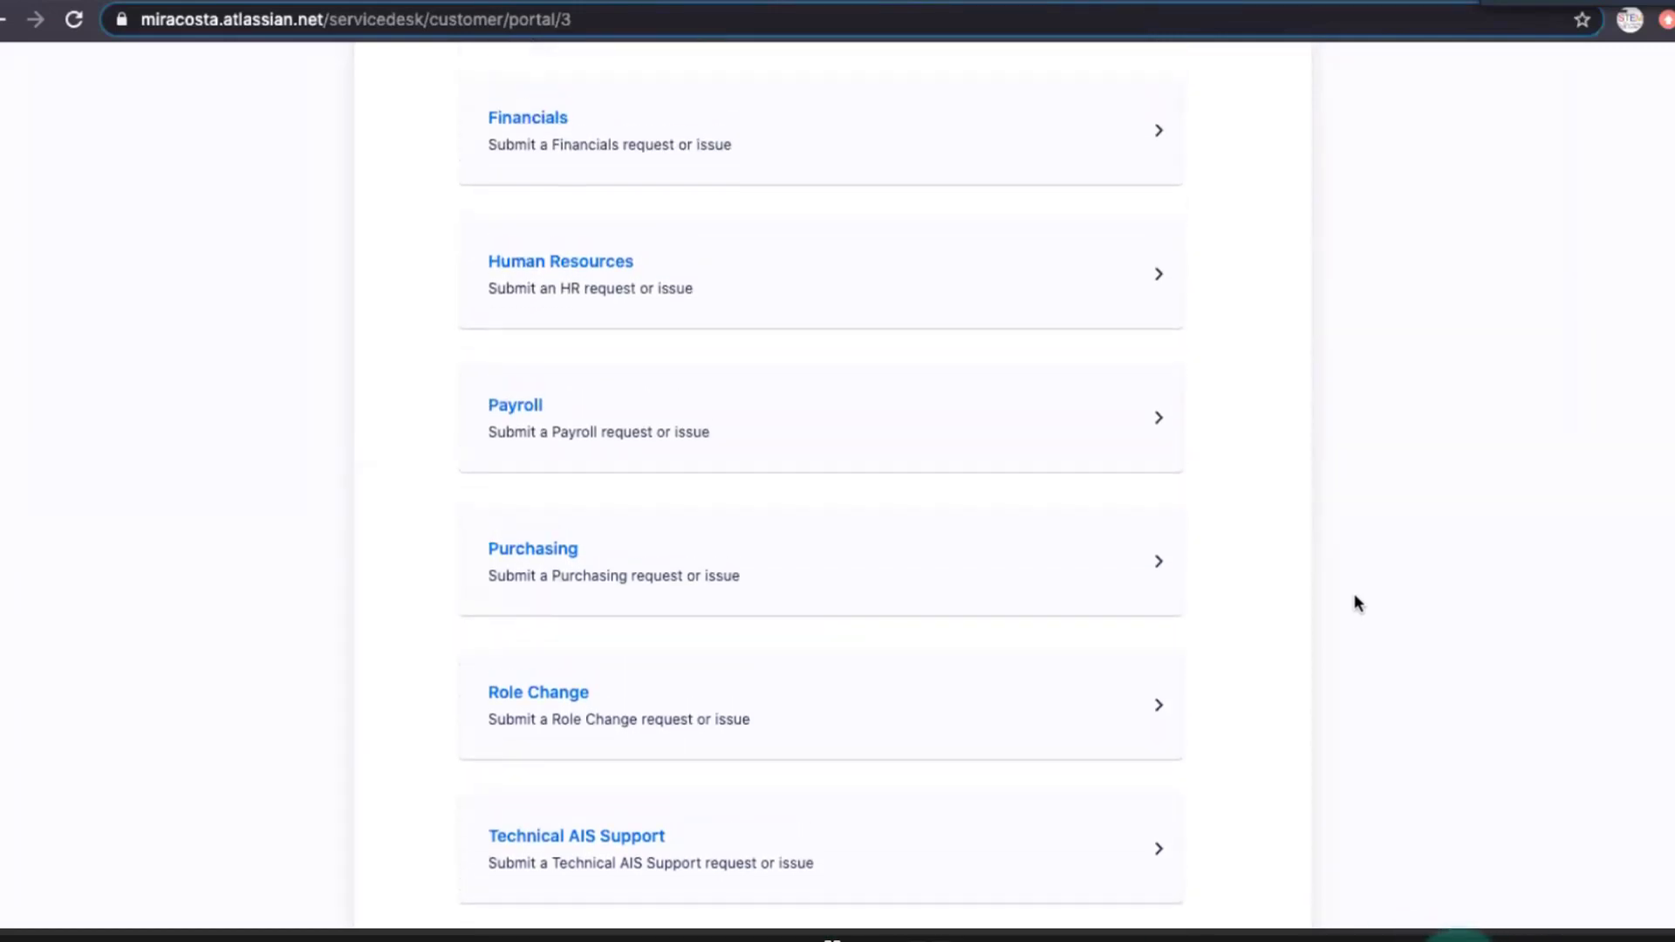
{"action": "scroll", "coordinate": [1355, 597], "scroll_direction": "up", "scroll_amount": 3}
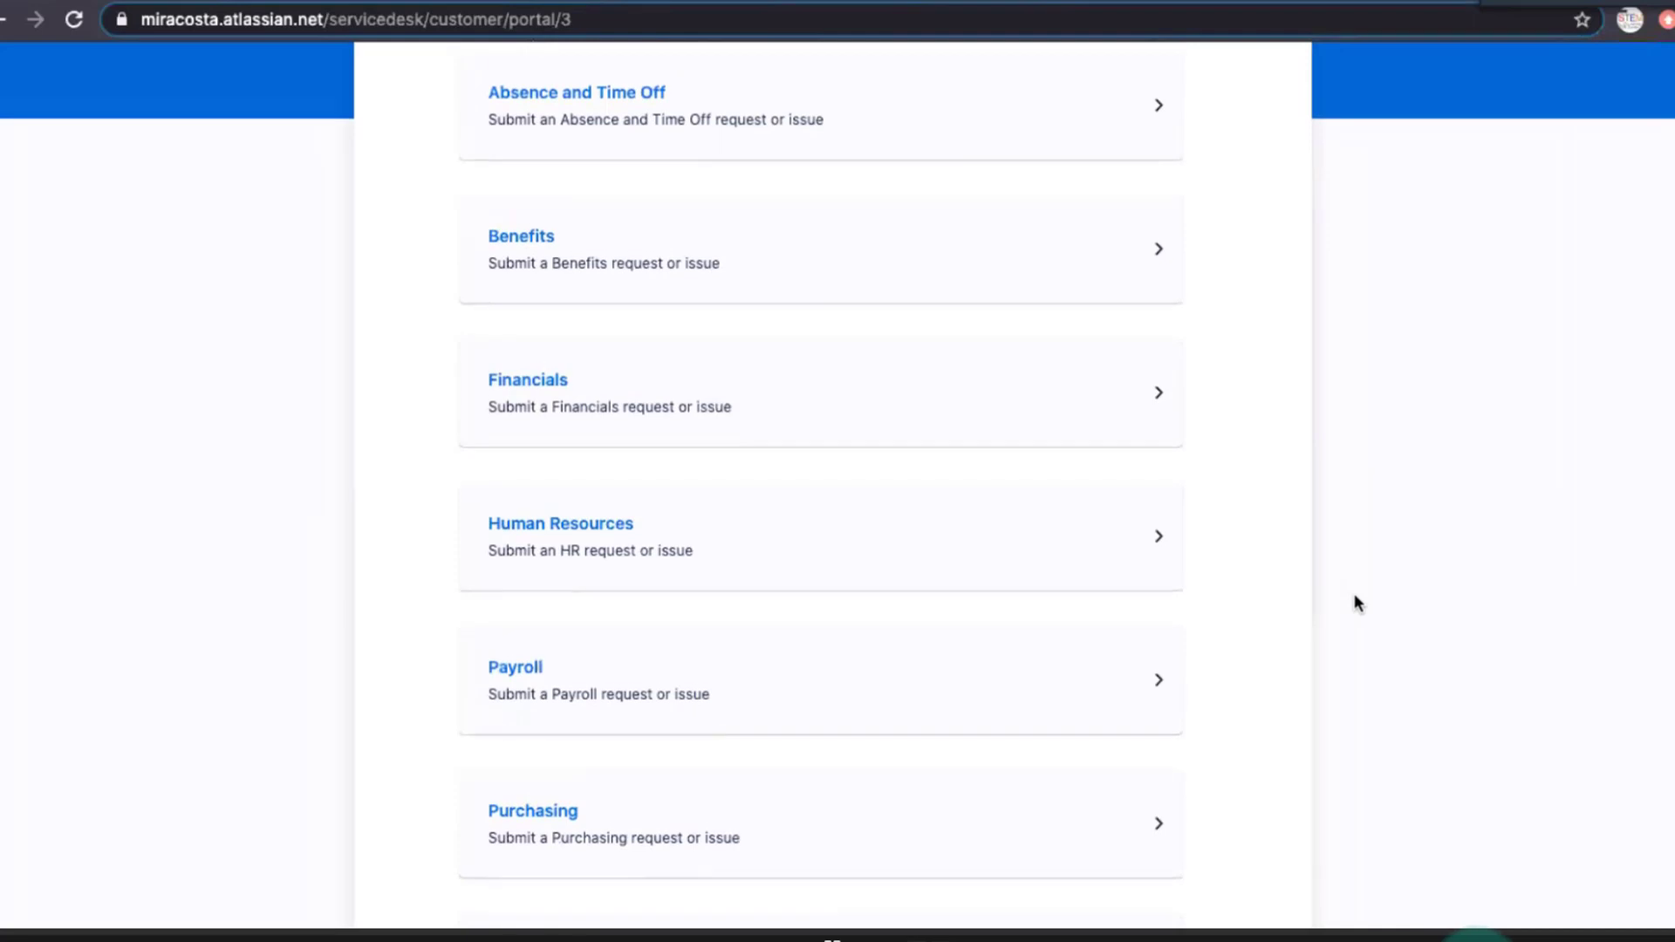
{"action": "scroll", "coordinate": [1354, 593], "scroll_direction": "up", "scroll_amount": 1}
Start a Payroll request or issue in the Workday Help Desk and set its payroll category to Payslips.
{"action": "left_click", "coordinate": [581, 709]}
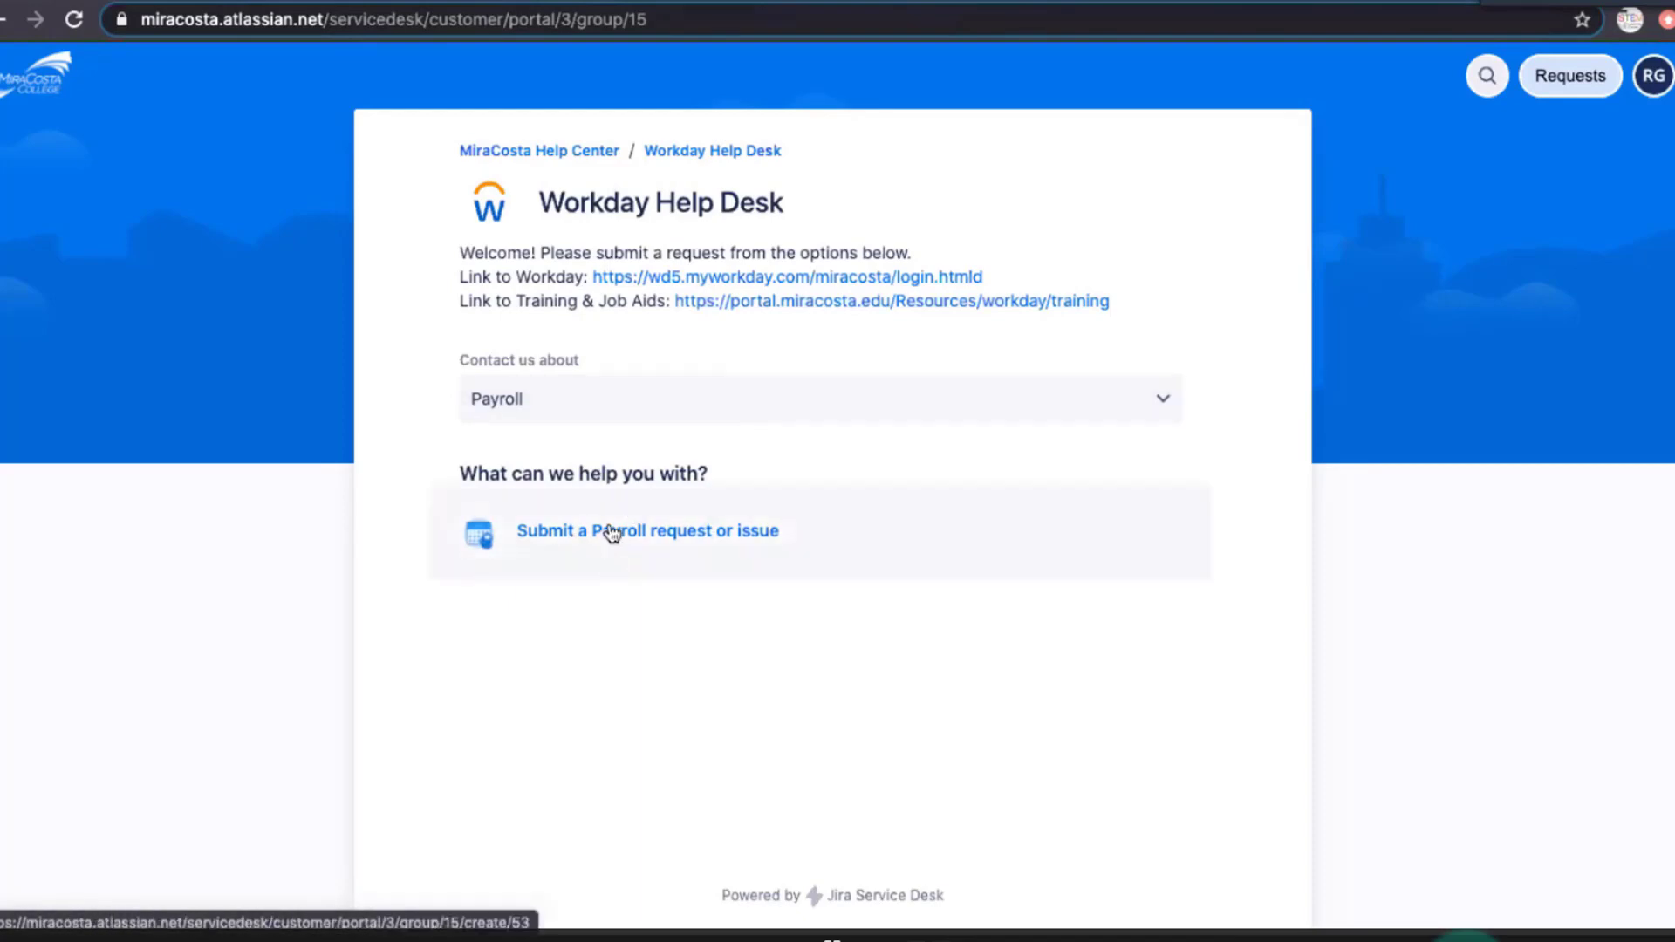
{"action": "left_click", "coordinate": [612, 533]}
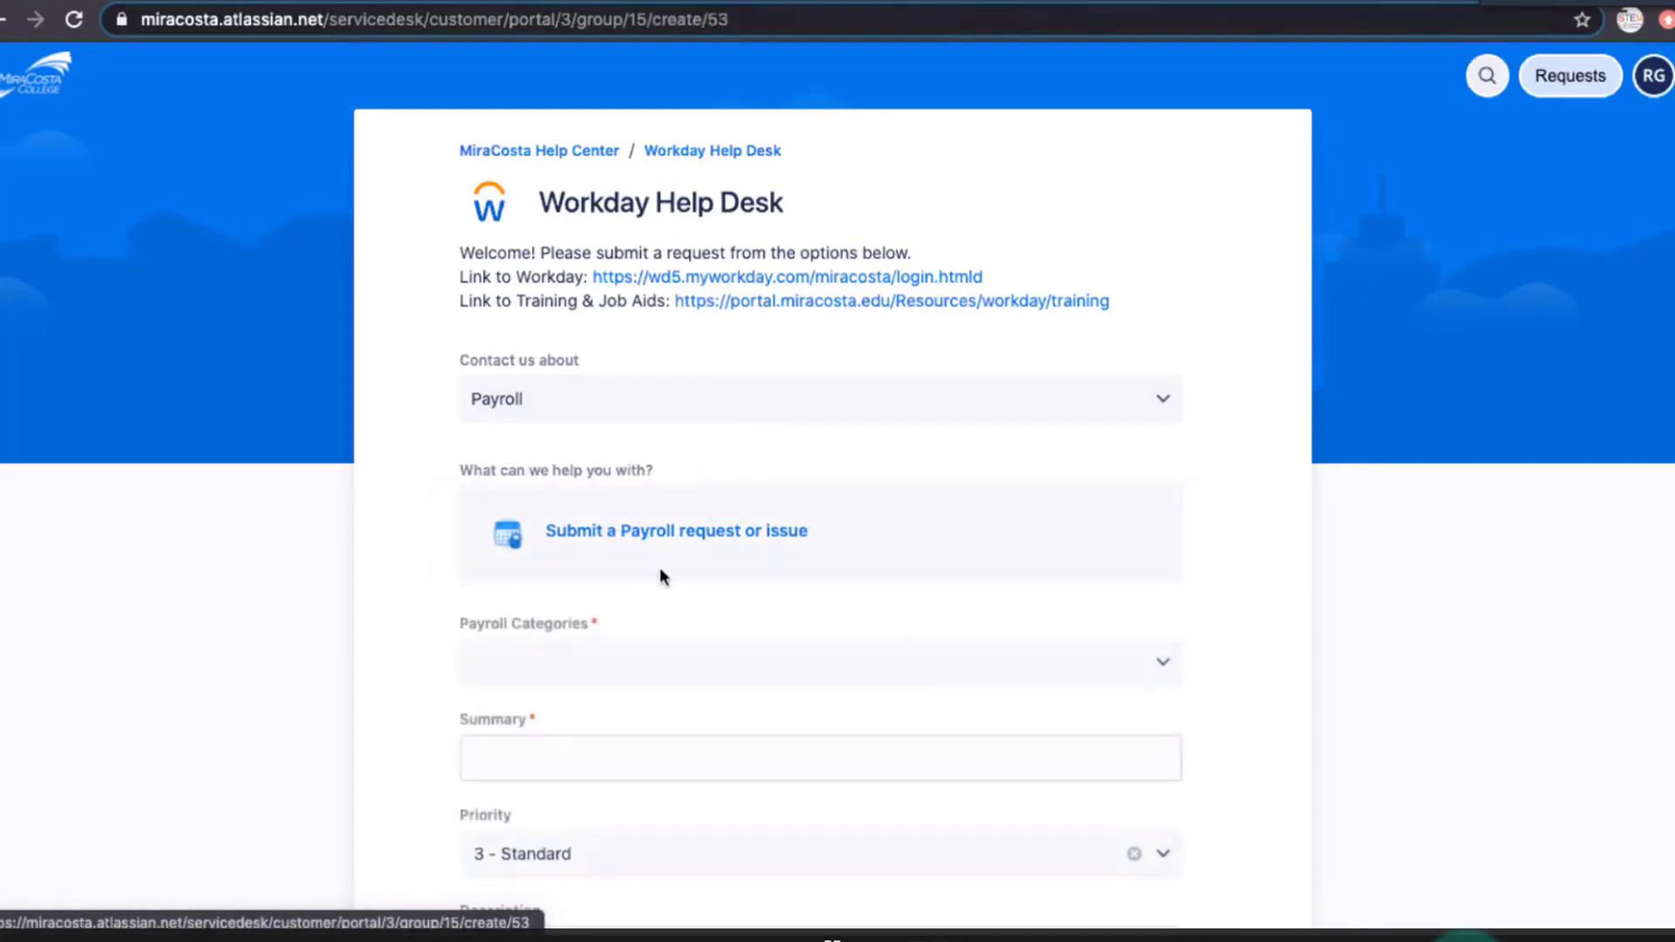
{"action": "scroll", "coordinate": [1219, 608], "scroll_direction": "down", "scroll_amount": 2}
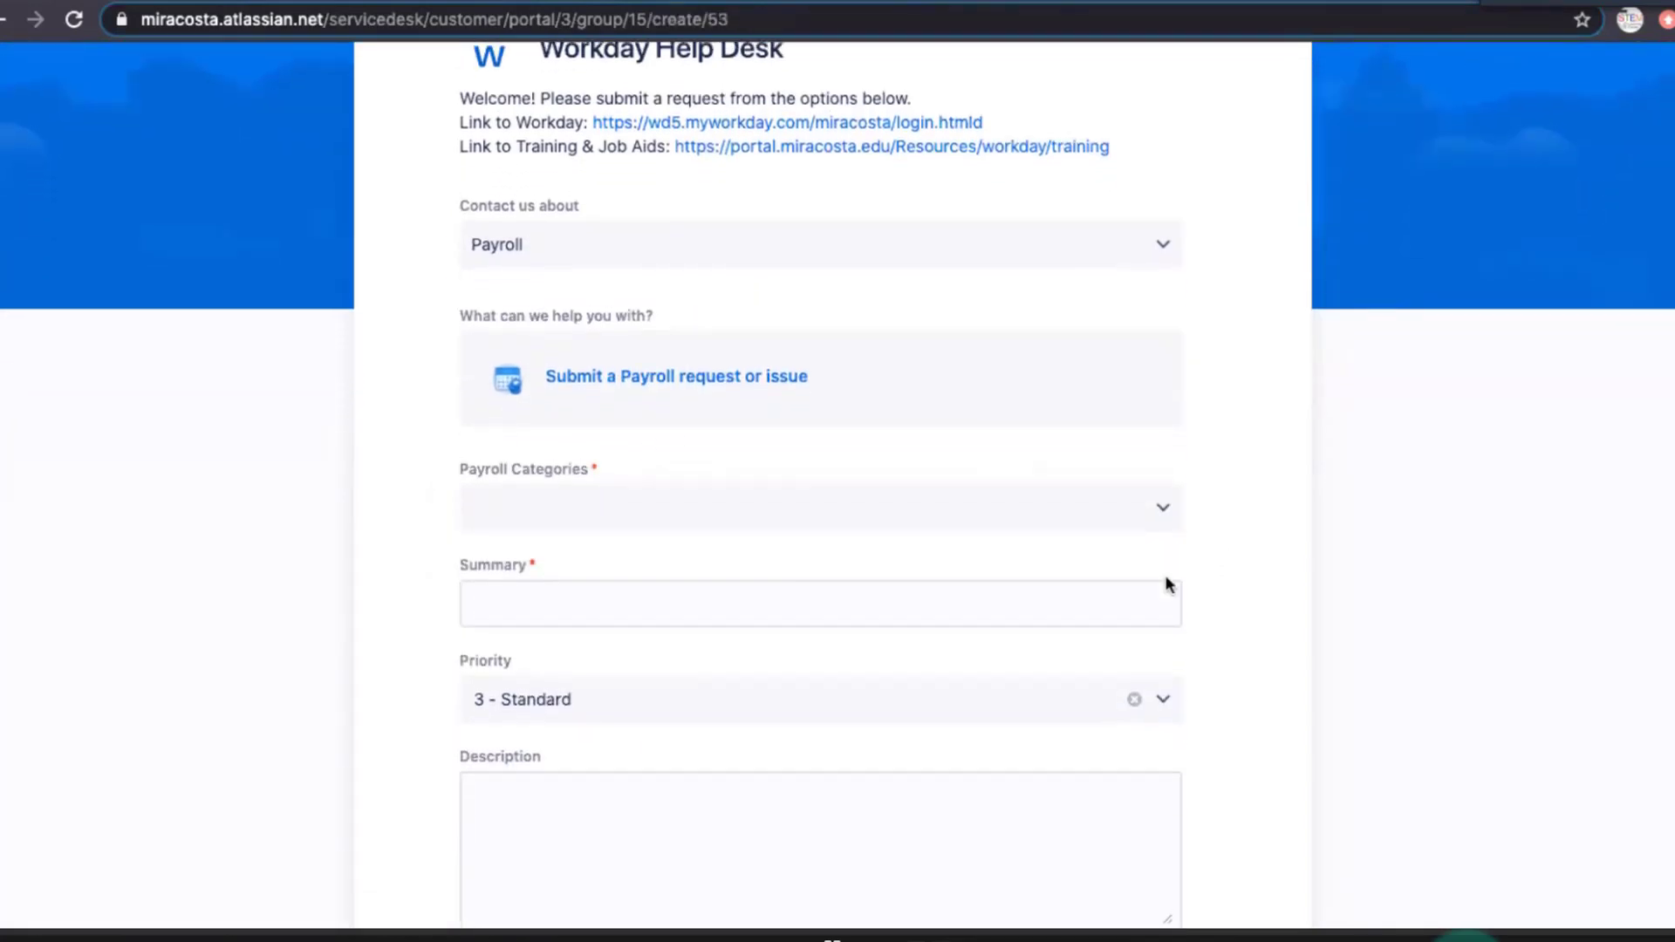
{"action": "left_click", "coordinate": [1153, 528]}
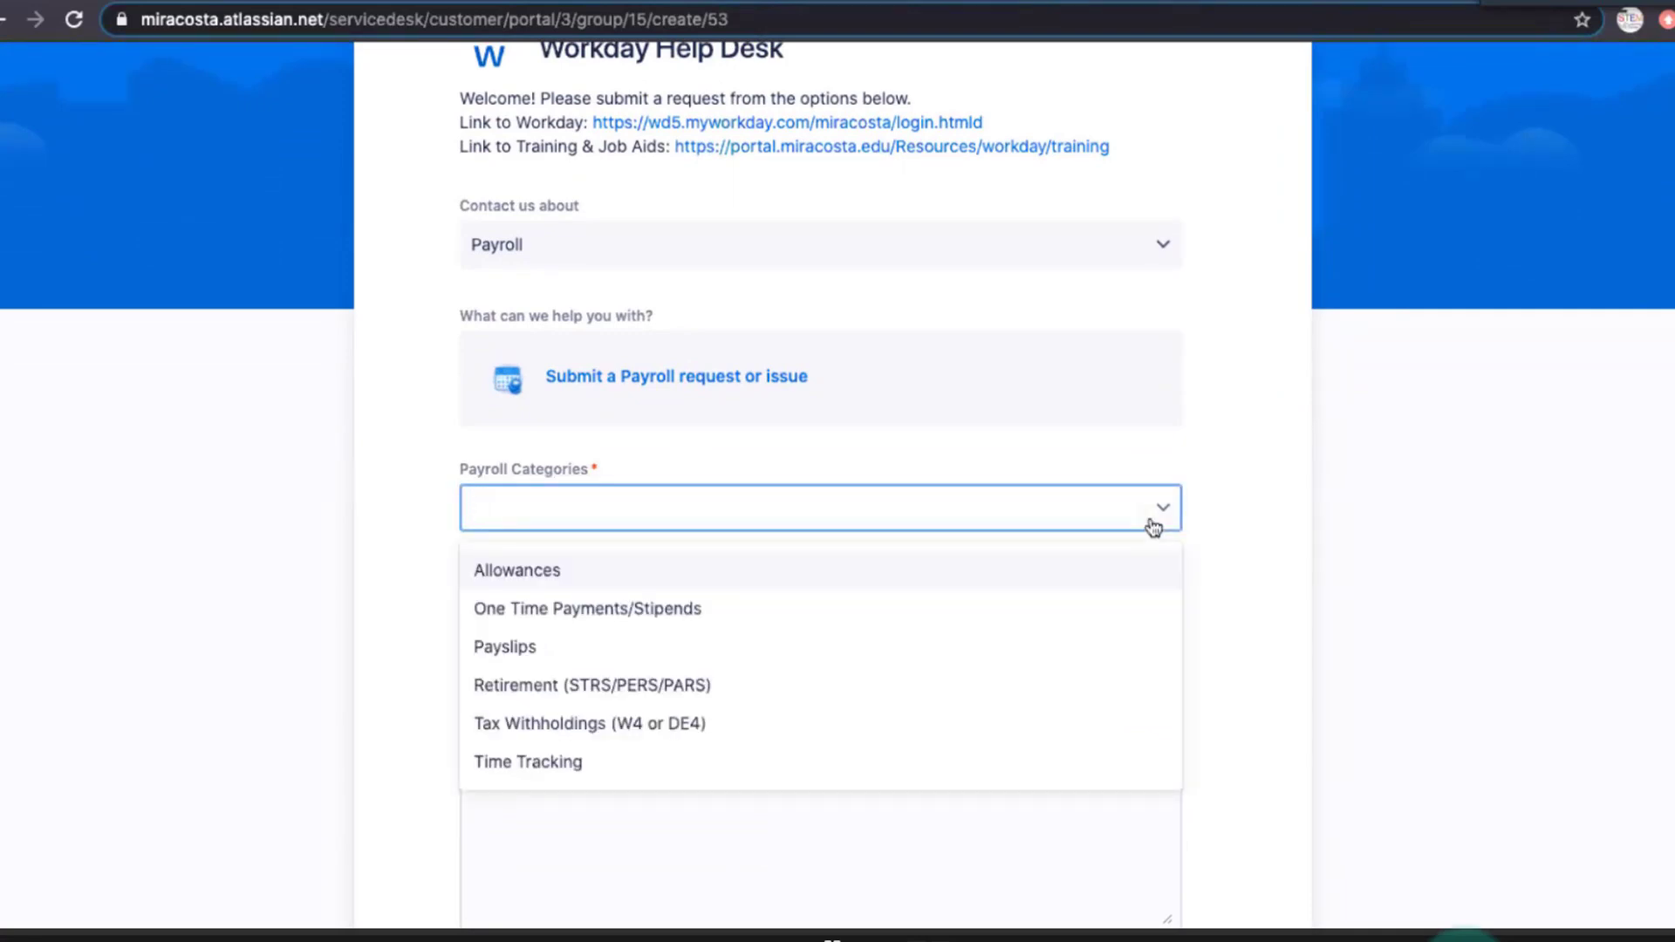
{"action": "scroll", "coordinate": [948, 668], "scroll_direction": "down", "scroll_amount": 1}
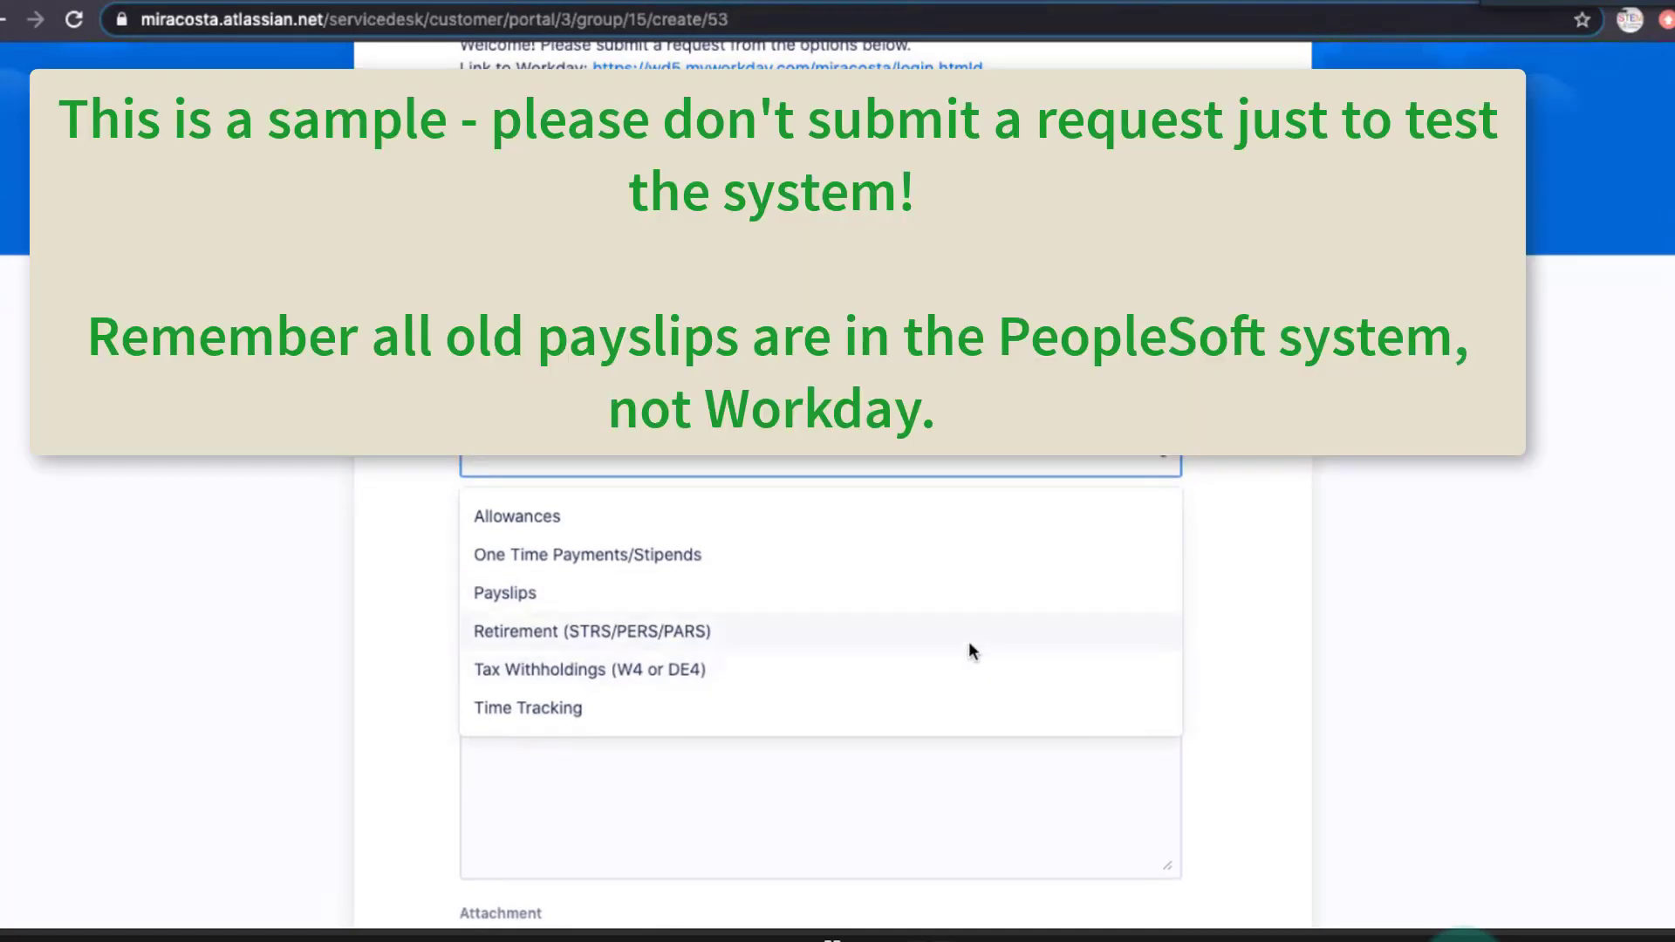
{"action": "left_click", "coordinate": [554, 606]}
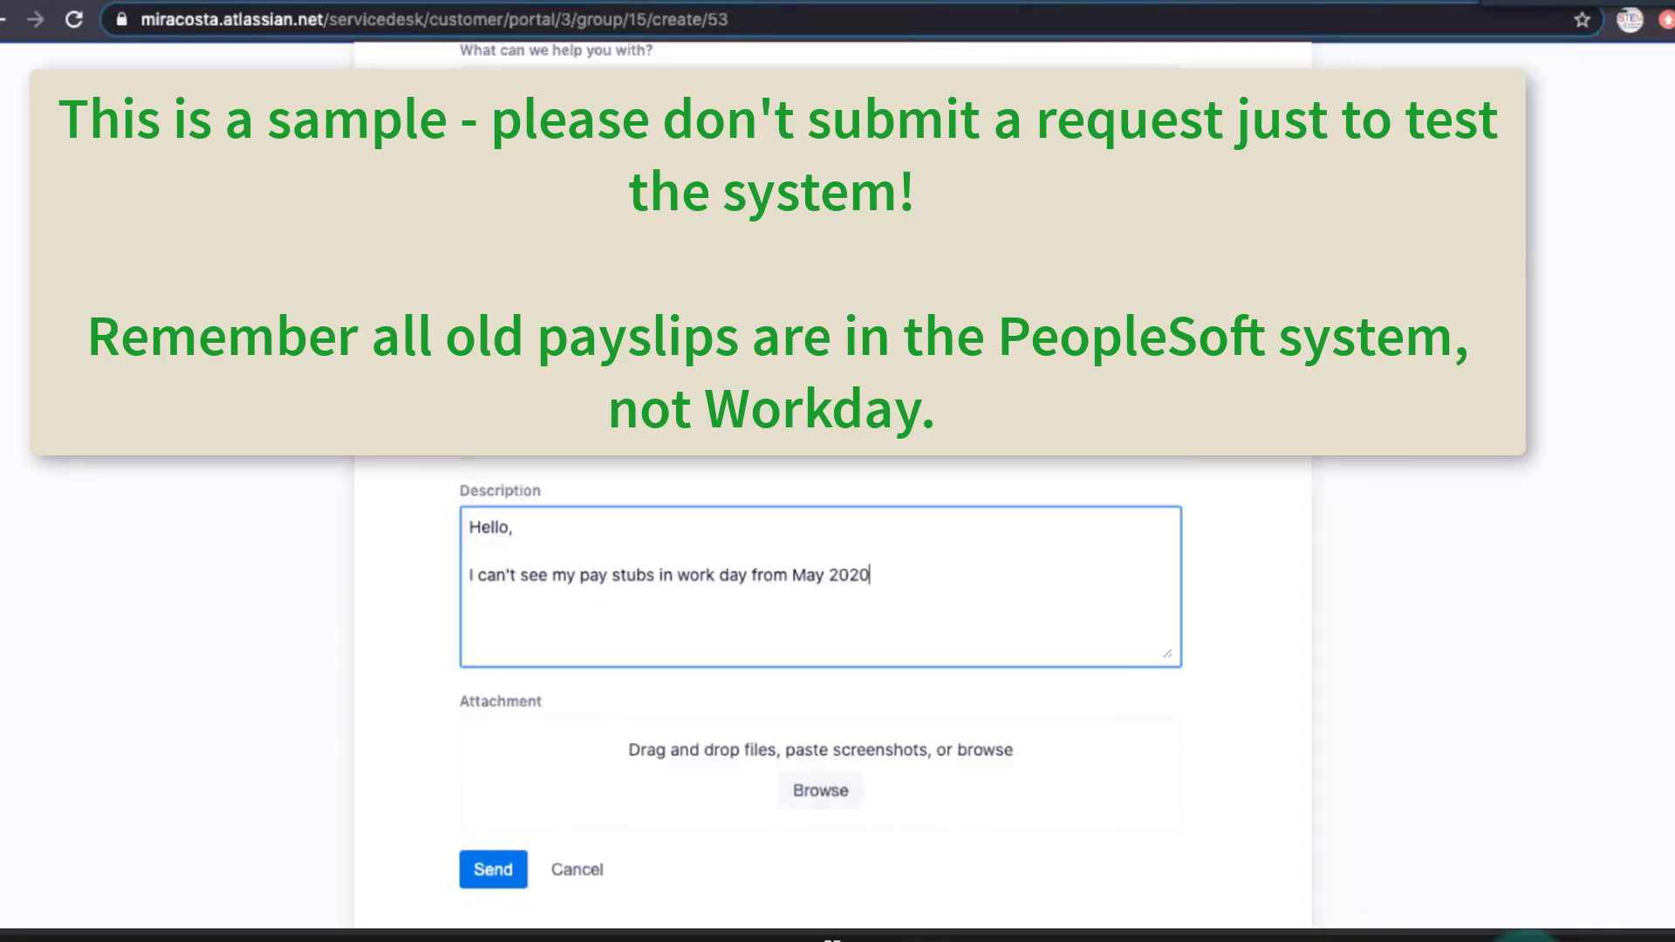
Summarize the request as "Missing old pay slips", describe the May 2020 paystubs not showing in Workday, sign with the requester's name, and send it.
{"action": "type", "text": "."}
{"action": "key", "text": "BackSpace"}
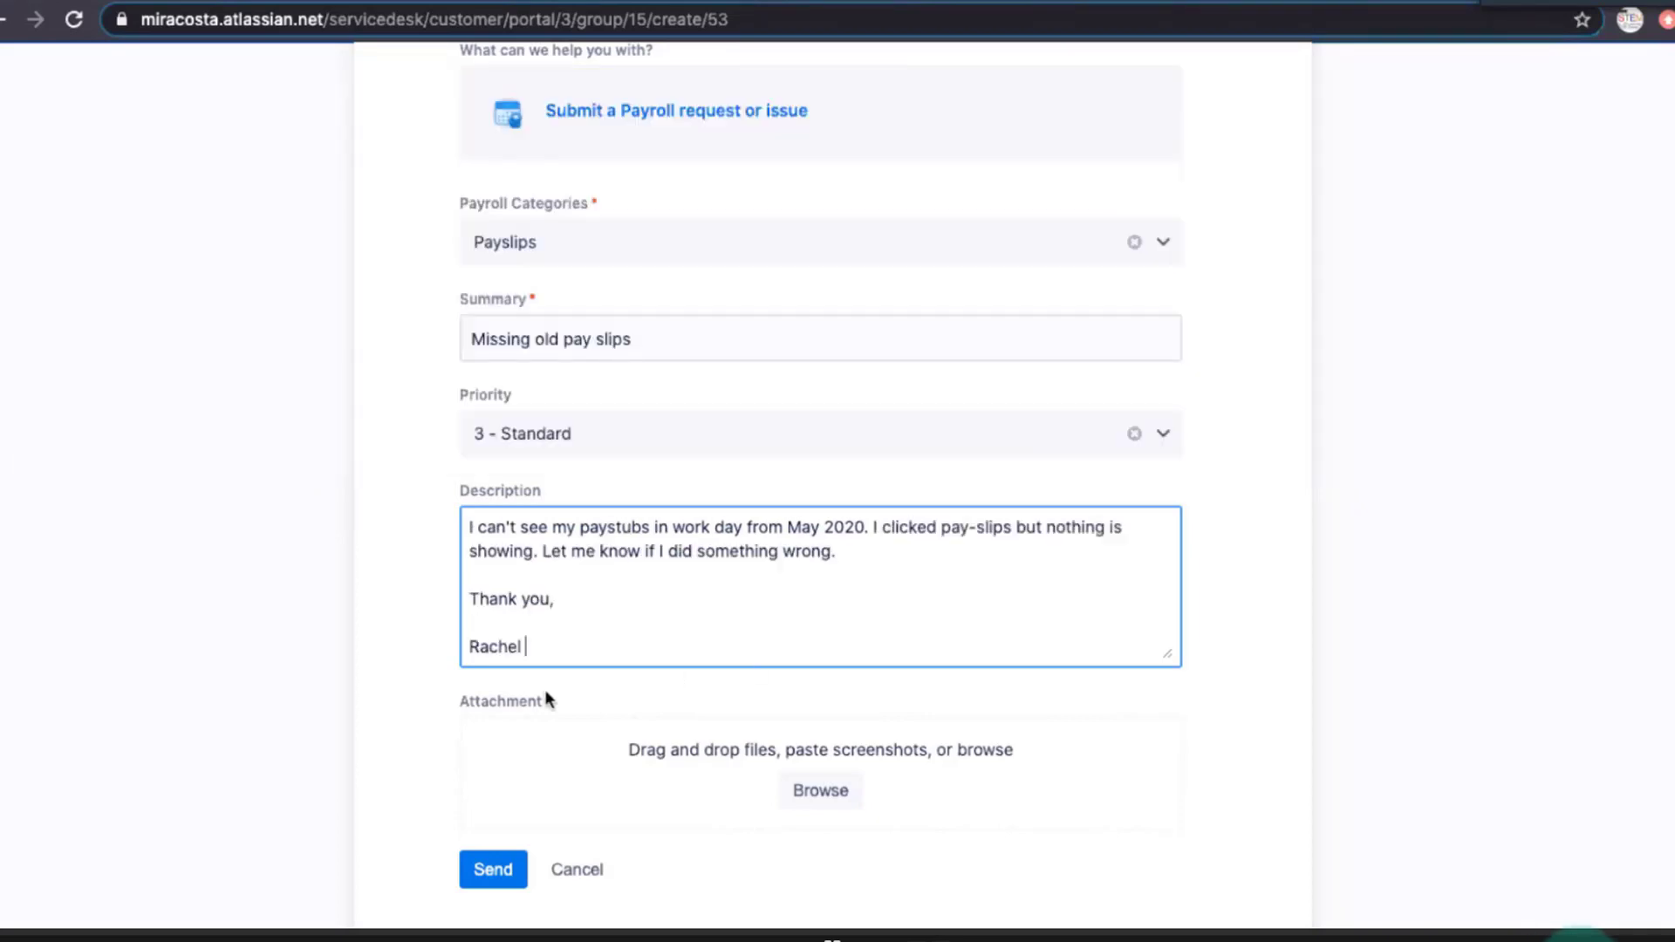
{"action": "left_click", "coordinate": [506, 872]}
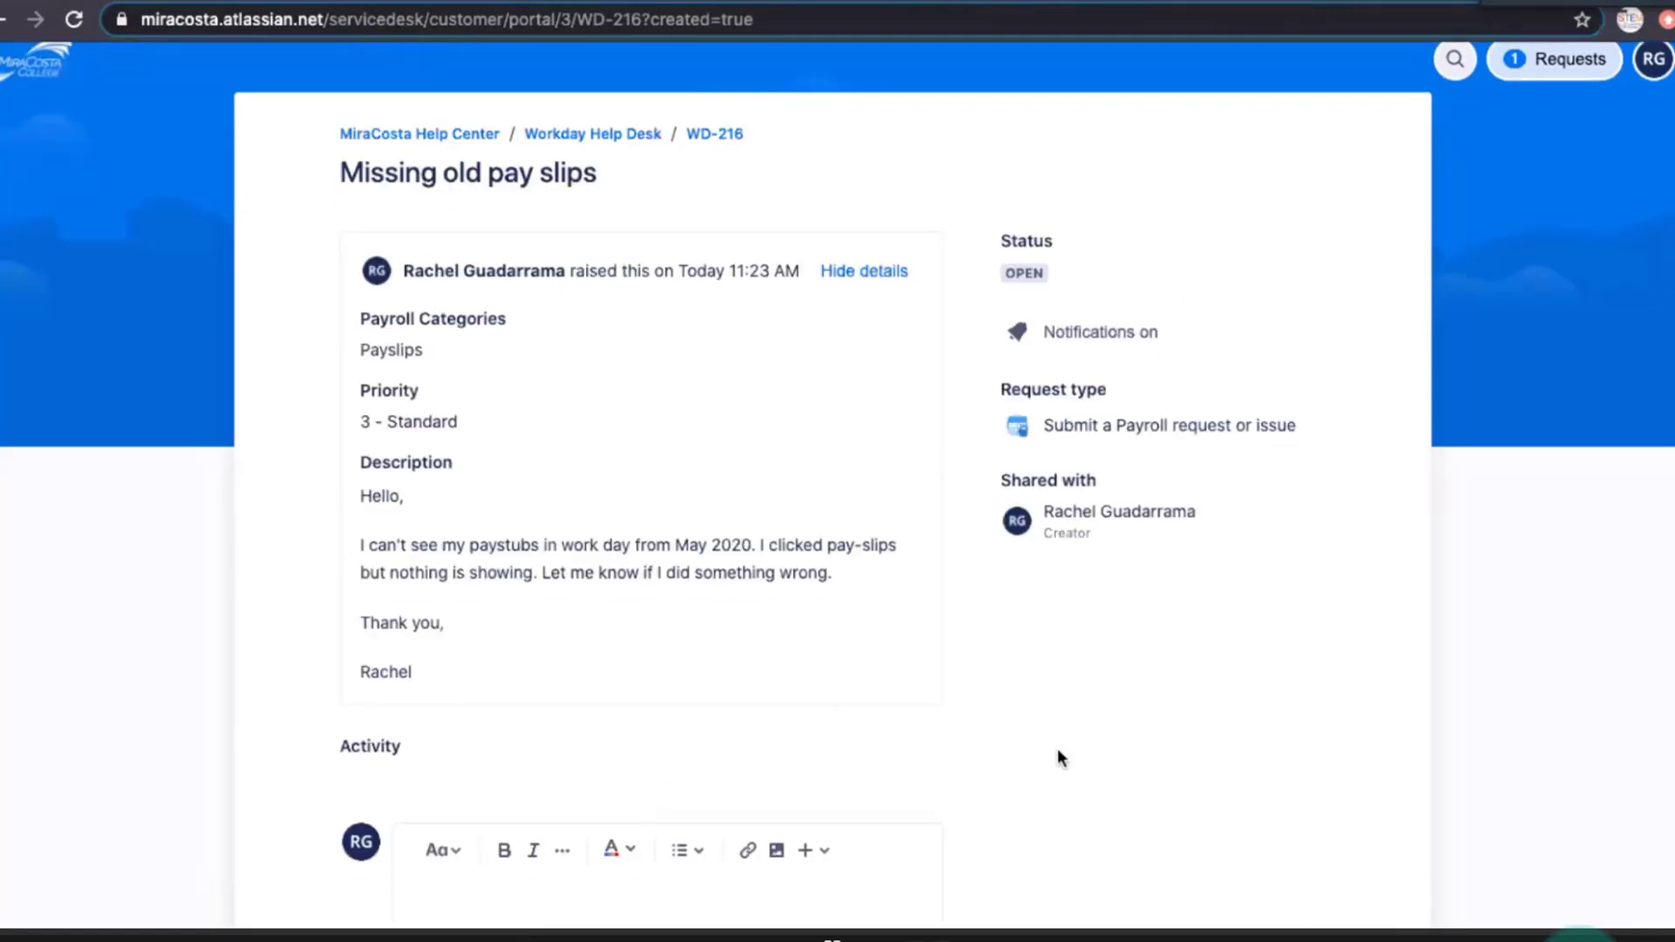
Review the submitted payslip request down to its comment area, then return to Workday and close the Workday Help announcement.
{"action": "scroll", "coordinate": [1060, 757], "scroll_direction": "down", "scroll_amount": 2}
{"action": "scroll", "coordinate": [1059, 751], "scroll_direction": "down", "scroll_amount": 1}
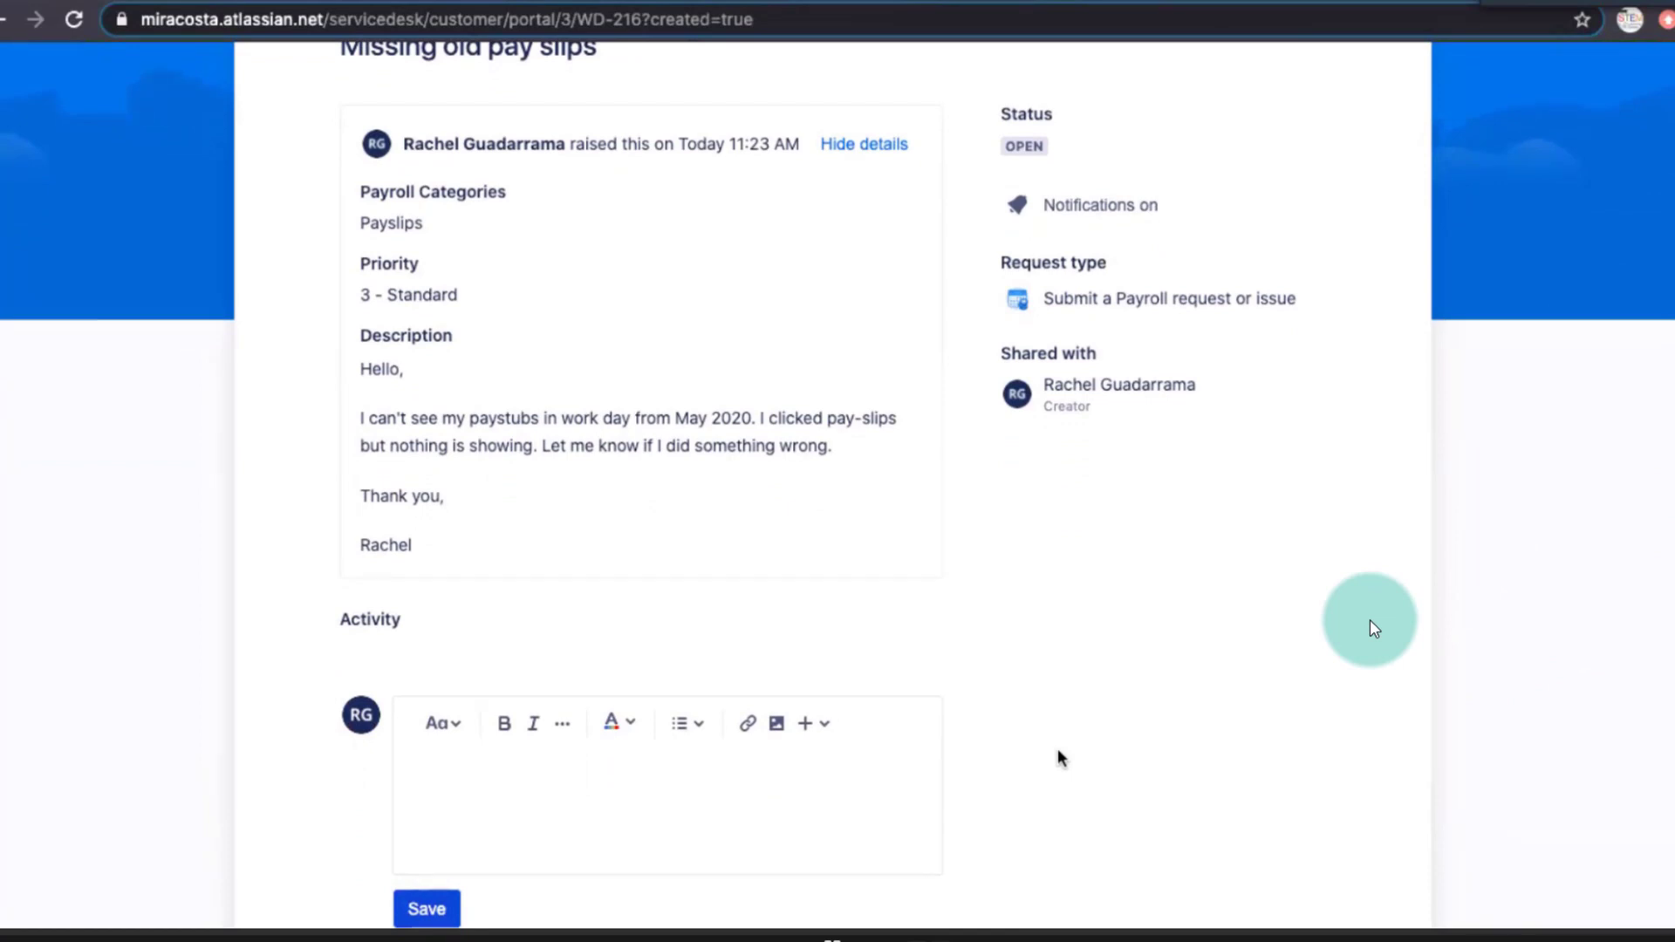
{"action": "scroll", "coordinate": [1058, 751], "scroll_direction": "down", "scroll_amount": 2}
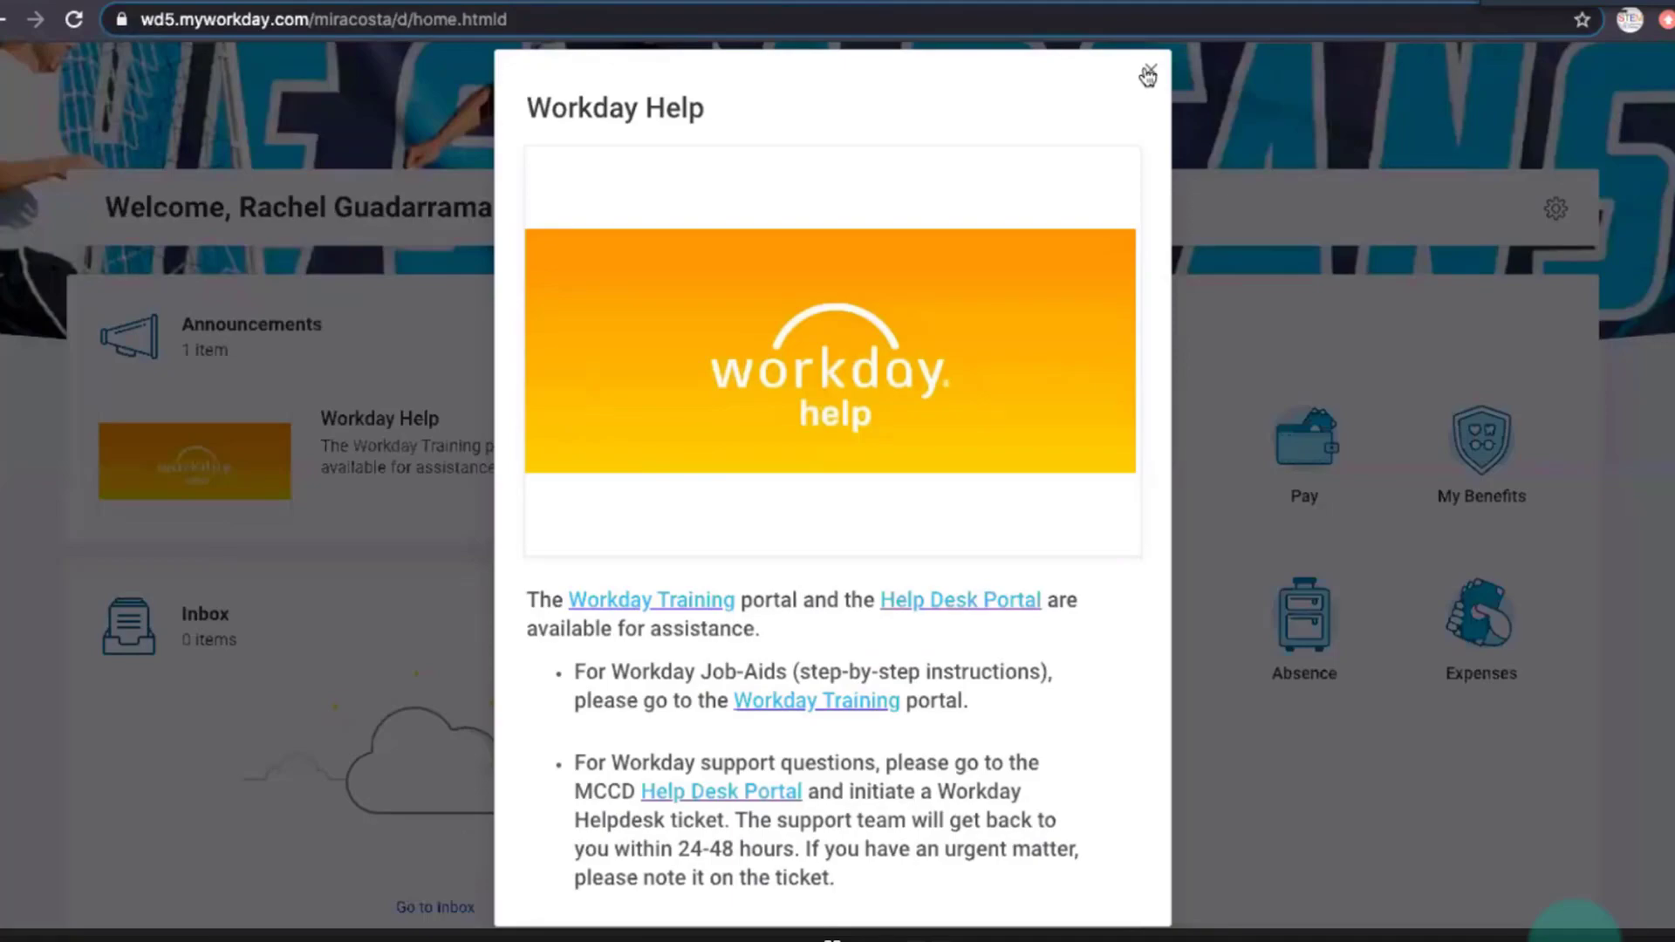
{"action": "left_click", "coordinate": [1148, 75]}
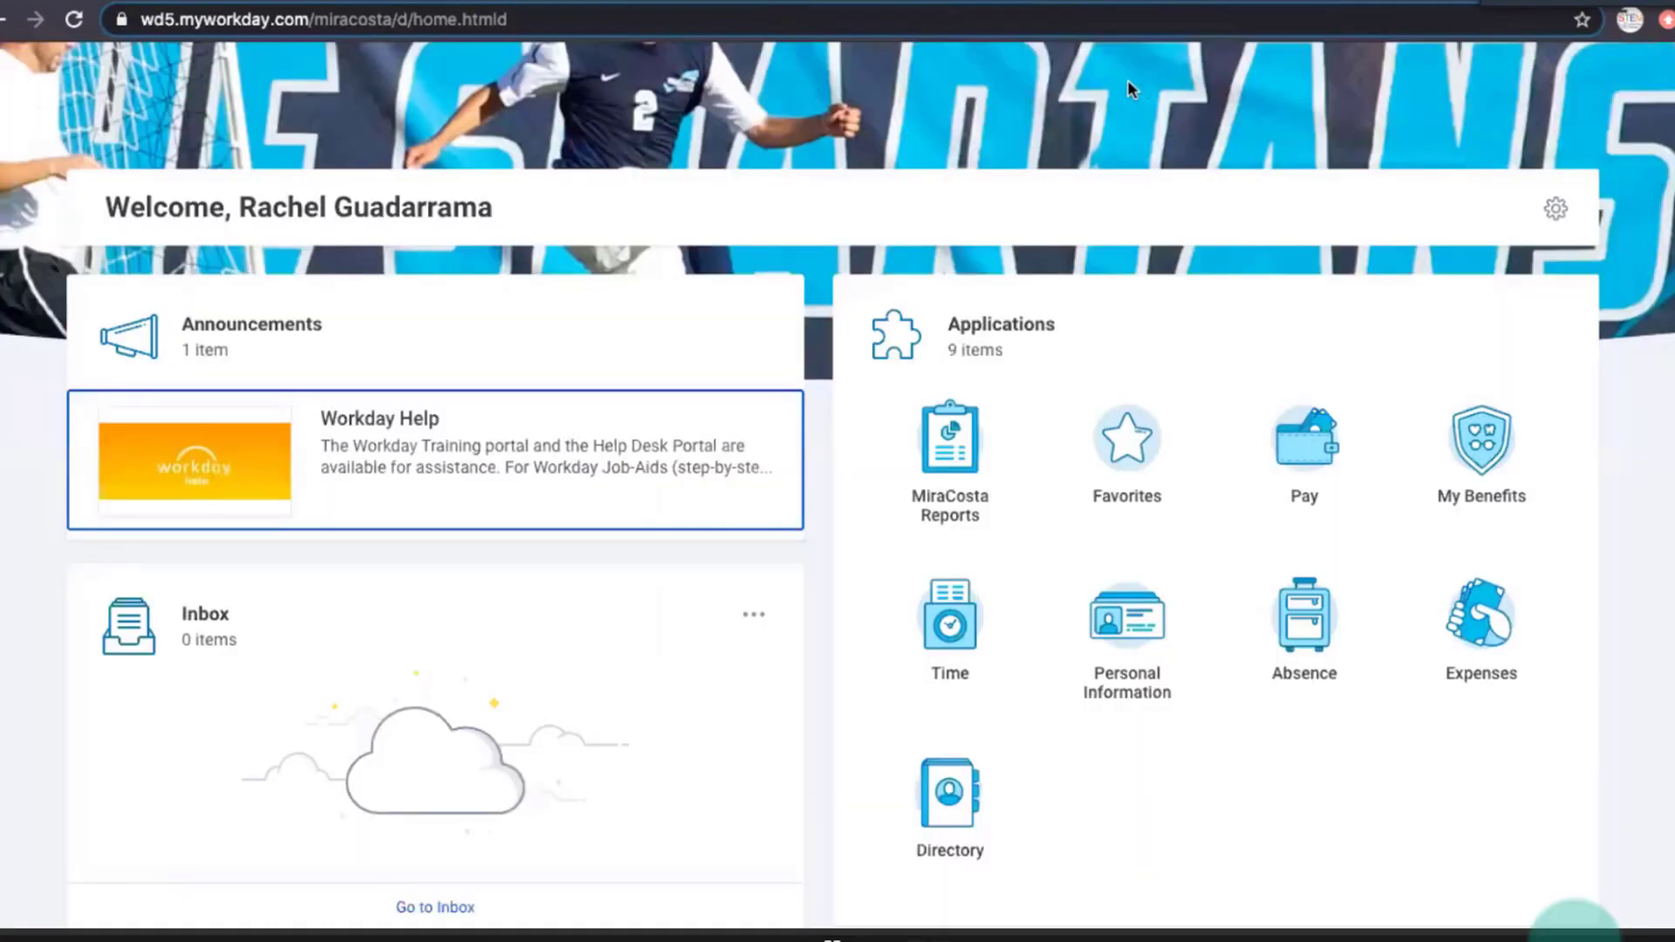